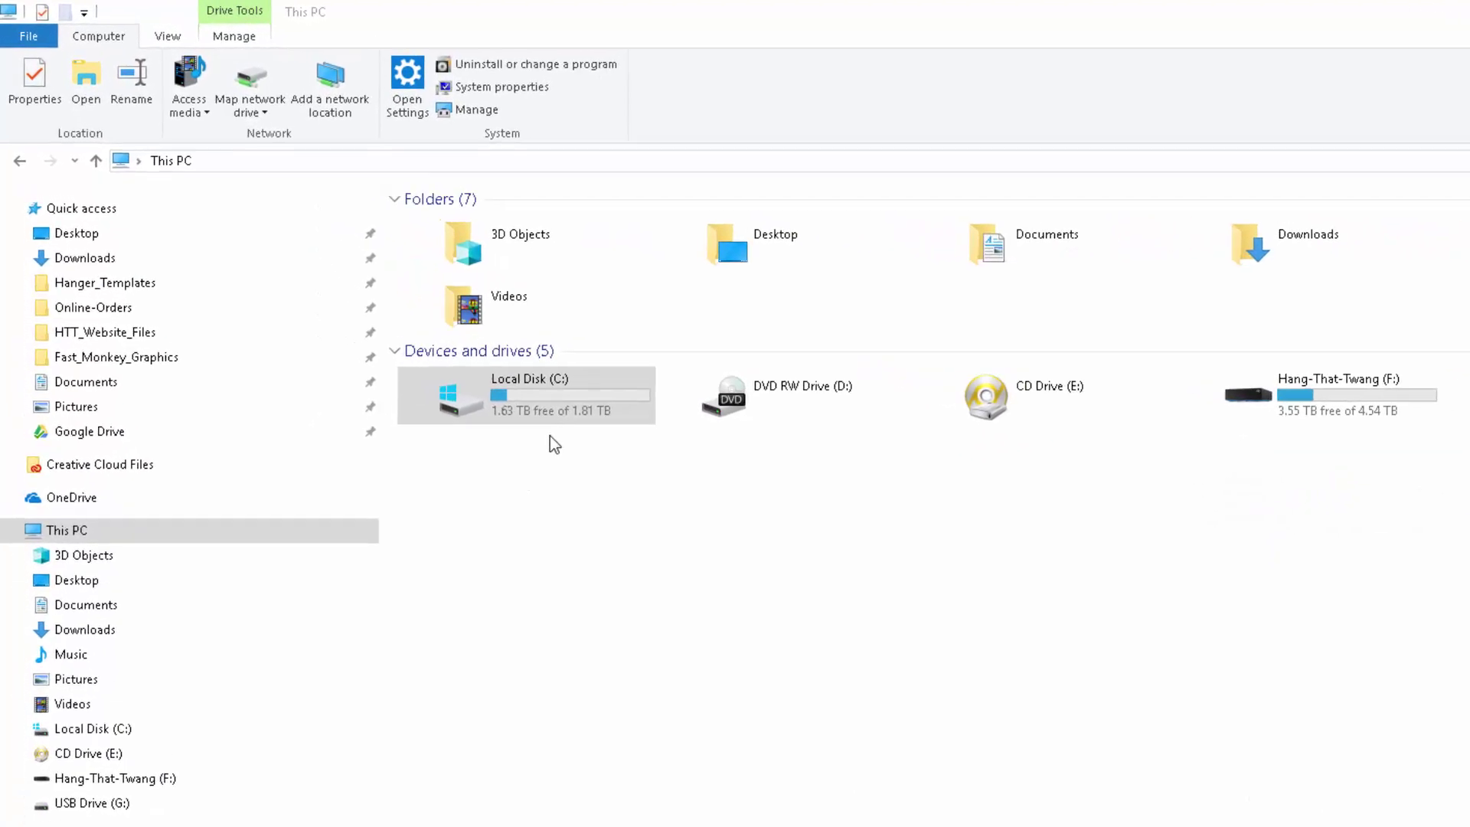
Go to C:\Program Files (x86)\Roland VersaWorks\Swatch\Illustrator and select all seven swatch .ai files.
{"action": "double_click", "coordinate": [396, 304]}
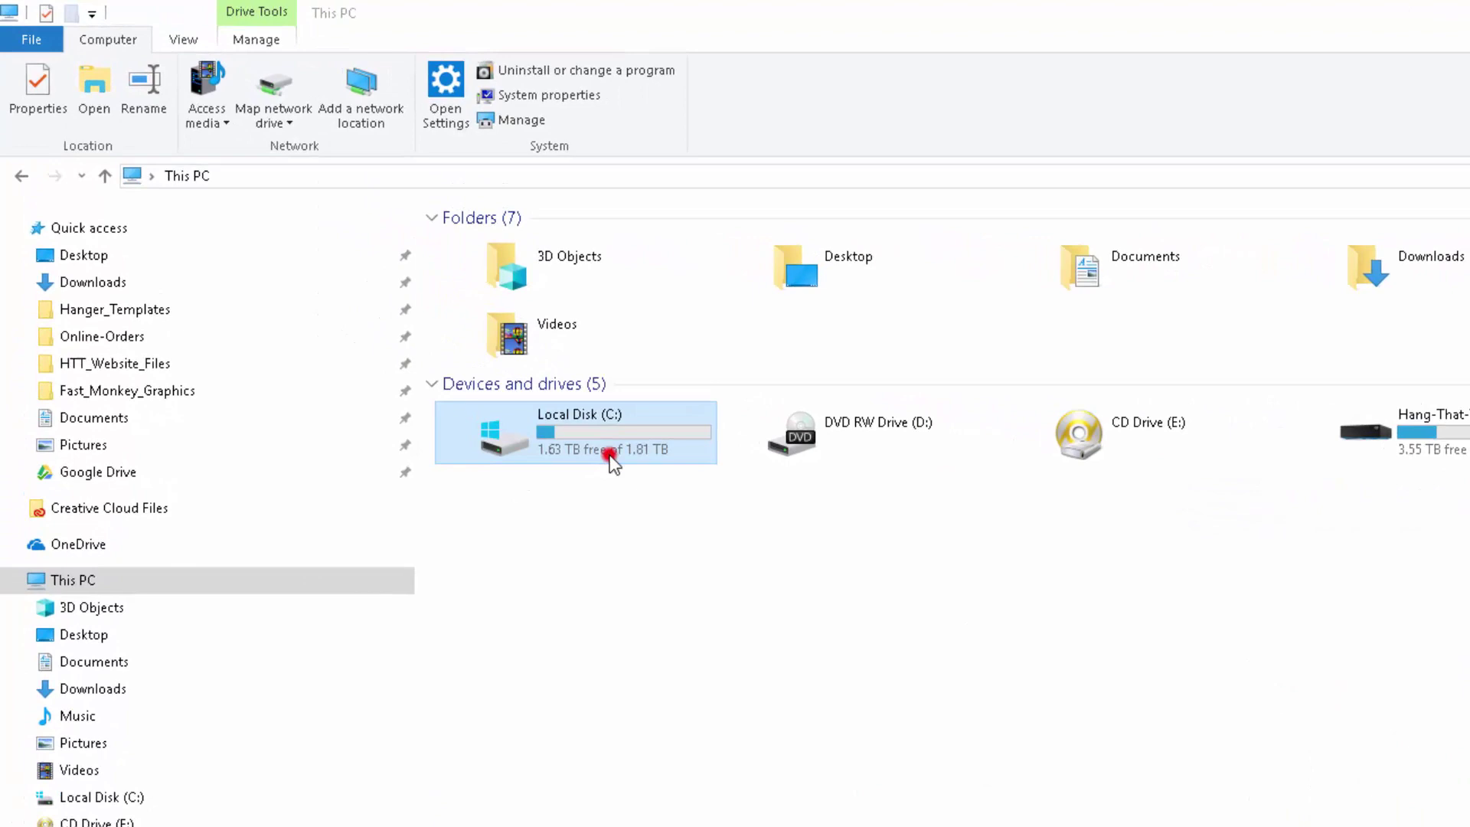
{"action": "double_click", "coordinate": [597, 386]}
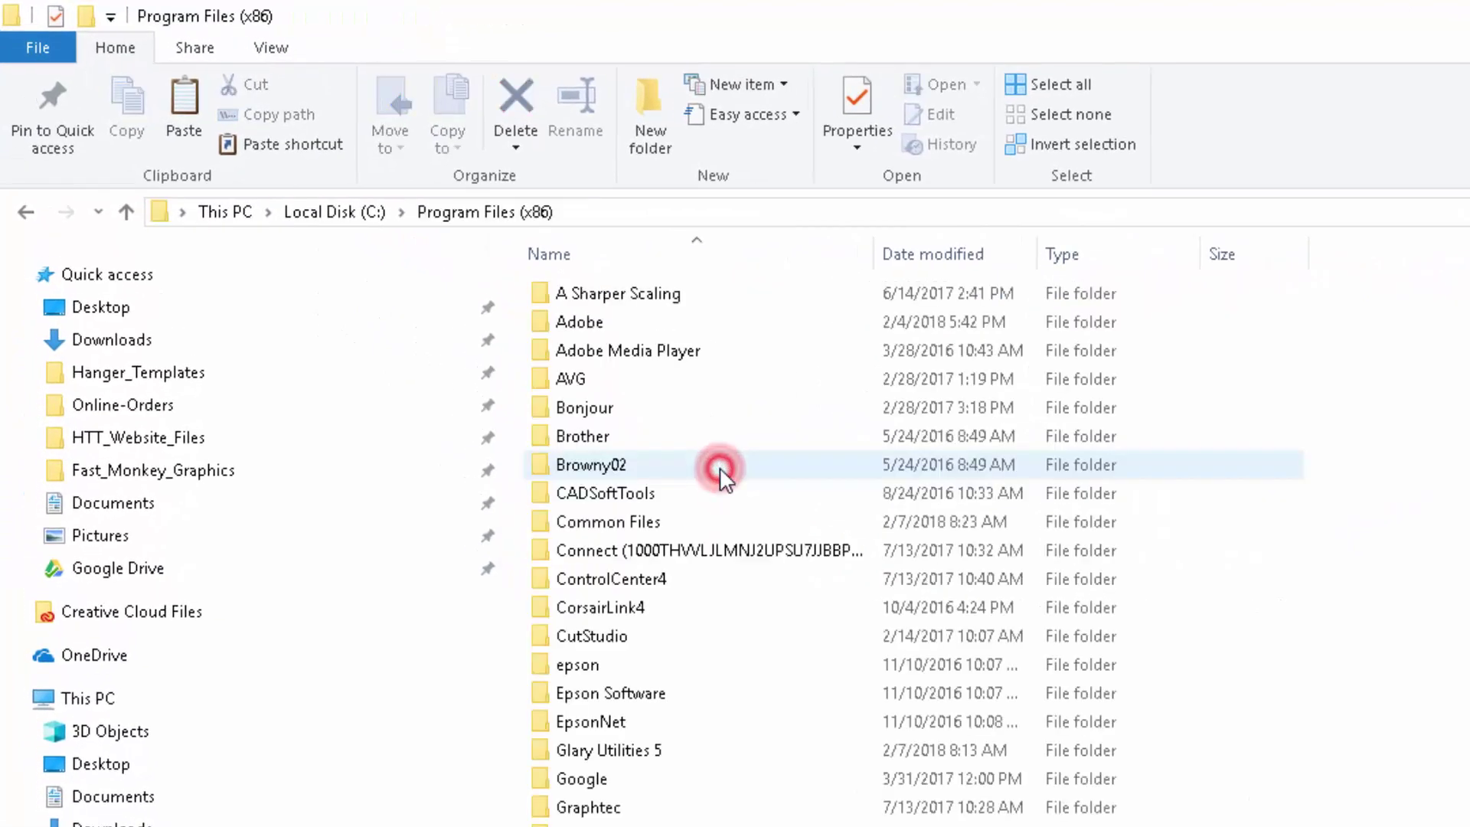
{"action": "scroll", "coordinate": [736, 826], "scroll_direction": "down", "scroll_amount": 1}
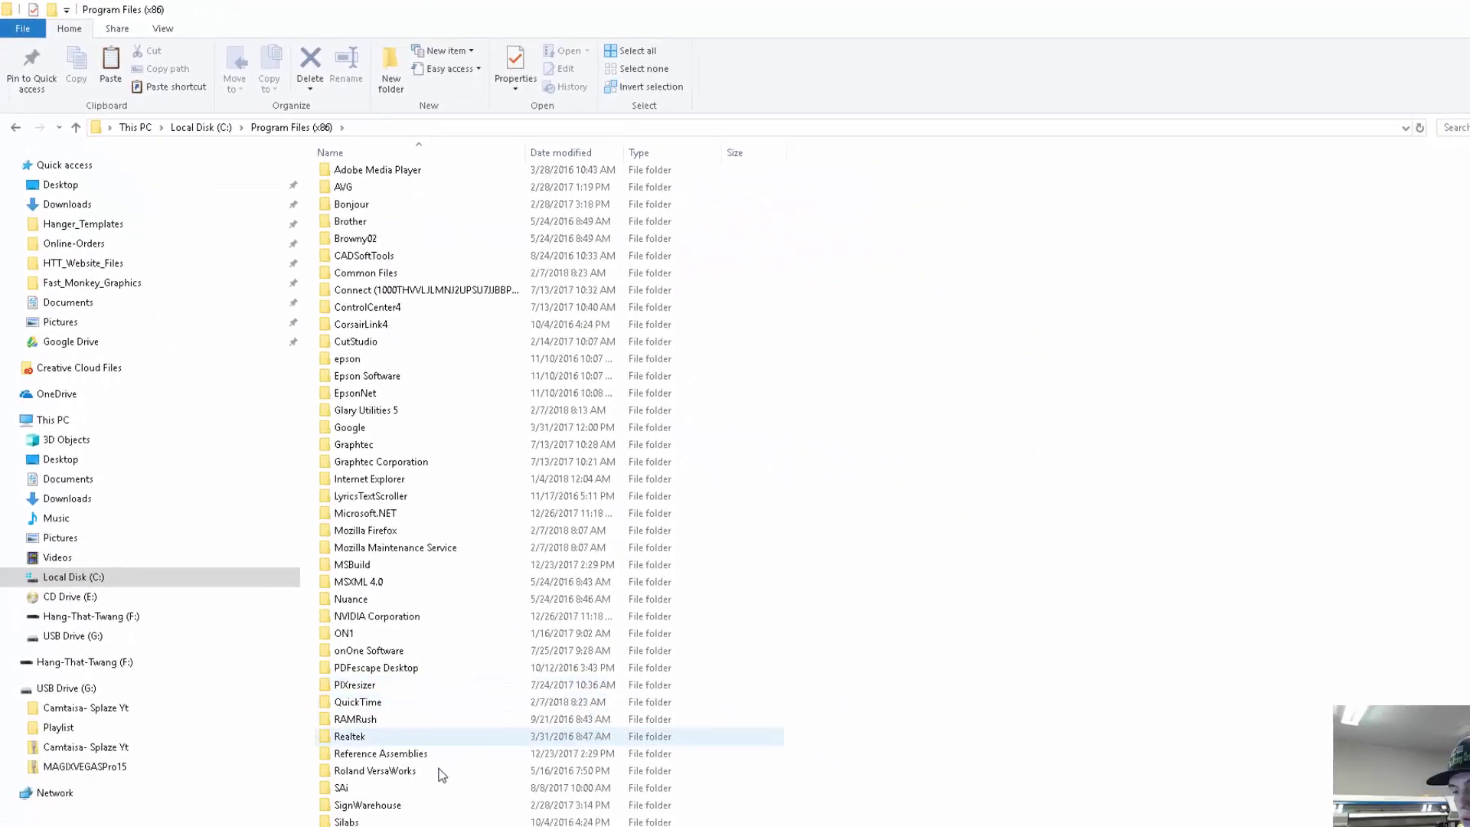
{"action": "left_click", "coordinate": [442, 772]}
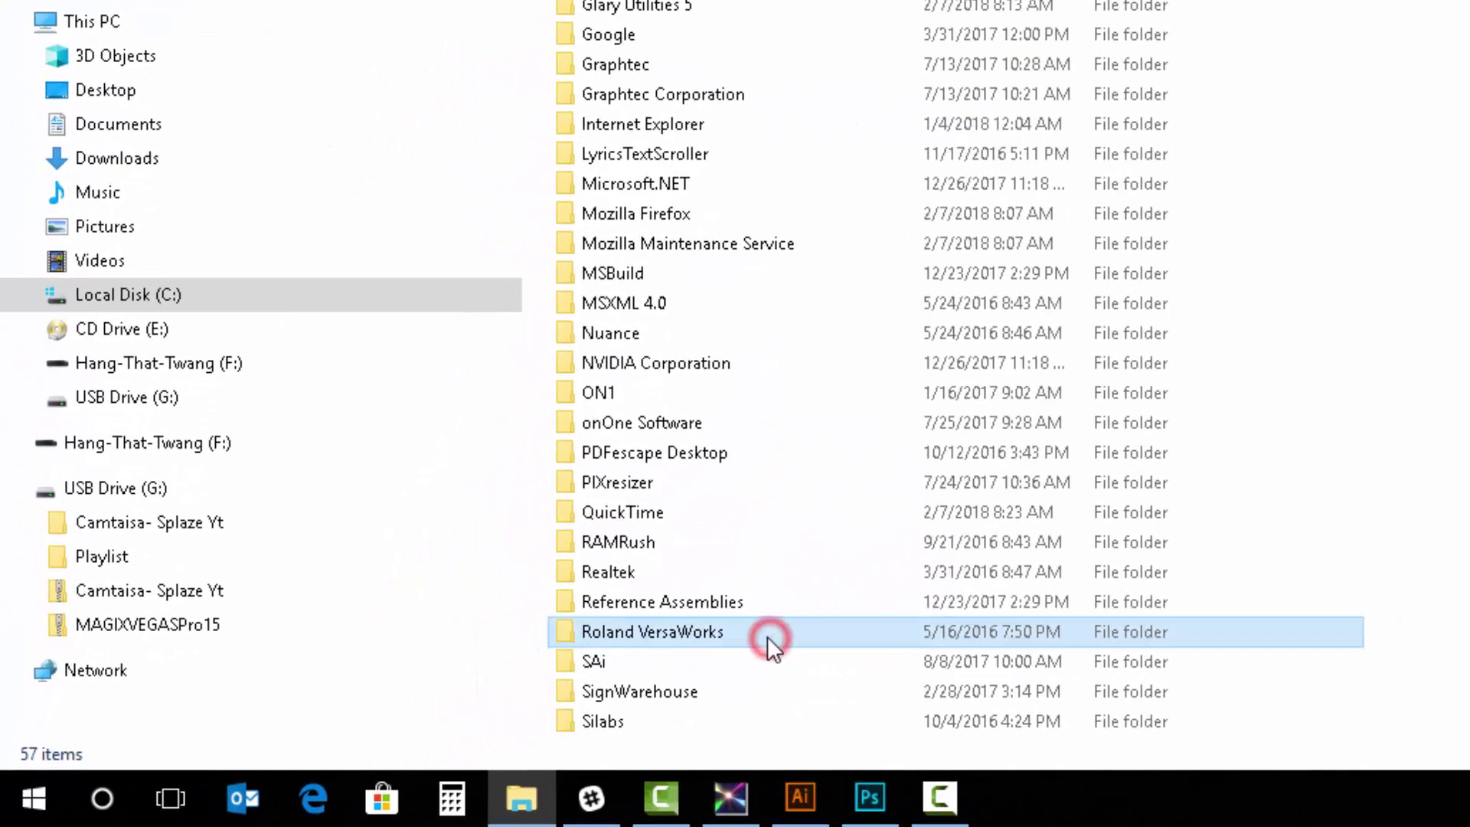
{"action": "double_click", "coordinate": [774, 642]}
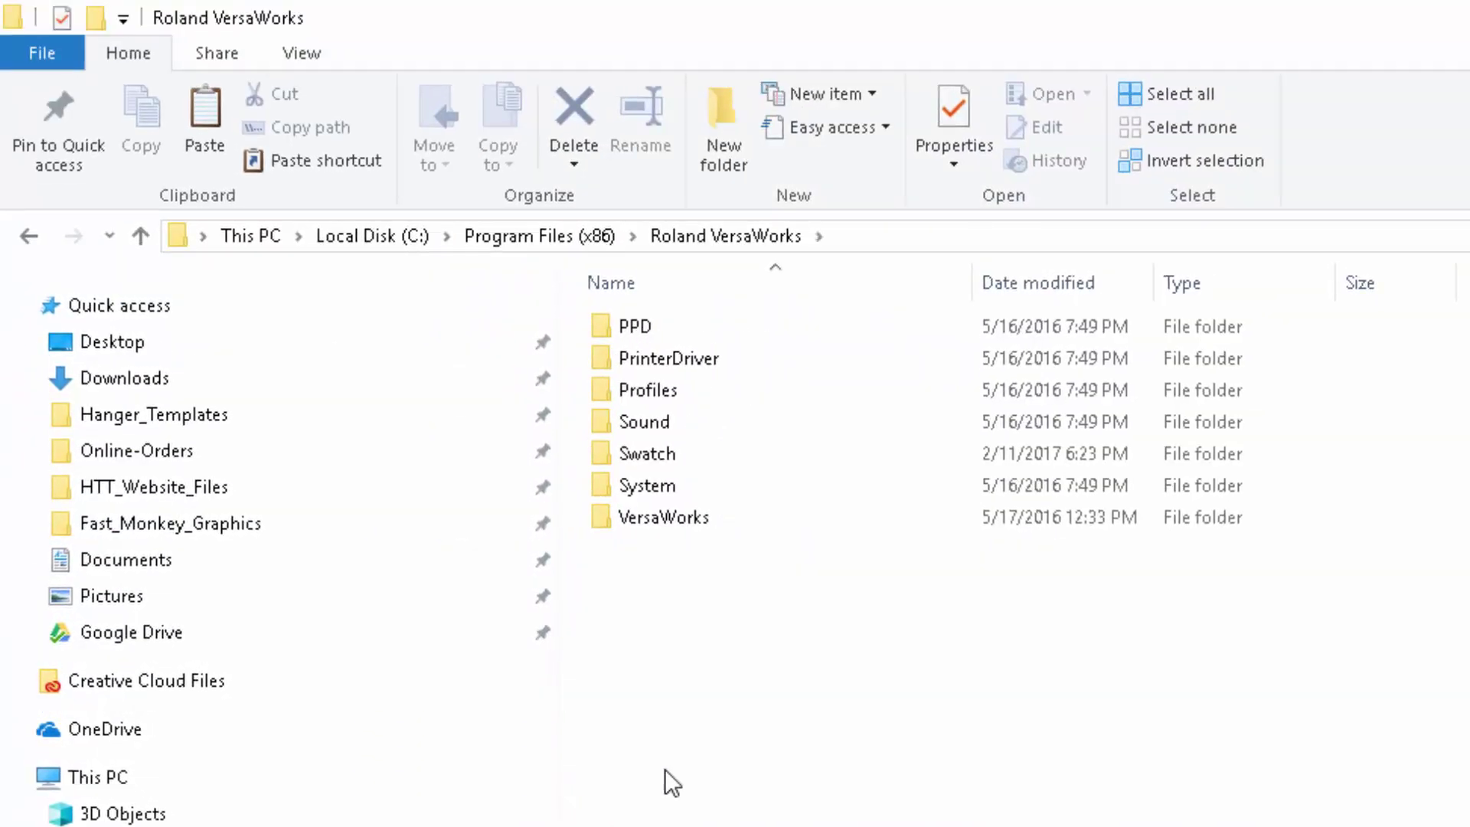
{"action": "double_click", "coordinate": [718, 453]}
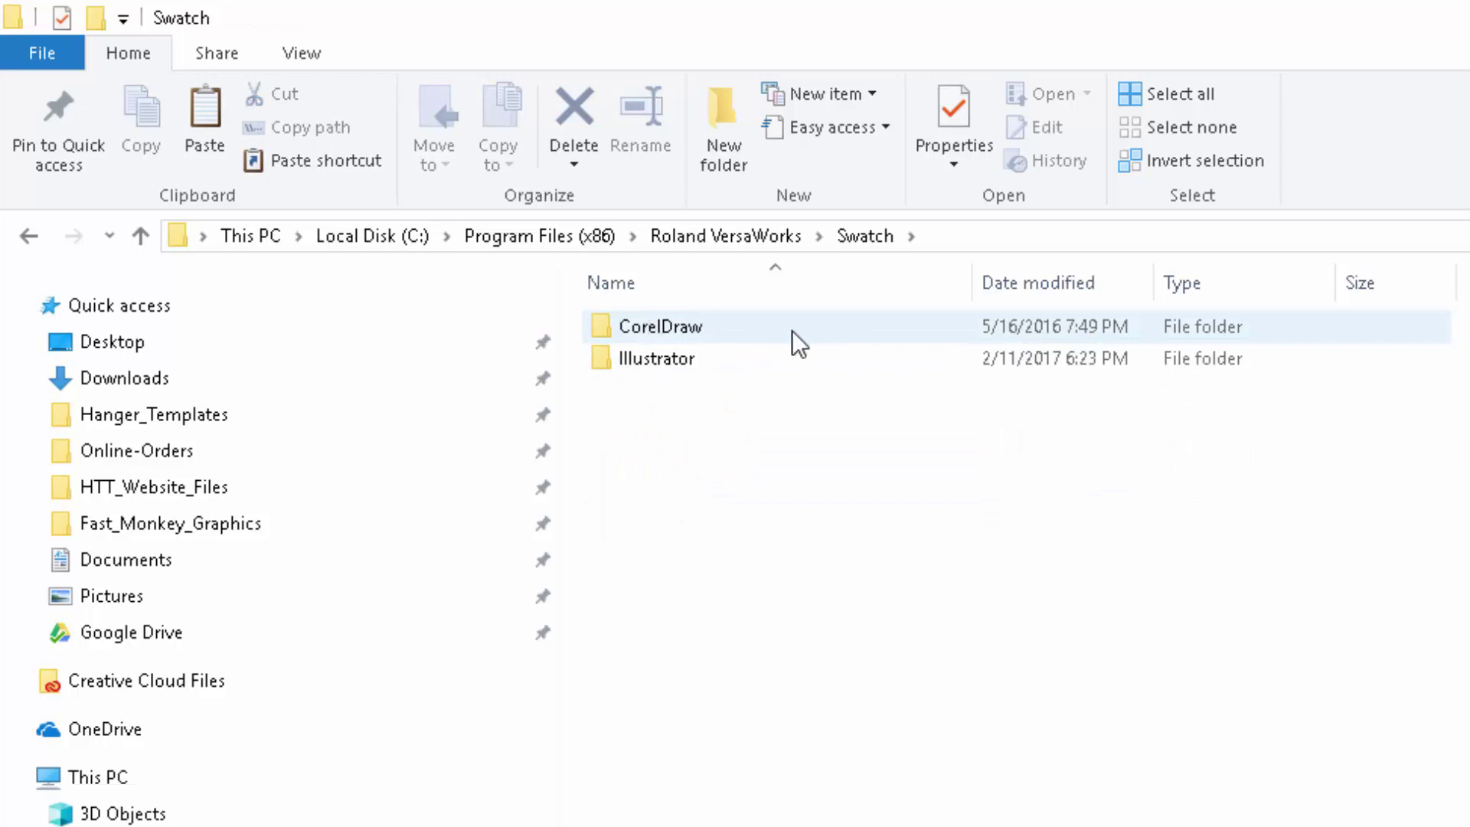
{"action": "left_click", "coordinate": [752, 361]}
{"action": "double_click", "coordinate": [752, 361]}
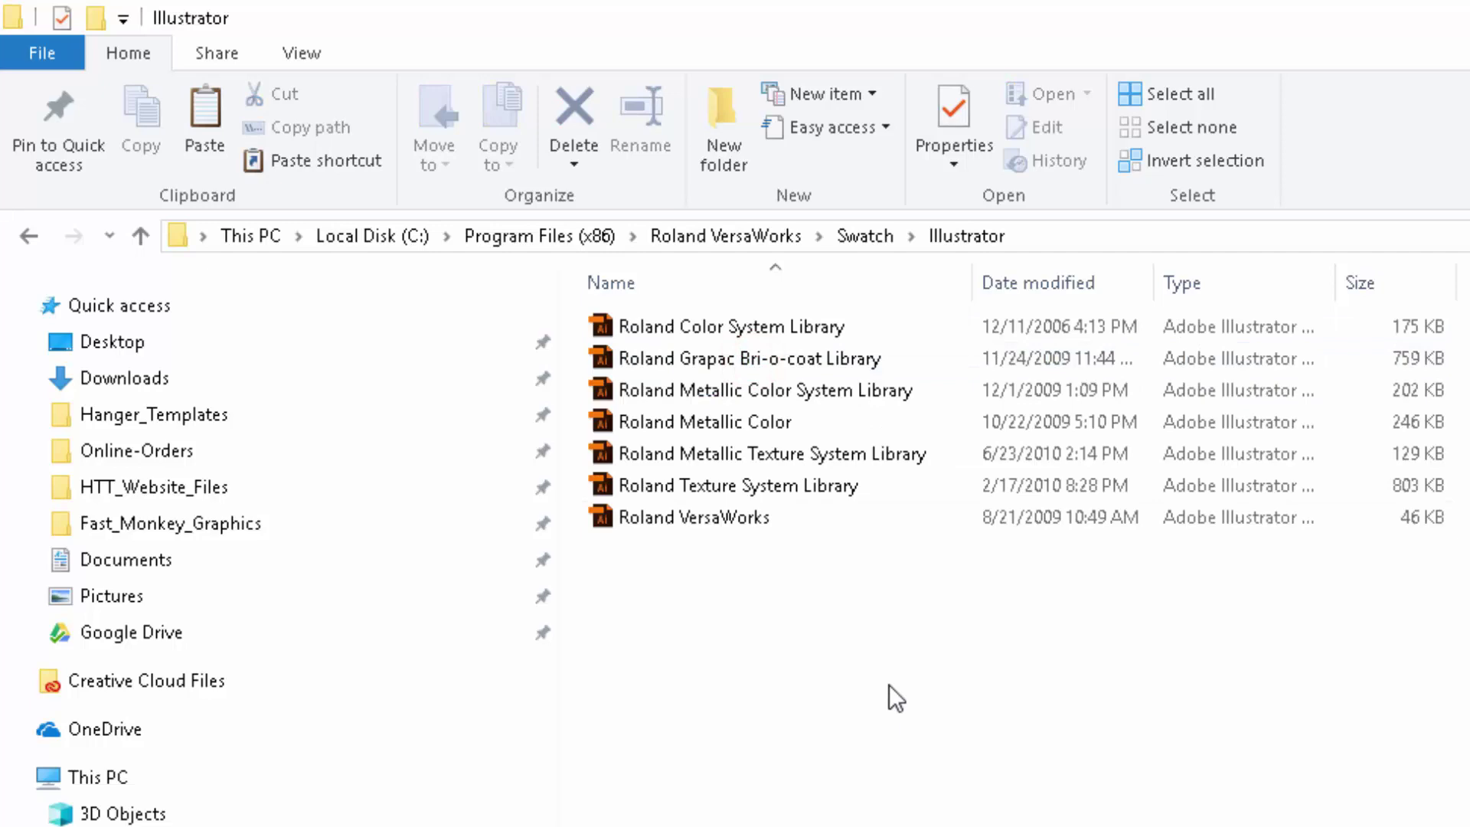
{"action": "left_click_drag", "start_coordinate": [996, 674], "coordinate": [550, 284]}
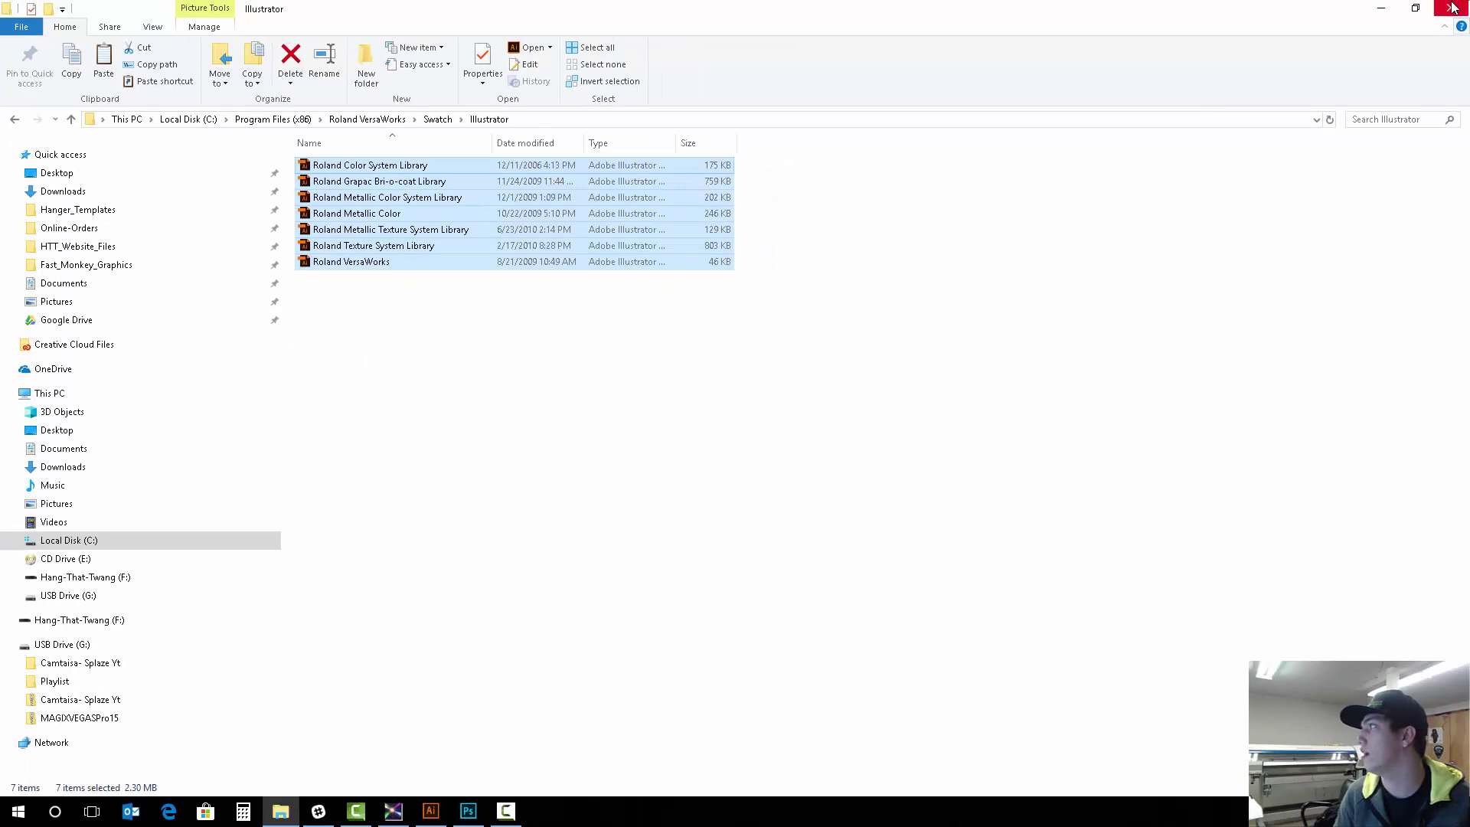
Load the Roland VersaWorks swatch library and apply its CutContour swatch as the text fill.
{"action": "key", "text": "alt+Tab"}
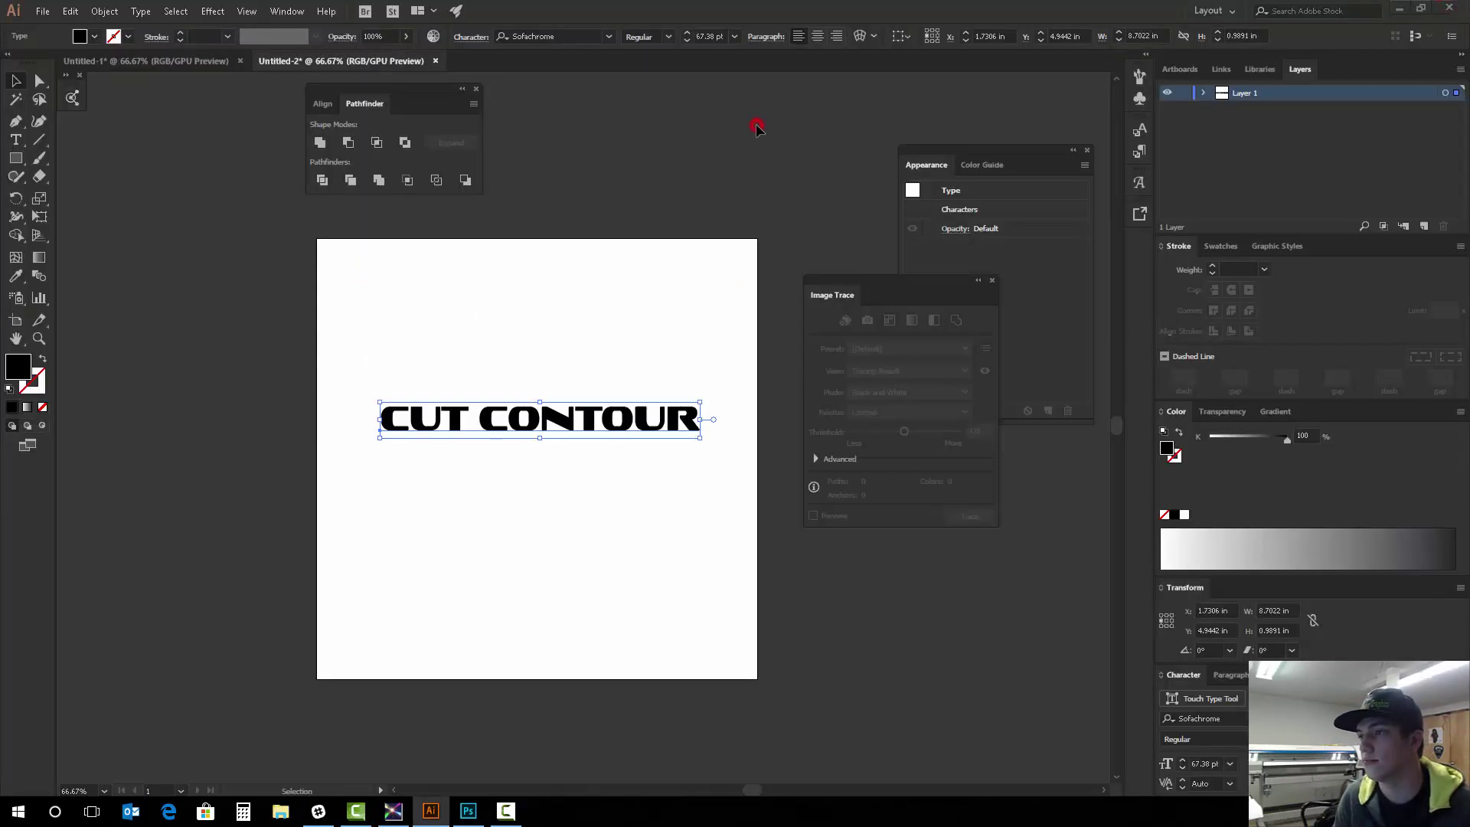
{"action": "left_click", "coordinate": [95, 36]}
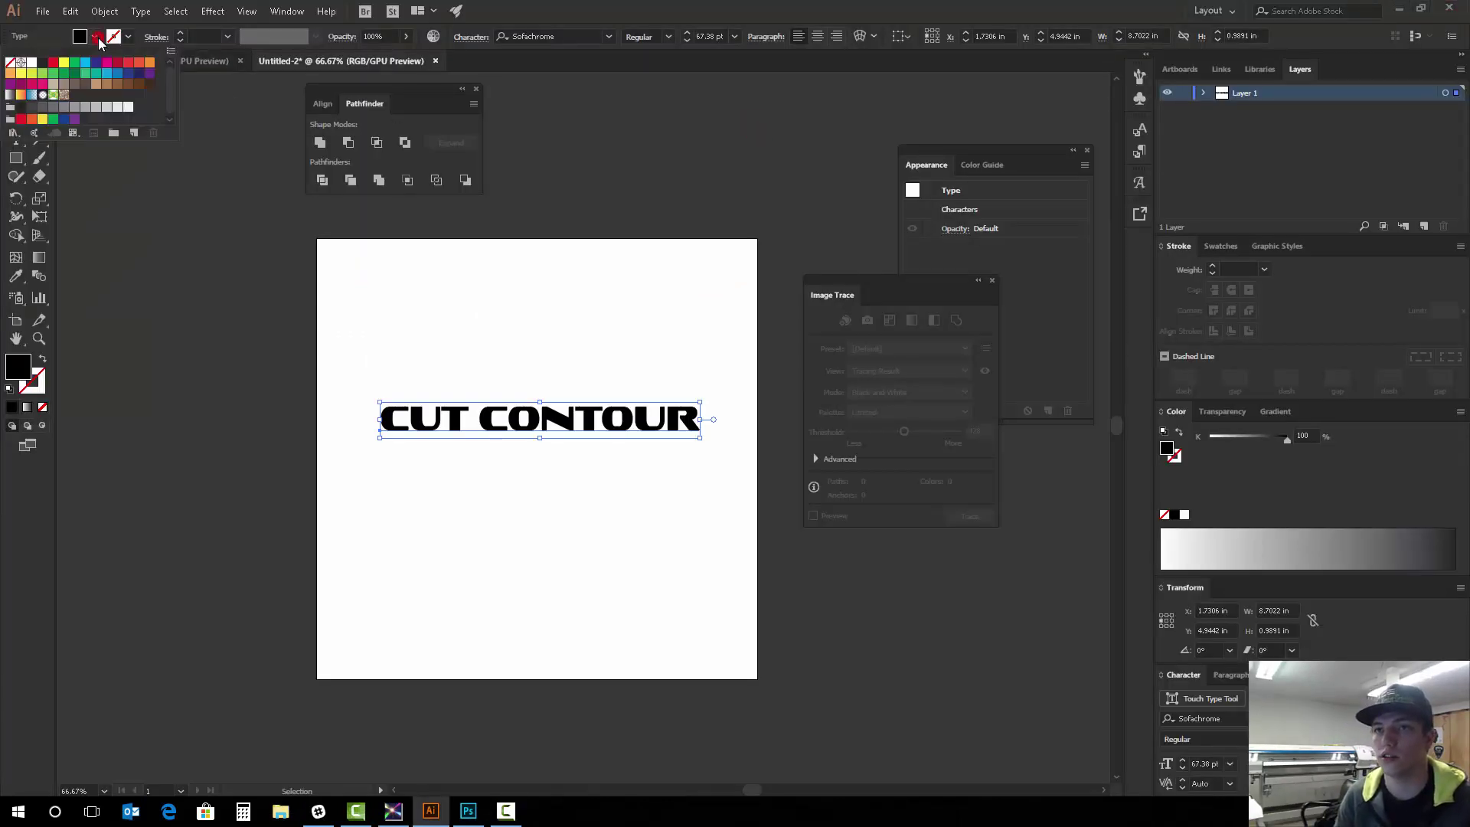
{"action": "left_click", "coordinate": [15, 133]}
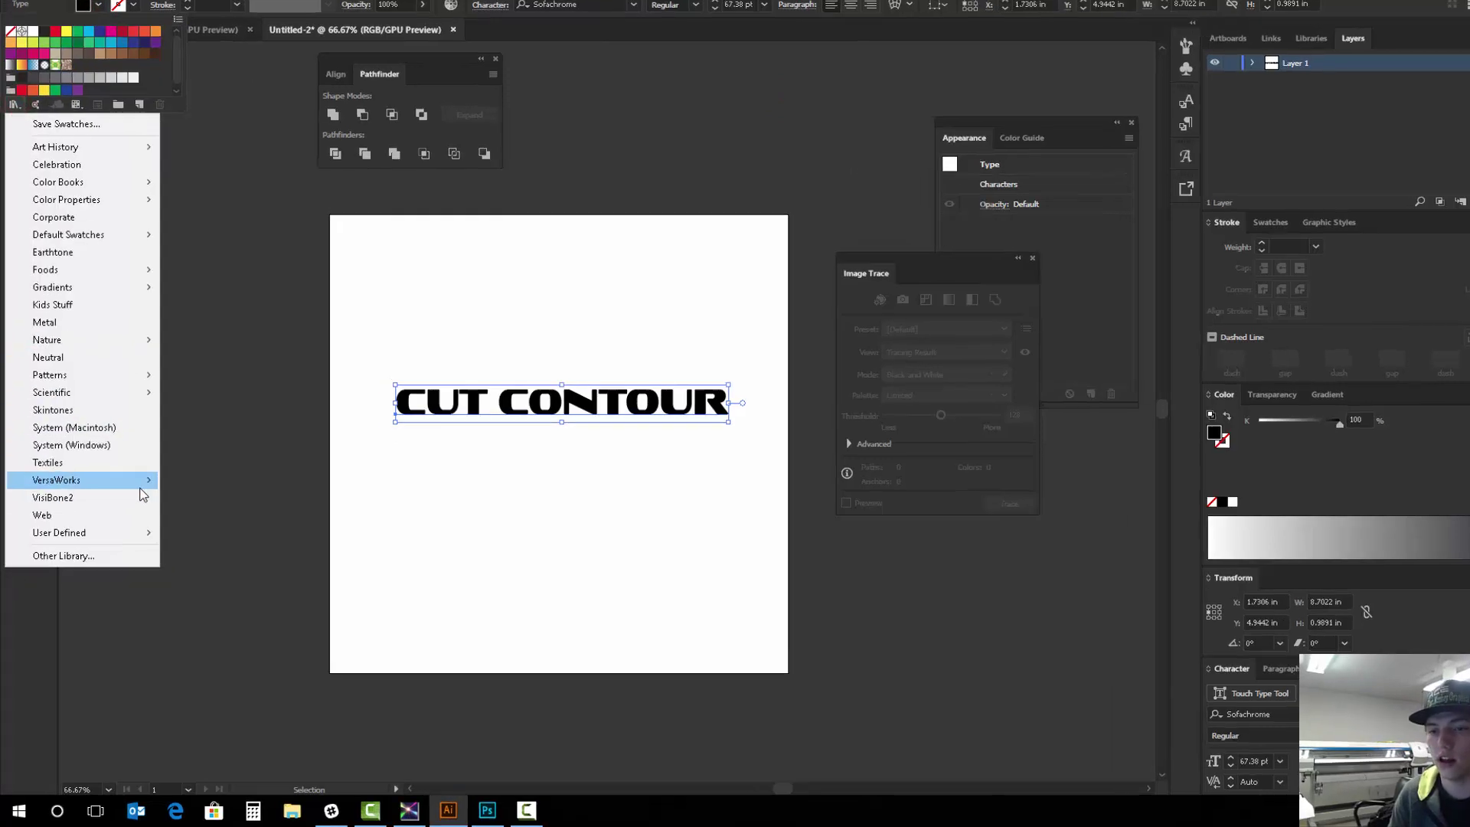
{"action": "mouse_move", "coordinate": [100, 484]}
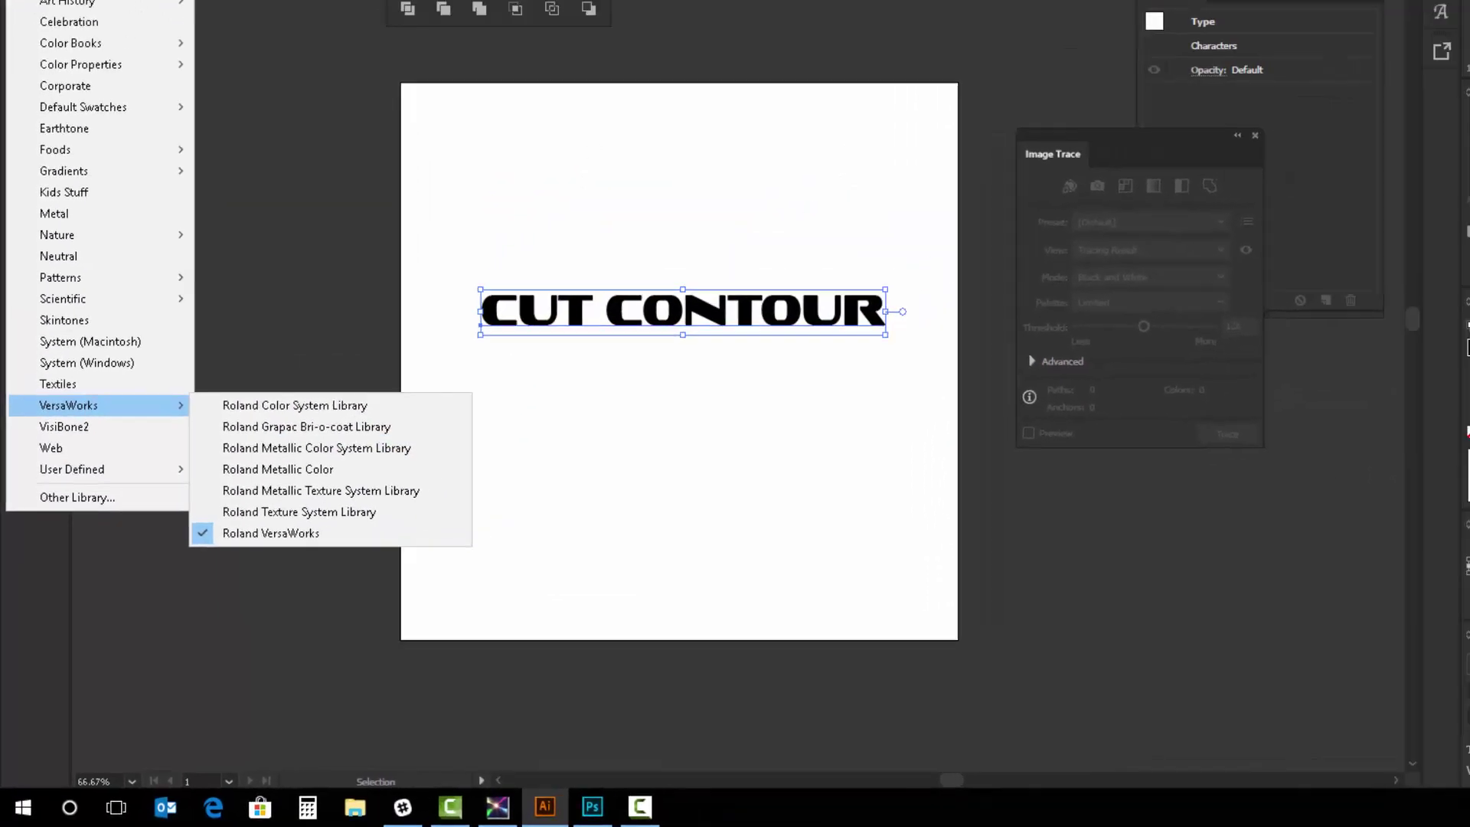
{"action": "left_click", "coordinate": [270, 533]}
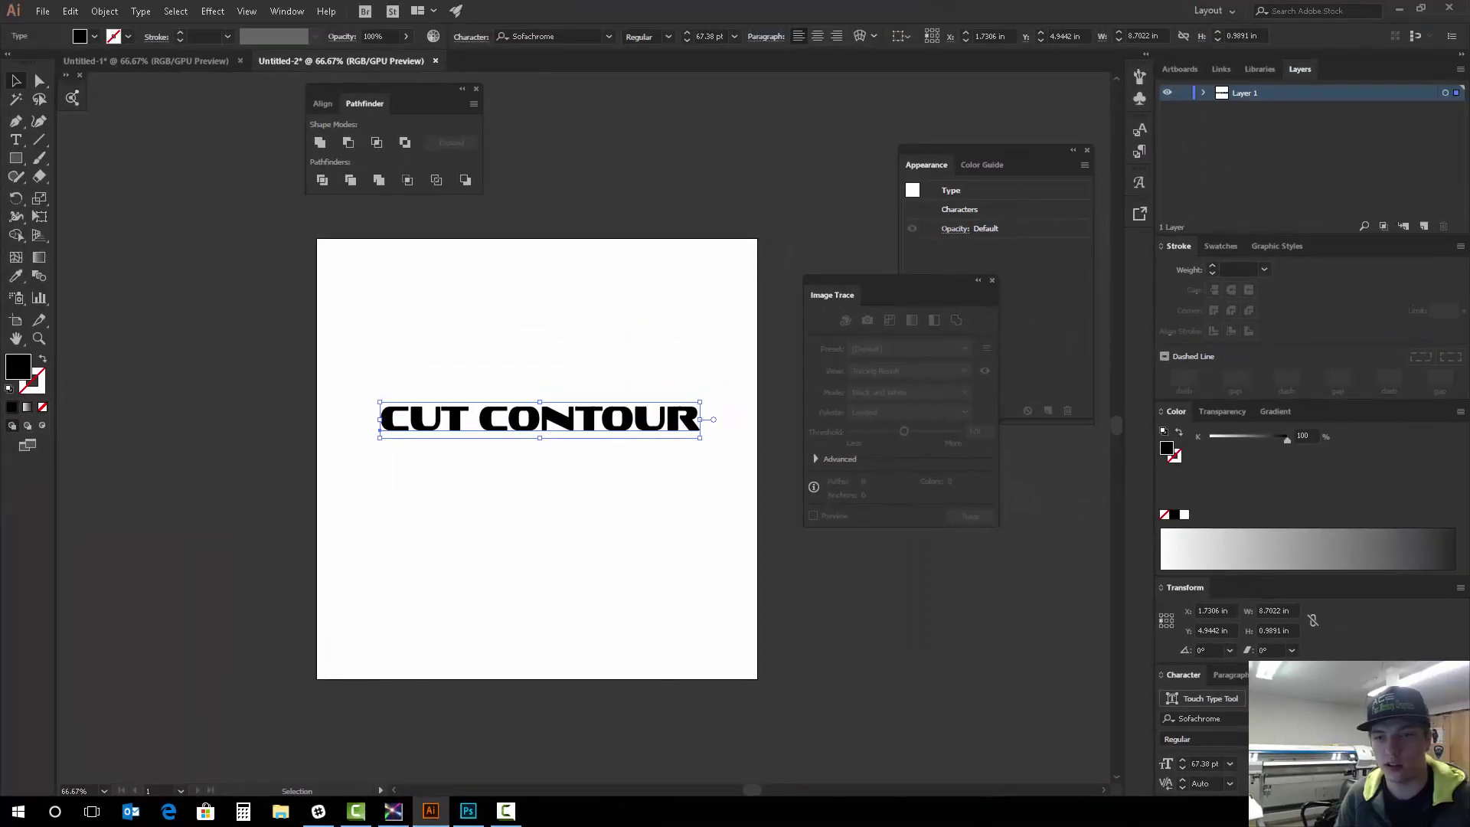
{"action": "left_click_drag", "start_coordinate": [313, 374], "coordinate": [313, 288]}
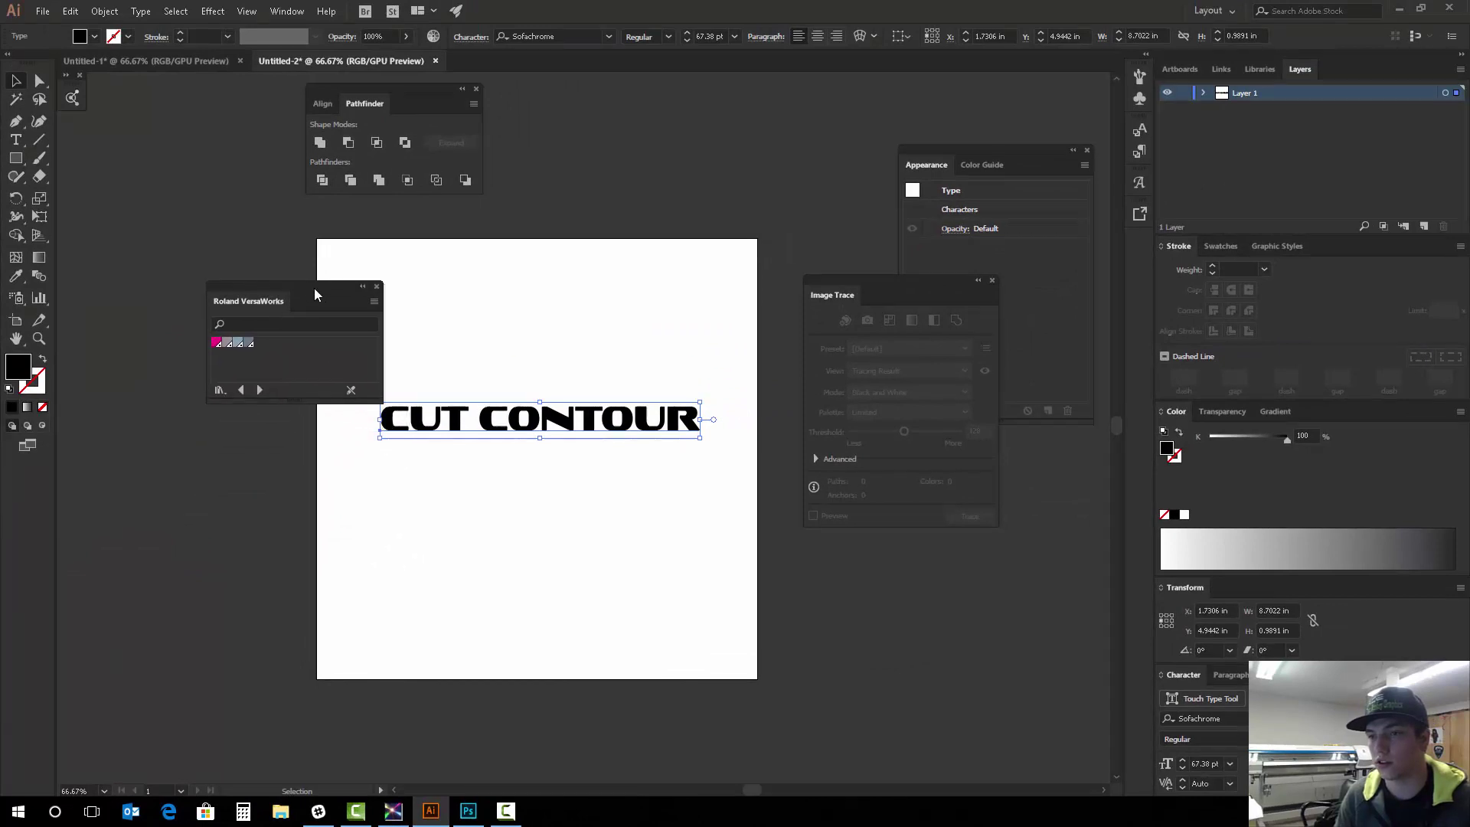
{"action": "left_click", "coordinate": [218, 344]}
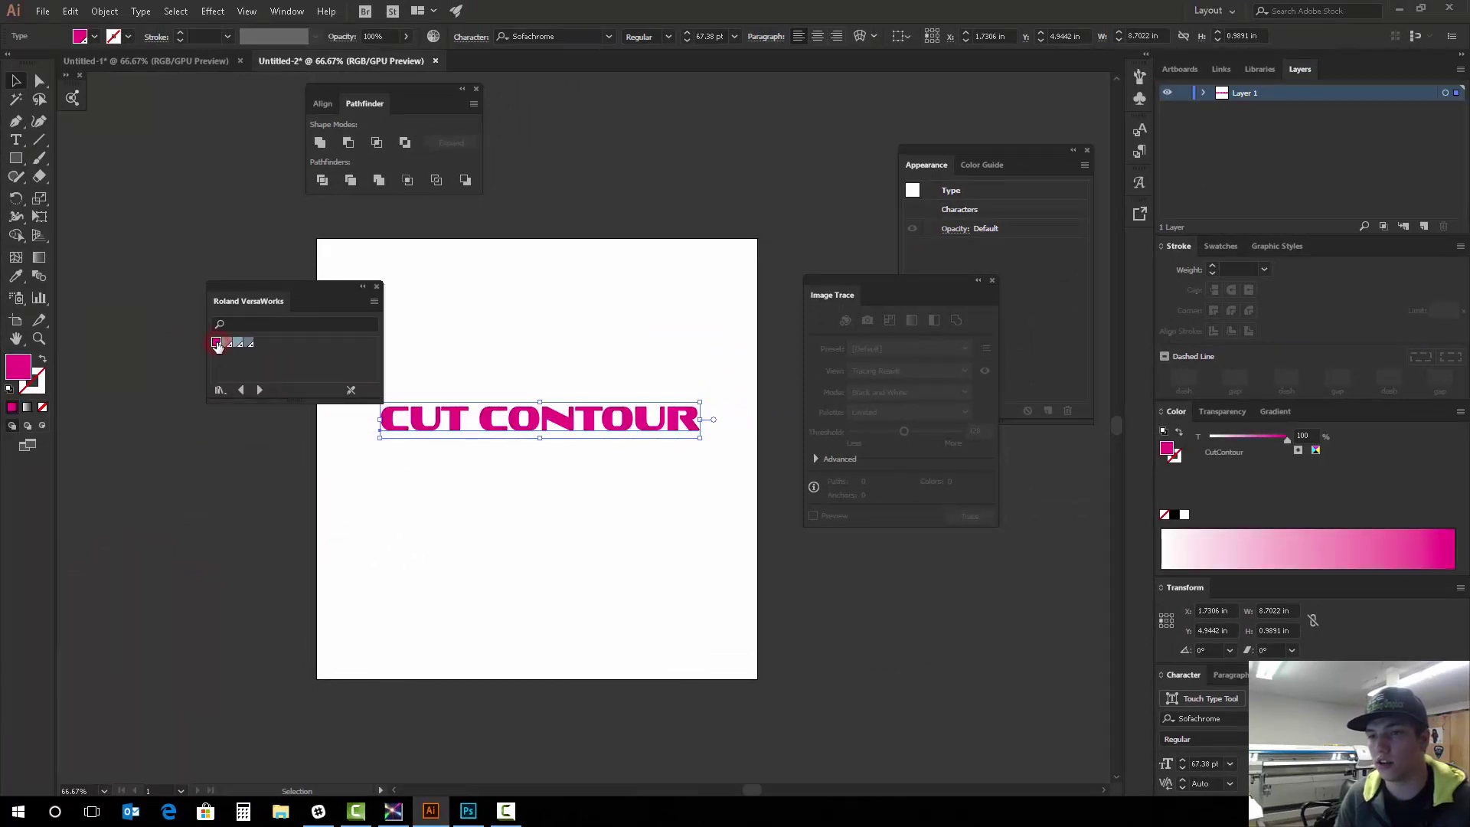
Check the CutContour fill values in the Color Picker, cancel, and move the swatch panel aside.
{"action": "double_click", "coordinate": [19, 366]}
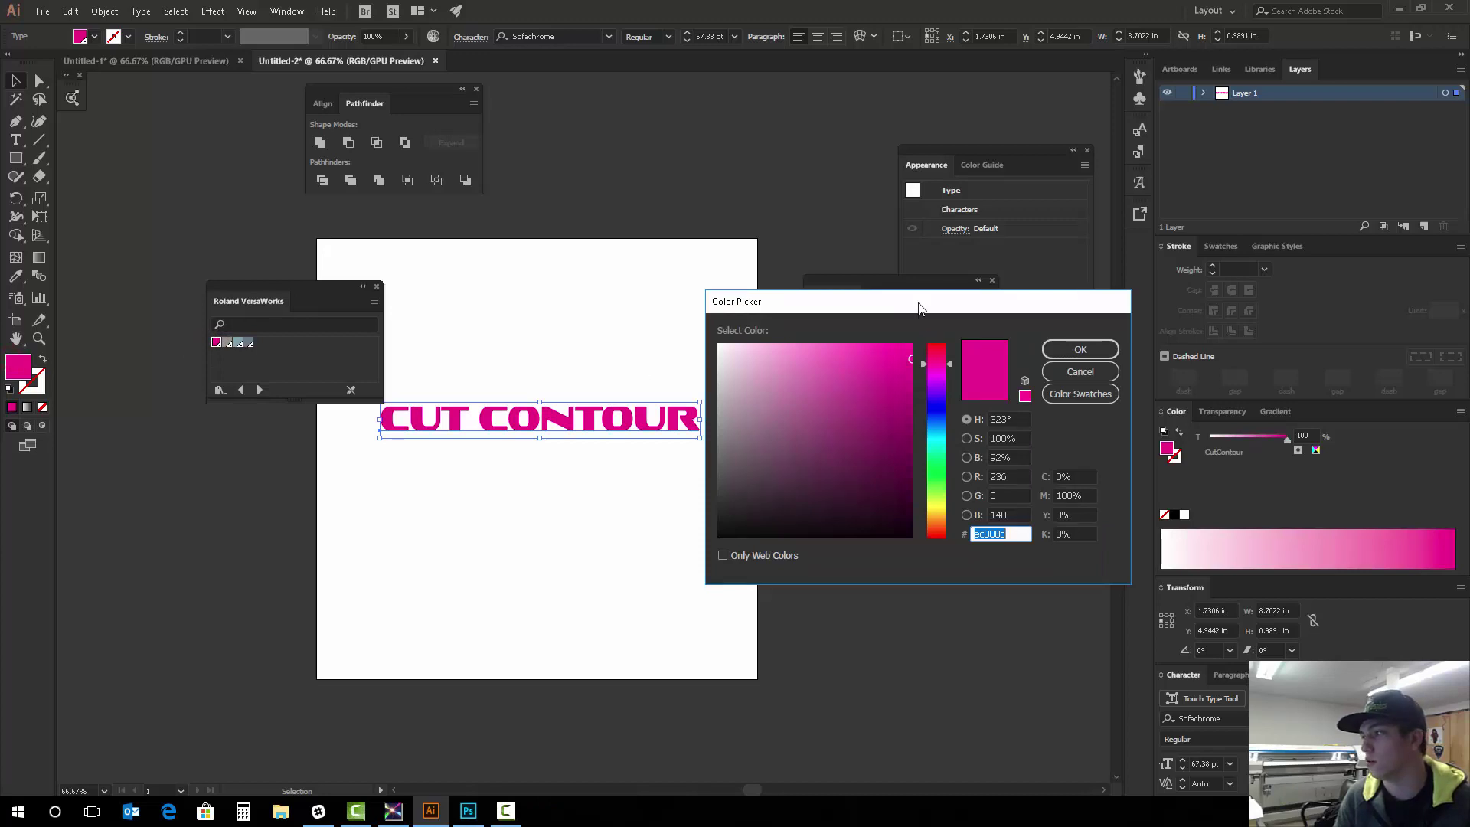
{"action": "mouse_move", "coordinate": [918, 307]}
{"action": "left_mouse_down"}
{"action": "mouse_move", "coordinate": [406, 295]}
{"action": "mouse_move", "coordinate": [351, 242]}
{"action": "left_mouse_up"}
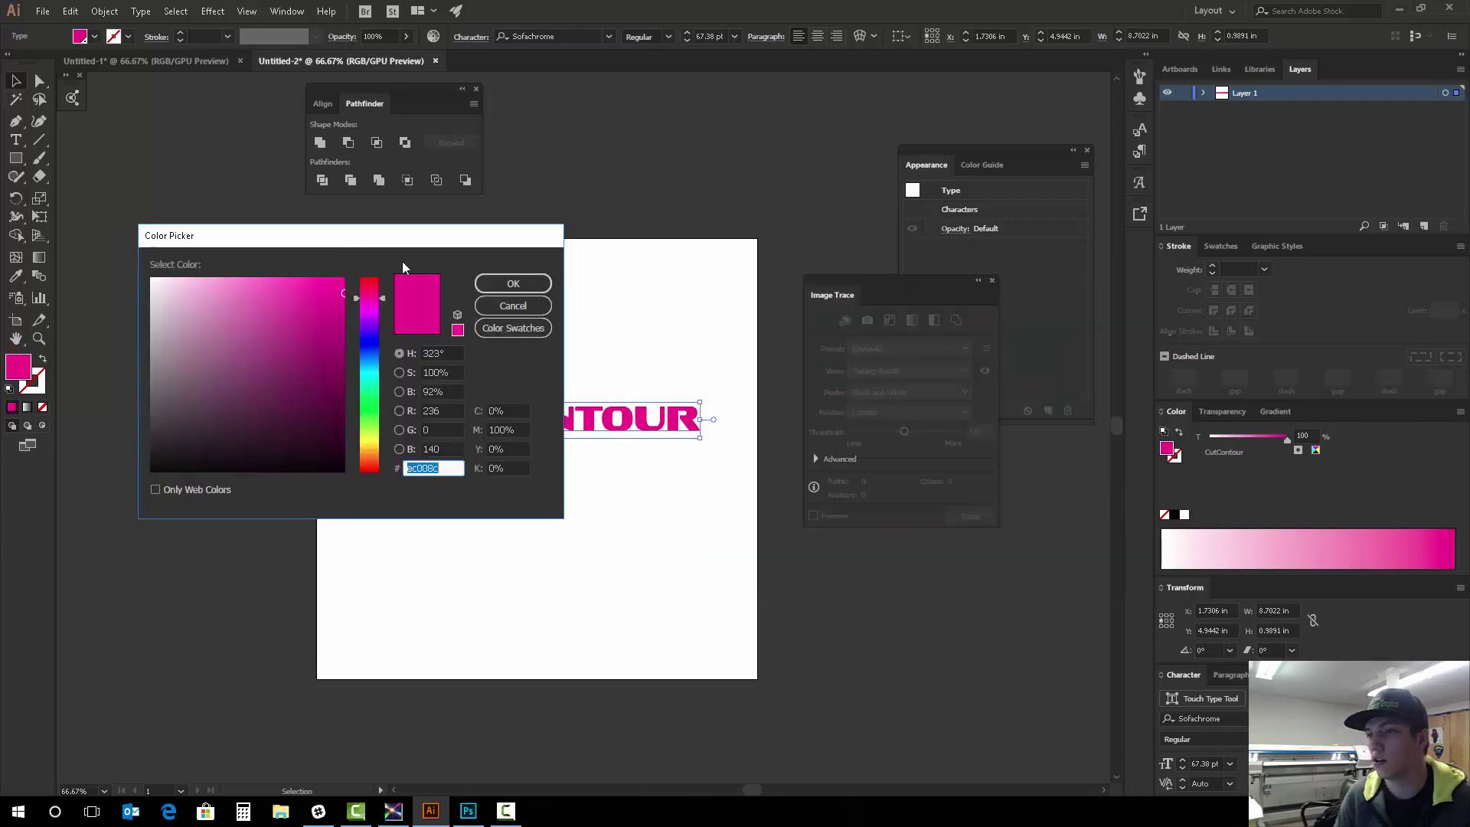
{"action": "left_click", "coordinate": [513, 328]}
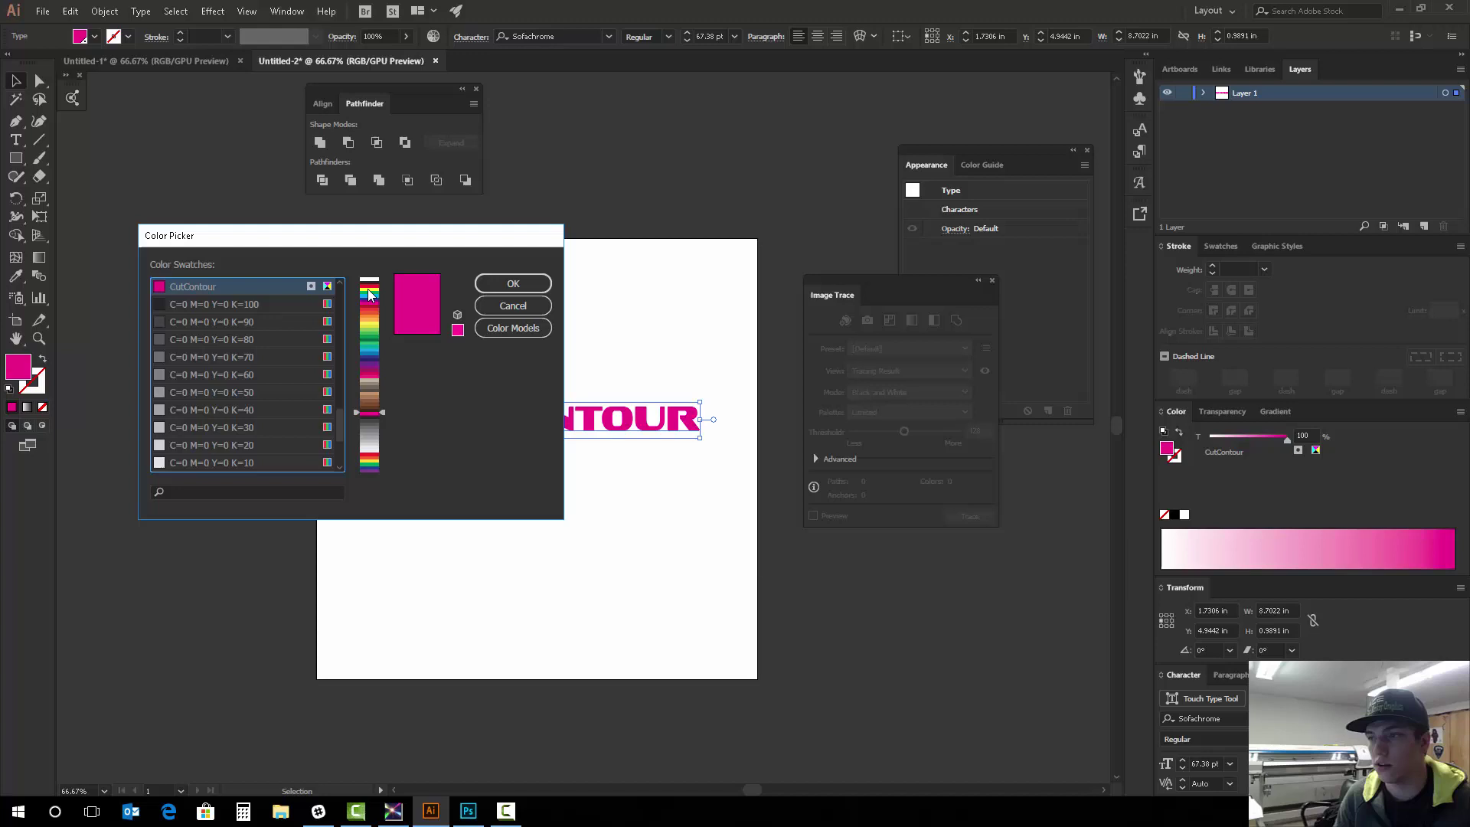
{"action": "left_click", "coordinate": [511, 305]}
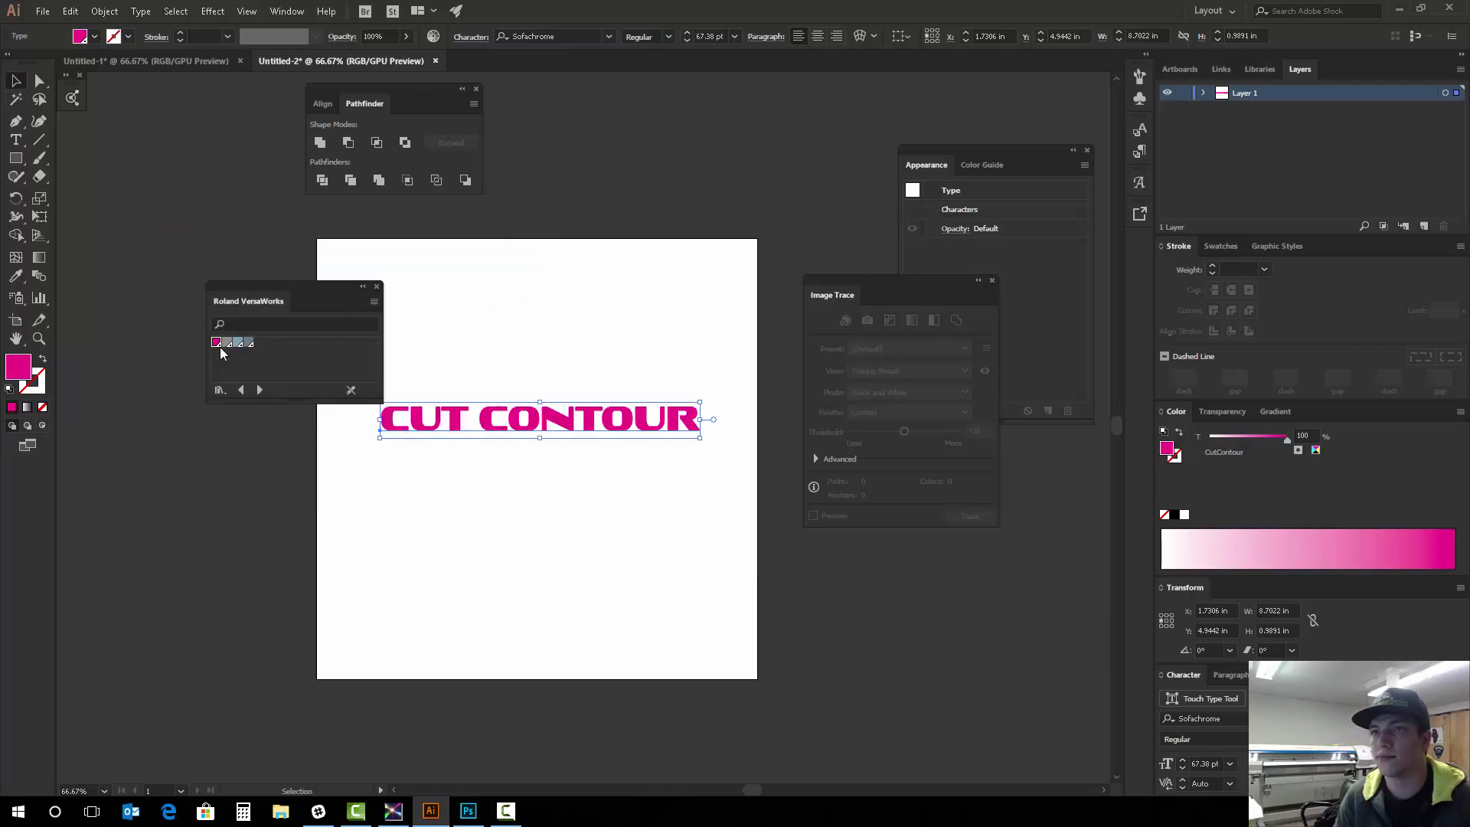
{"action": "left_click_drag", "start_coordinate": [328, 286], "coordinate": [237, 238]}
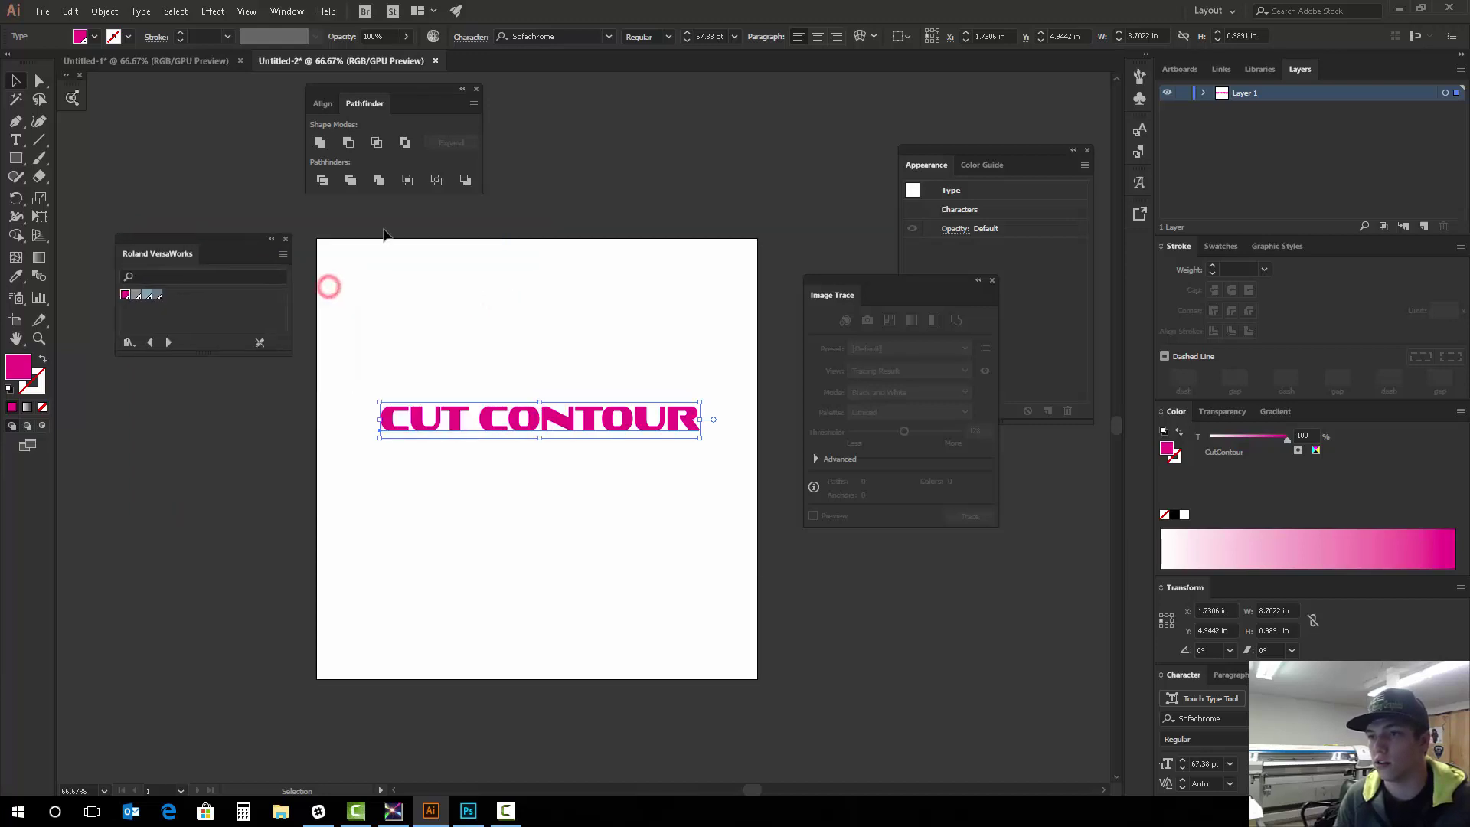
Change the CUT CONTOUR text fill back to black.
{"action": "left_click", "coordinate": [634, 216]}
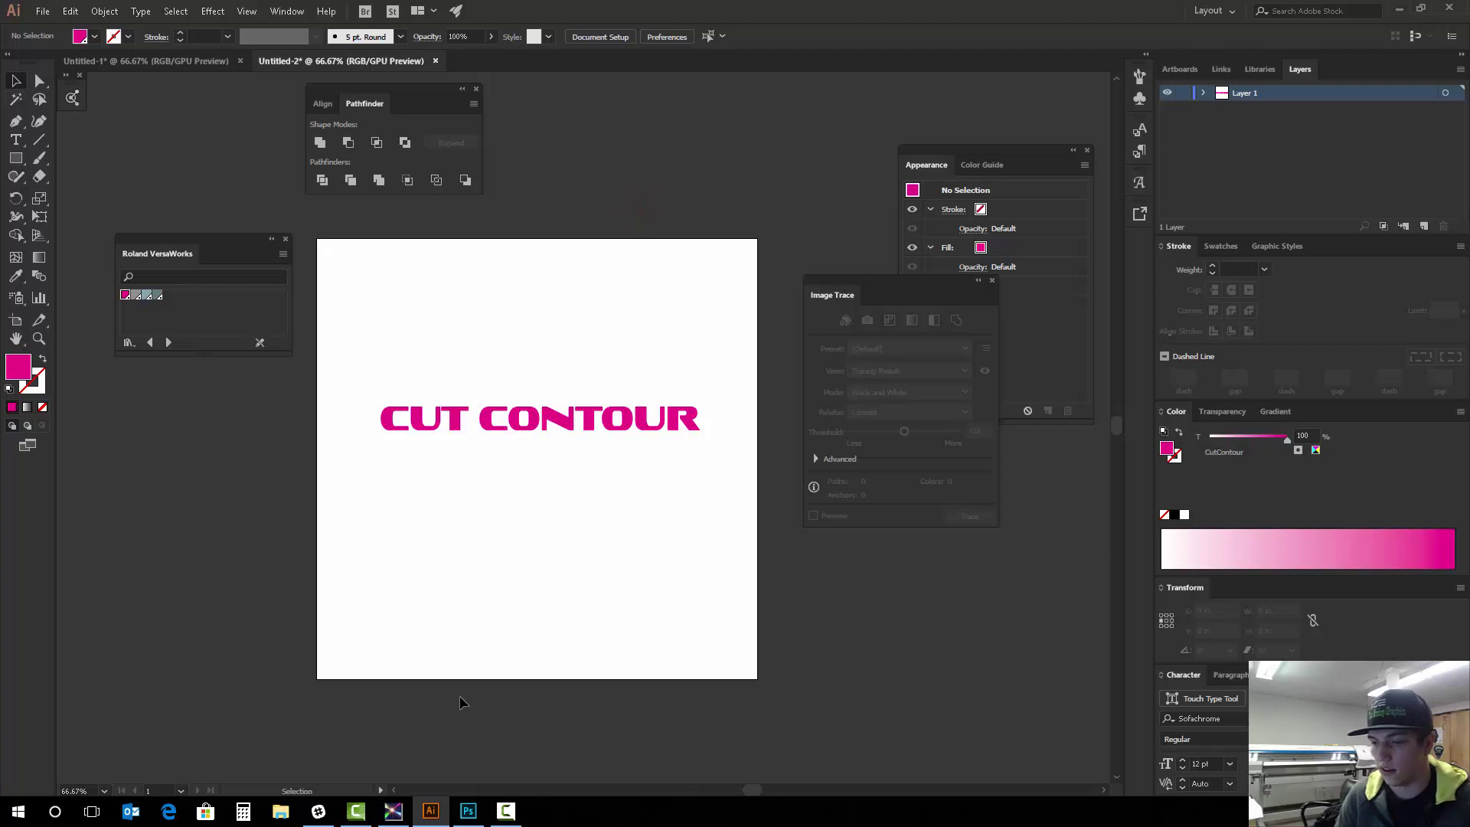
{"action": "left_click", "coordinate": [503, 427]}
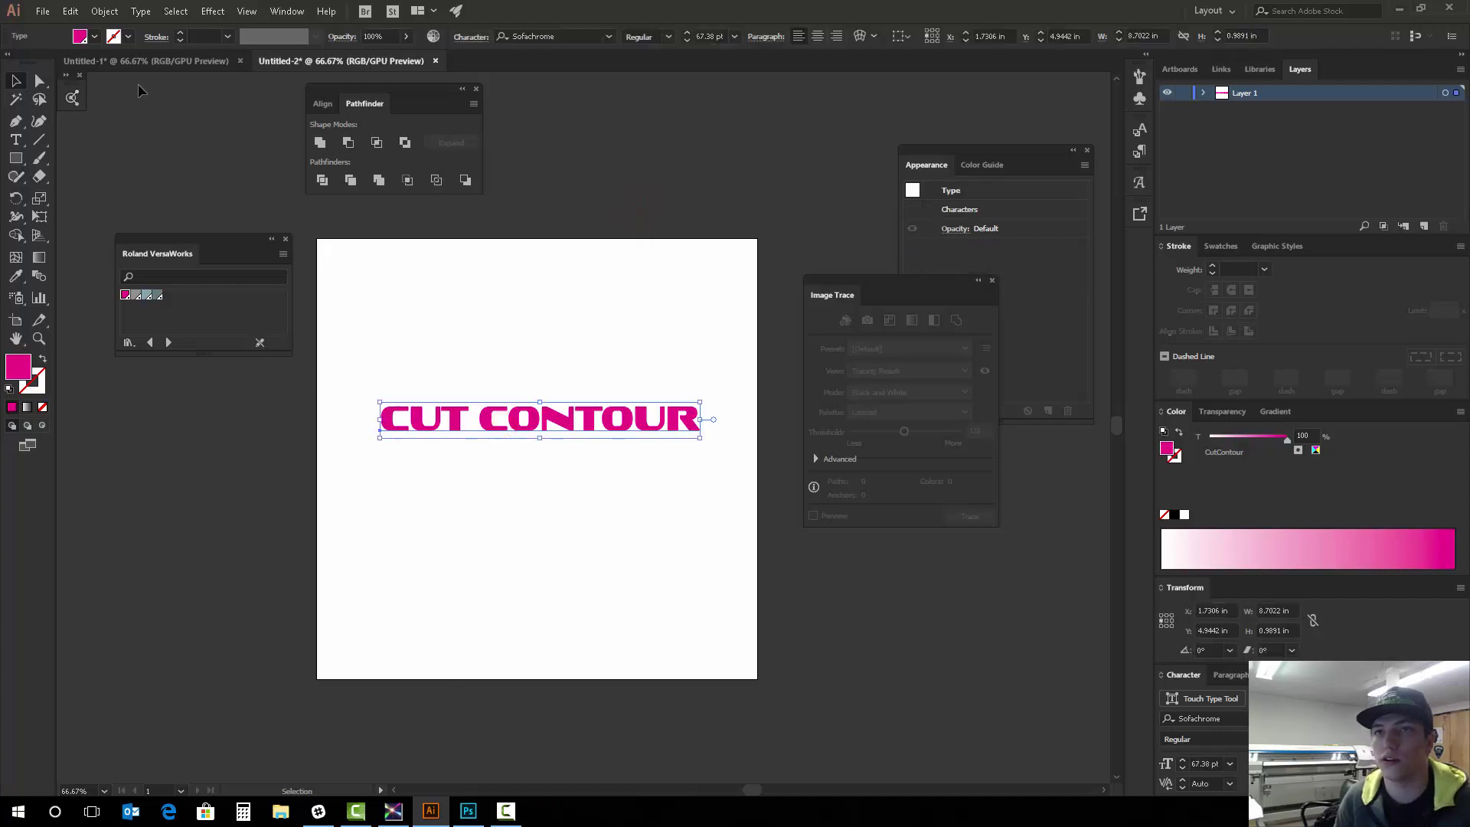
{"action": "left_click", "coordinate": [94, 37]}
{"action": "left_click", "coordinate": [40, 67]}
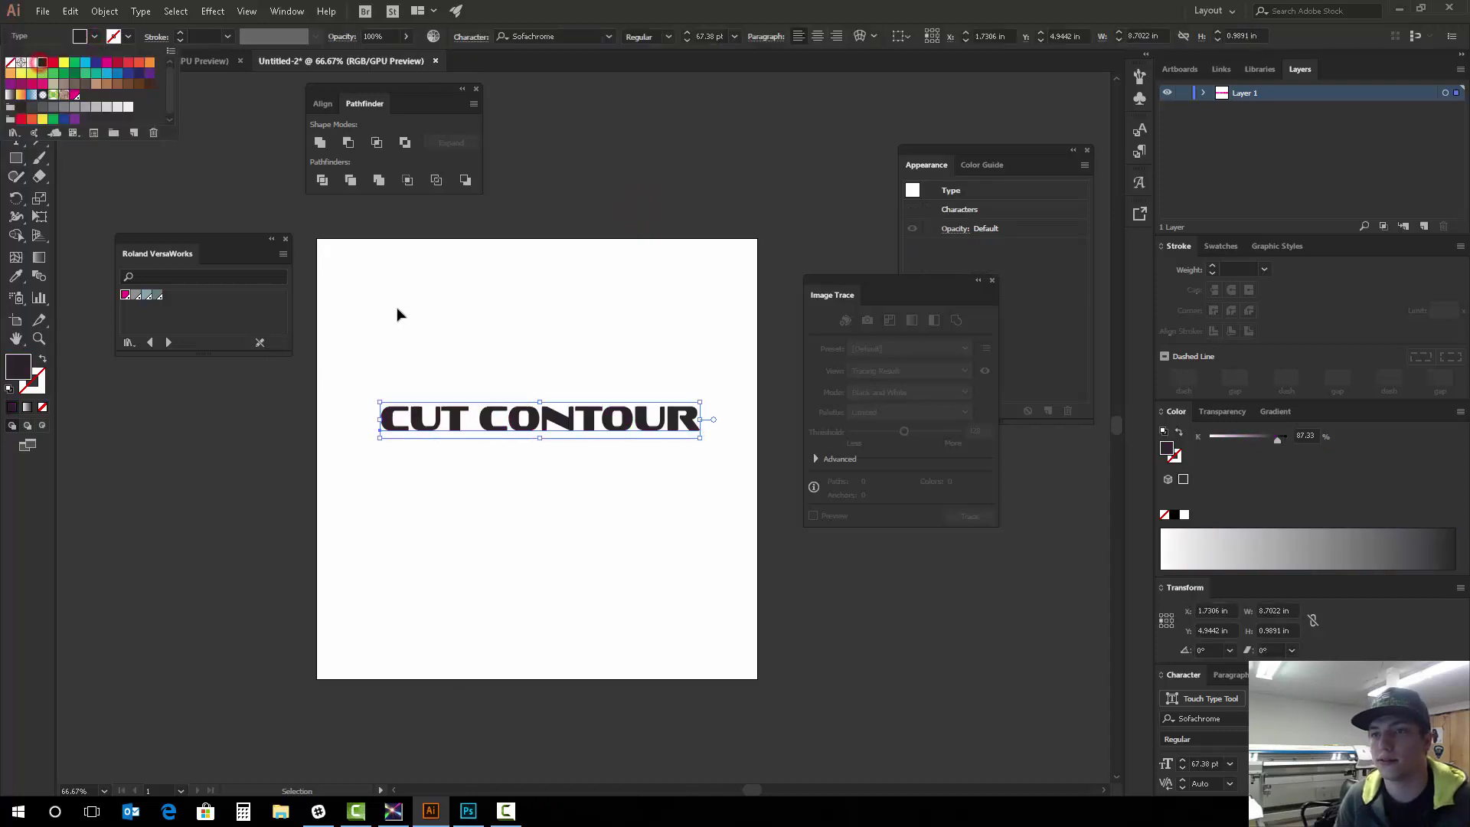
{"action": "left_click", "coordinate": [431, 291]}
{"action": "left_click", "coordinate": [505, 321]}
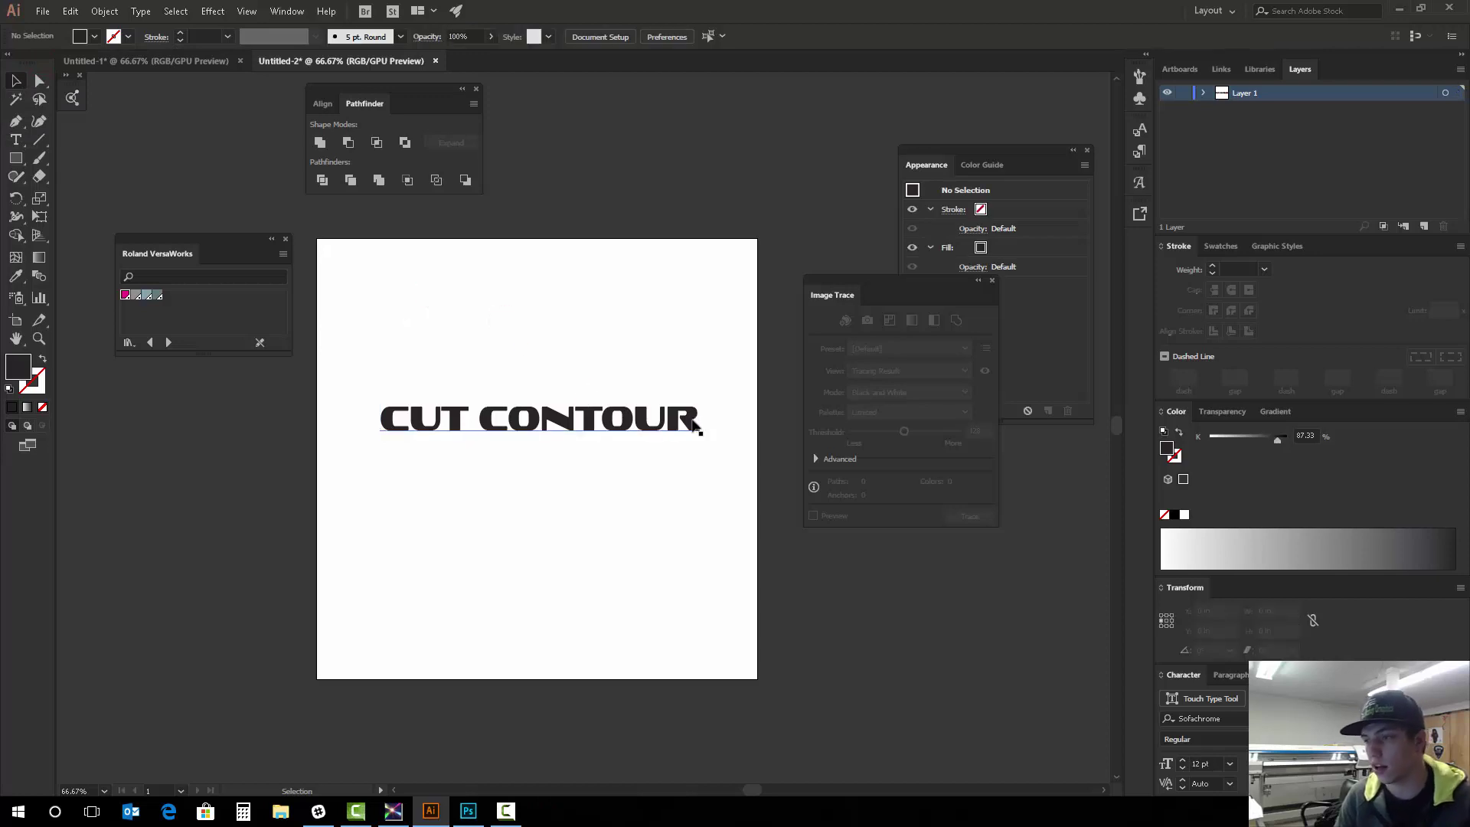
Nudge the CUT CONTOUR text slightly left and convert it to outlines.
{"action": "left_click", "coordinate": [615, 419]}
{"action": "scroll", "coordinate": [627, 413], "scroll_direction": "up", "scroll_amount": 2}
{"action": "scroll", "coordinate": [582, 406], "scroll_direction": "down", "scroll_amount": 1}
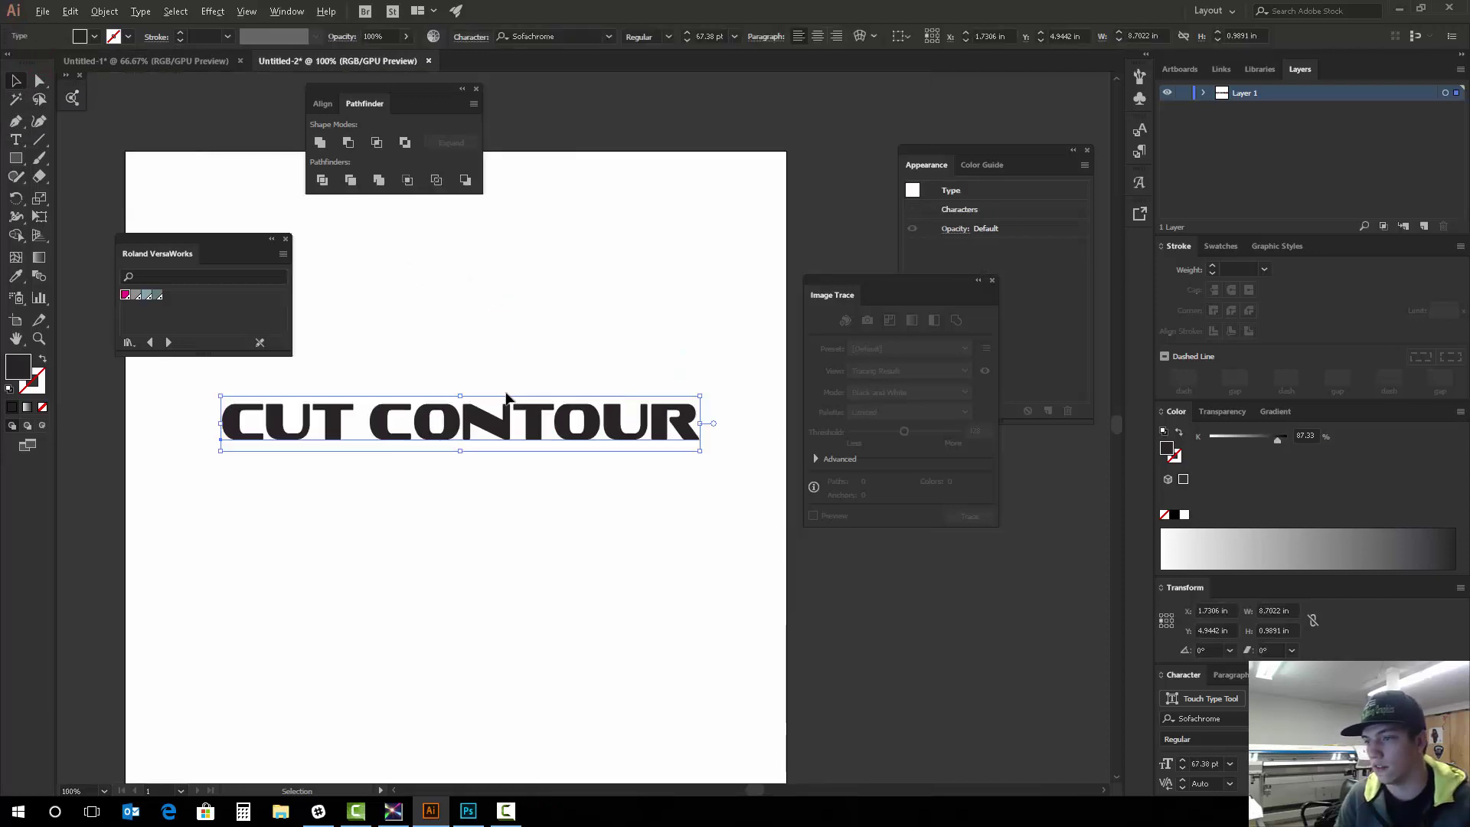
{"action": "scroll", "coordinate": [547, 402], "scroll_direction": "left", "scroll_amount": 1}
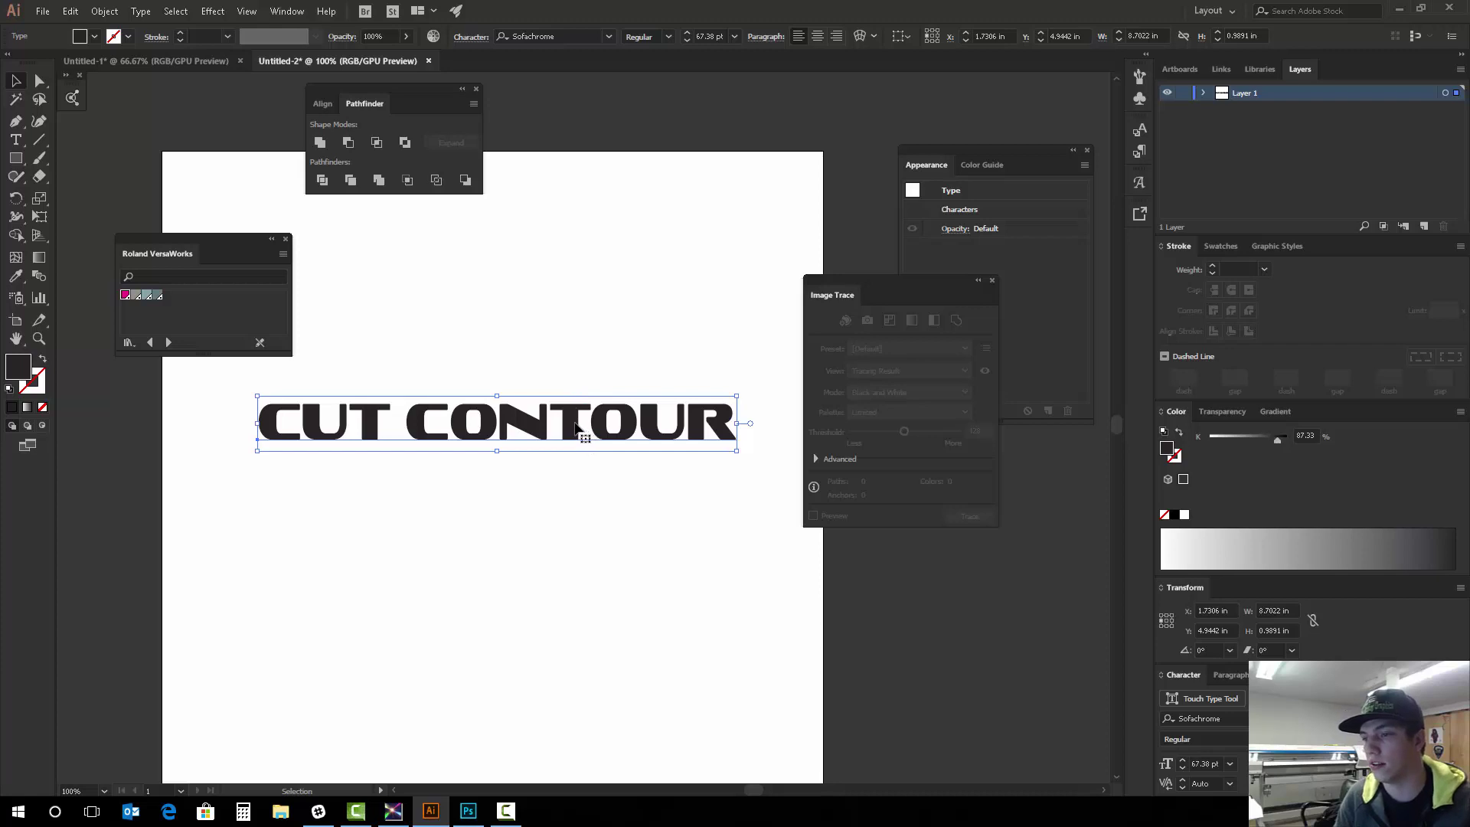
{"action": "left_click_drag", "start_coordinate": [571, 425], "coordinate": [565, 430]}
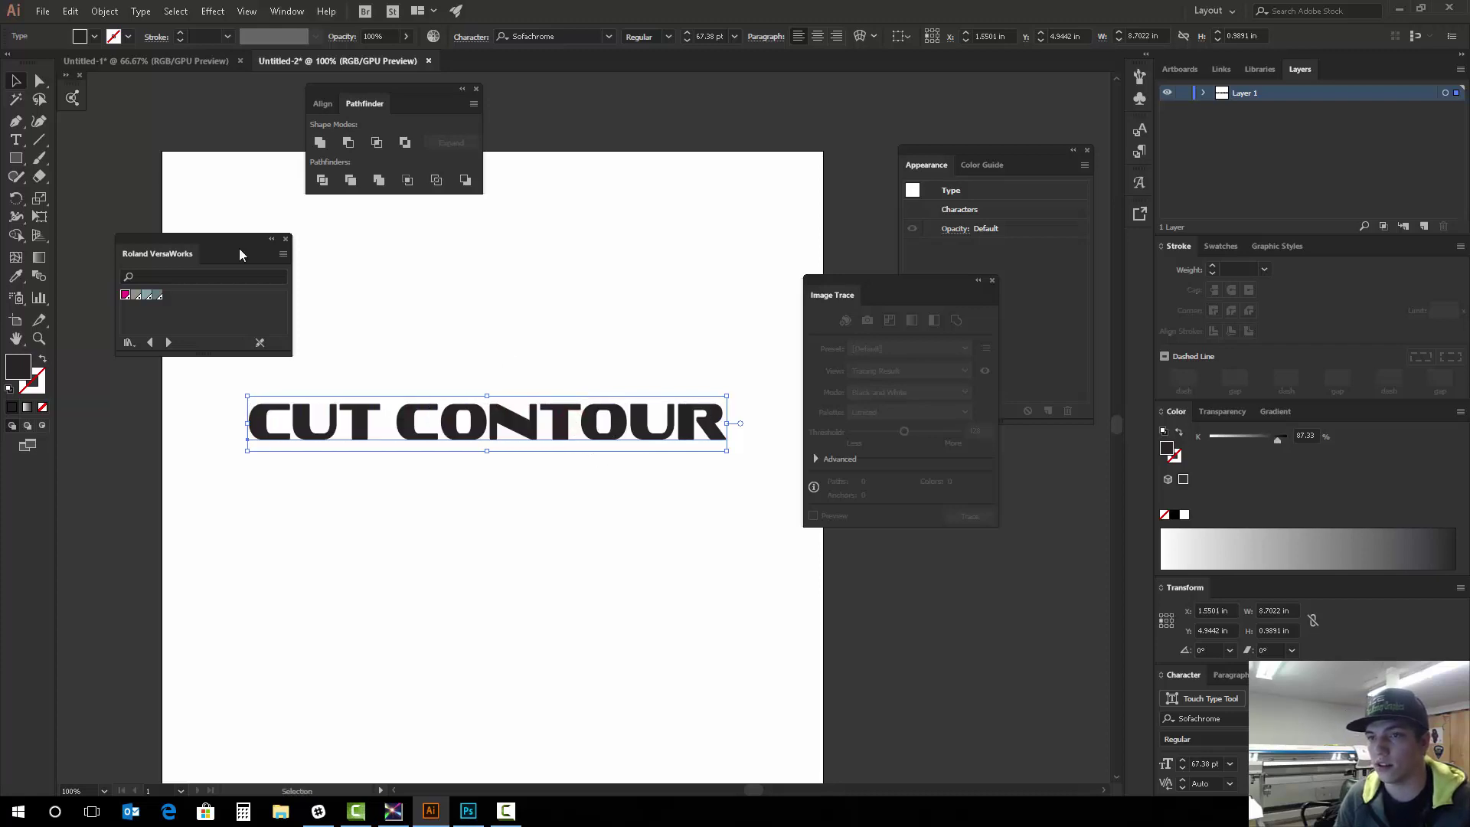
{"action": "left_click_drag", "start_coordinate": [239, 248], "coordinate": [196, 110]}
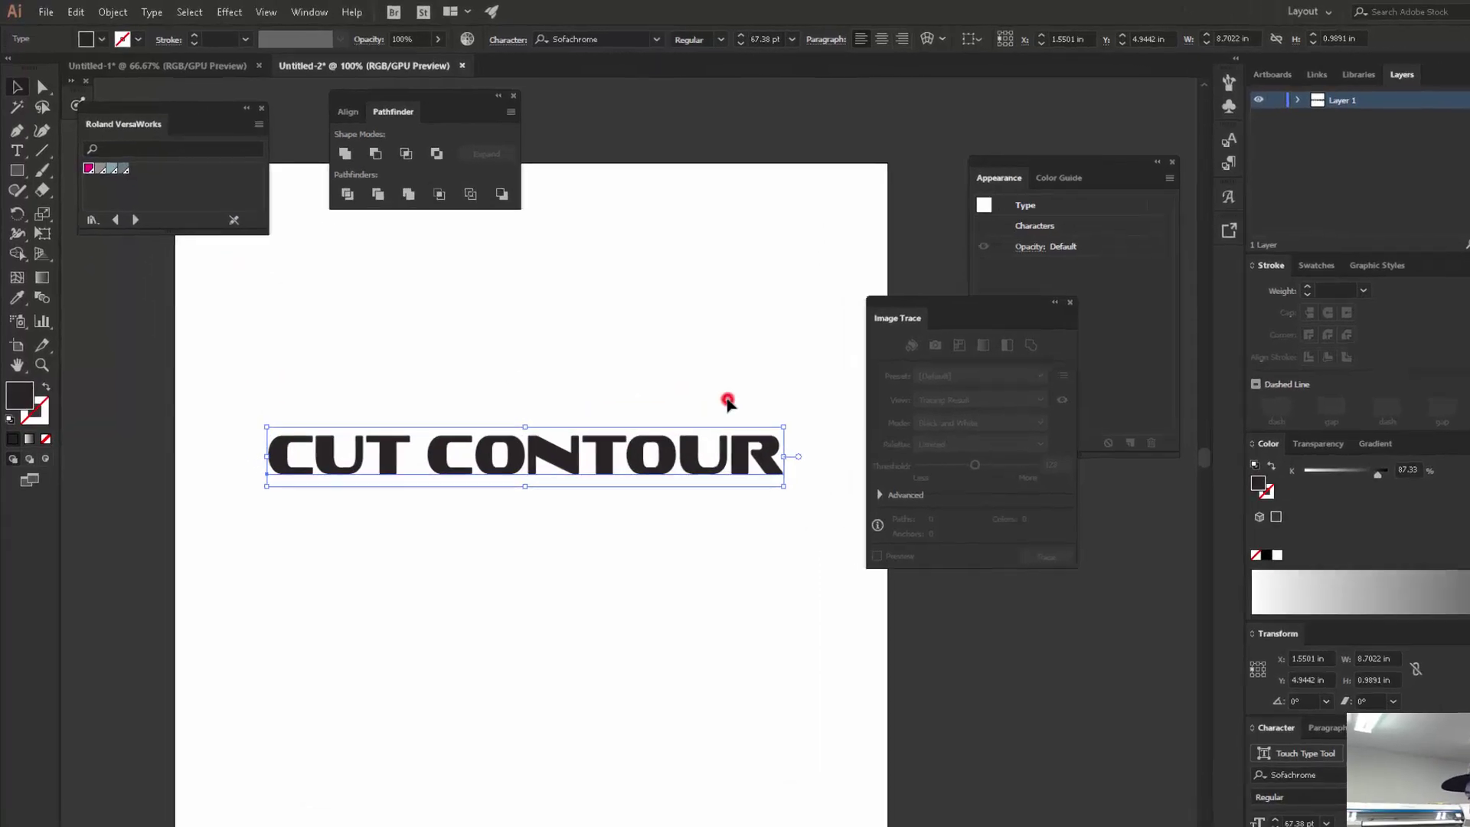
{"action": "left_click", "coordinate": [677, 375]}
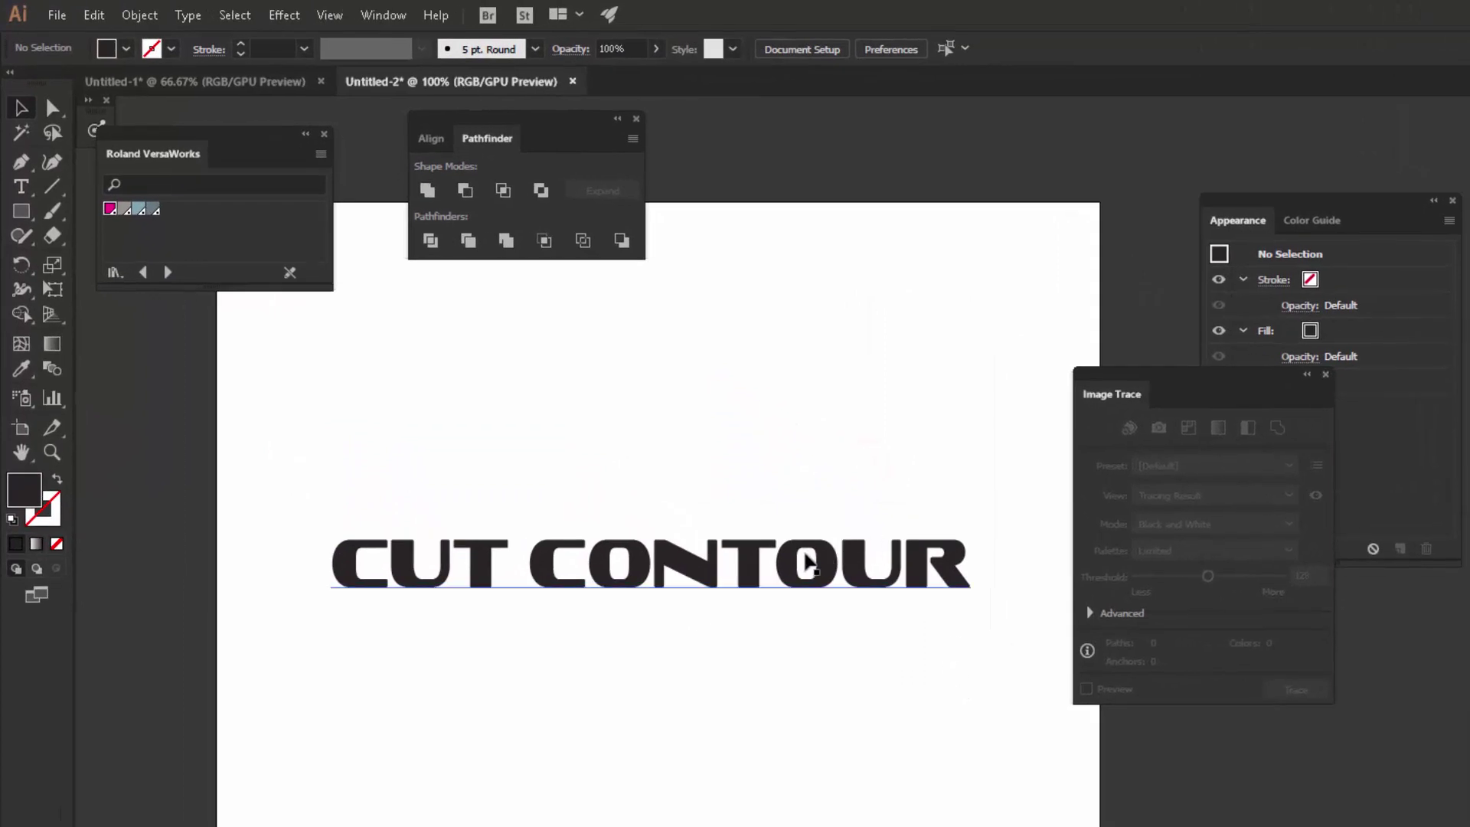
{"action": "right_click", "coordinate": [808, 554]}
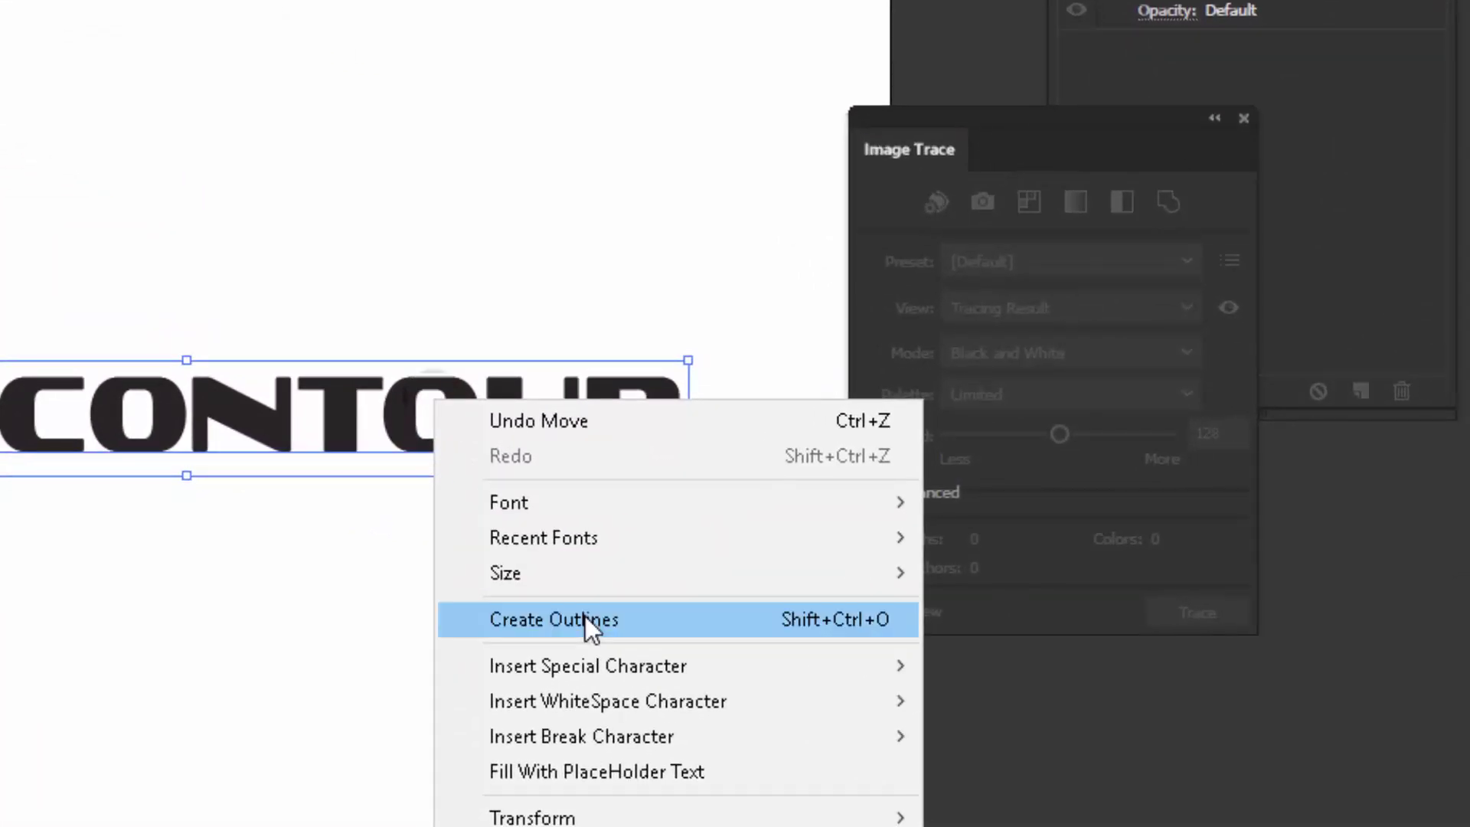
{"action": "left_click", "coordinate": [657, 641]}
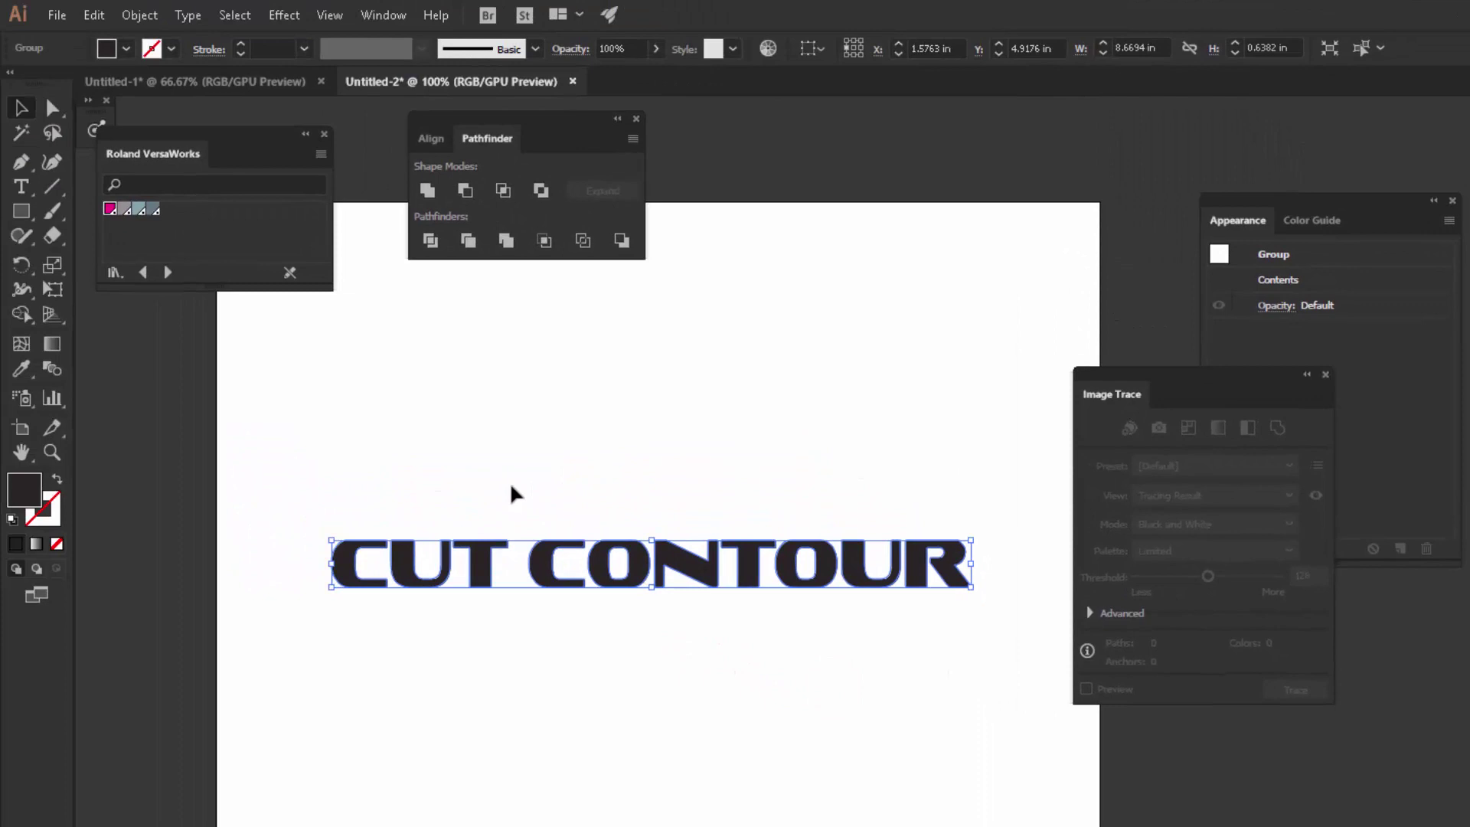
Select the outlined CUT CONTOUR group and bring the Appearance panel forward.
{"action": "left_click", "coordinate": [712, 419]}
{"action": "left_click_drag", "start_coordinate": [1016, 624], "coordinate": [846, 513]}
{"action": "left_click", "coordinate": [1374, 349]}
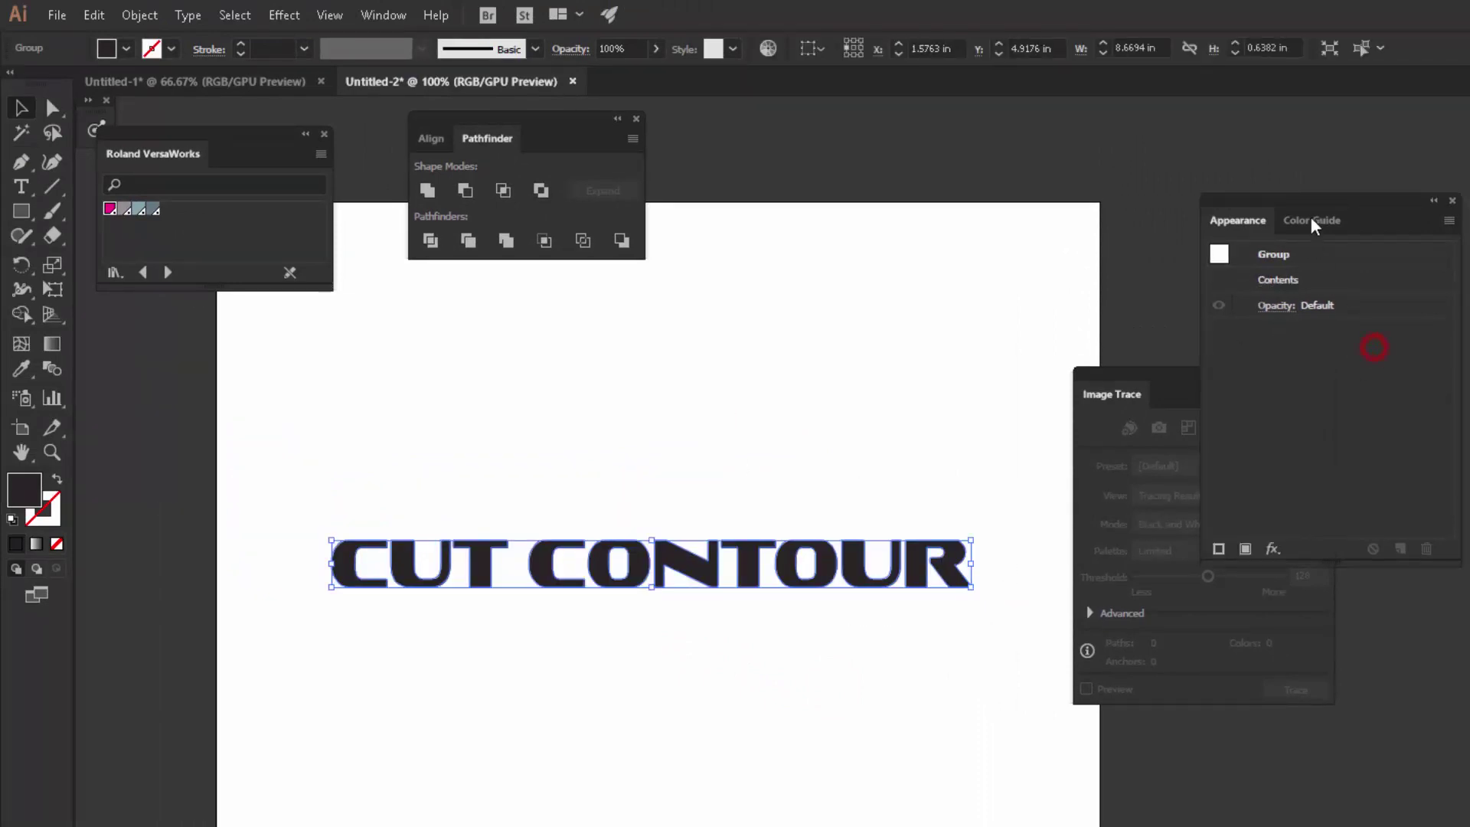
{"action": "left_click_drag", "start_coordinate": [1328, 201], "coordinate": [1227, 215]}
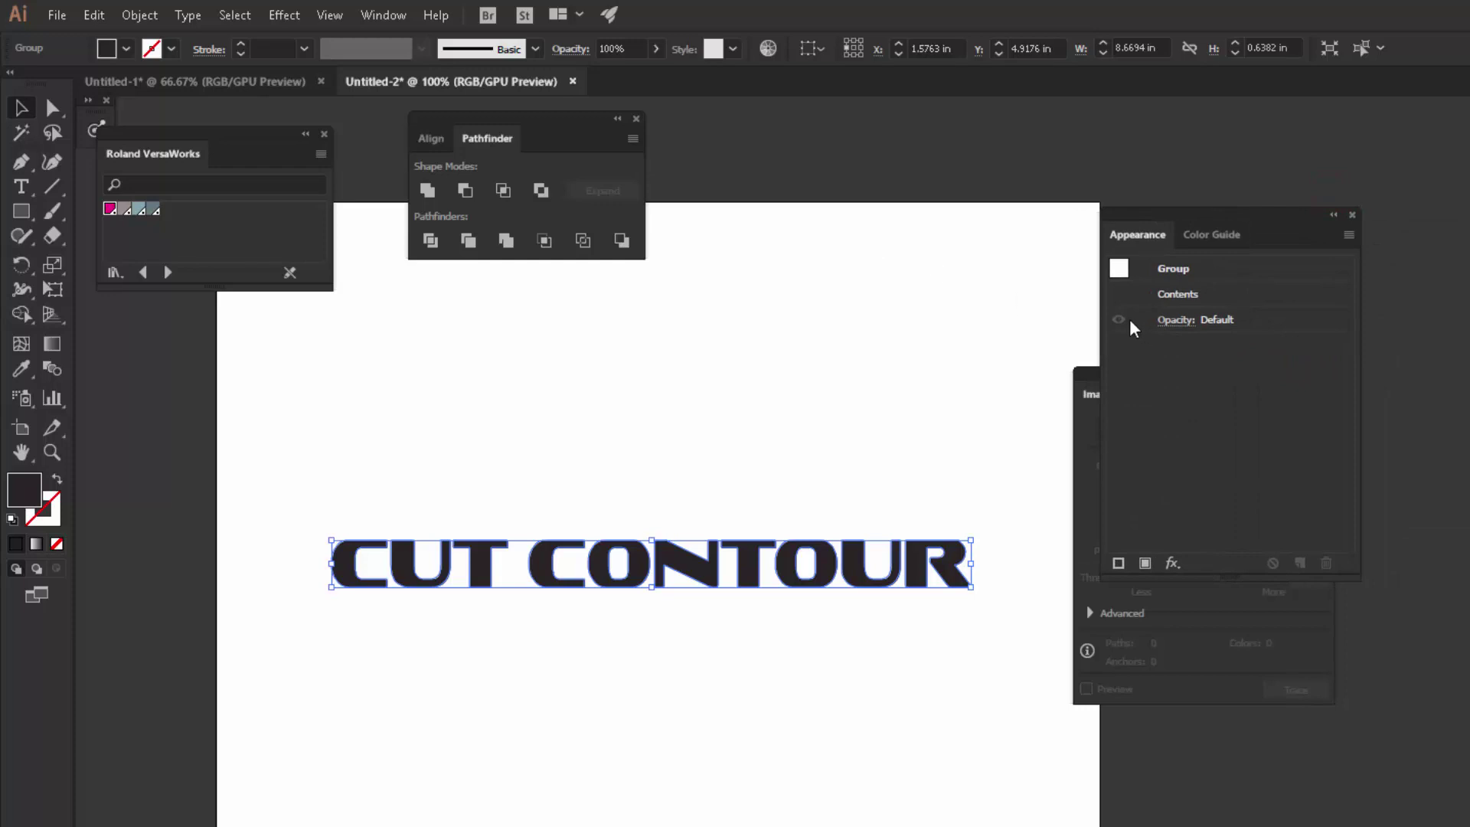
{"action": "left_click", "coordinate": [371, 15]}
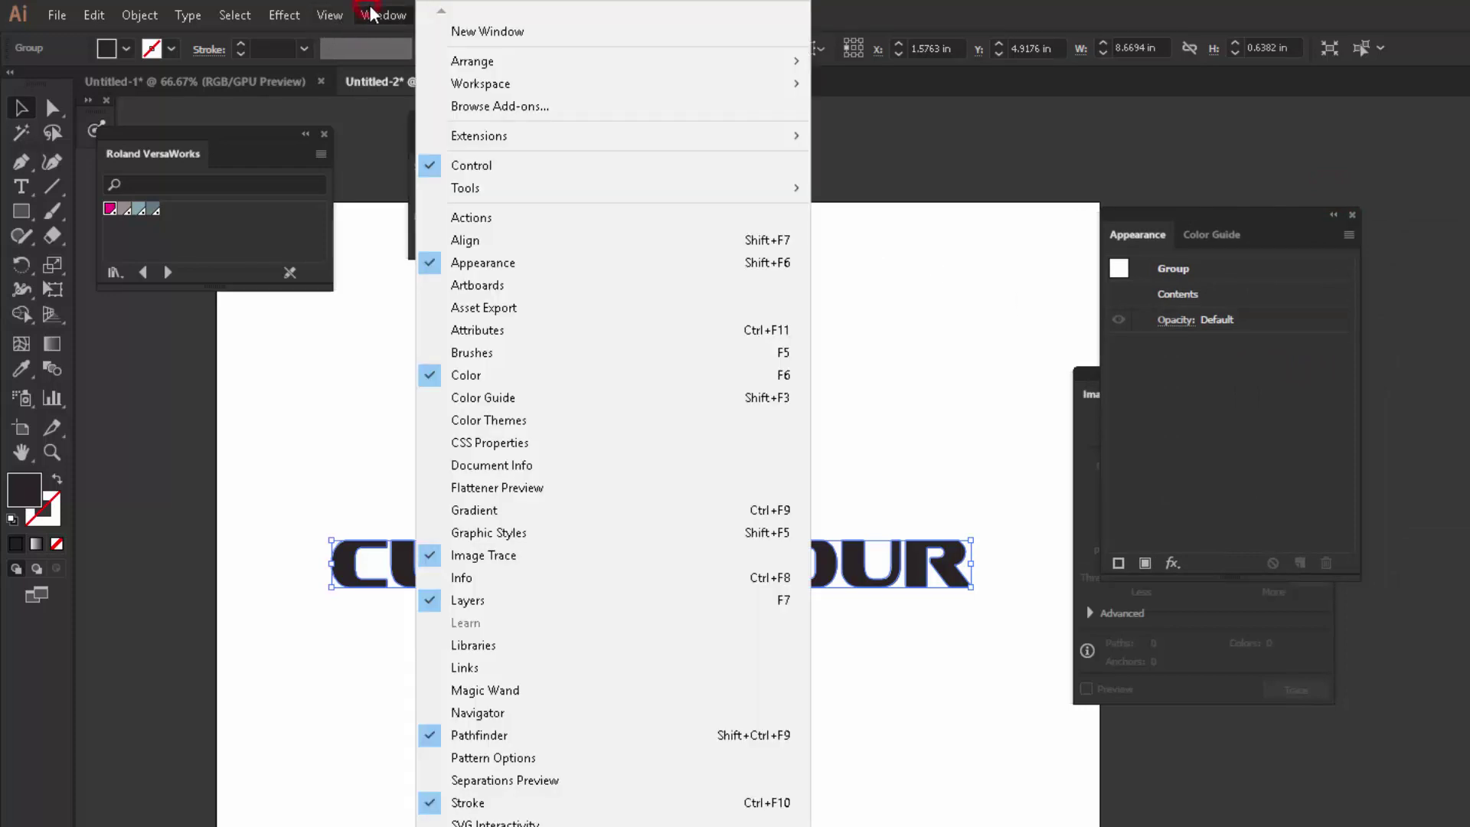
{"action": "left_click", "coordinate": [1184, 421]}
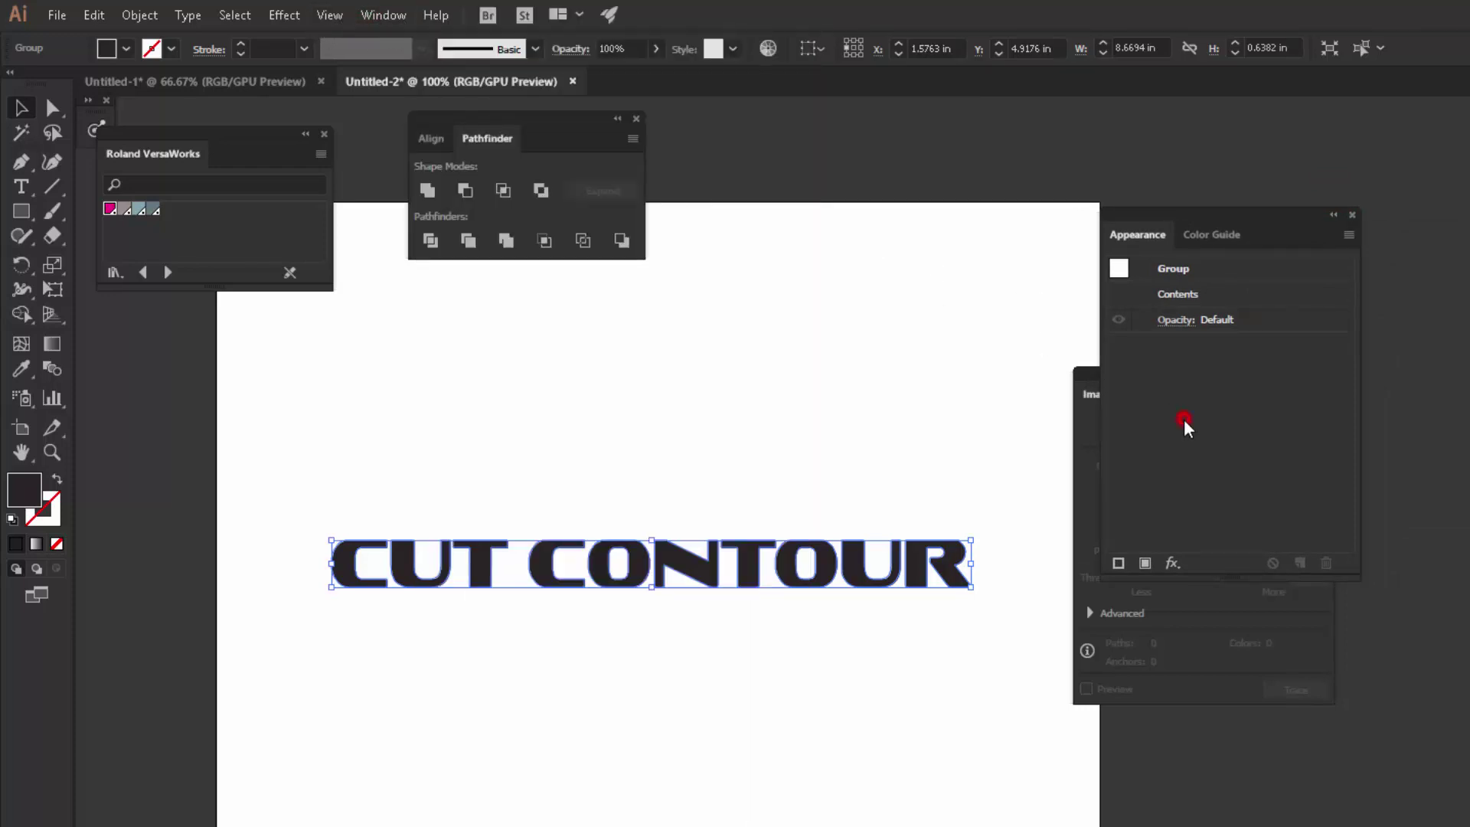
Add a new stroke to the lettering and move it below the Contents row.
{"action": "left_click", "coordinate": [1118, 564]}
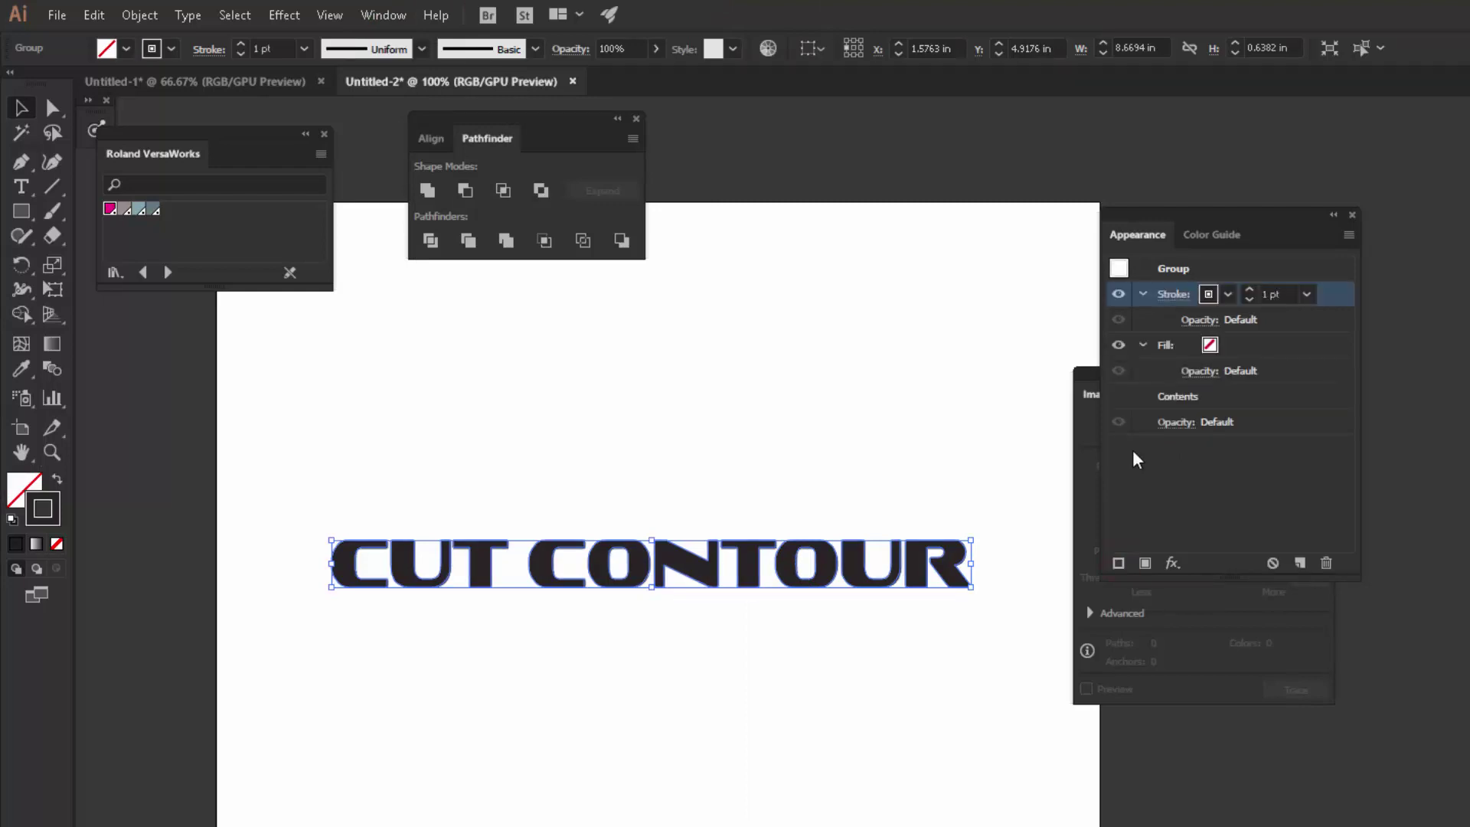
{"action": "left_click", "coordinate": [1226, 293]}
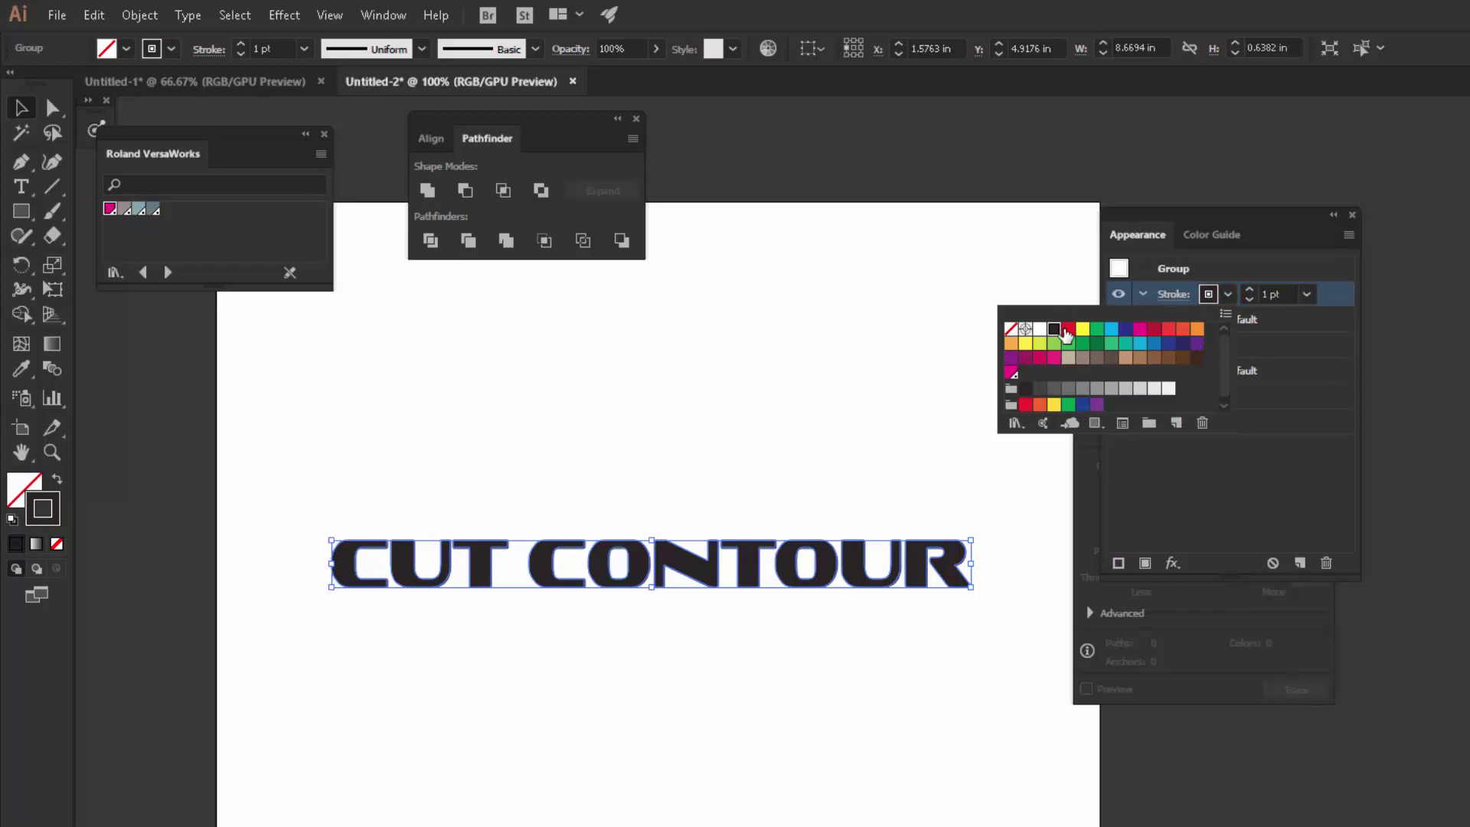
{"action": "left_click", "coordinate": [1067, 330]}
{"action": "left_click", "coordinate": [1369, 329]}
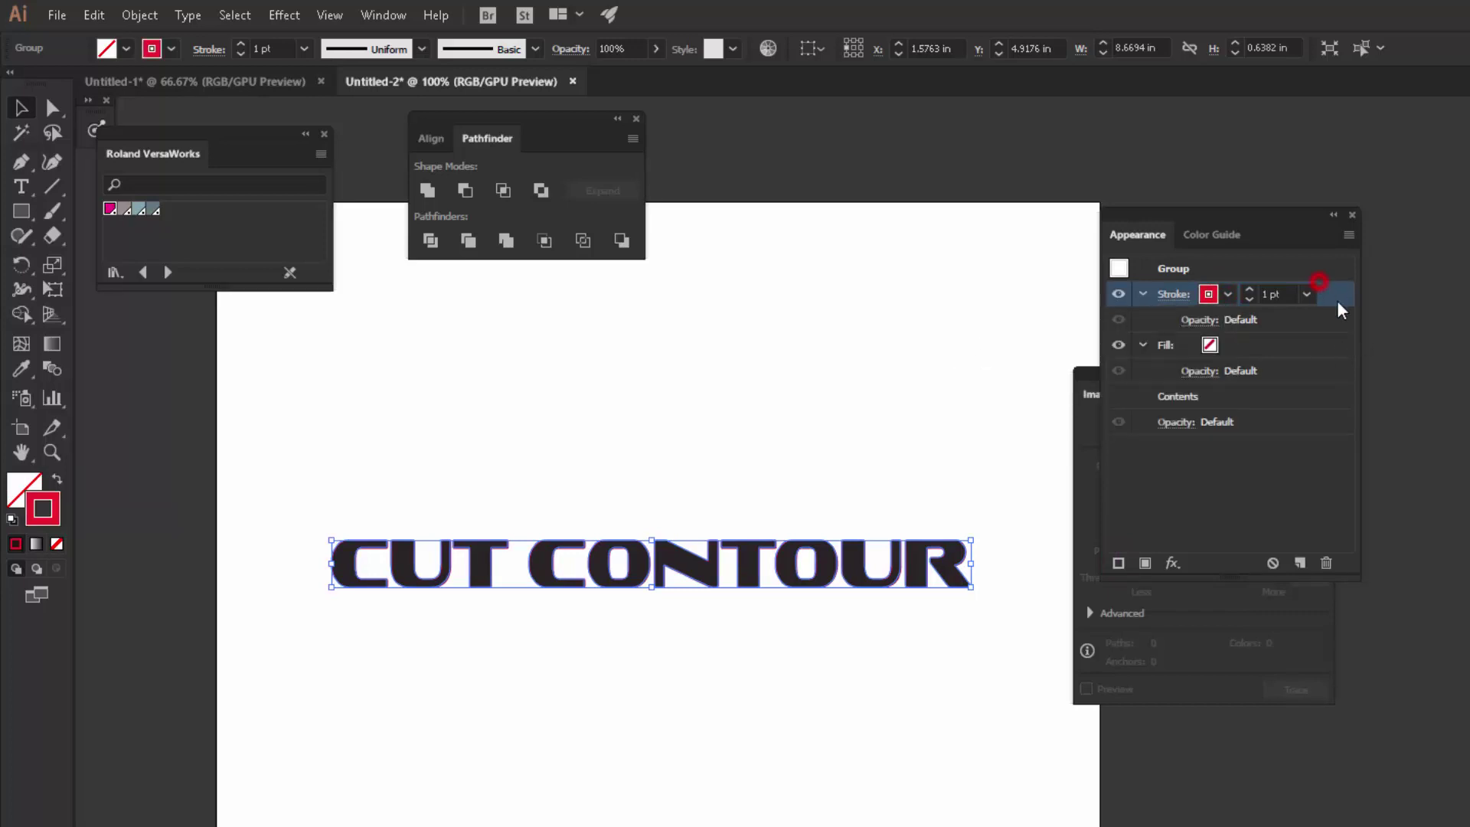
{"action": "left_click_drag", "start_coordinate": [1345, 295], "coordinate": [1324, 411]}
Set that stroke to 10 pt yellow, then deselect and tuck the panels away.
{"action": "left_click", "coordinate": [1293, 379]}
{"action": "left_click", "coordinate": [1308, 371]}
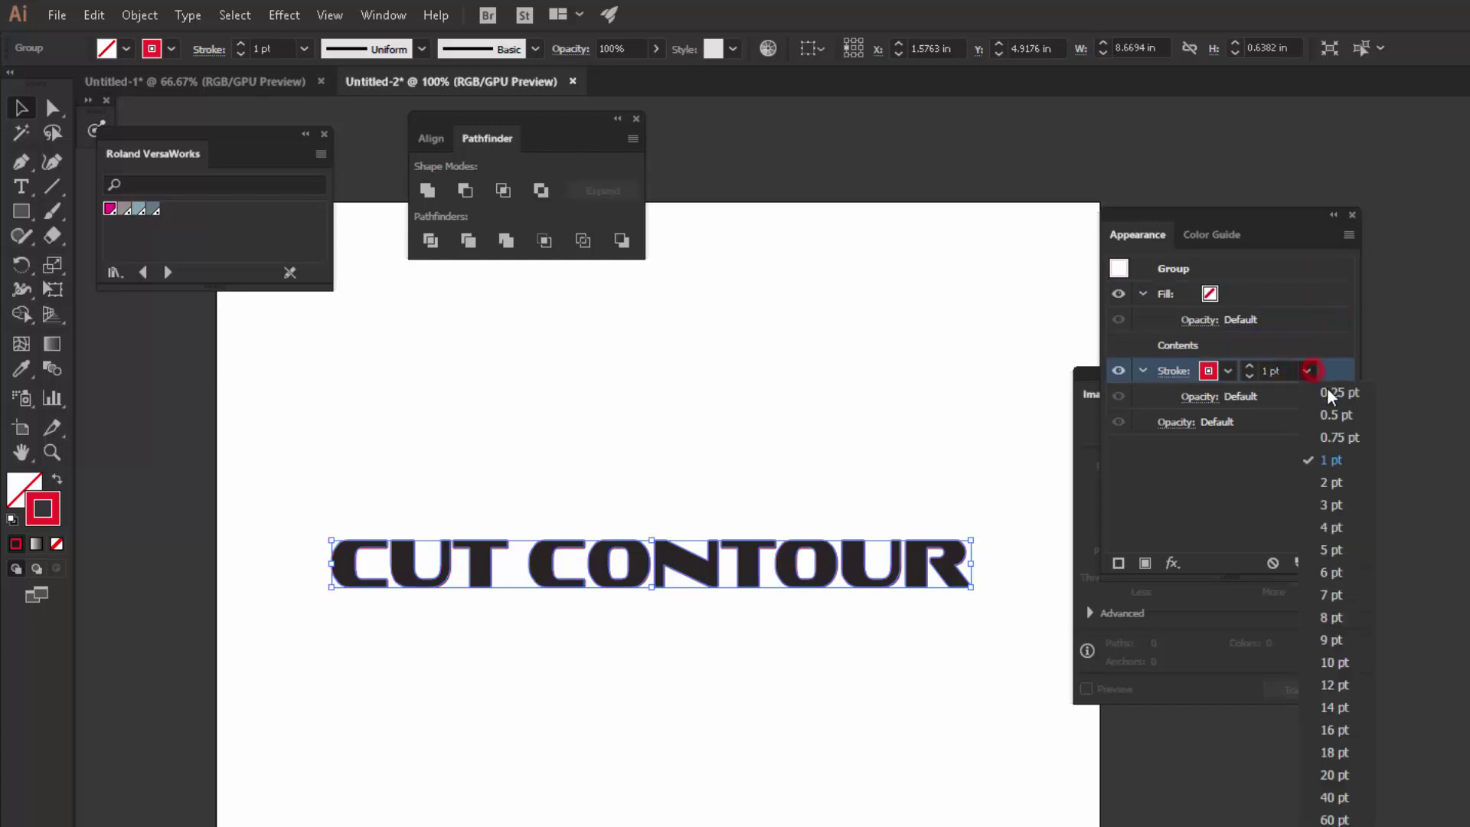
{"action": "left_click", "coordinate": [1346, 663]}
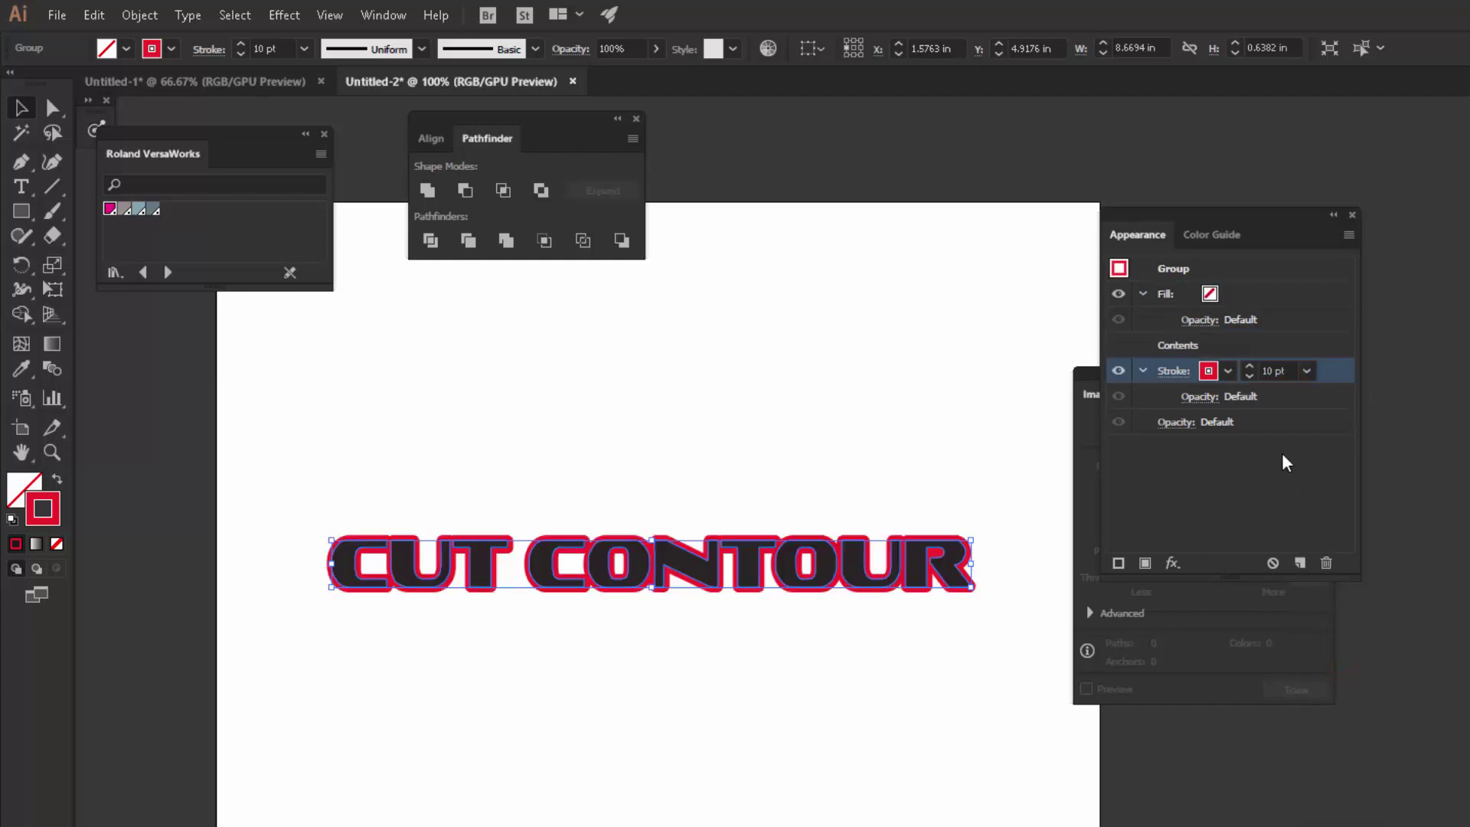
{"action": "left_click", "coordinate": [1228, 371]}
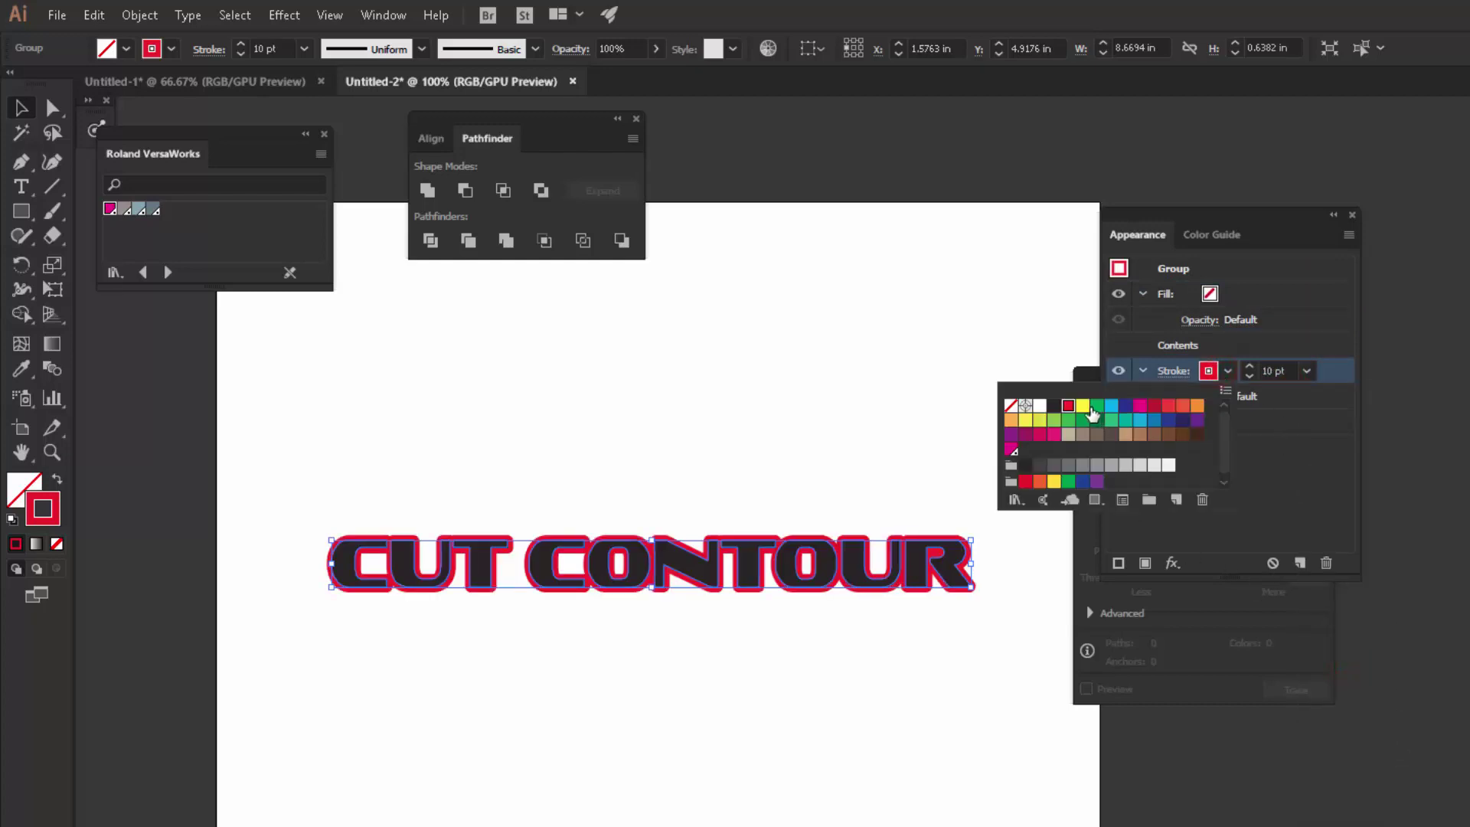
{"action": "left_click", "coordinate": [1082, 407]}
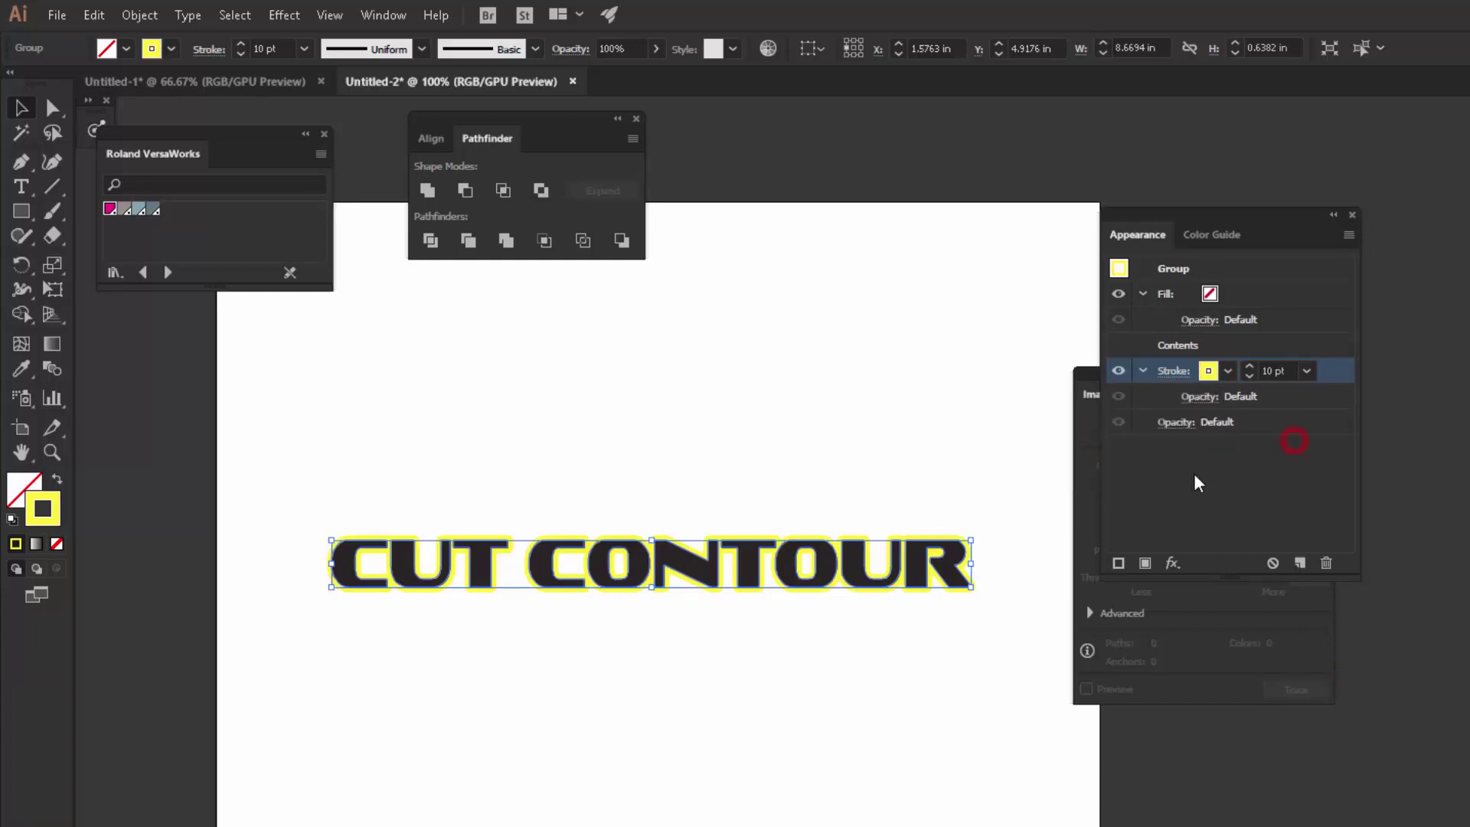
{"action": "left_click", "coordinate": [984, 356]}
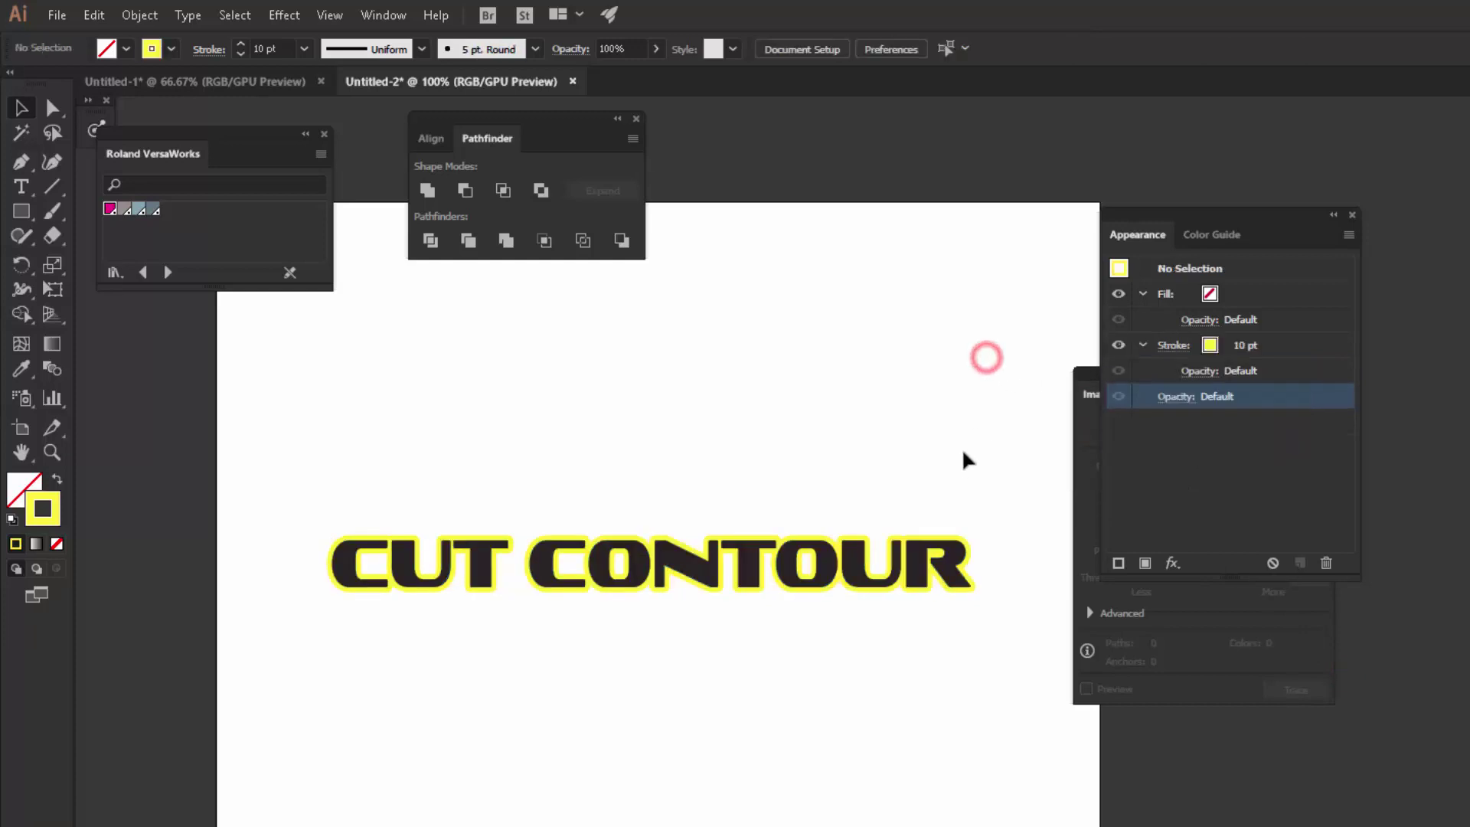
{"action": "left_click", "coordinate": [1332, 215]}
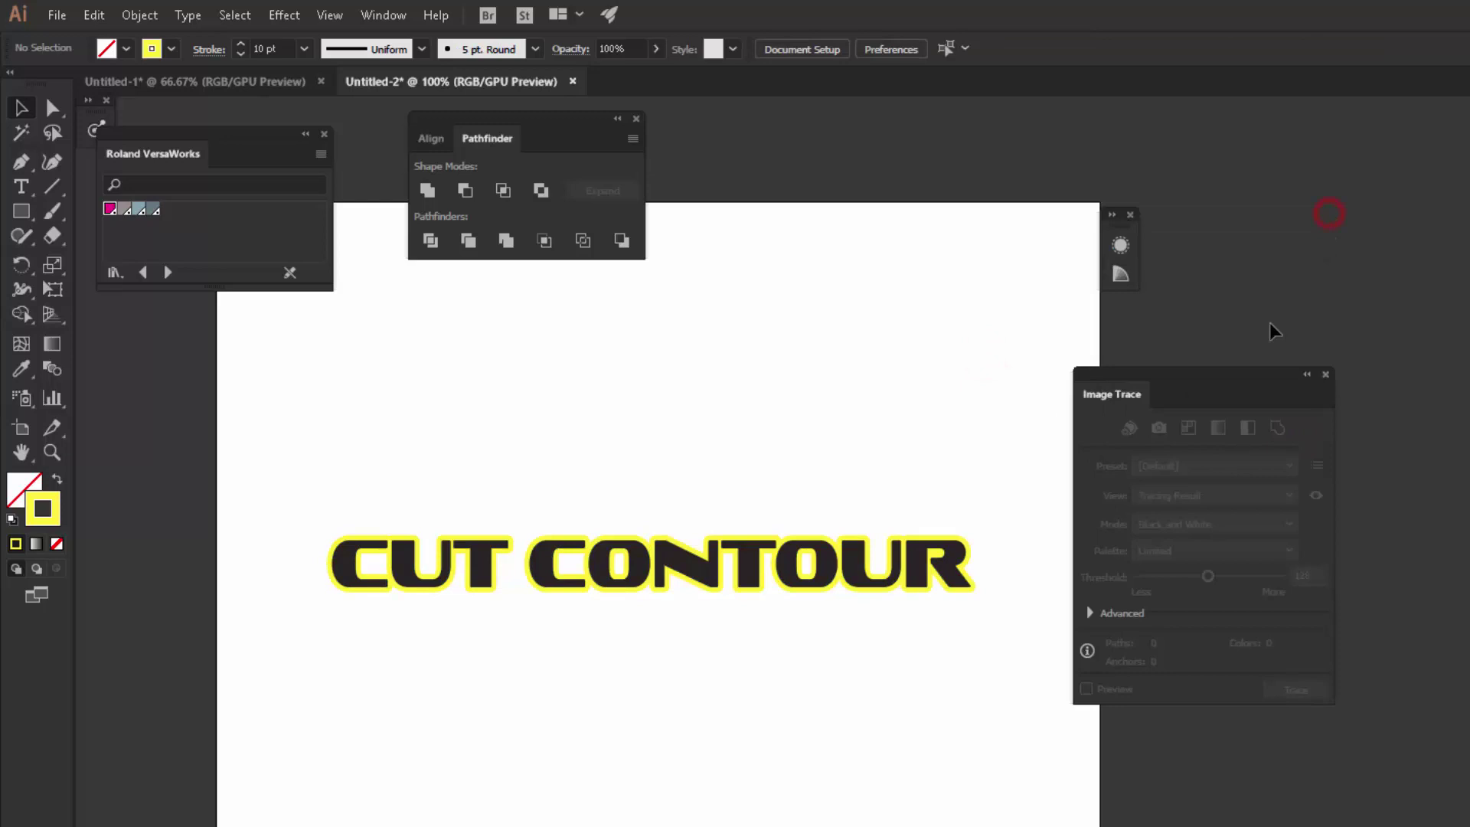
{"action": "left_click_drag", "start_coordinate": [1191, 396], "coordinate": [1273, 328]}
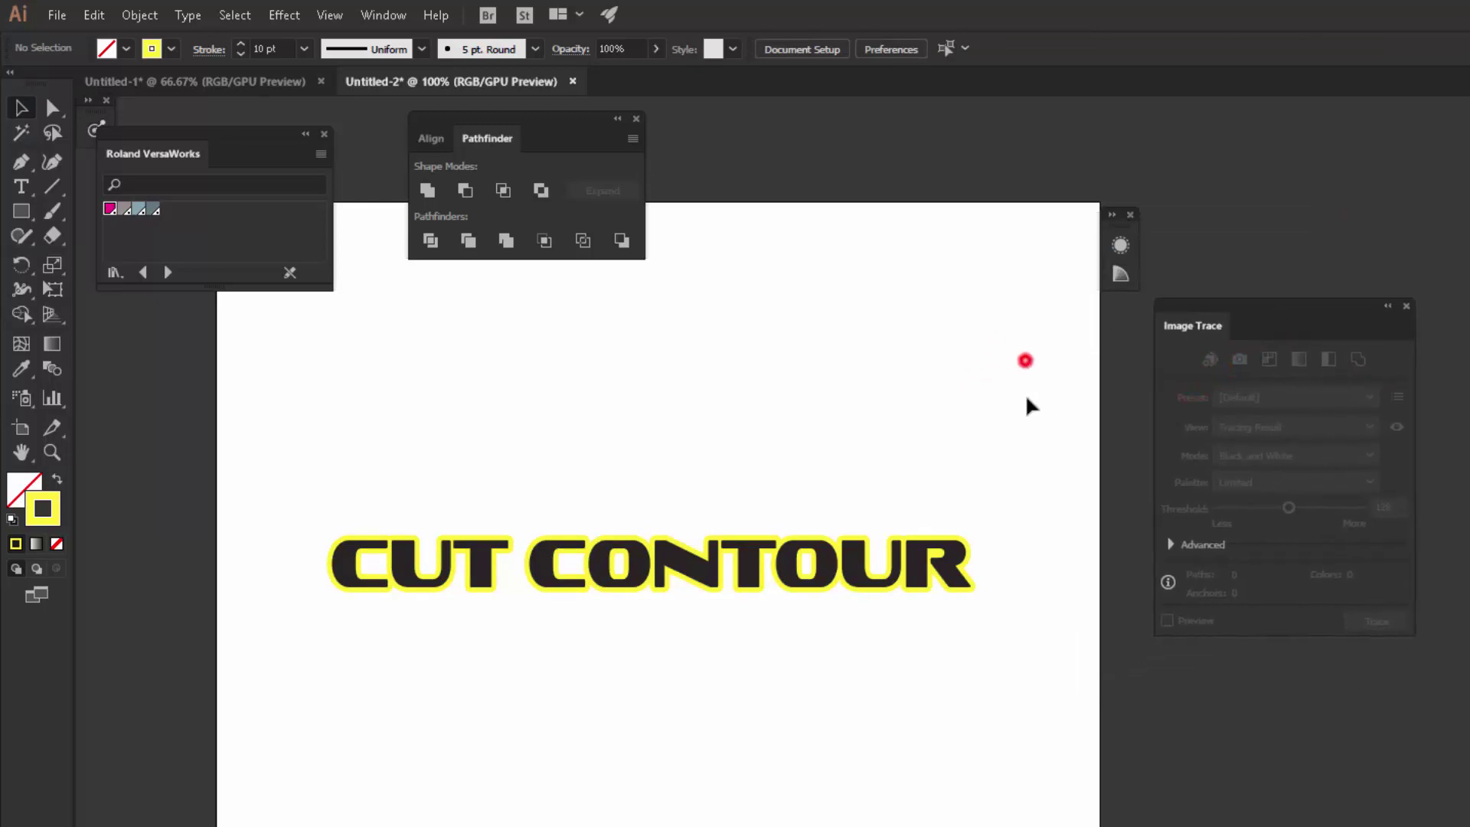
Rename Layer 1 to 'original' and add a new layer 'cut' placed below it.
{"action": "left_click_drag", "start_coordinate": [1003, 588], "coordinate": [761, 525]}
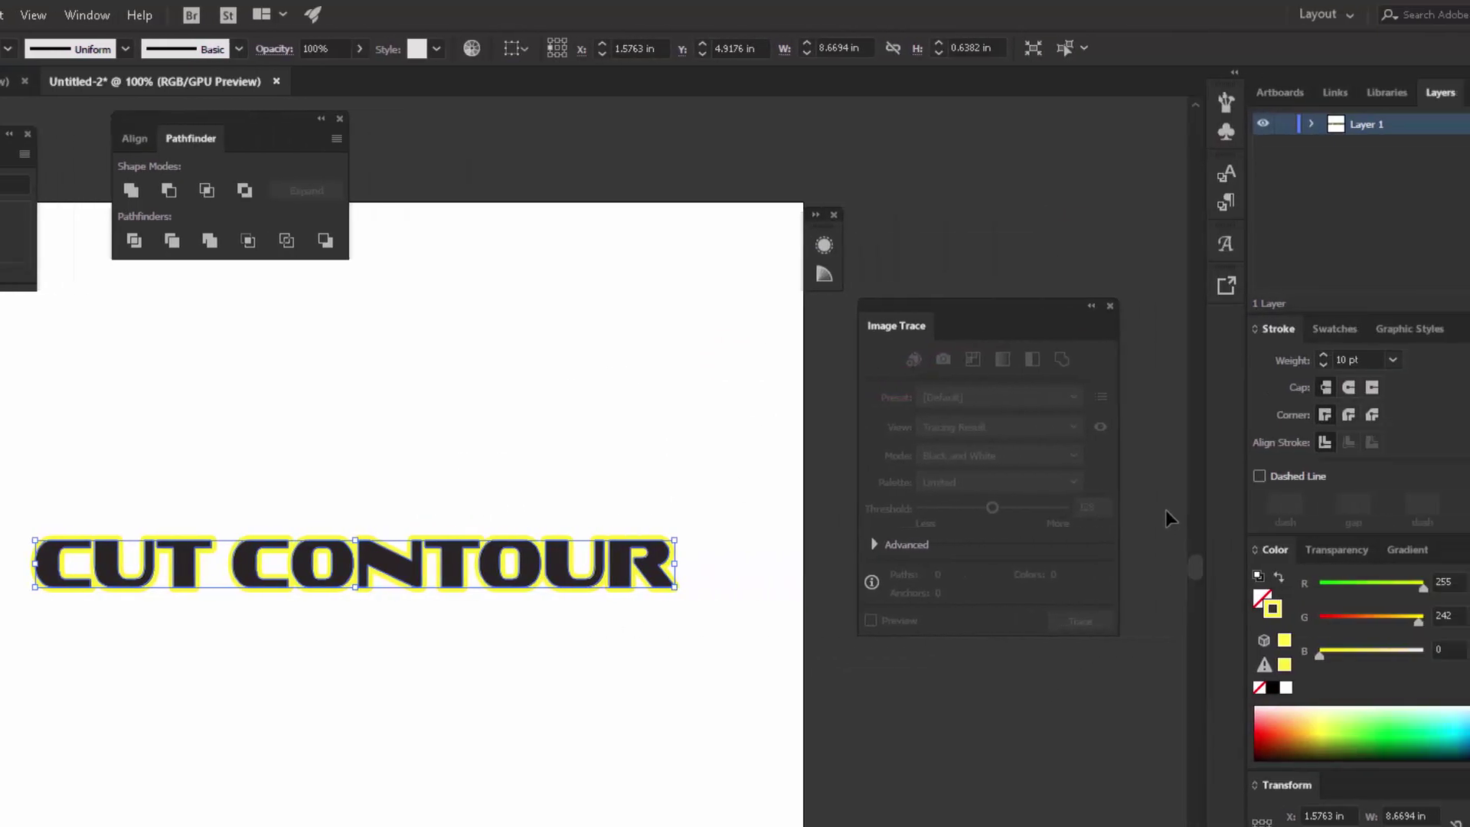
{"action": "double_click", "coordinate": [1367, 122]}
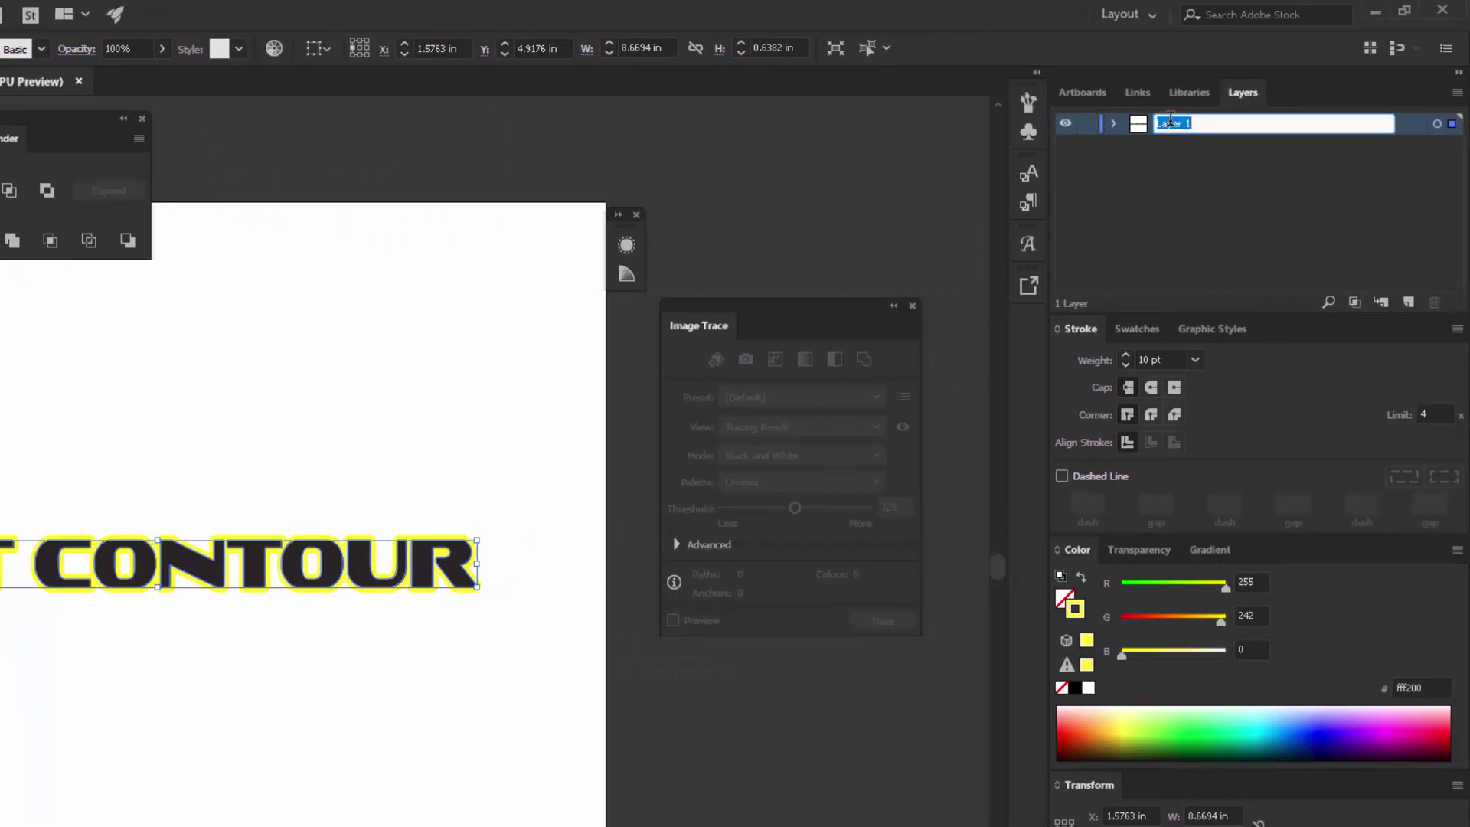
{"action": "type", "text": "original"}
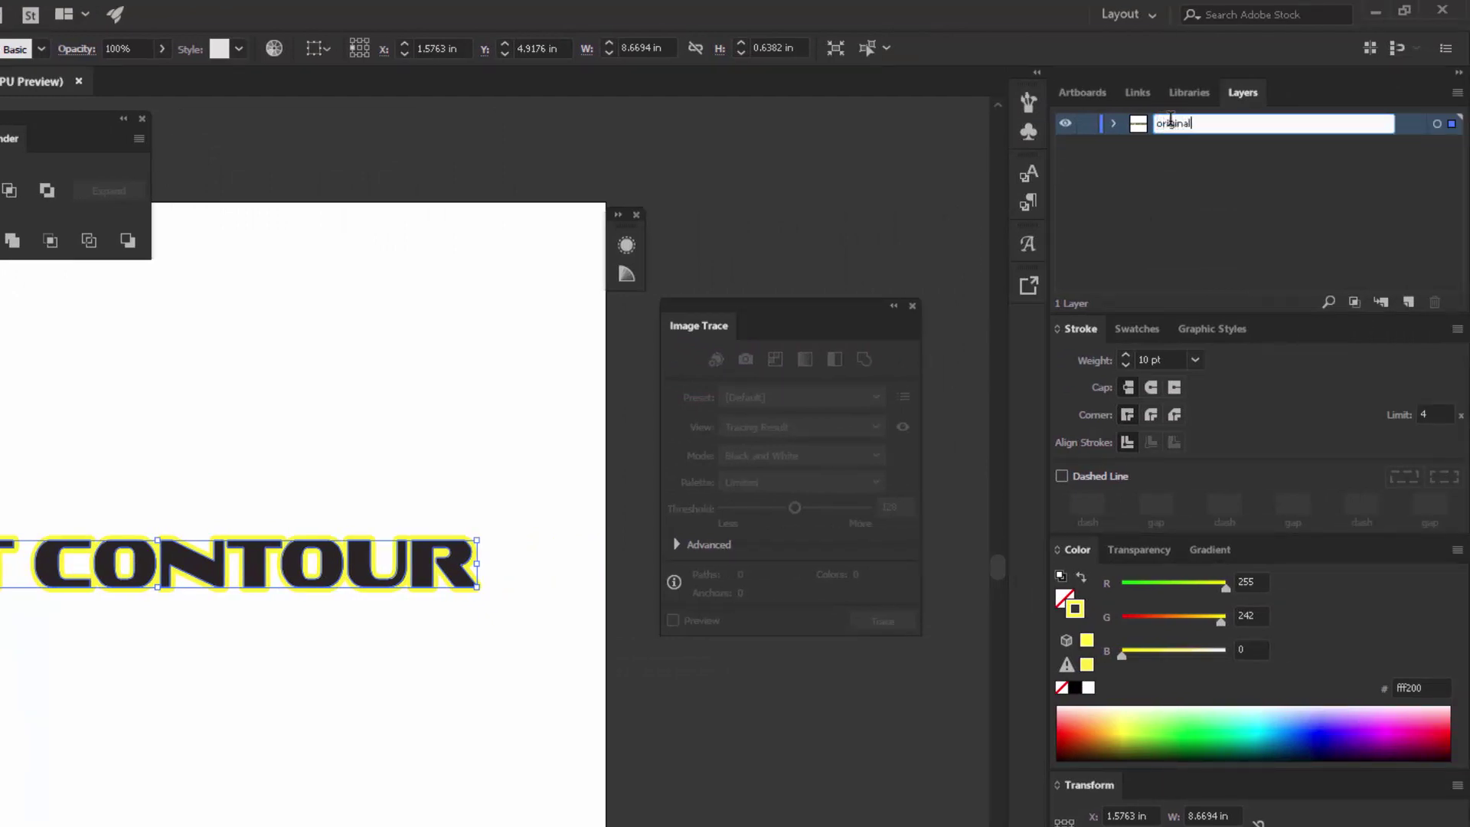
{"action": "key", "text": "Return"}
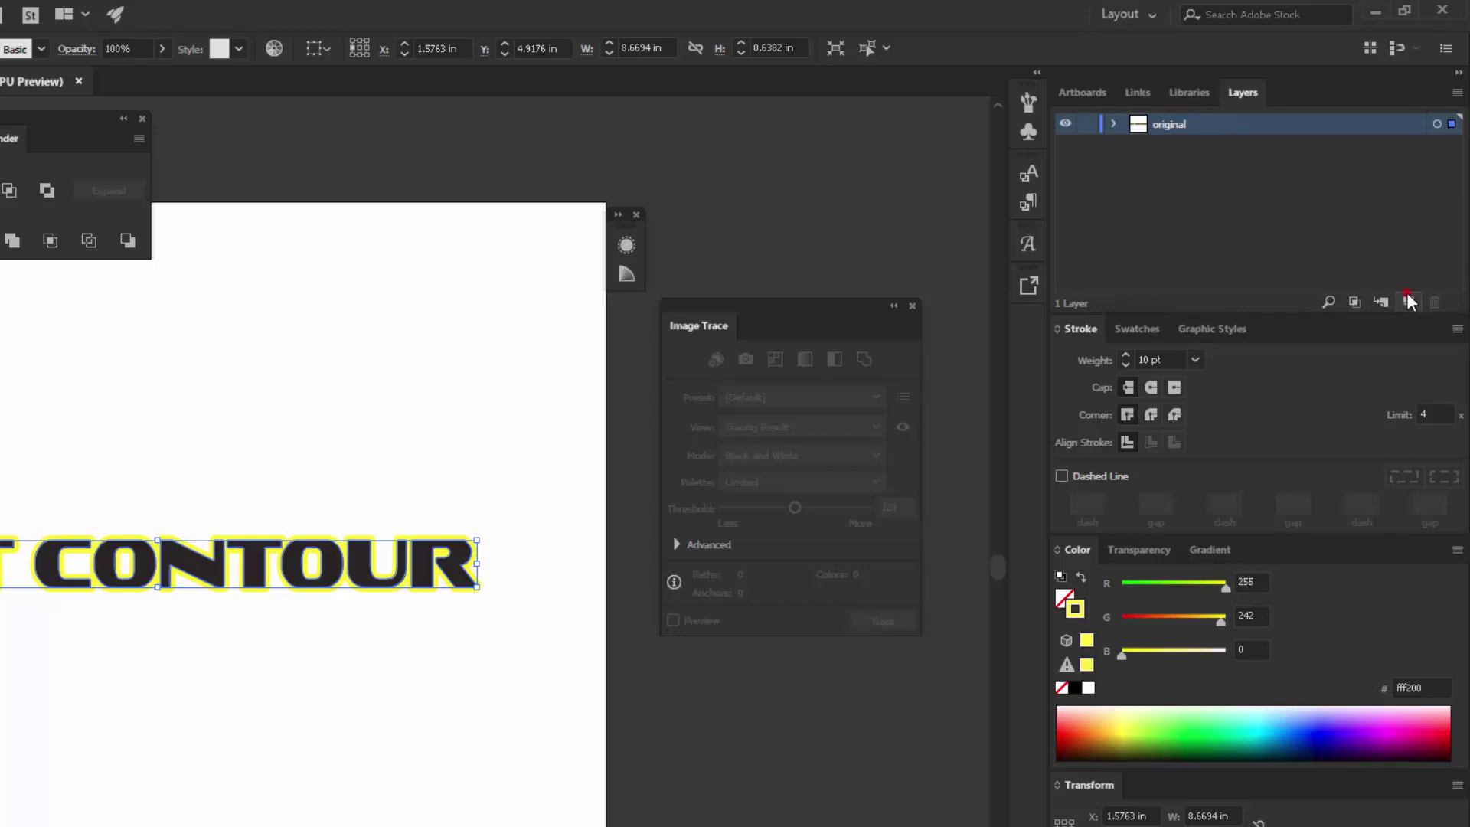
{"action": "left_click", "coordinate": [1409, 301]}
{"action": "double_click", "coordinate": [1174, 125]}
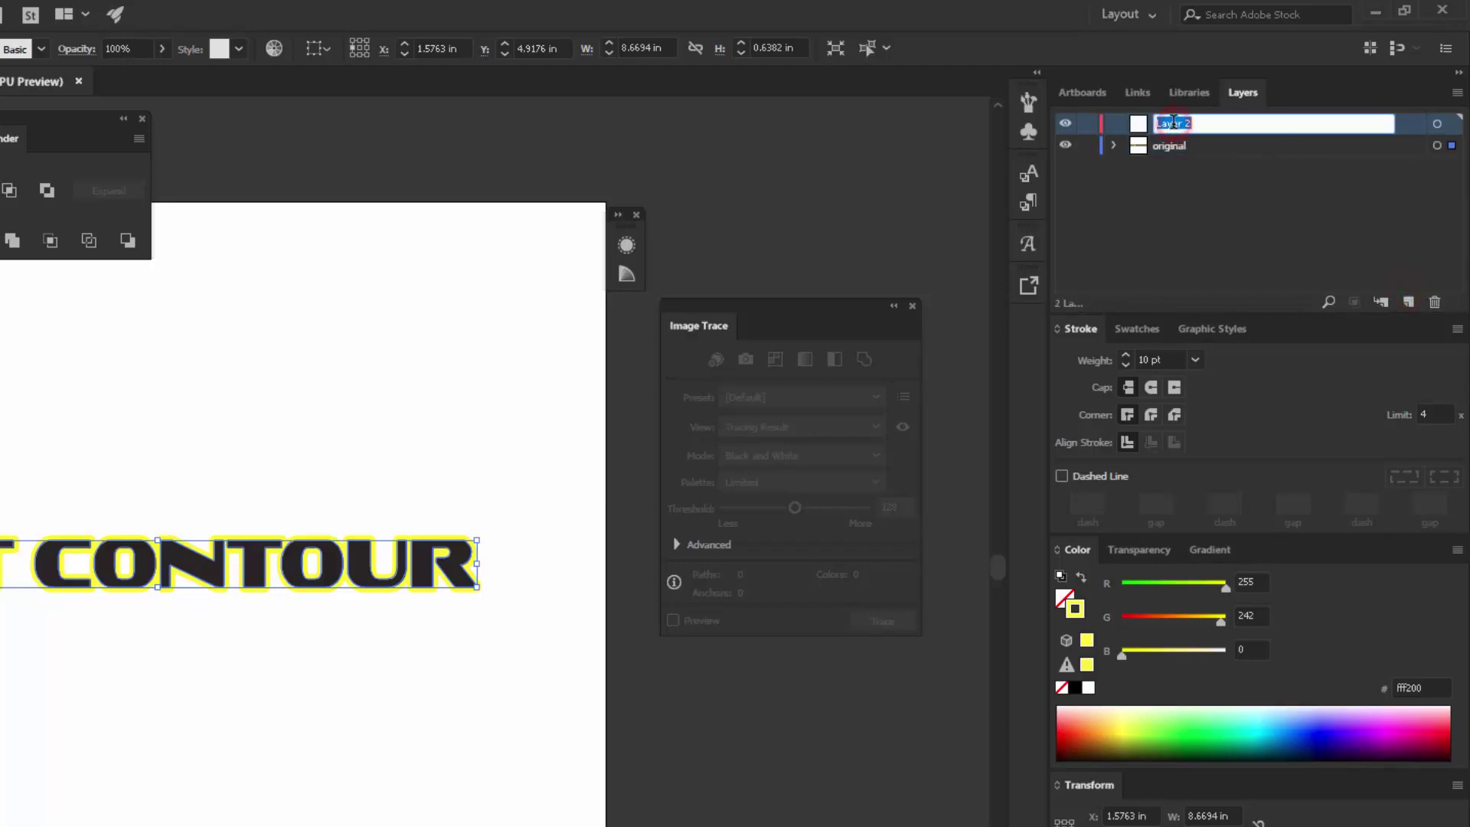
{"action": "type", "text": "cut"}
{"action": "key", "text": "Return"}
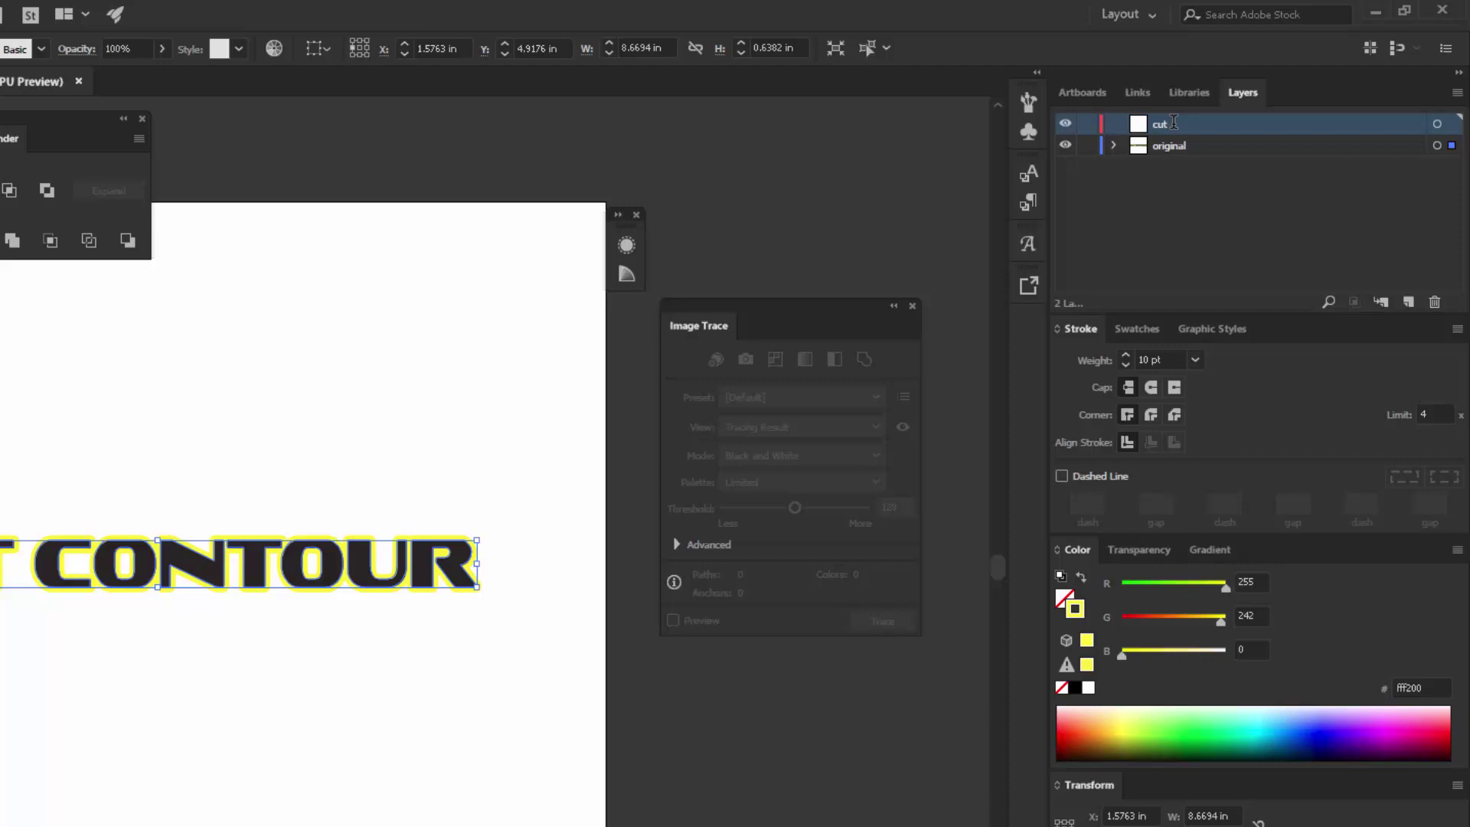
{"action": "left_click_drag", "start_coordinate": [1177, 130], "coordinate": [1178, 162]}
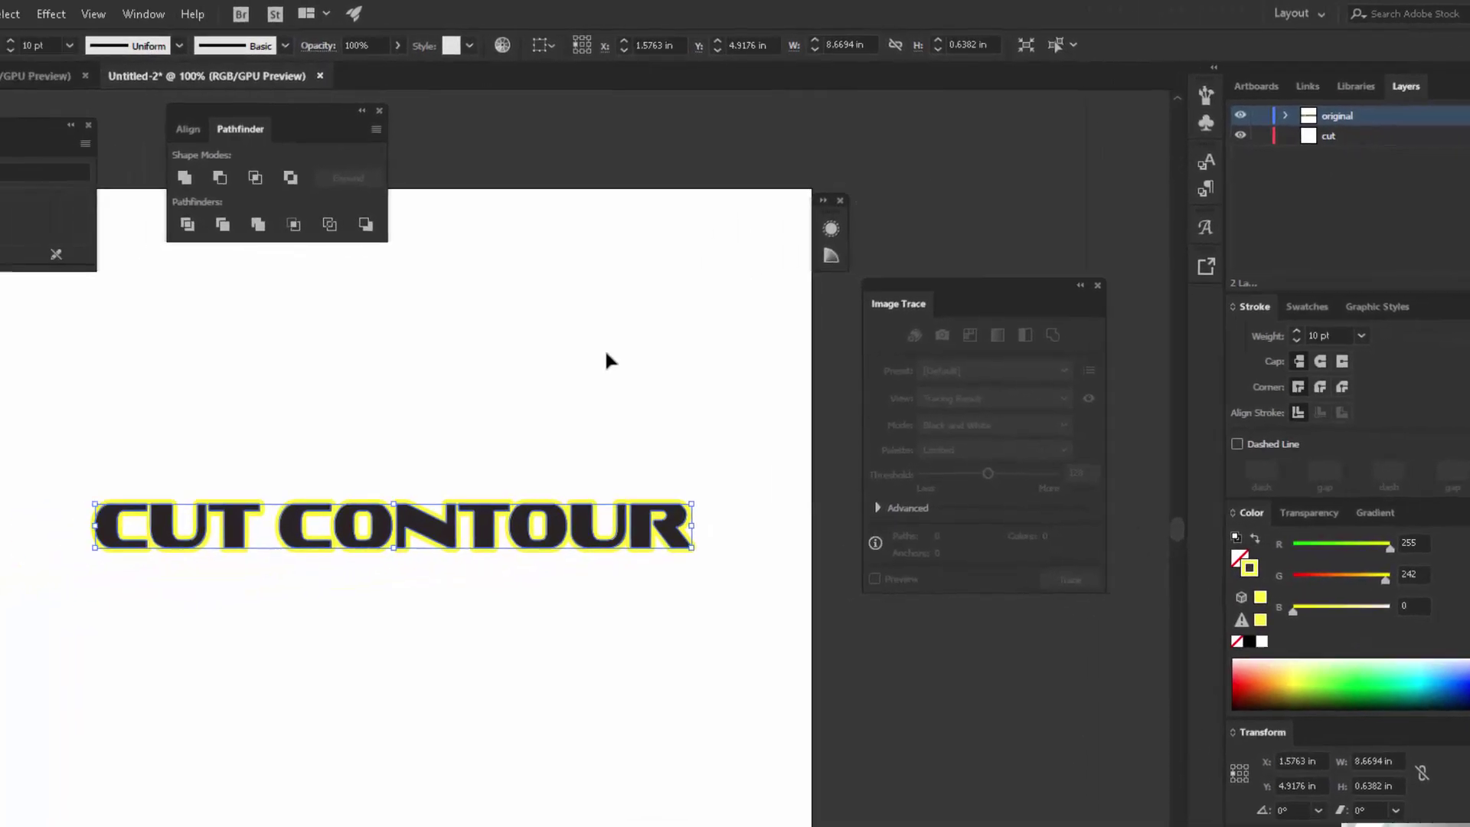
Lock the original layer and Paste in Place the lettering onto the cut layer.
{"action": "left_click", "coordinate": [599, 358]}
{"action": "left_click_drag", "start_coordinate": [775, 588], "coordinate": [296, 382]}
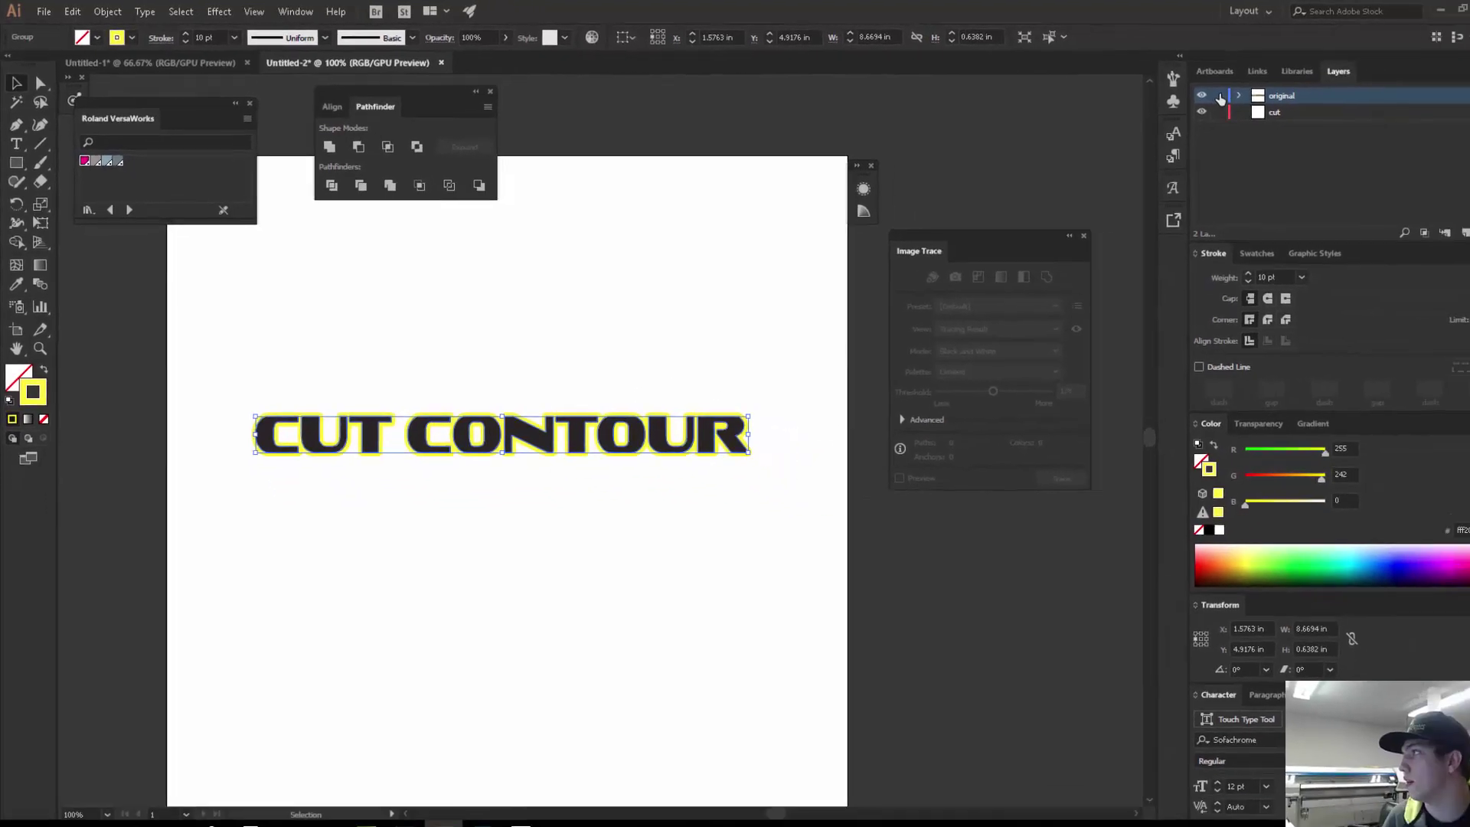
{"action": "left_click", "coordinate": [1220, 97]}
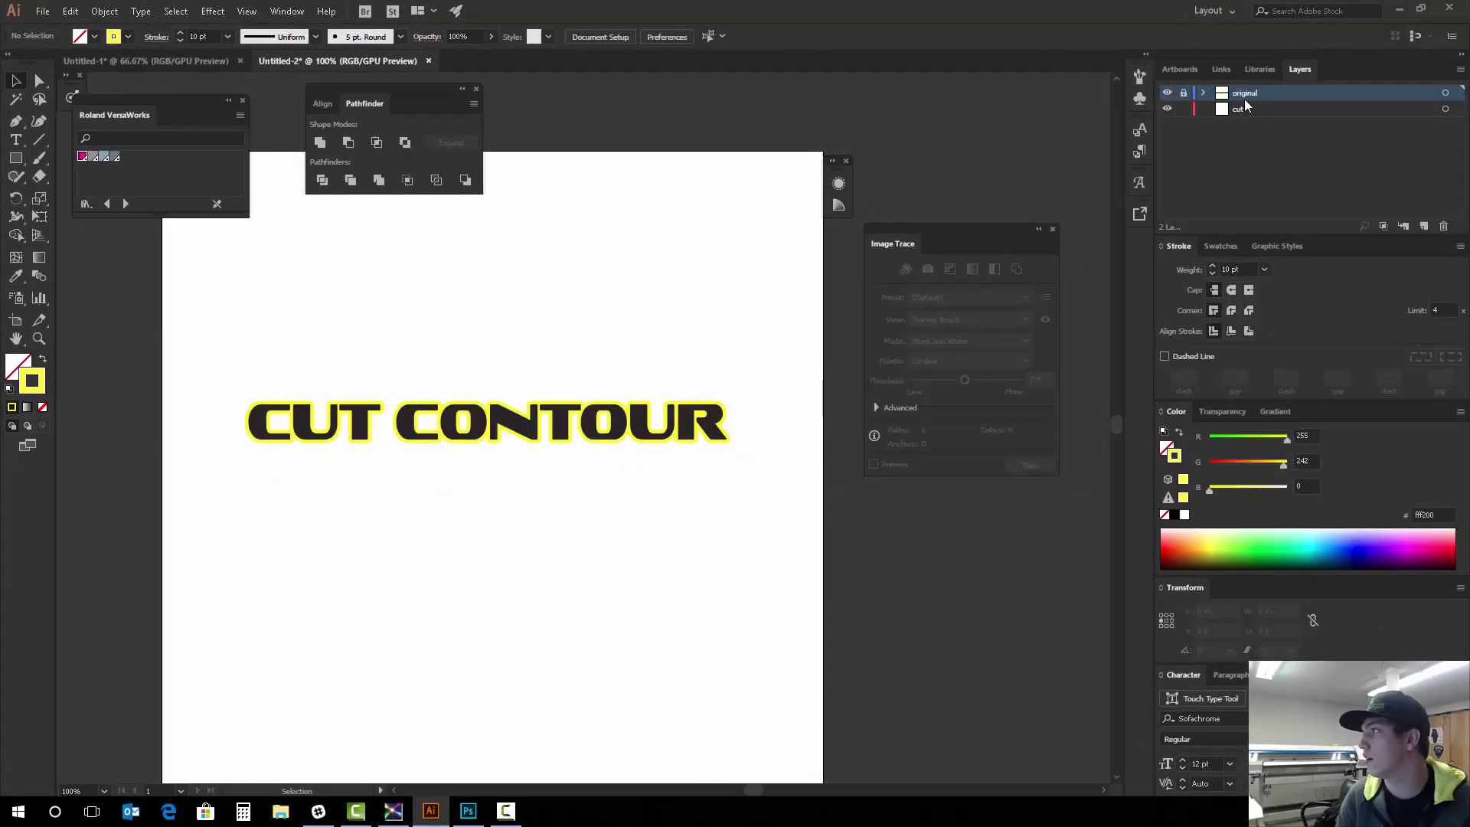
{"action": "left_click", "coordinate": [1261, 111]}
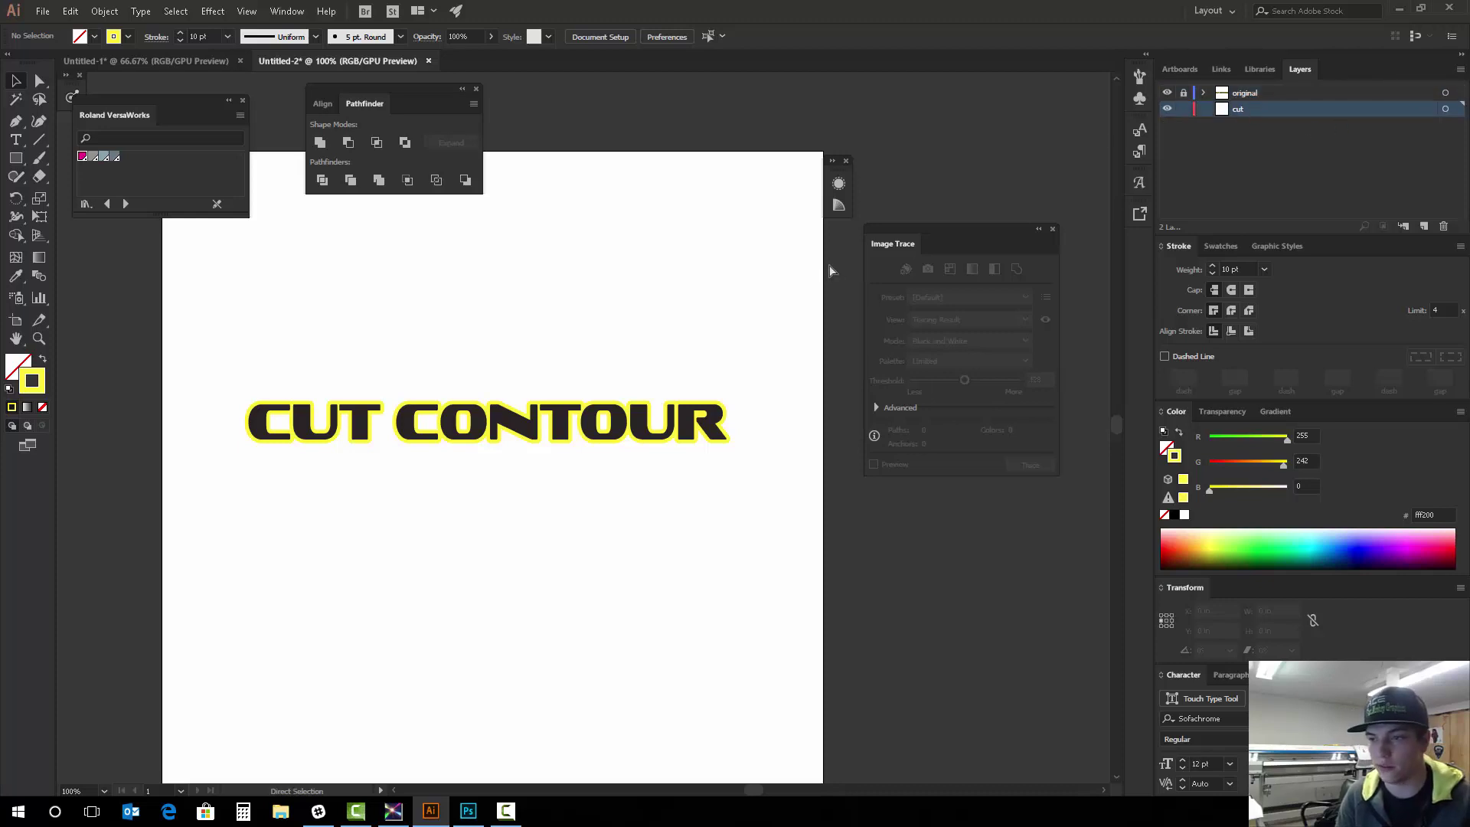
{"action": "key", "text": "ctrl+f"}
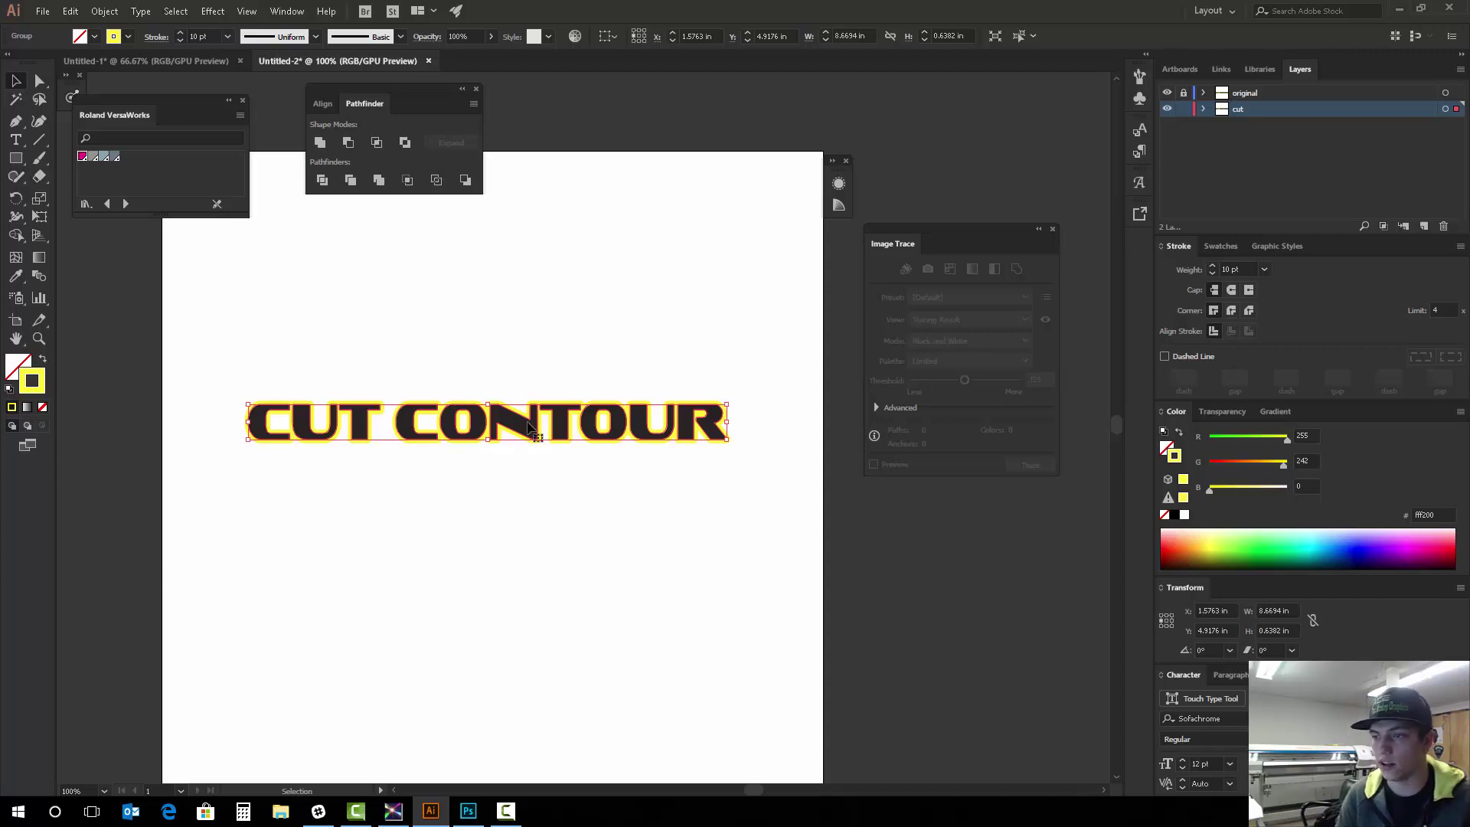
Expand the copy's appearance, expand its fill and stroke, then Unite it with Pathfinder.
{"action": "scroll", "coordinate": [528, 427], "scroll_direction": "up", "scroll_amount": 6}
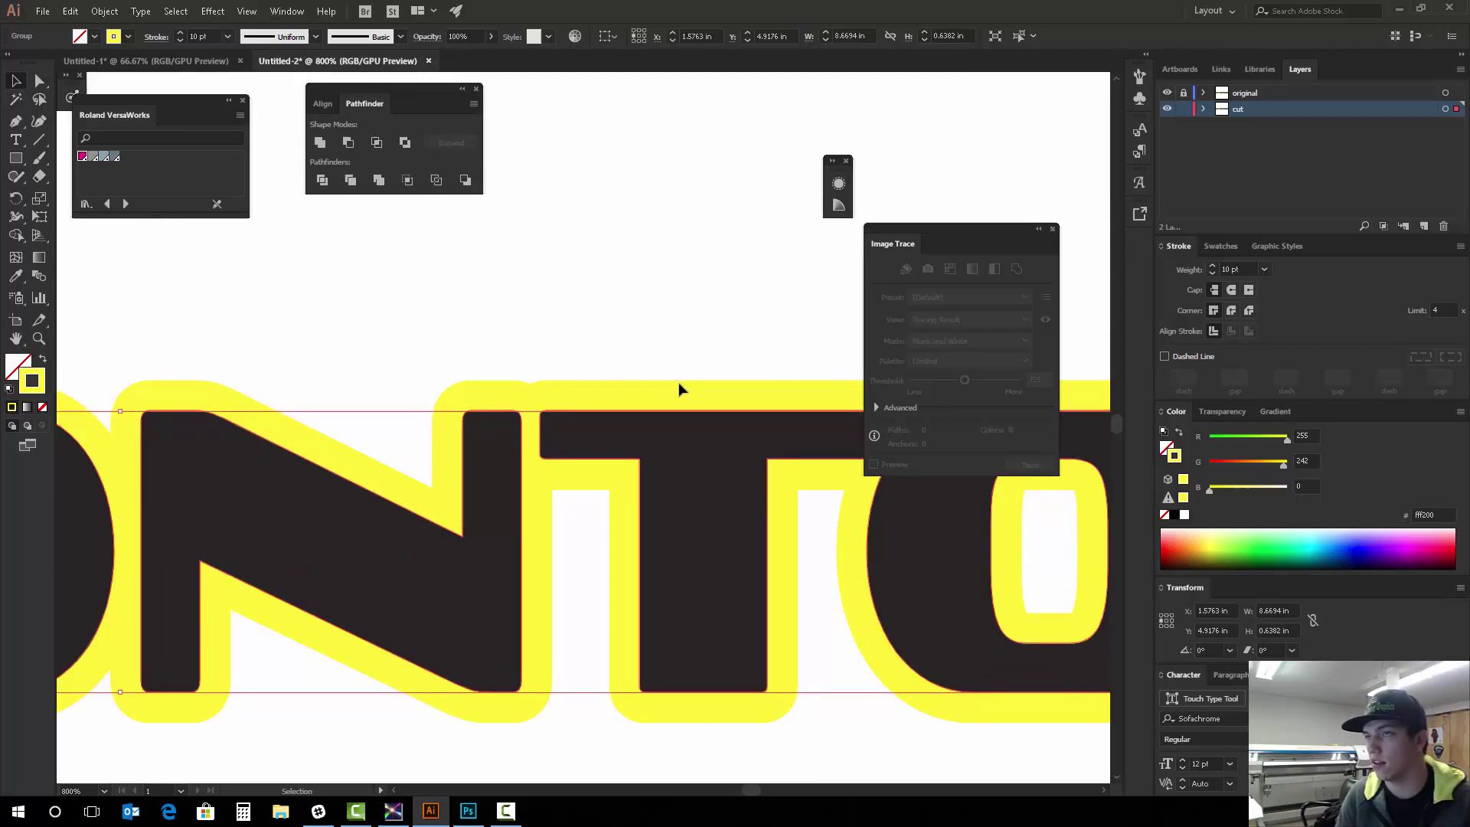
{"action": "scroll", "coordinate": [525, 354], "scroll_direction": "down", "scroll_amount": 5}
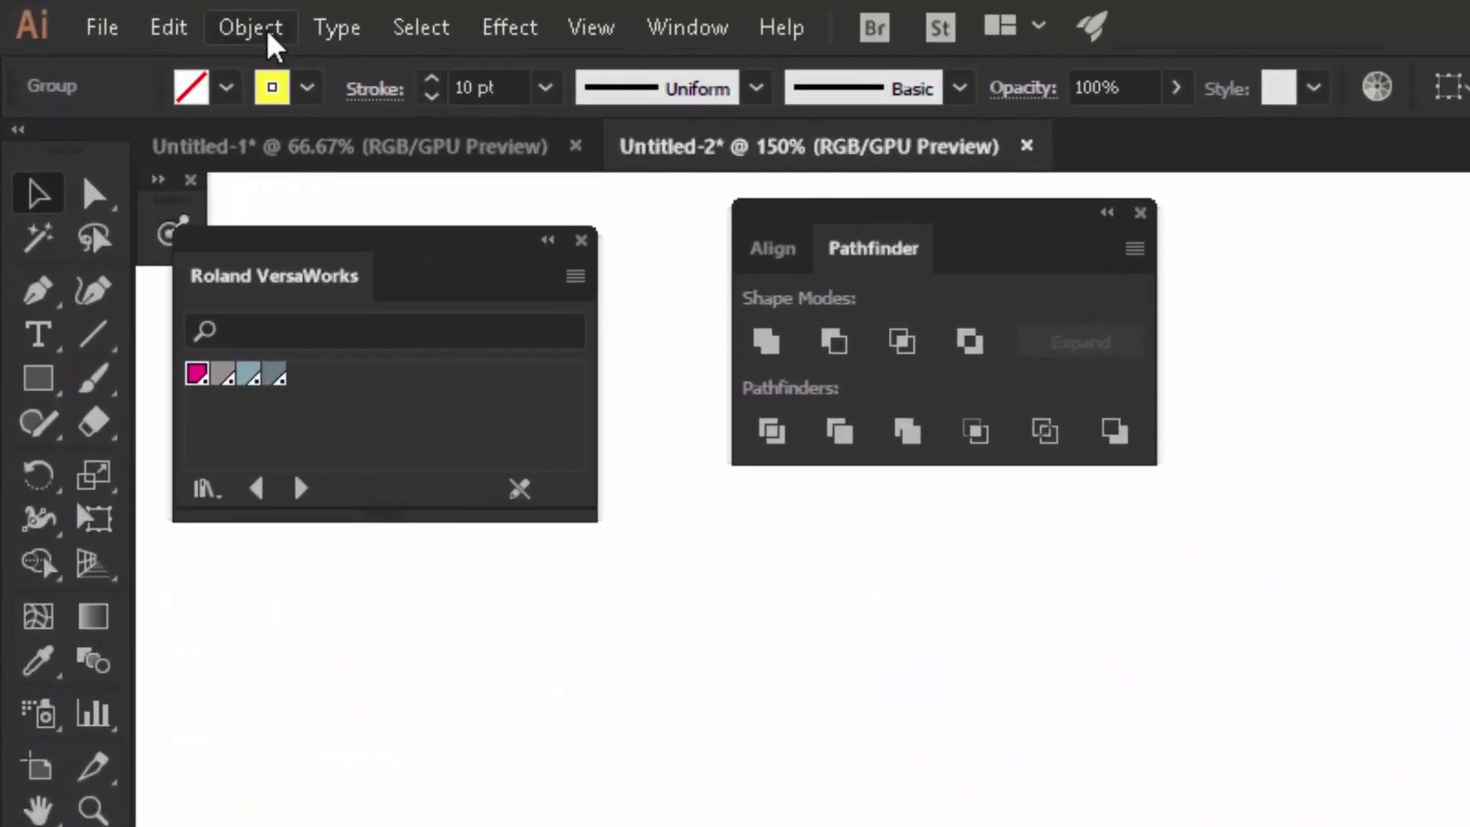
{"action": "left_click", "coordinate": [269, 32]}
{"action": "left_click", "coordinate": [486, 475]}
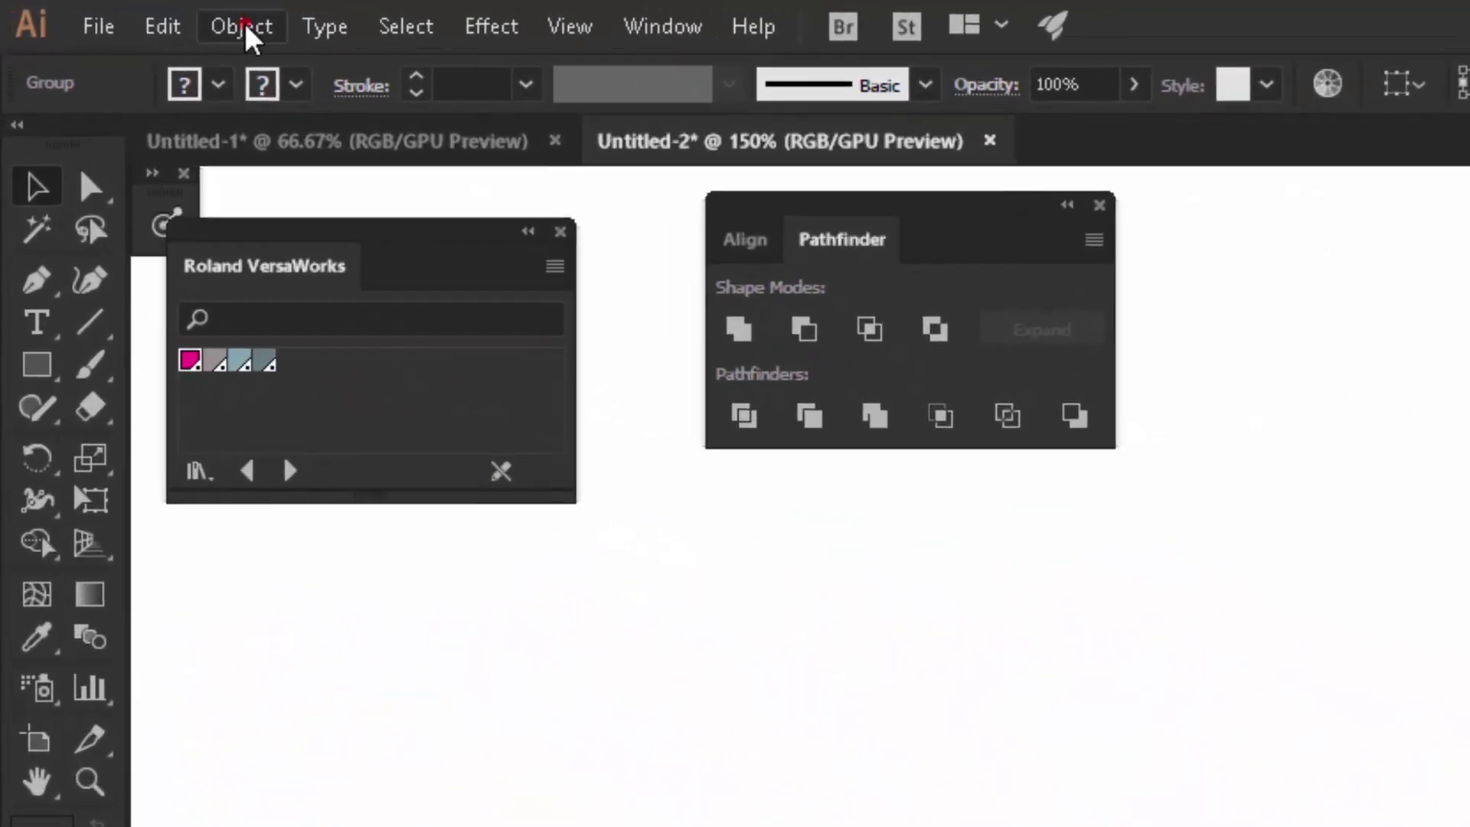
{"action": "left_click", "coordinate": [246, 30]}
{"action": "left_click", "coordinate": [405, 401]}
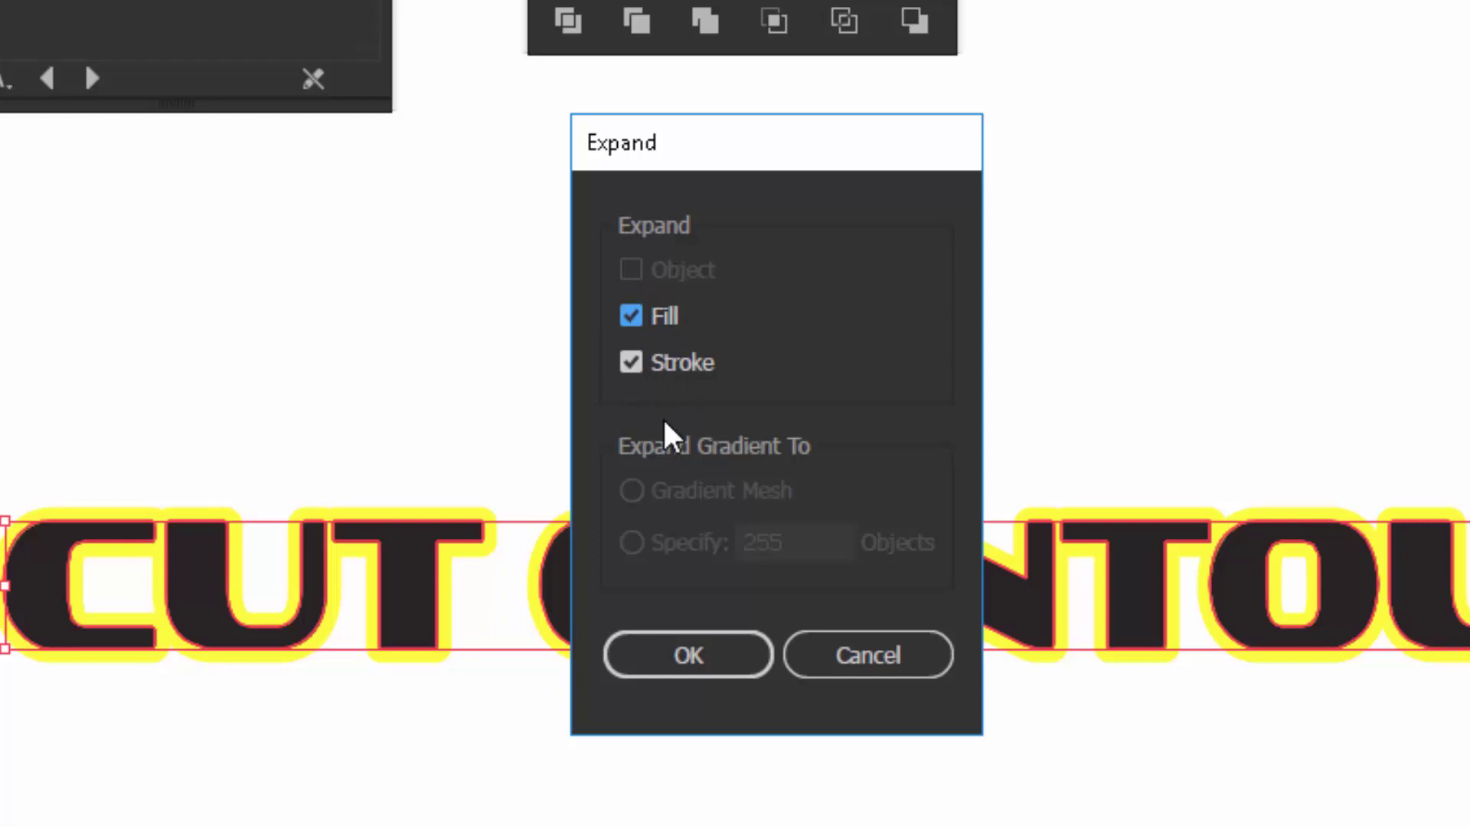
{"action": "left_click", "coordinate": [687, 652]}
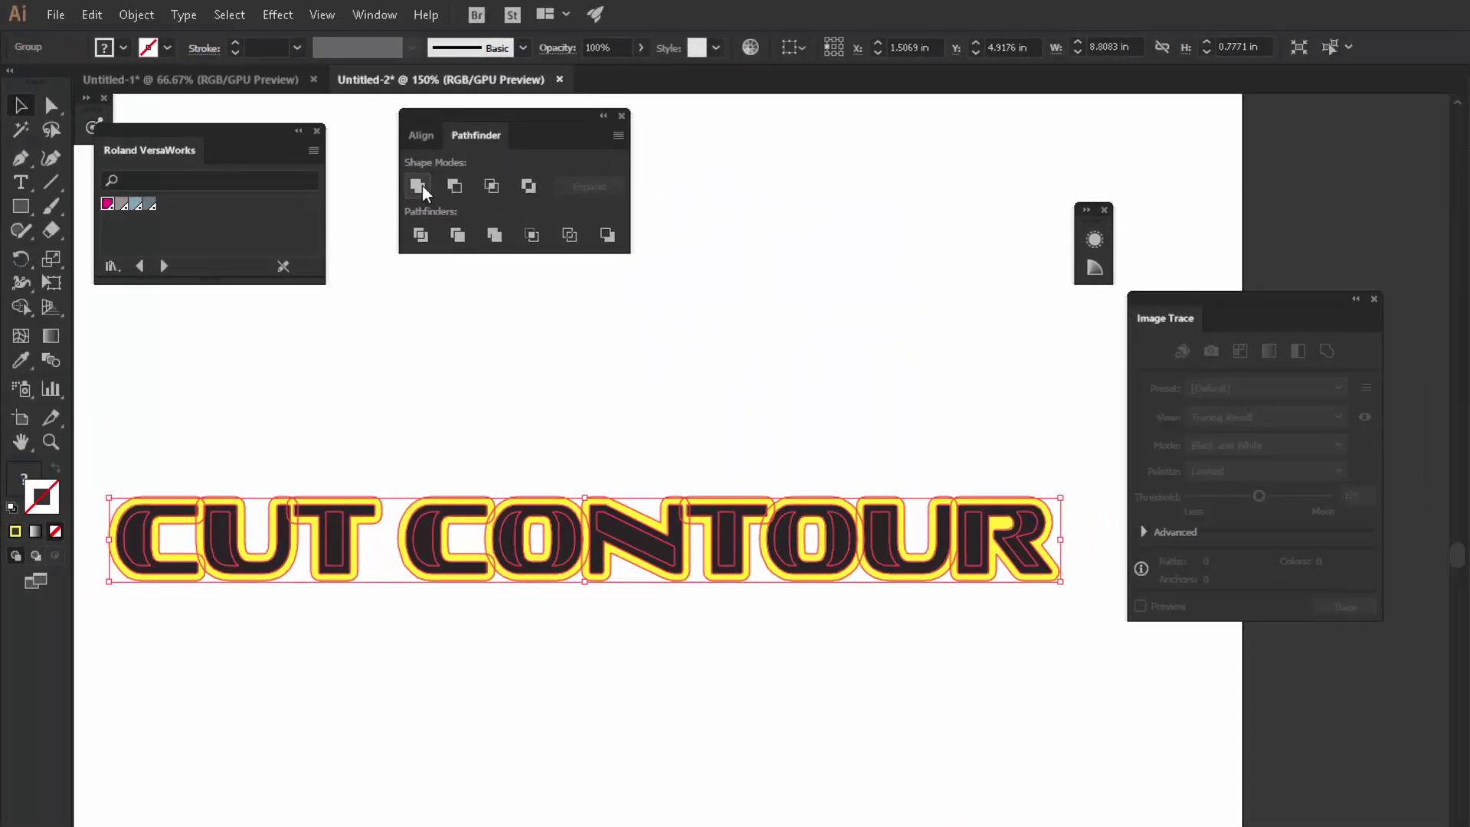
{"action": "left_click", "coordinate": [417, 186]}
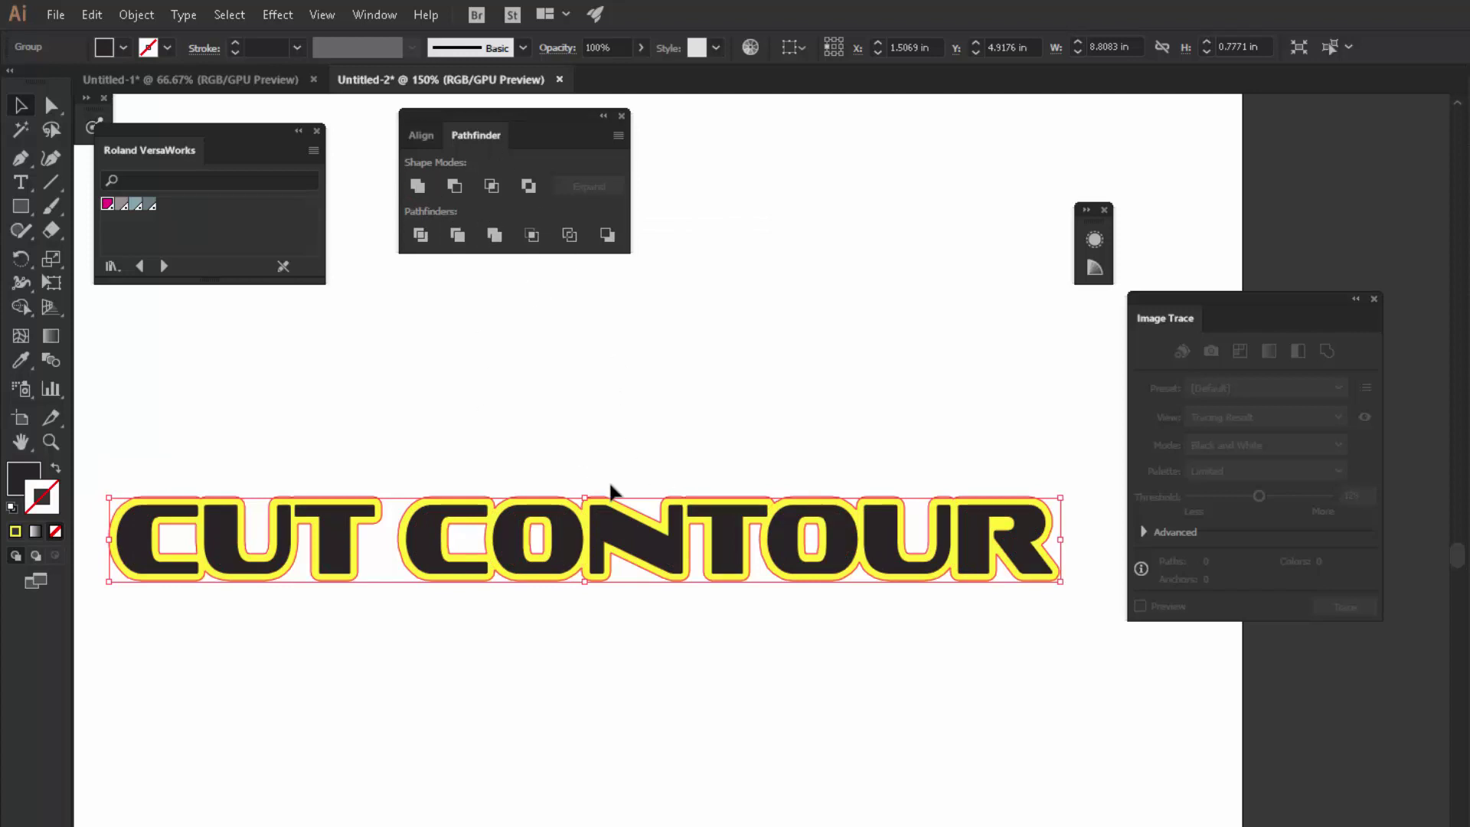
Set the united outline copy to no fill and a CutContour swatch stroke.
{"action": "left_click", "coordinate": [712, 406]}
{"action": "scroll", "coordinate": [693, 498], "scroll_direction": "up", "scroll_amount": 7}
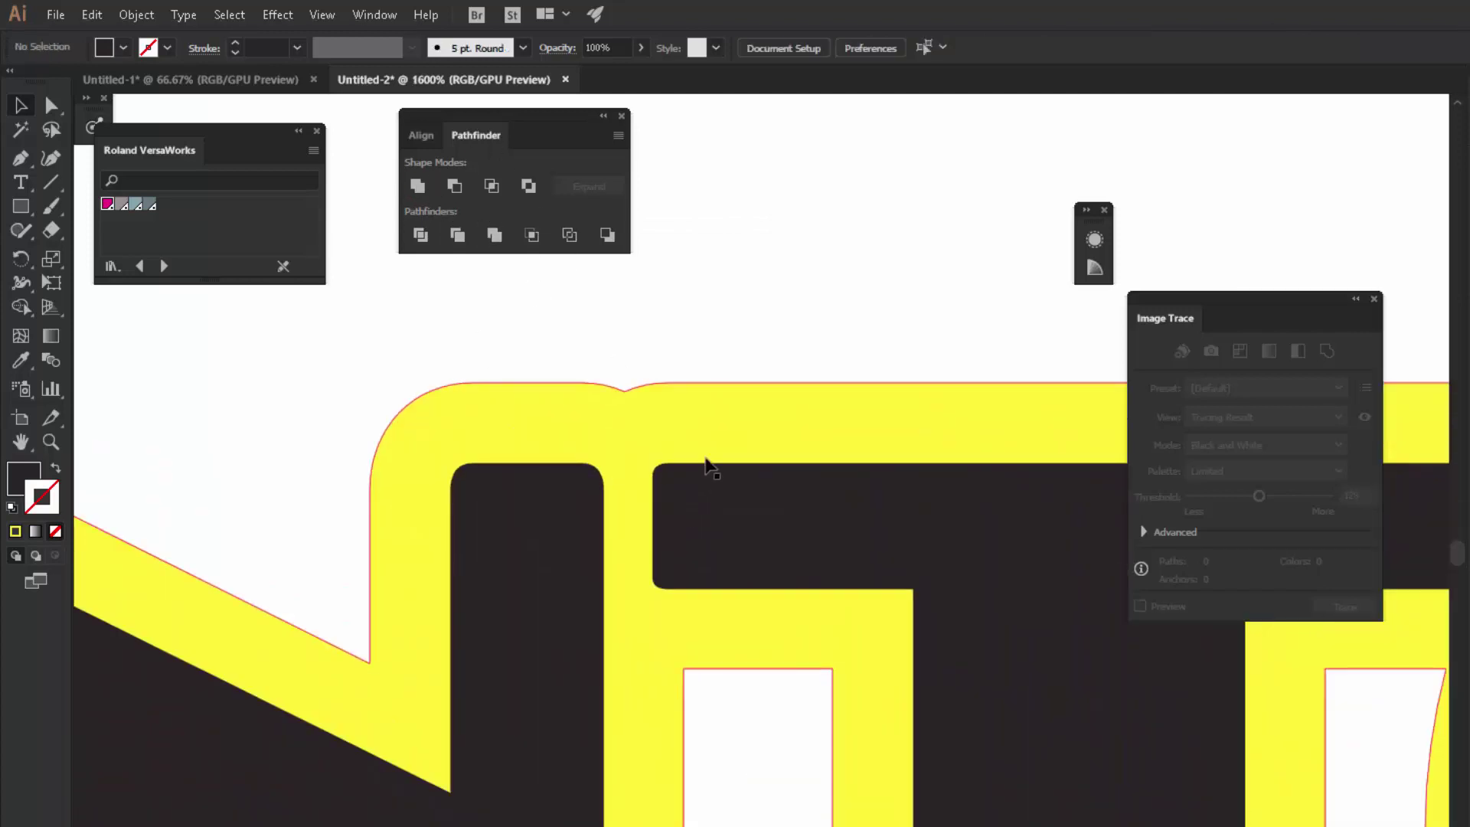
{"action": "left_click", "coordinate": [699, 427]}
{"action": "scroll", "coordinate": [720, 379], "scroll_direction": "up", "scroll_amount": 4}
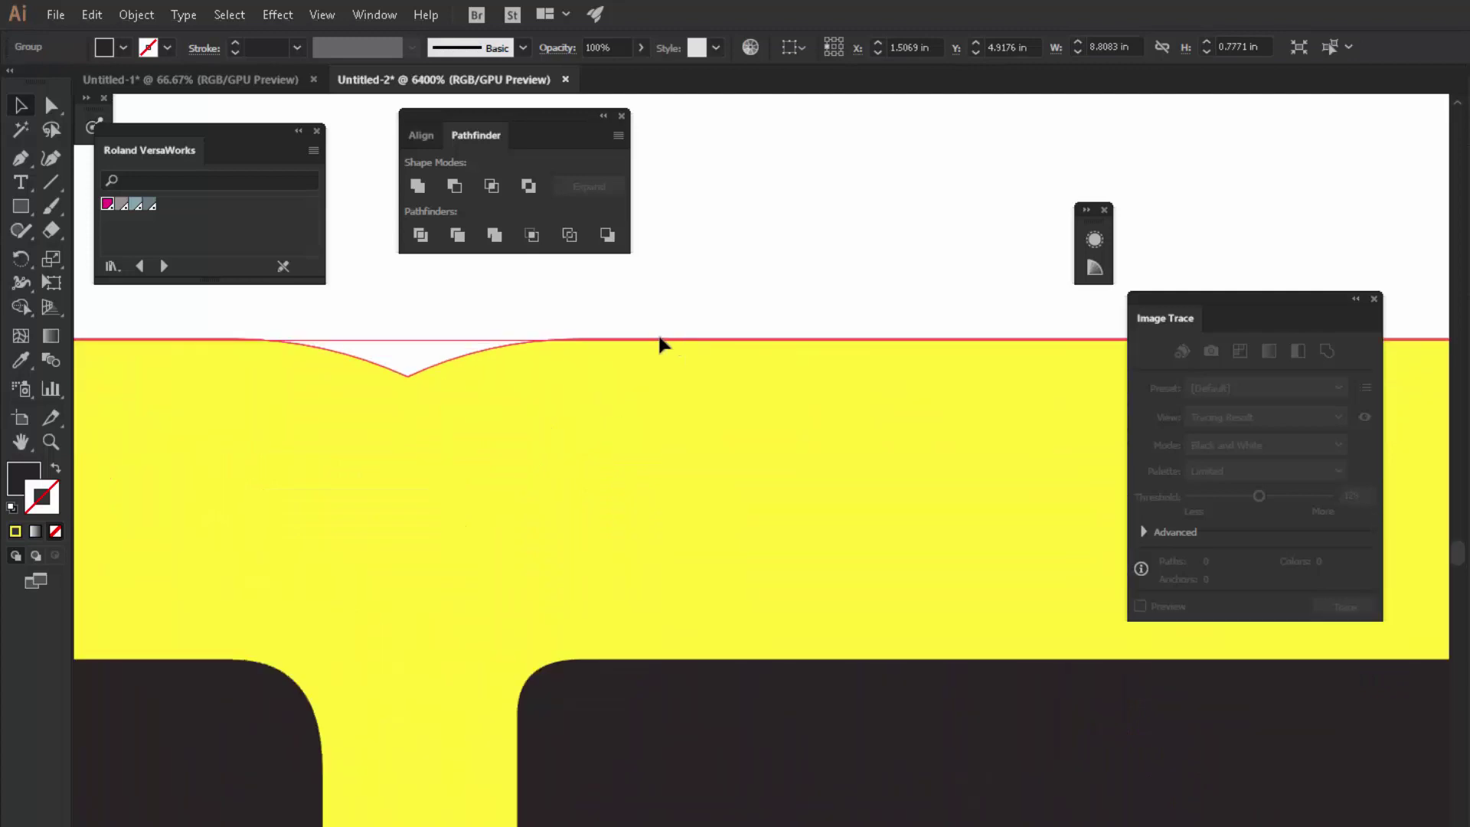
{"action": "scroll", "coordinate": [576, 378], "scroll_direction": "down", "scroll_amount": 3}
{"action": "scroll", "coordinate": [624, 590], "scroll_direction": "down", "scroll_amount": 4}
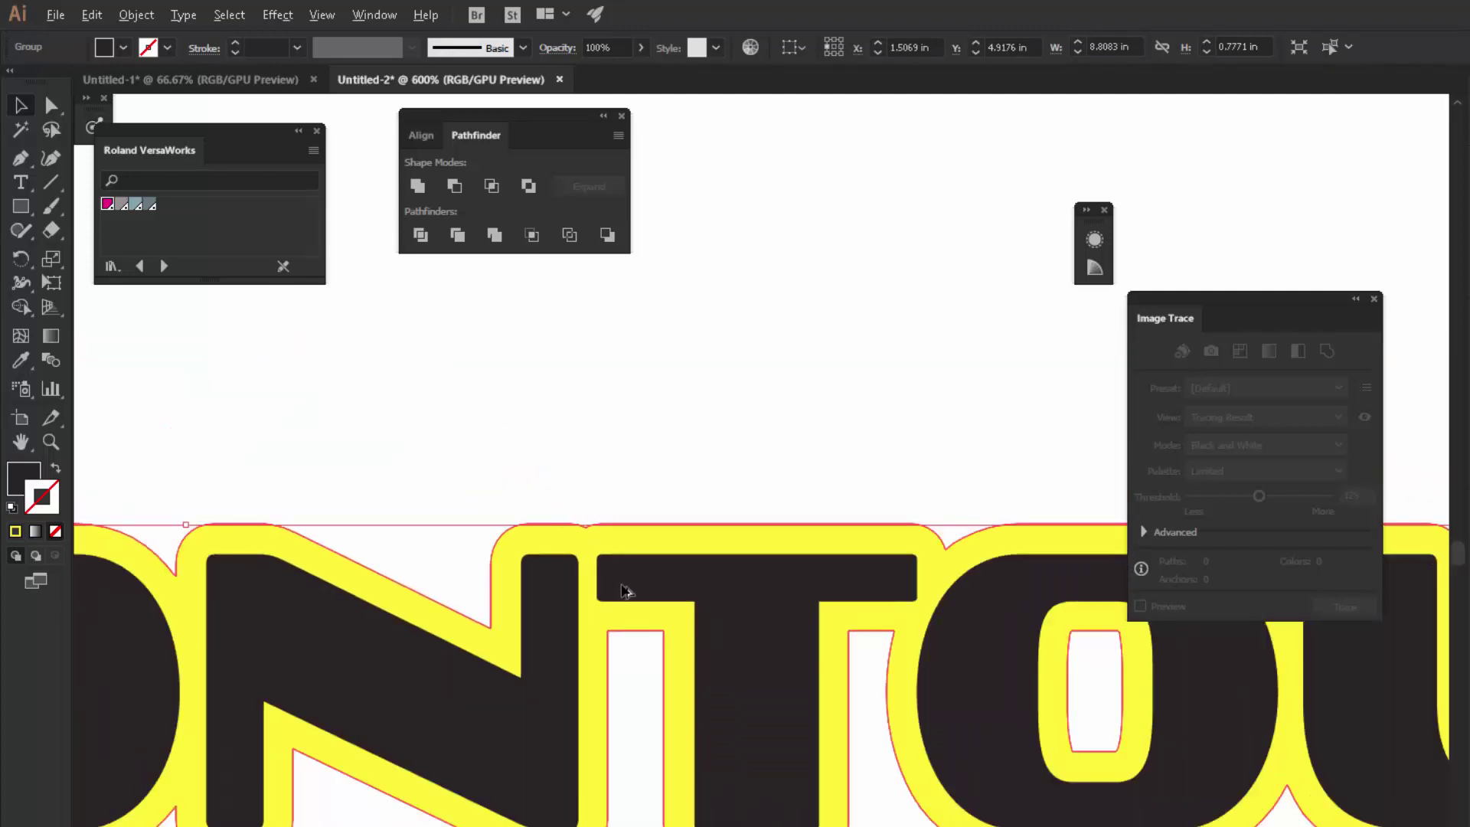
{"action": "scroll", "coordinate": [624, 551], "scroll_direction": "down", "scroll_amount": 2}
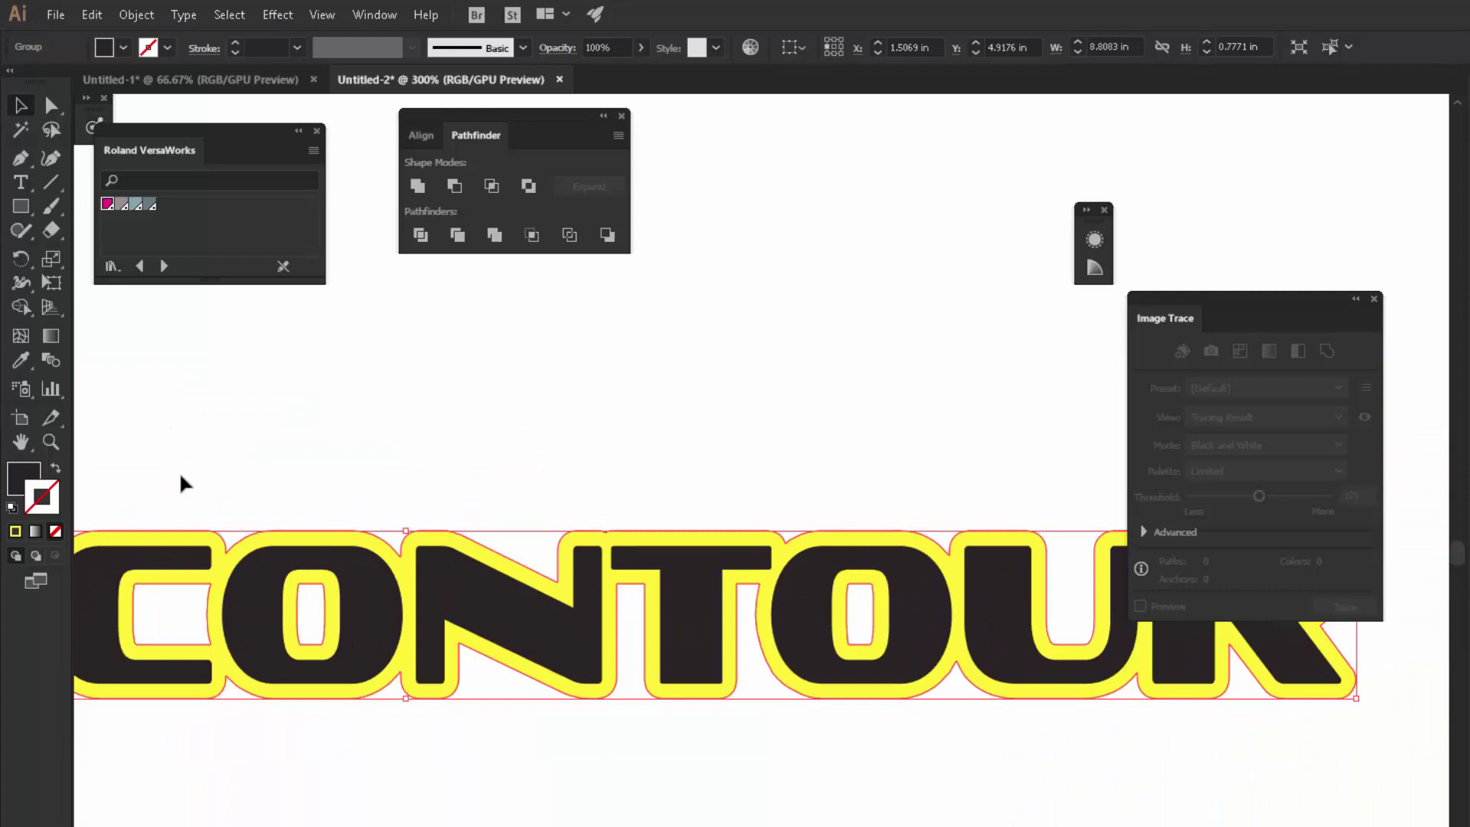
{"action": "left_click", "coordinate": [22, 474]}
{"action": "left_click", "coordinate": [55, 531]}
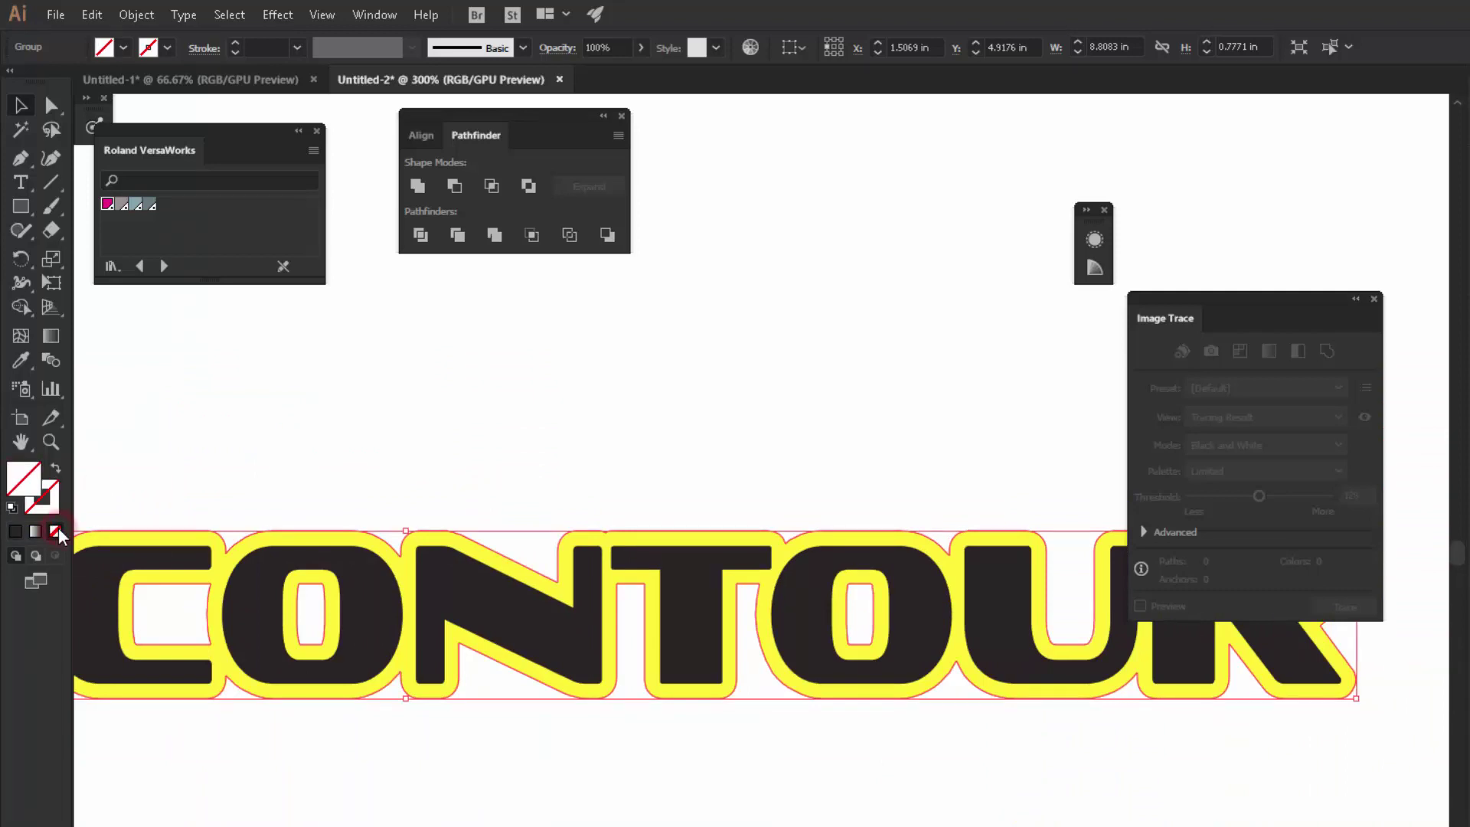
{"action": "left_click", "coordinate": [57, 499]}
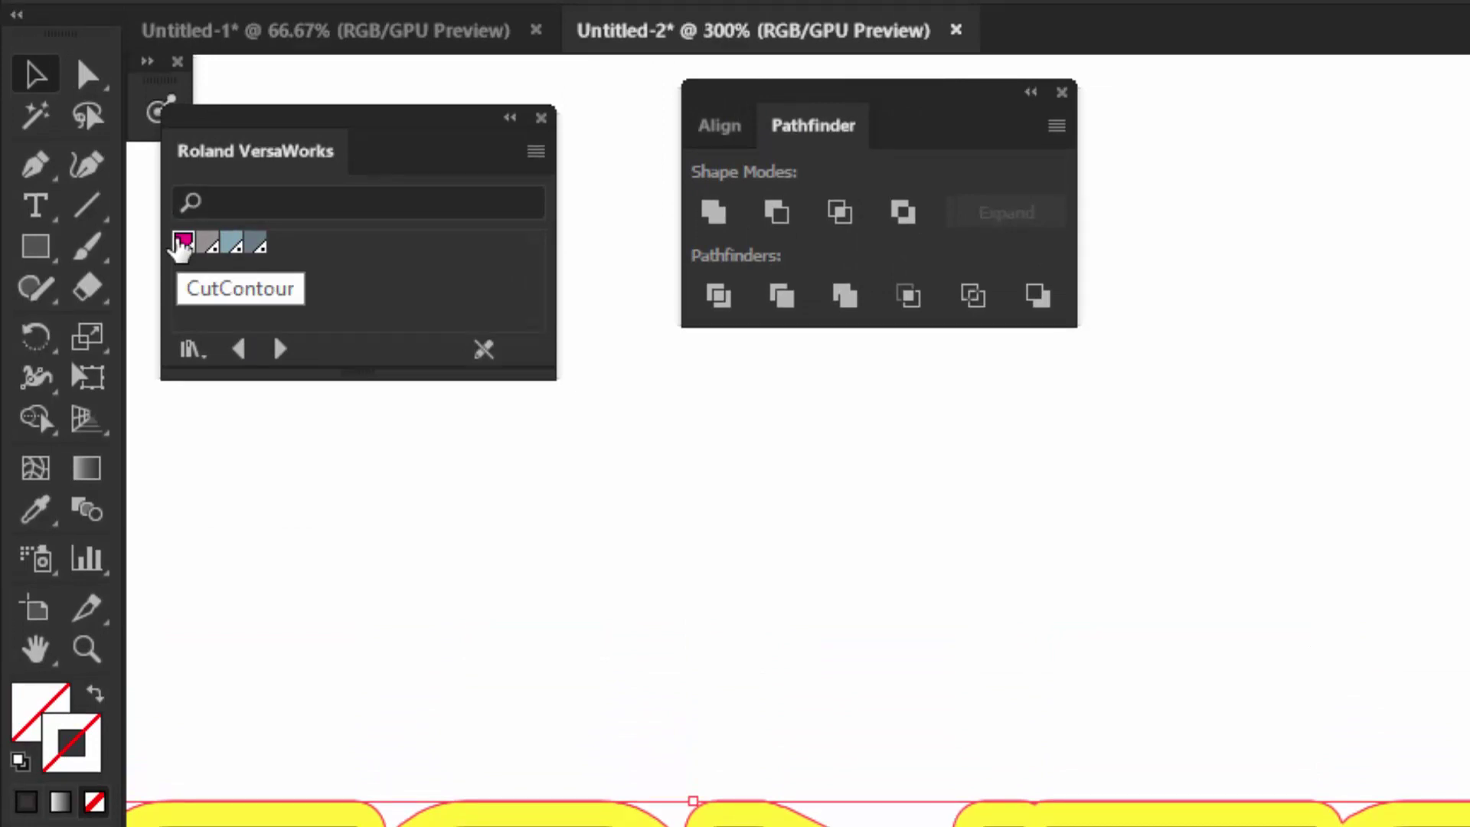
{"action": "left_click", "coordinate": [182, 247]}
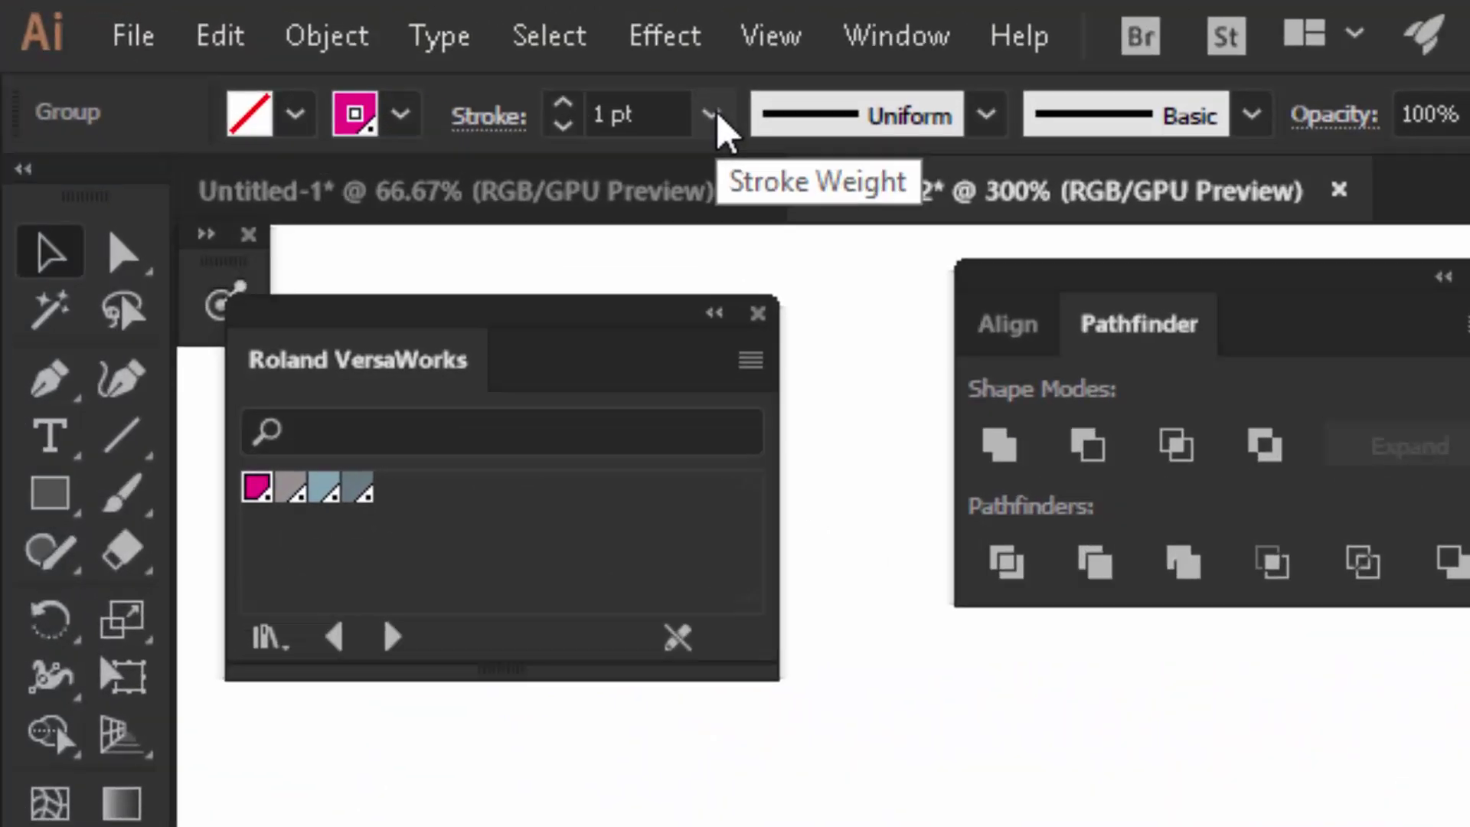
Set the CutContour stroke weight to 0.25 pt.
{"action": "left_click", "coordinate": [298, 48]}
{"action": "left_click", "coordinate": [846, 180]}
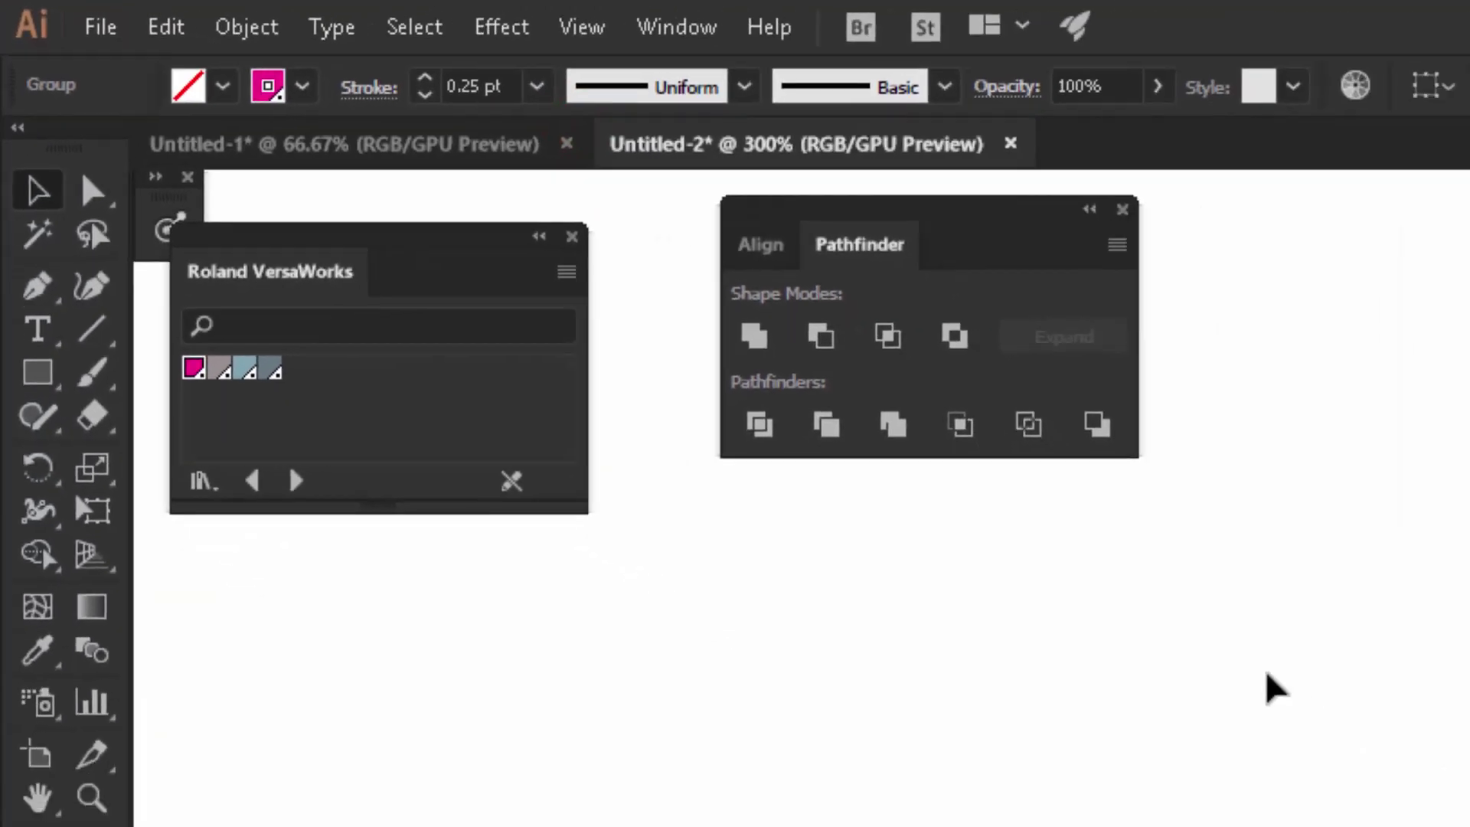
{"action": "left_click", "coordinate": [705, 382]}
{"action": "scroll", "coordinate": [705, 382], "scroll_direction": "down", "scroll_amount": 2}
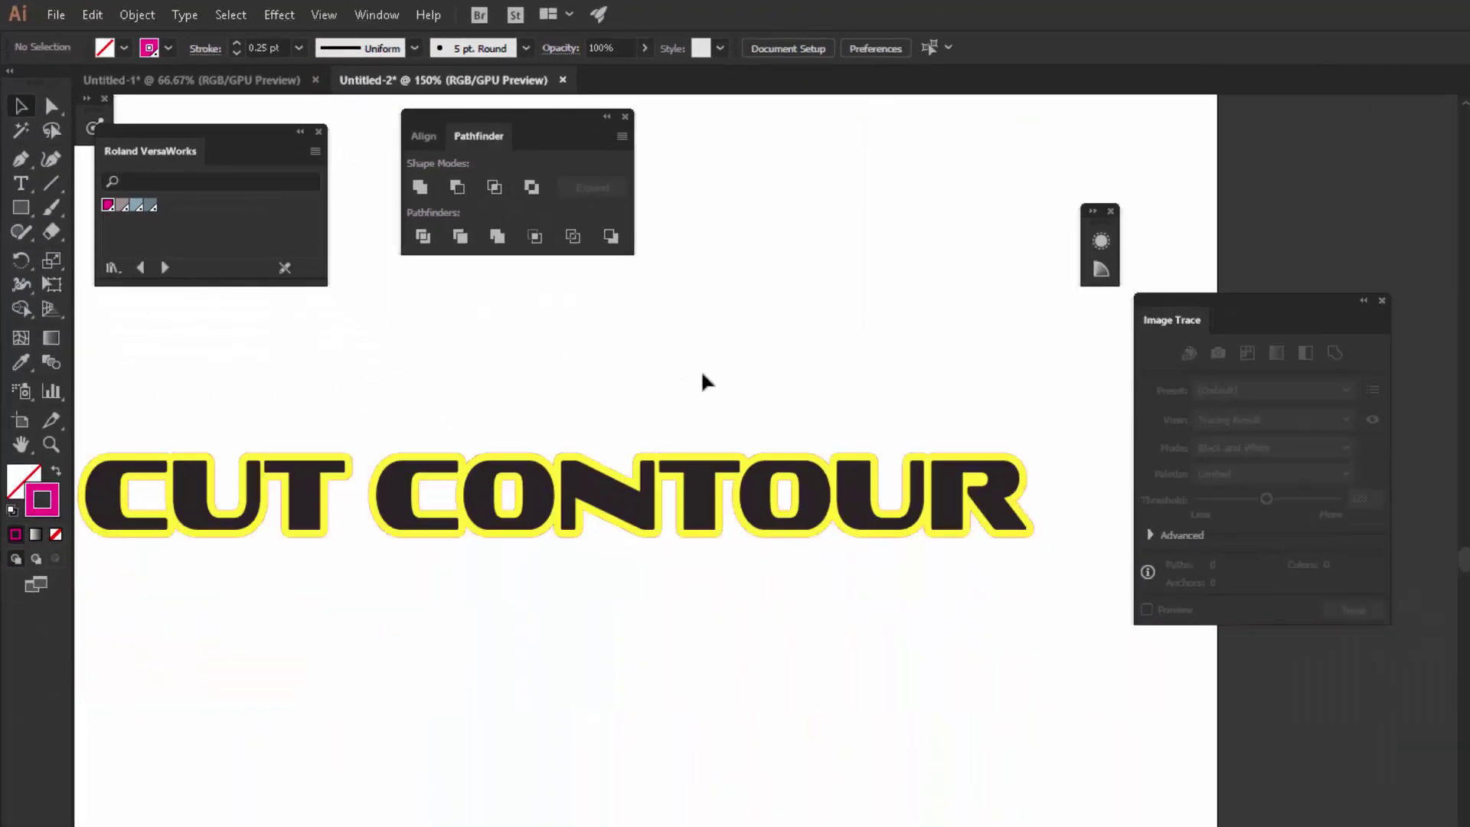
{"action": "scroll", "coordinate": [705, 382], "scroll_direction": "down", "scroll_amount": 1}
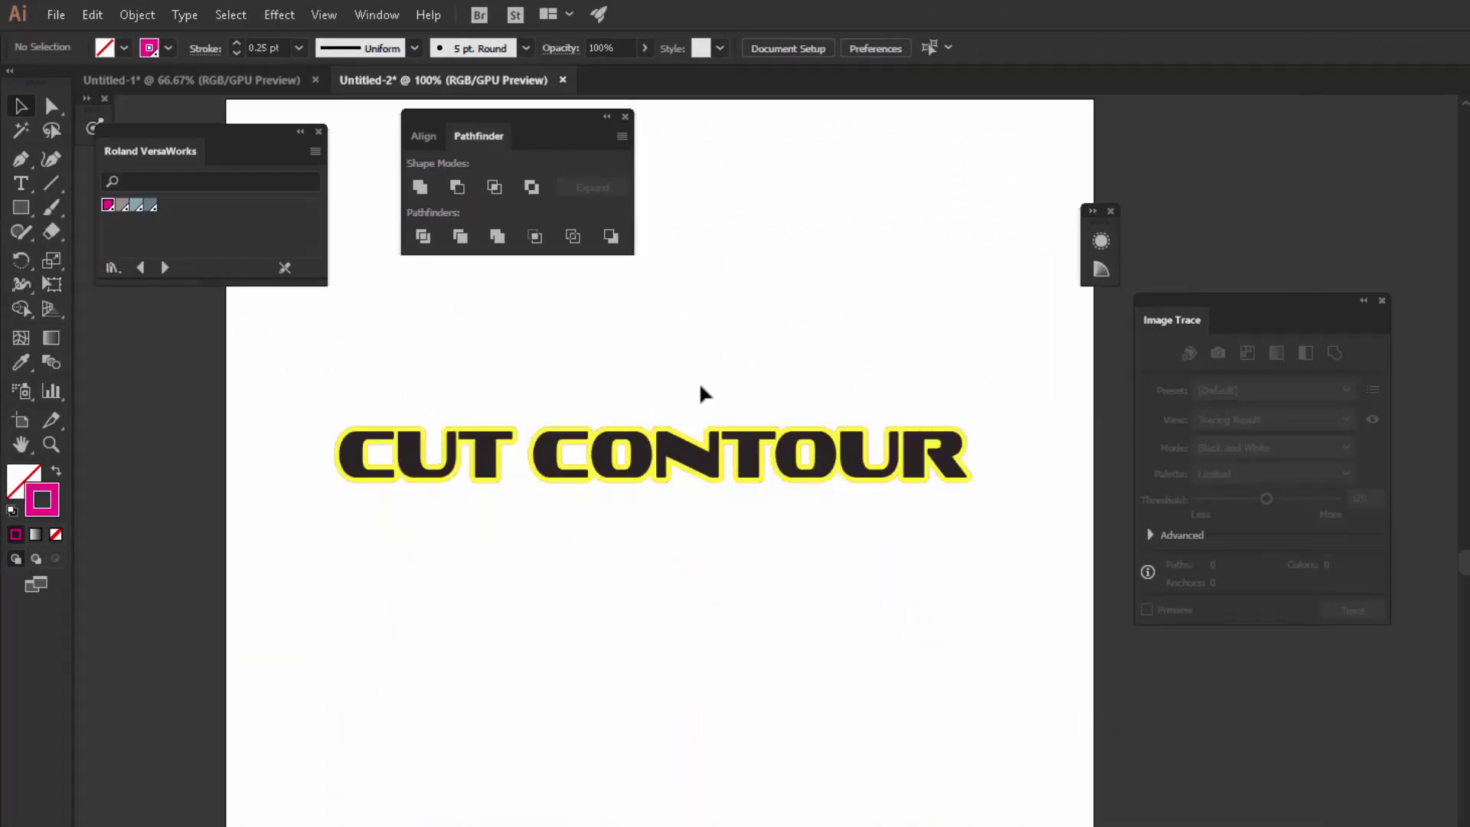
{"action": "scroll", "coordinate": [700, 386], "scroll_direction": "up", "scroll_amount": 1}
{"action": "scroll", "coordinate": [761, 471], "scroll_direction": "up", "scroll_amount": 2}
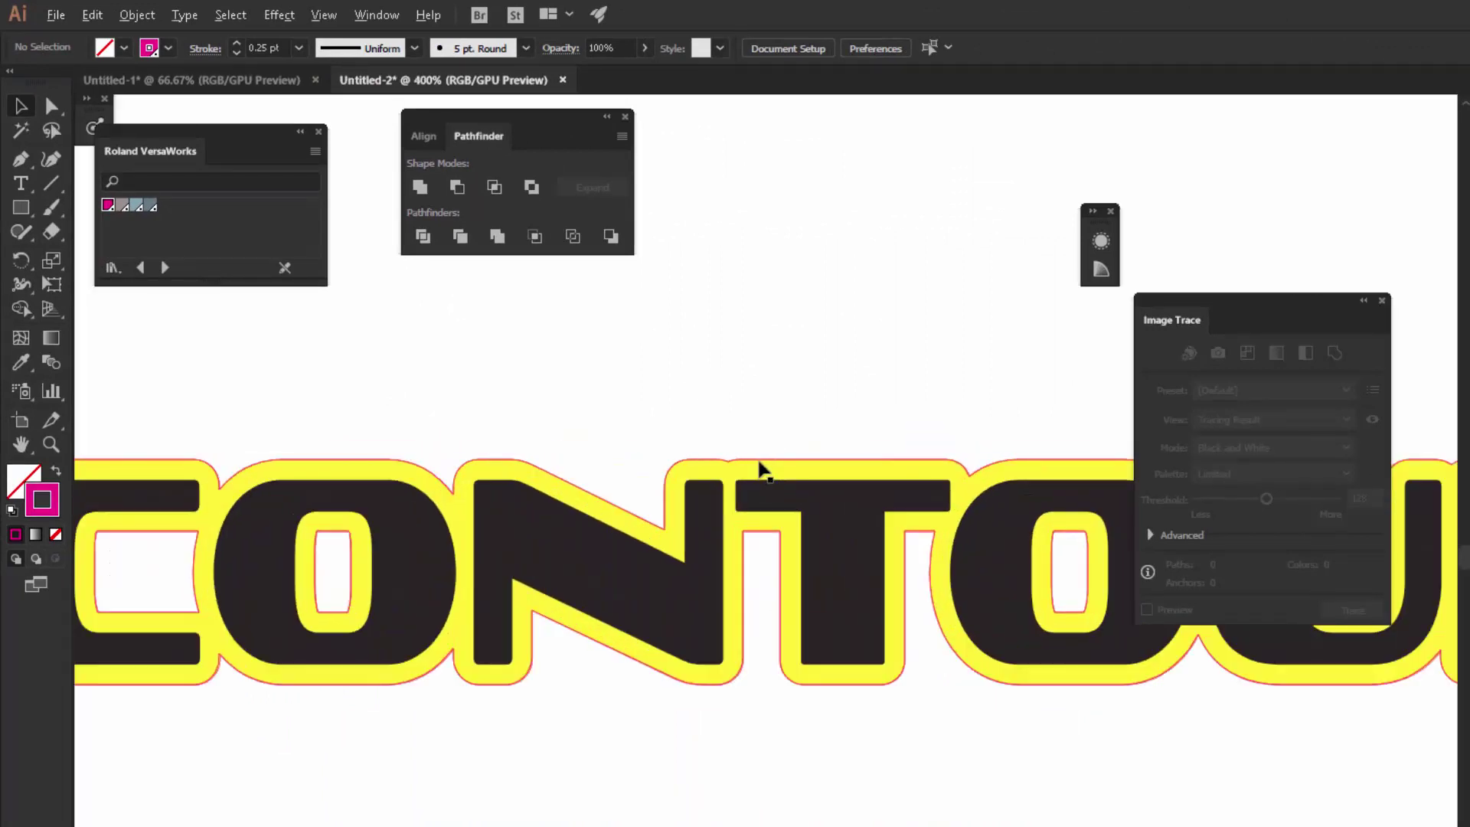
{"action": "scroll", "coordinate": [761, 475], "scroll_direction": "down", "scroll_amount": 3}
{"action": "scroll", "coordinate": [778, 390], "scroll_direction": "right", "scroll_amount": 1}
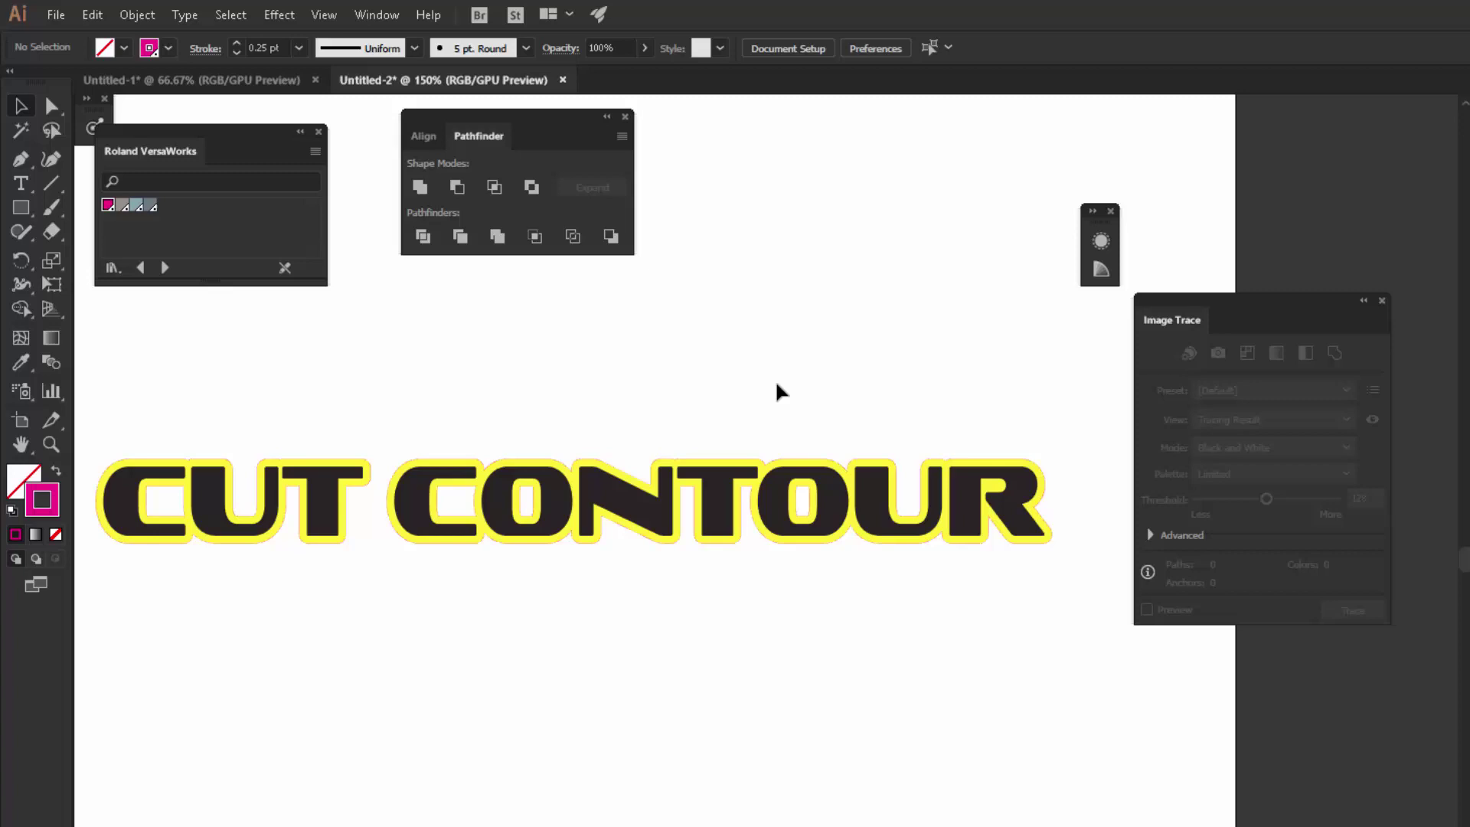
{"action": "scroll", "coordinate": [811, 396], "scroll_direction": "down", "scroll_amount": 1}
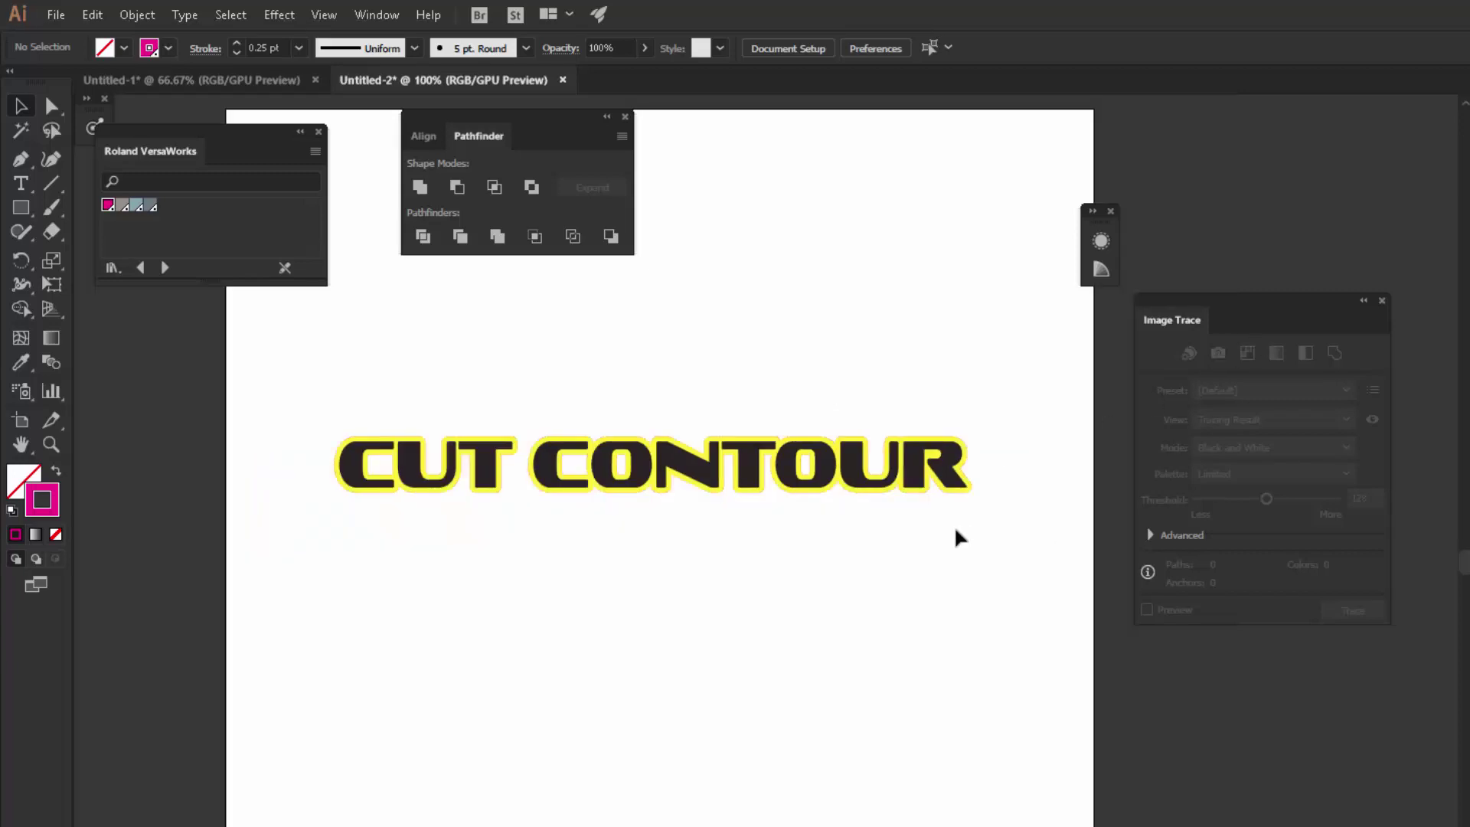
Lock the cut layer and add a new layer named 'bleed' beneath it.
{"action": "left_click_drag", "start_coordinate": [958, 536], "coordinate": [1017, 494]}
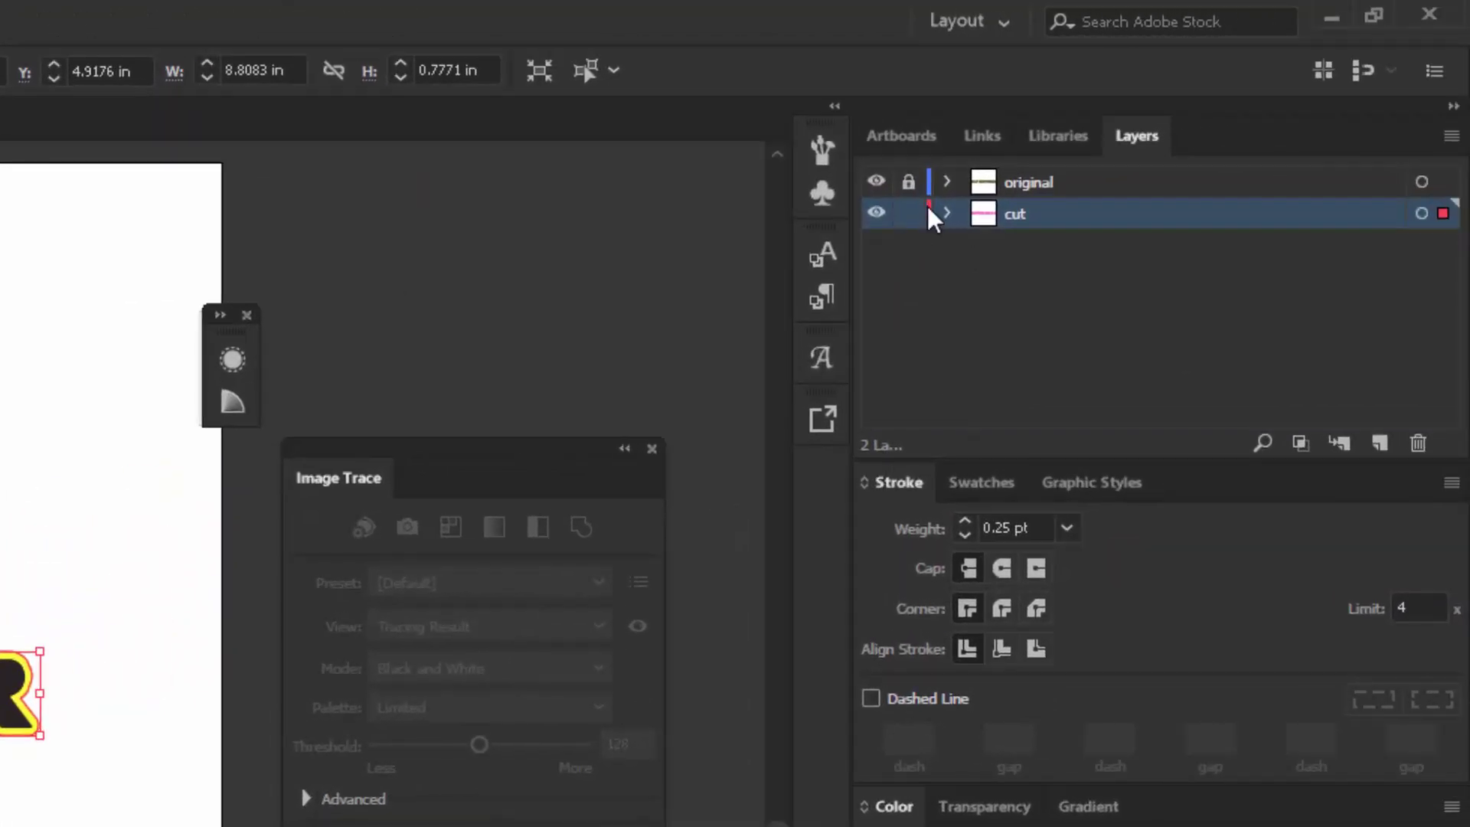
{"action": "left_click", "coordinate": [916, 214]}
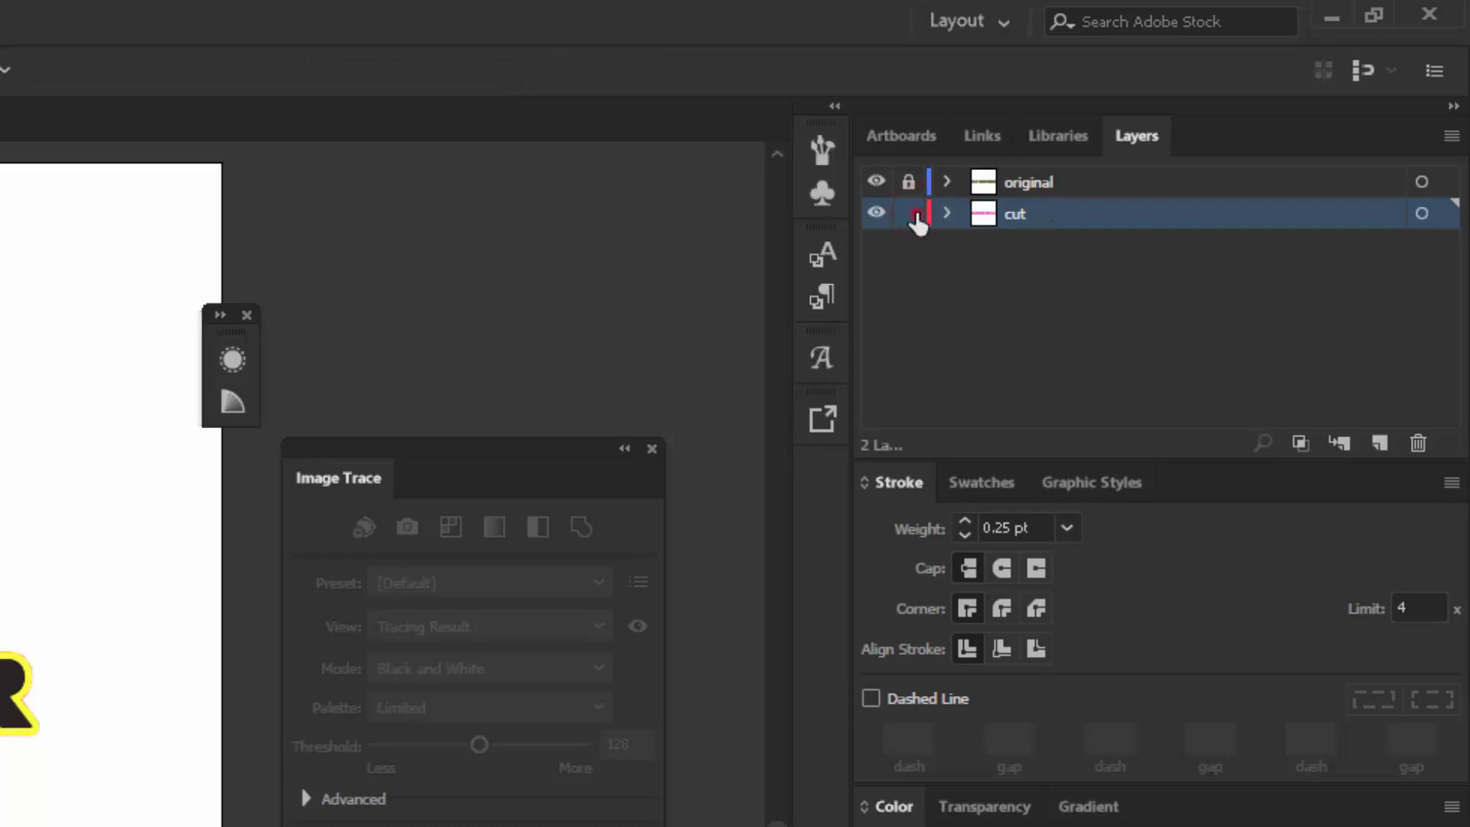
{"action": "left_click", "coordinate": [1376, 442]}
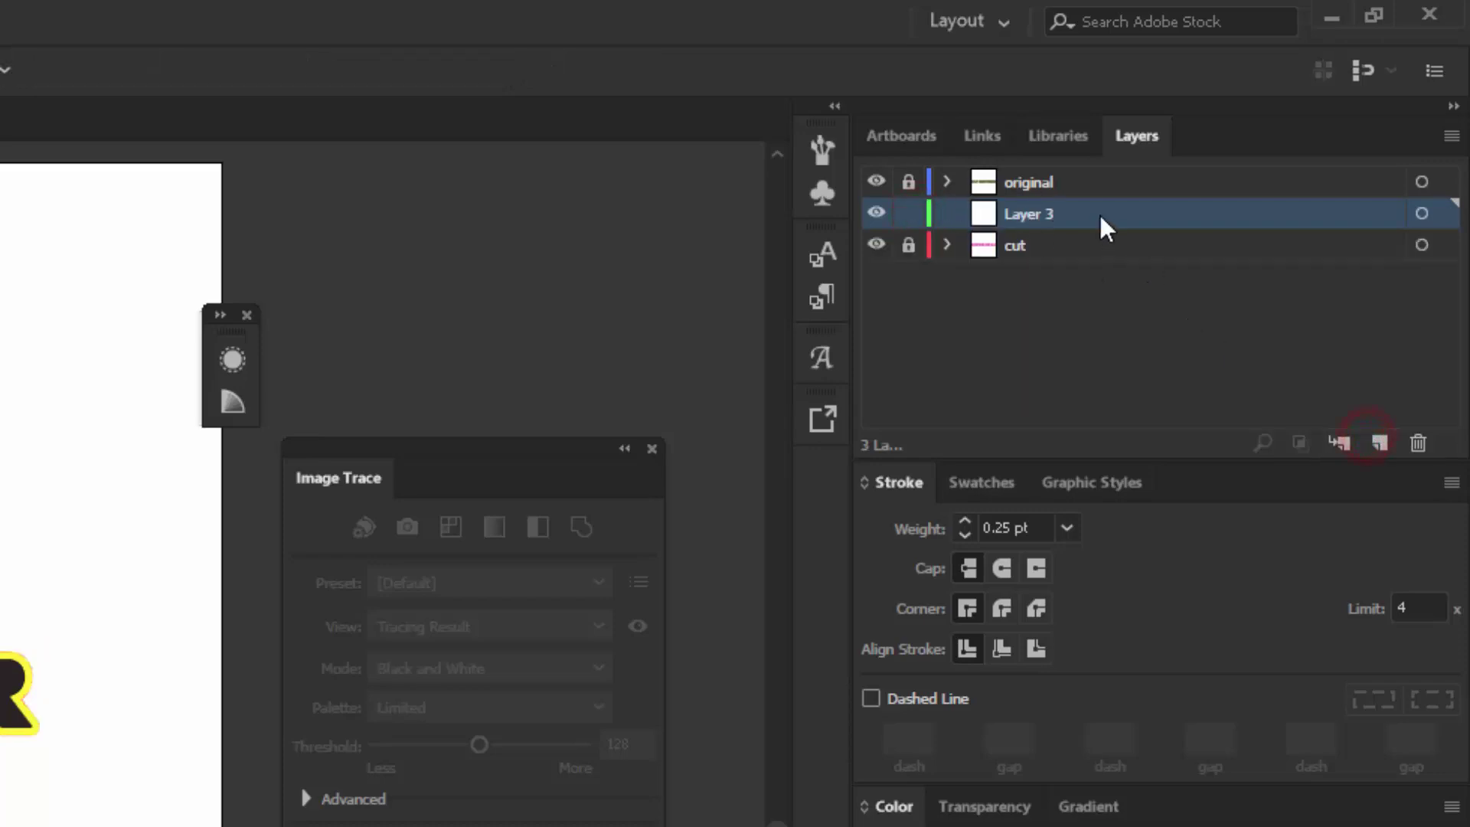
{"action": "left_click_drag", "start_coordinate": [1099, 213], "coordinate": [1073, 260]}
{"action": "double_click", "coordinate": [1022, 242]}
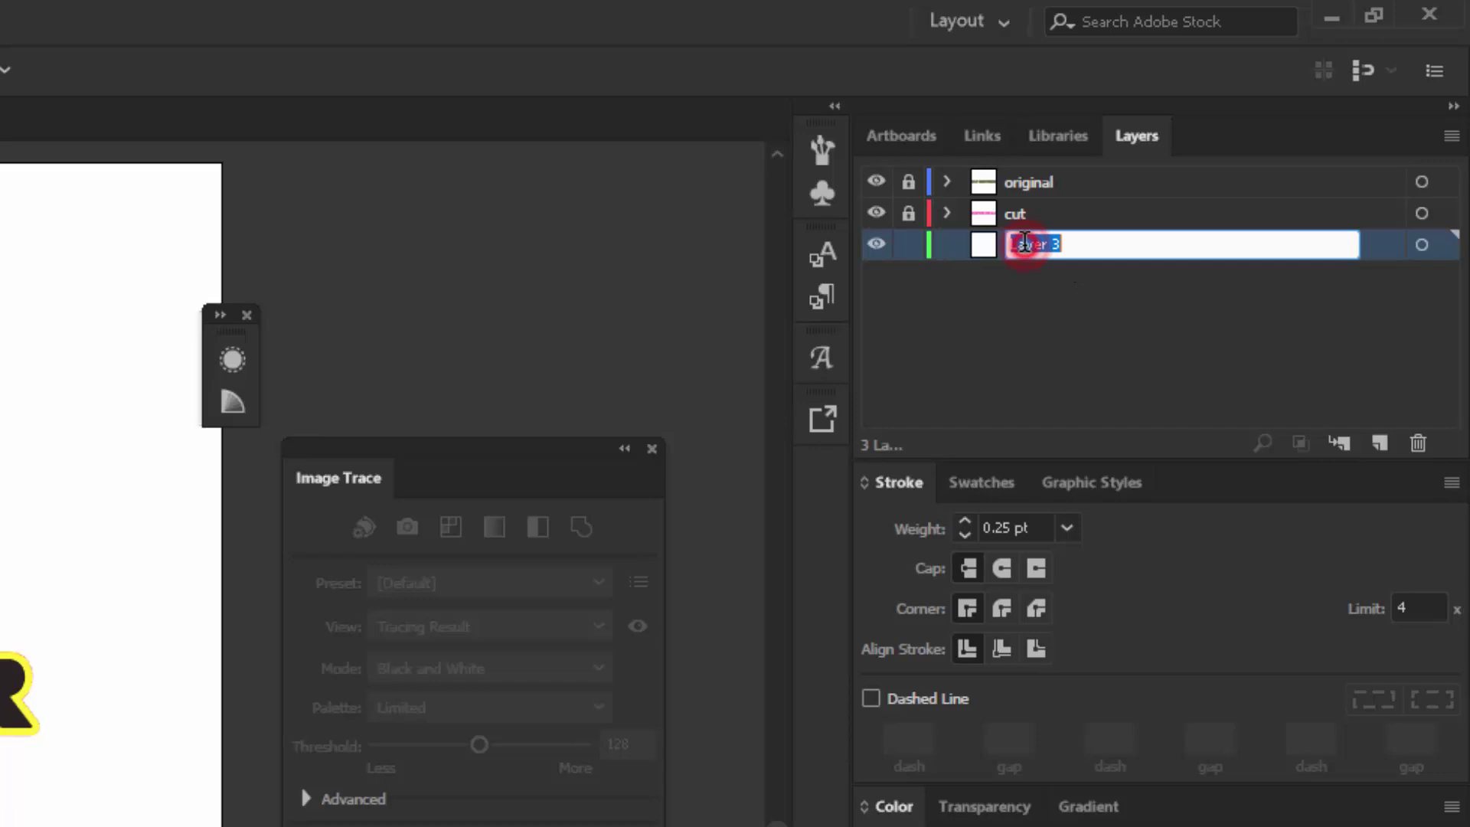
{"action": "type", "text": "bleed"}
{"action": "key", "text": "Return"}
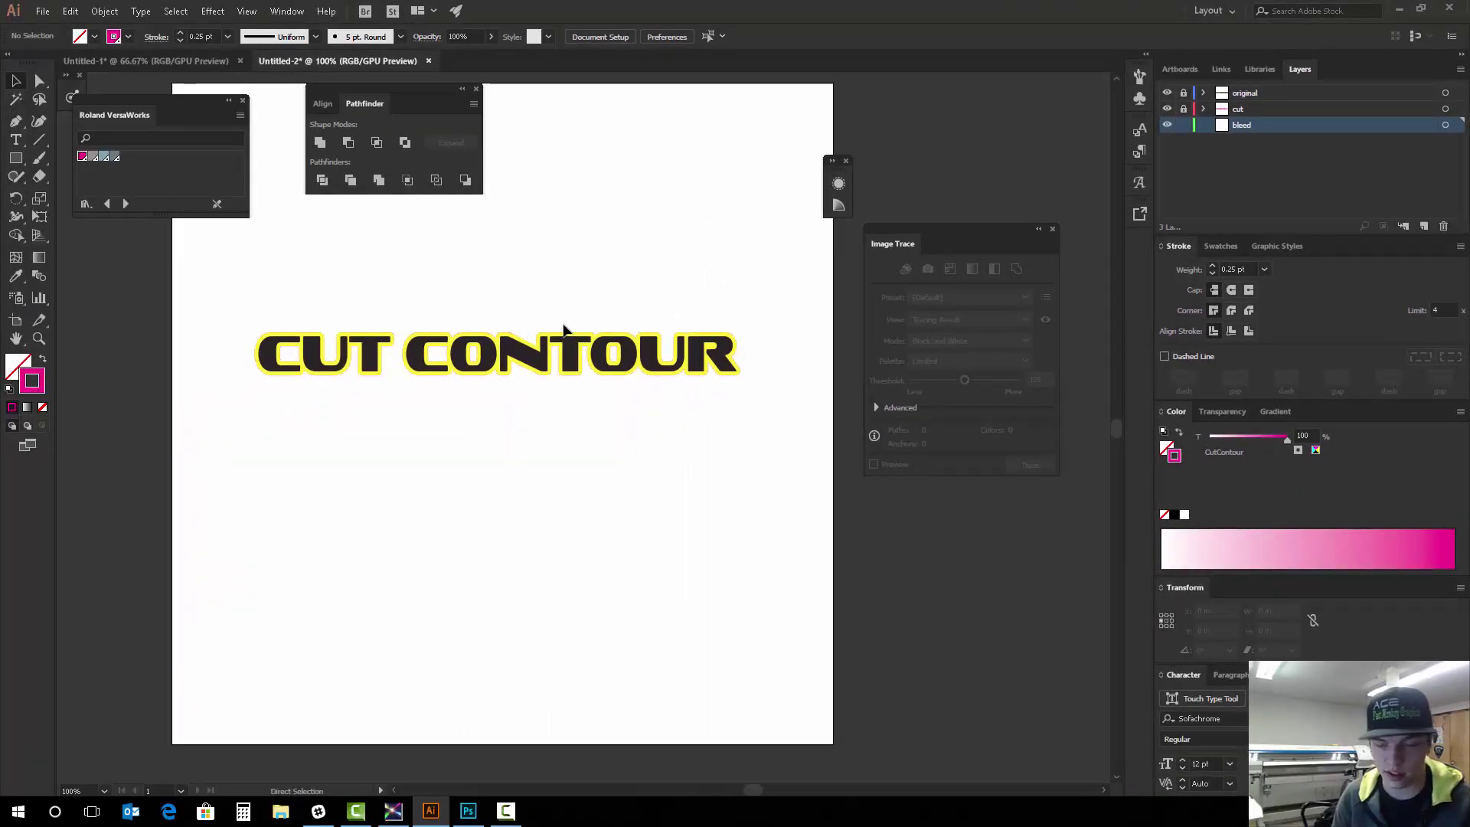
Give the bleed-layer CUT CONTOUR copy stroke None and a yellow fill.
{"action": "left_click", "coordinate": [566, 330]}
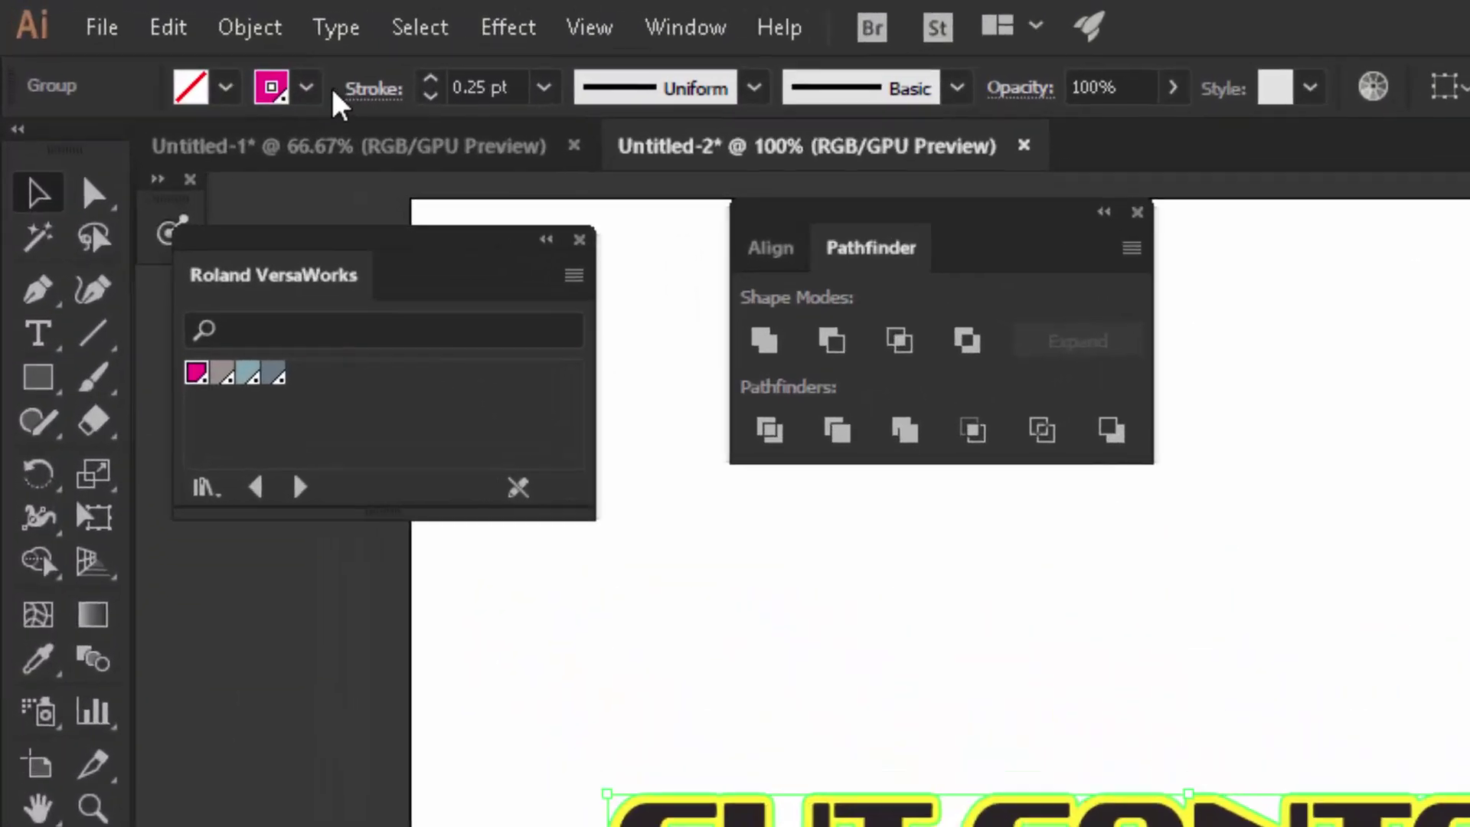
{"action": "left_click", "coordinate": [129, 35]}
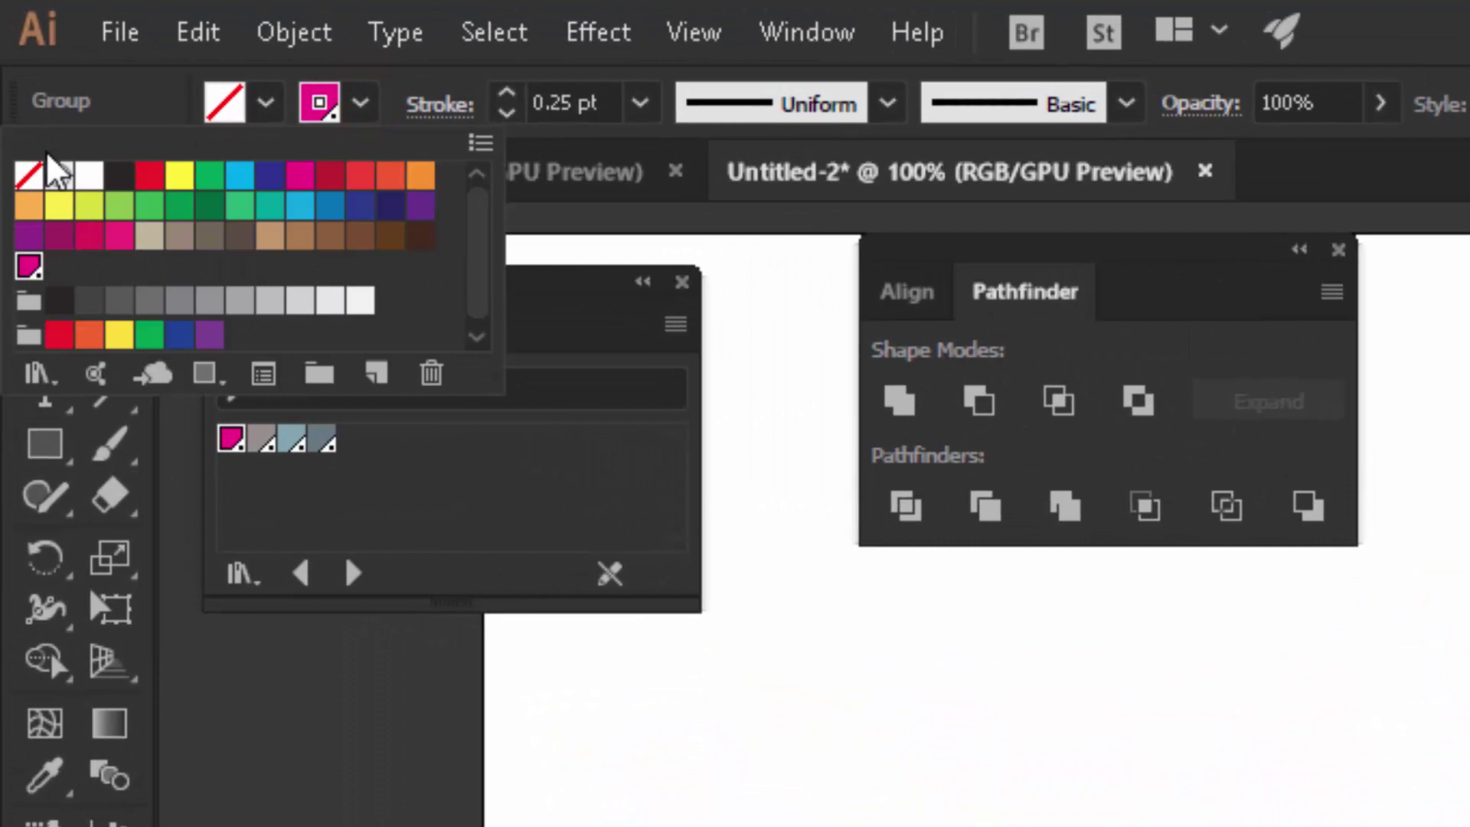
{"action": "left_click", "coordinate": [29, 176]}
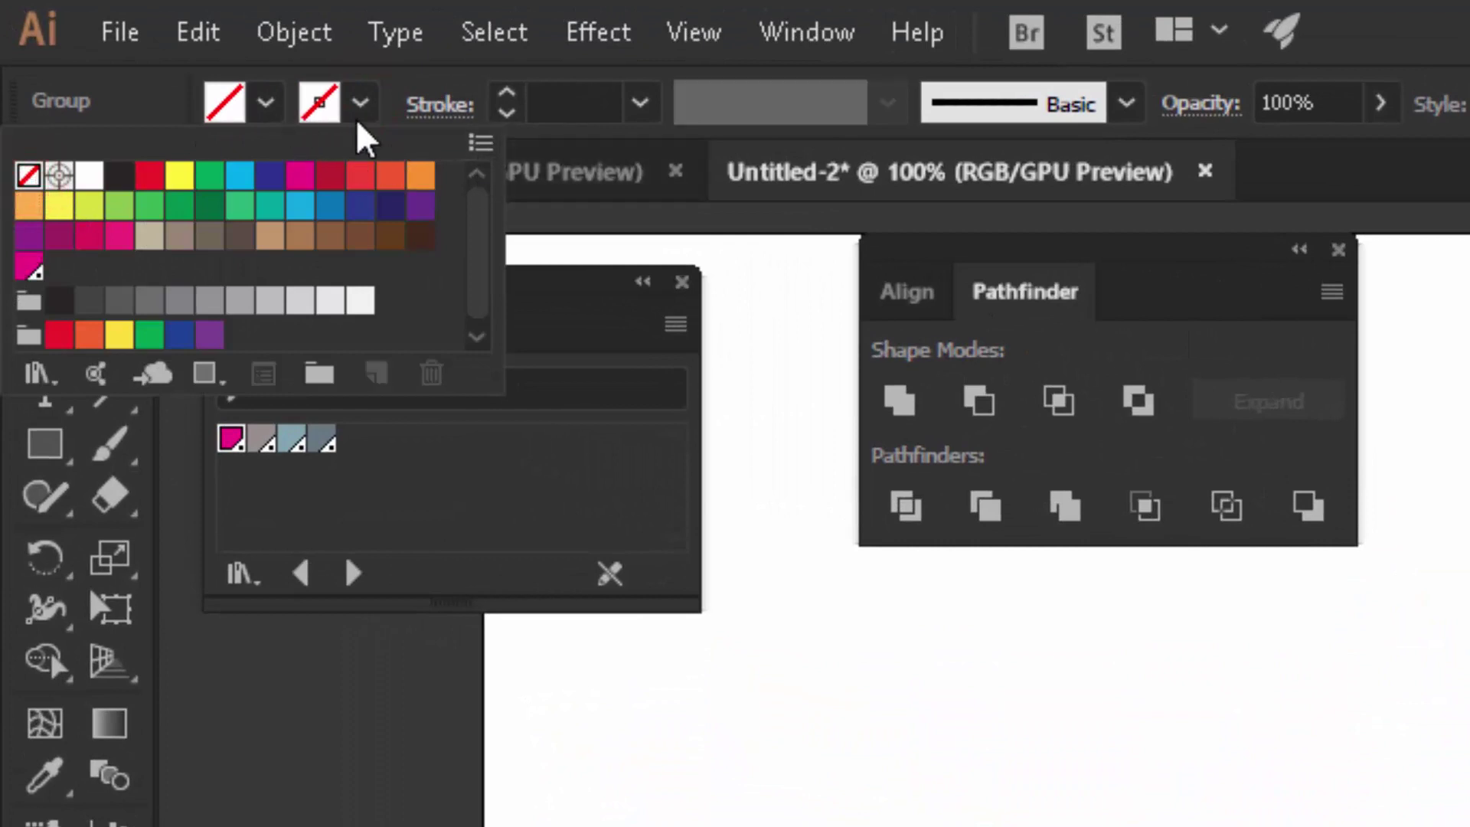
{"action": "left_click", "coordinate": [266, 104]}
{"action": "left_click", "coordinate": [266, 103]}
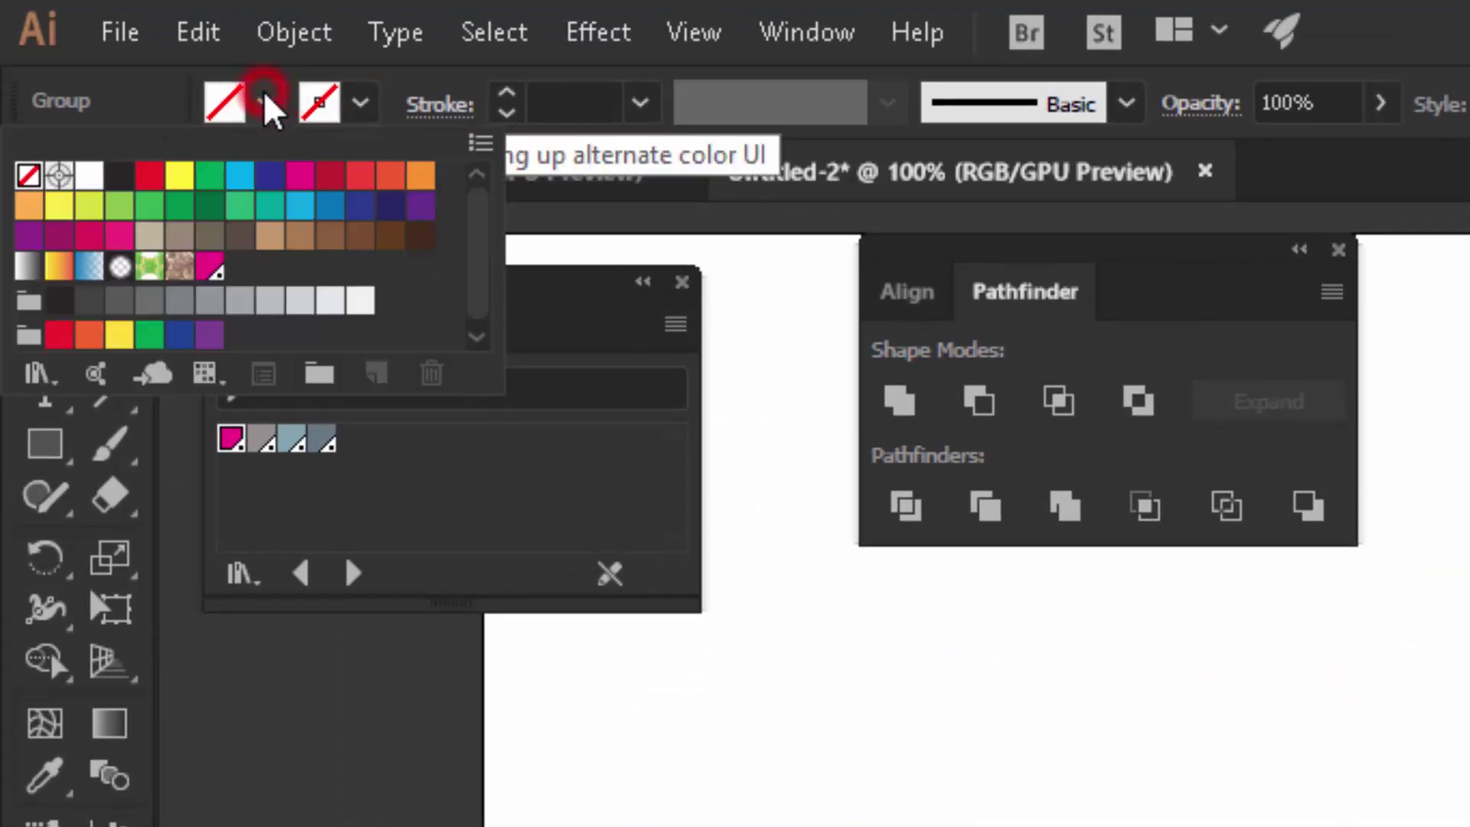
{"action": "left_click", "coordinate": [179, 176]}
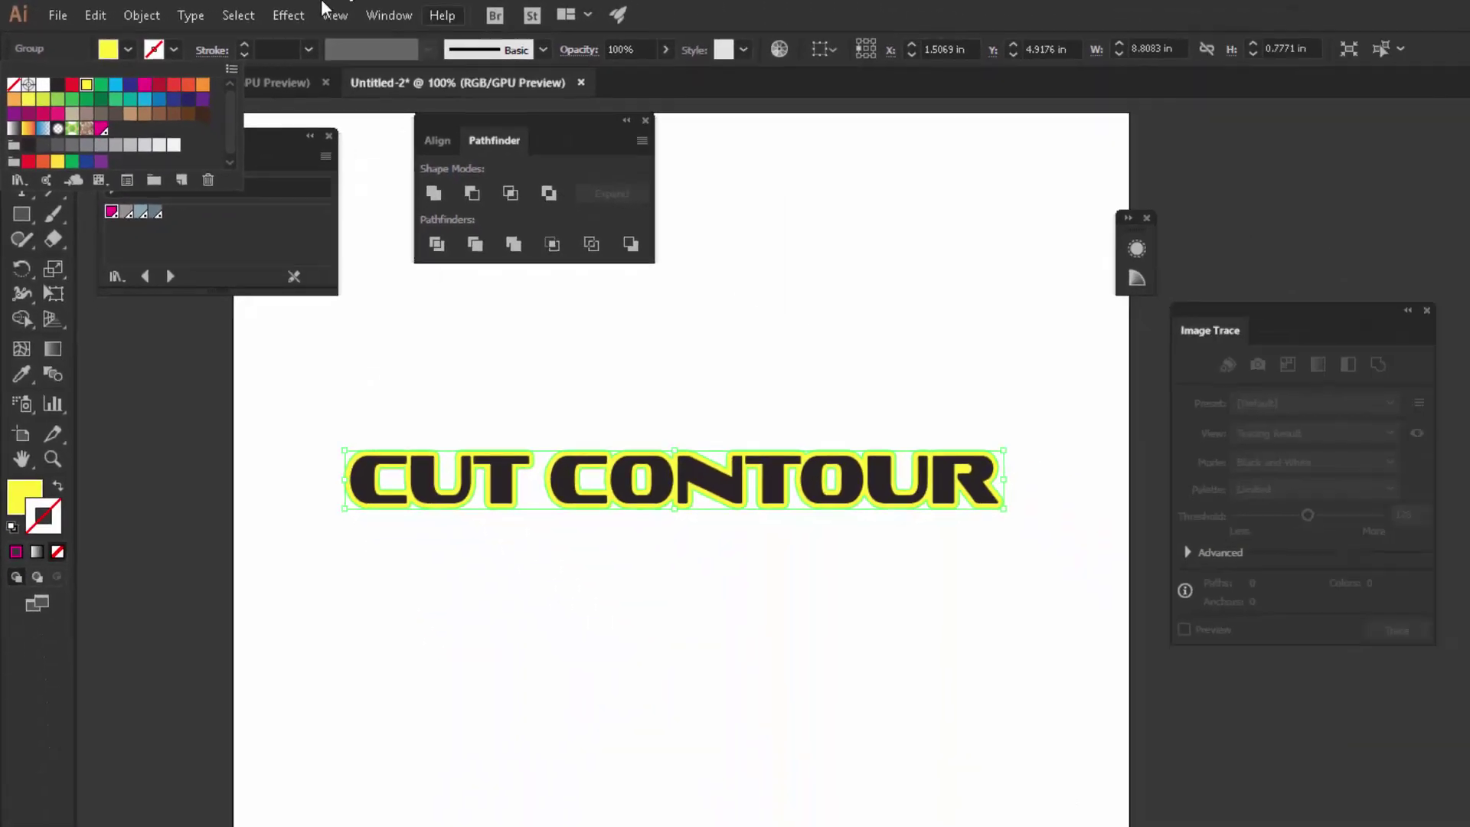
{"action": "left_click", "coordinate": [649, 51]}
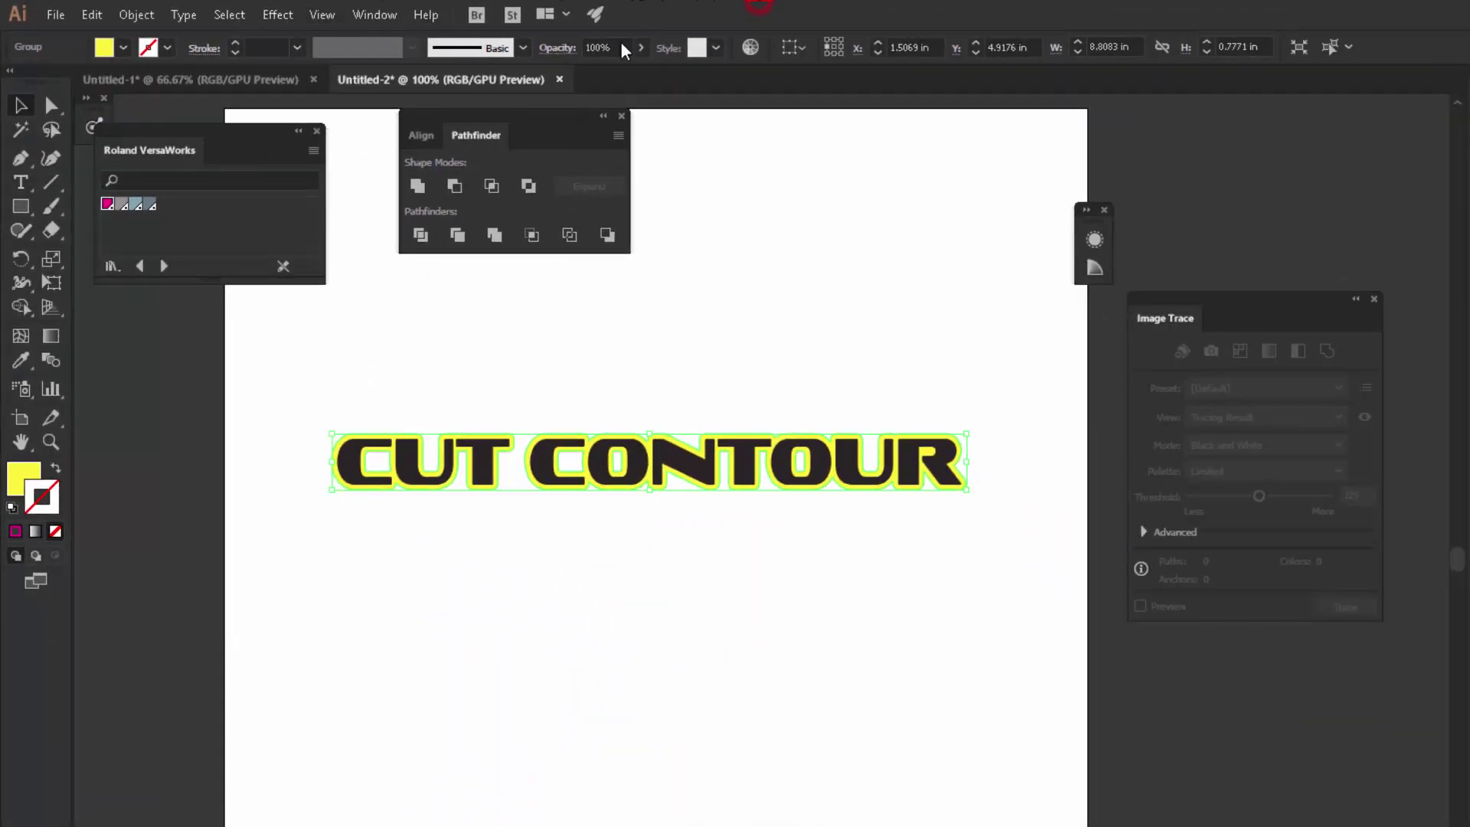
Apply an Offset Path effect of 0.1389 in with Miter joins, then deselect.
{"action": "left_click", "coordinate": [277, 15]}
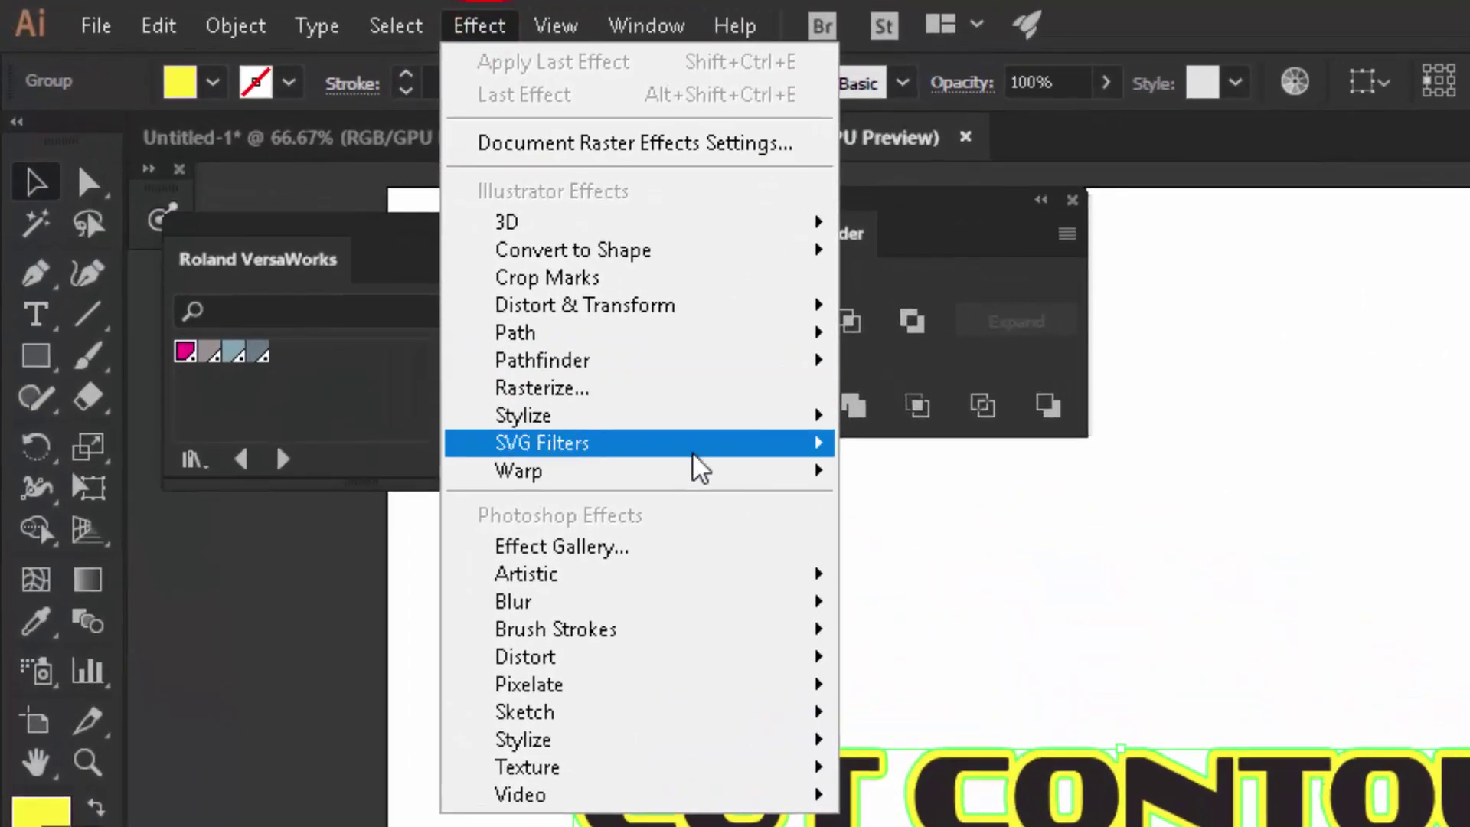
{"action": "left_click", "coordinate": [723, 336]}
{"action": "left_click", "coordinate": [1007, 350]}
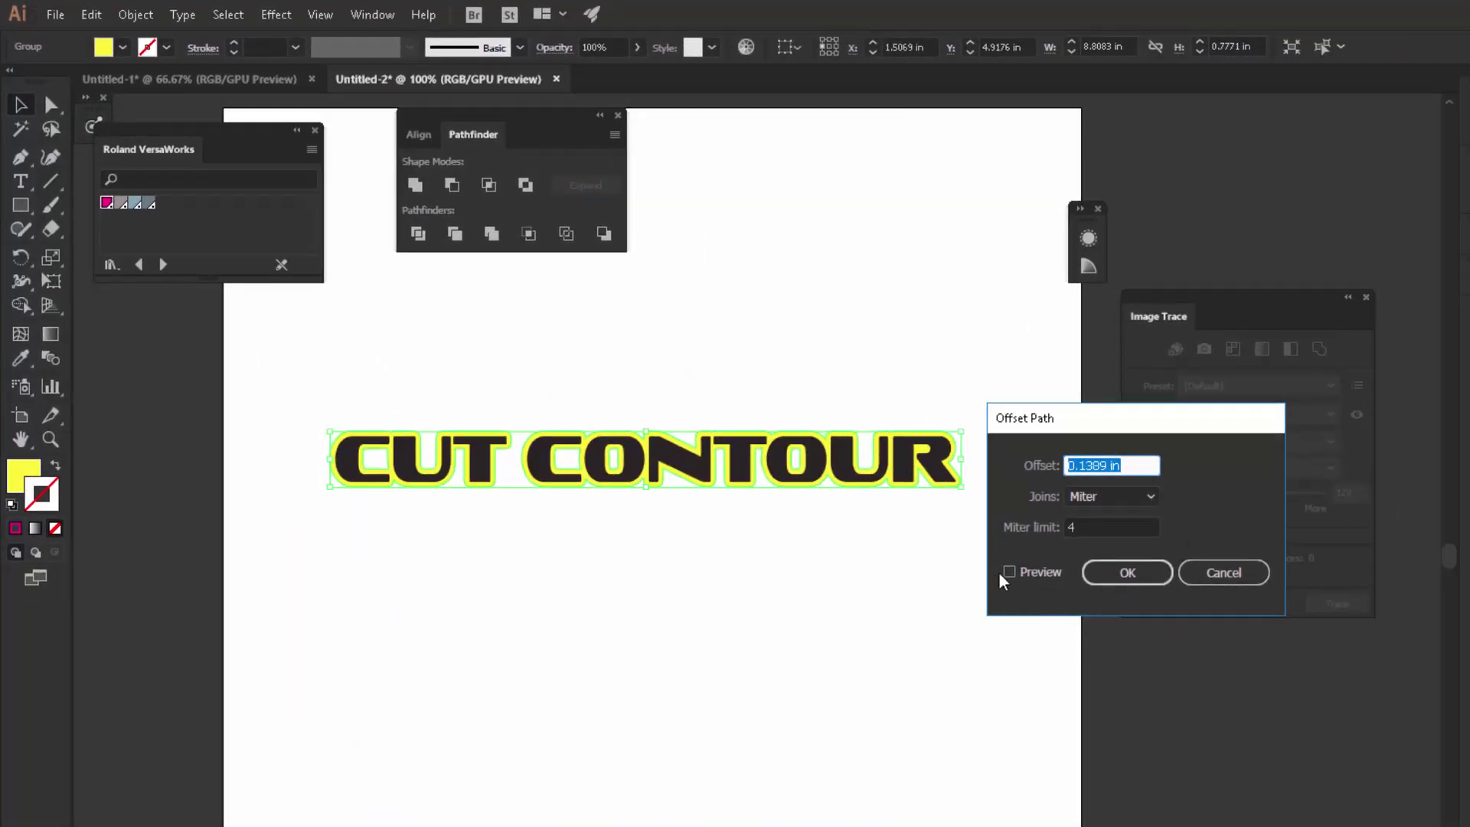
{"action": "left_click", "coordinate": [1009, 573]}
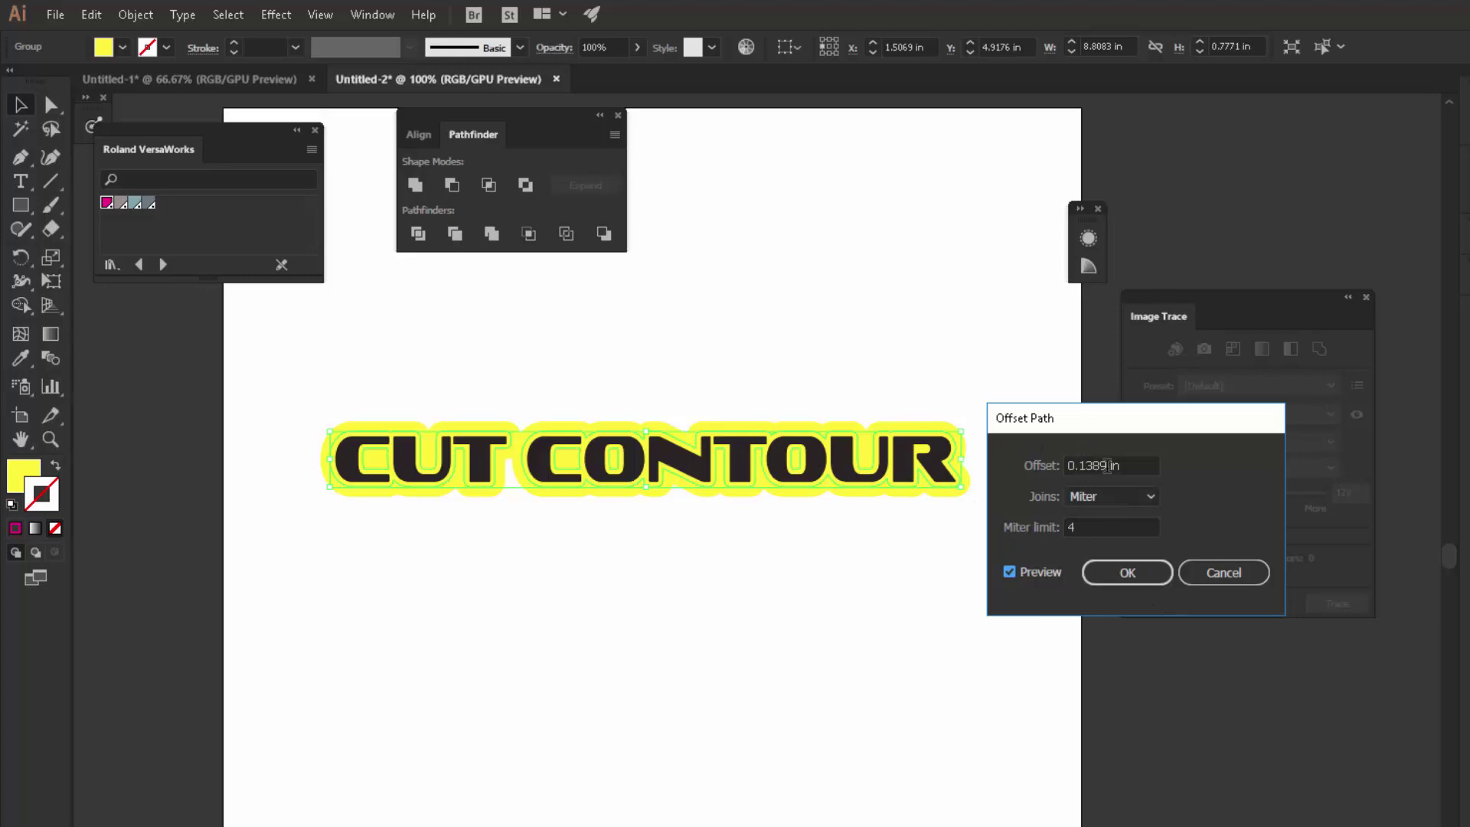
{"action": "left_click", "coordinate": [1122, 572]}
{"action": "left_click", "coordinate": [980, 387]}
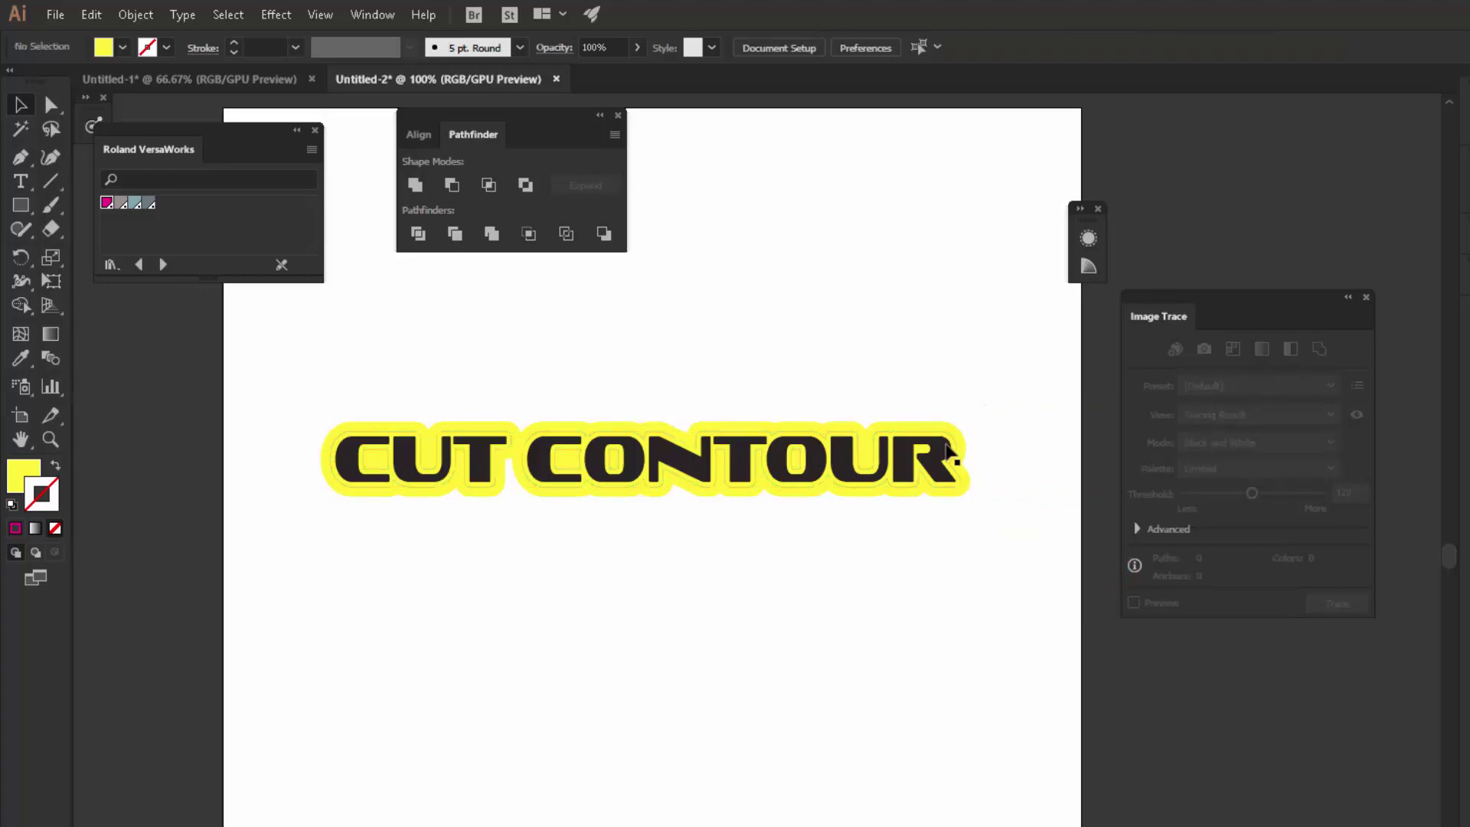
{"action": "scroll", "coordinate": [952, 429], "scroll_direction": "up", "scroll_amount": 5}
{"action": "scroll", "coordinate": [926, 457], "scroll_direction": "up", "scroll_amount": 2}
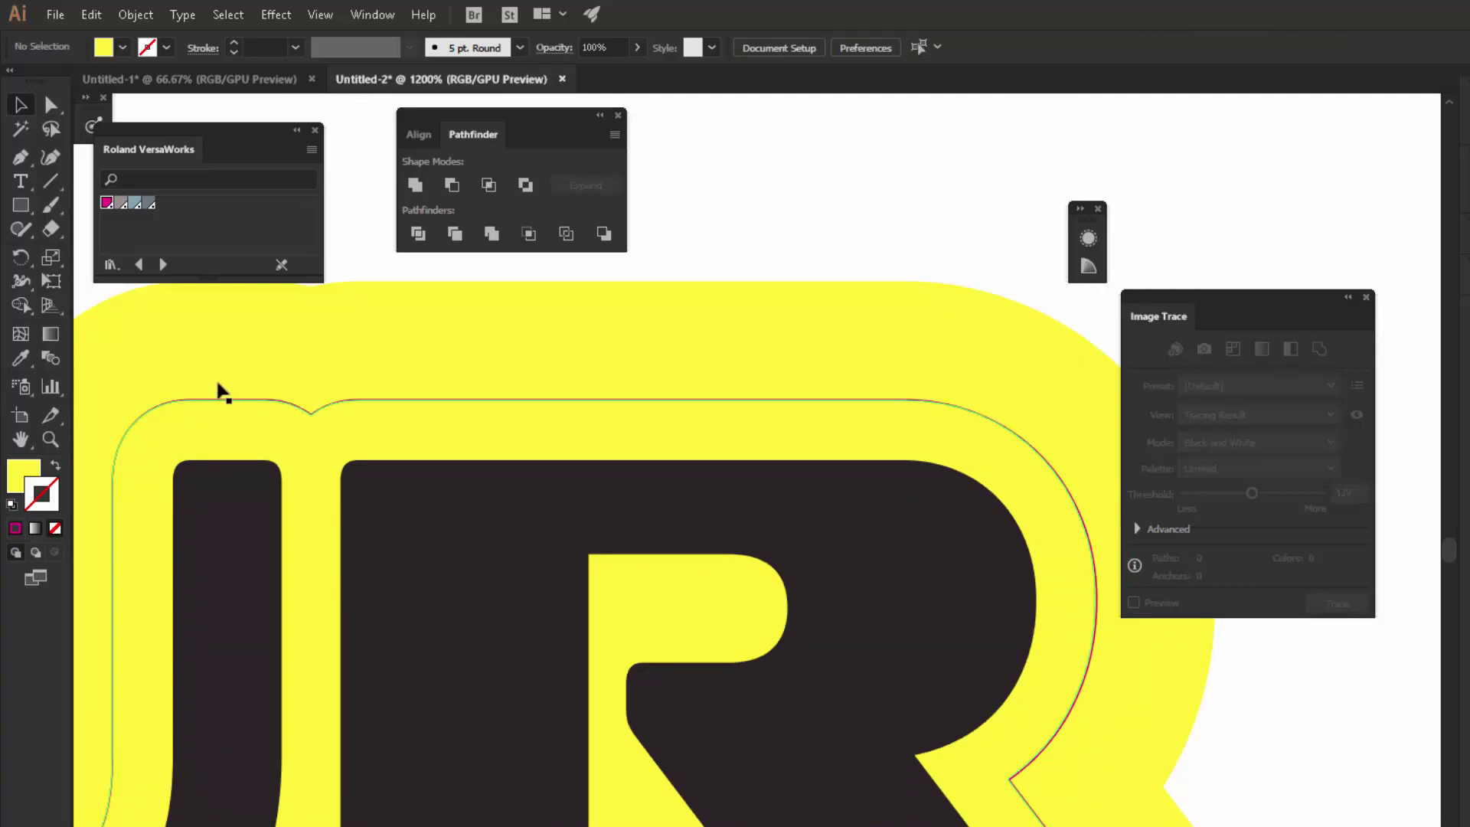
{"action": "scroll", "coordinate": [715, 541], "scroll_direction": "down", "scroll_amount": 5}
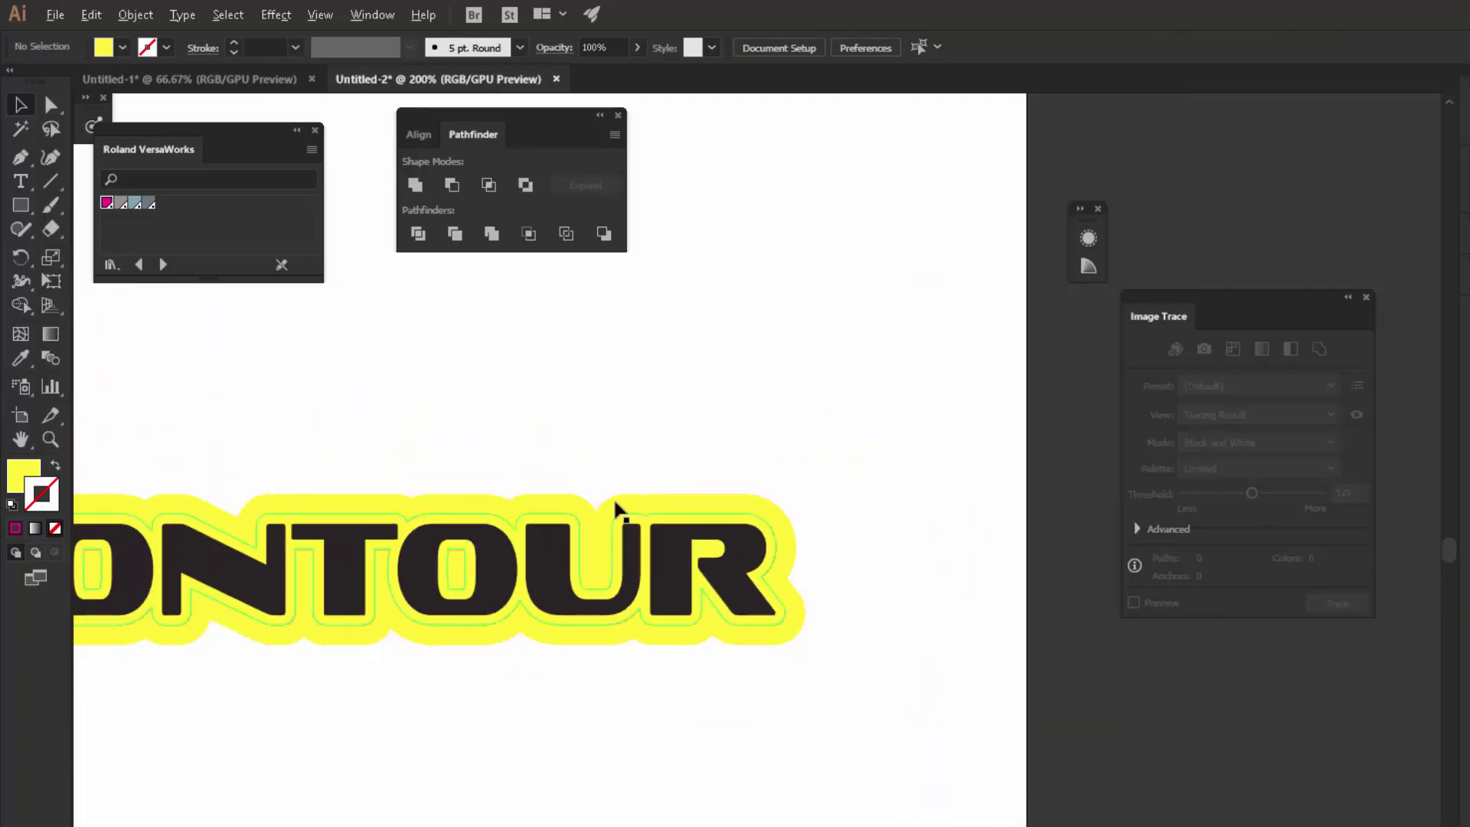
{"action": "scroll", "coordinate": [618, 509], "scroll_direction": "up", "scroll_amount": 6}
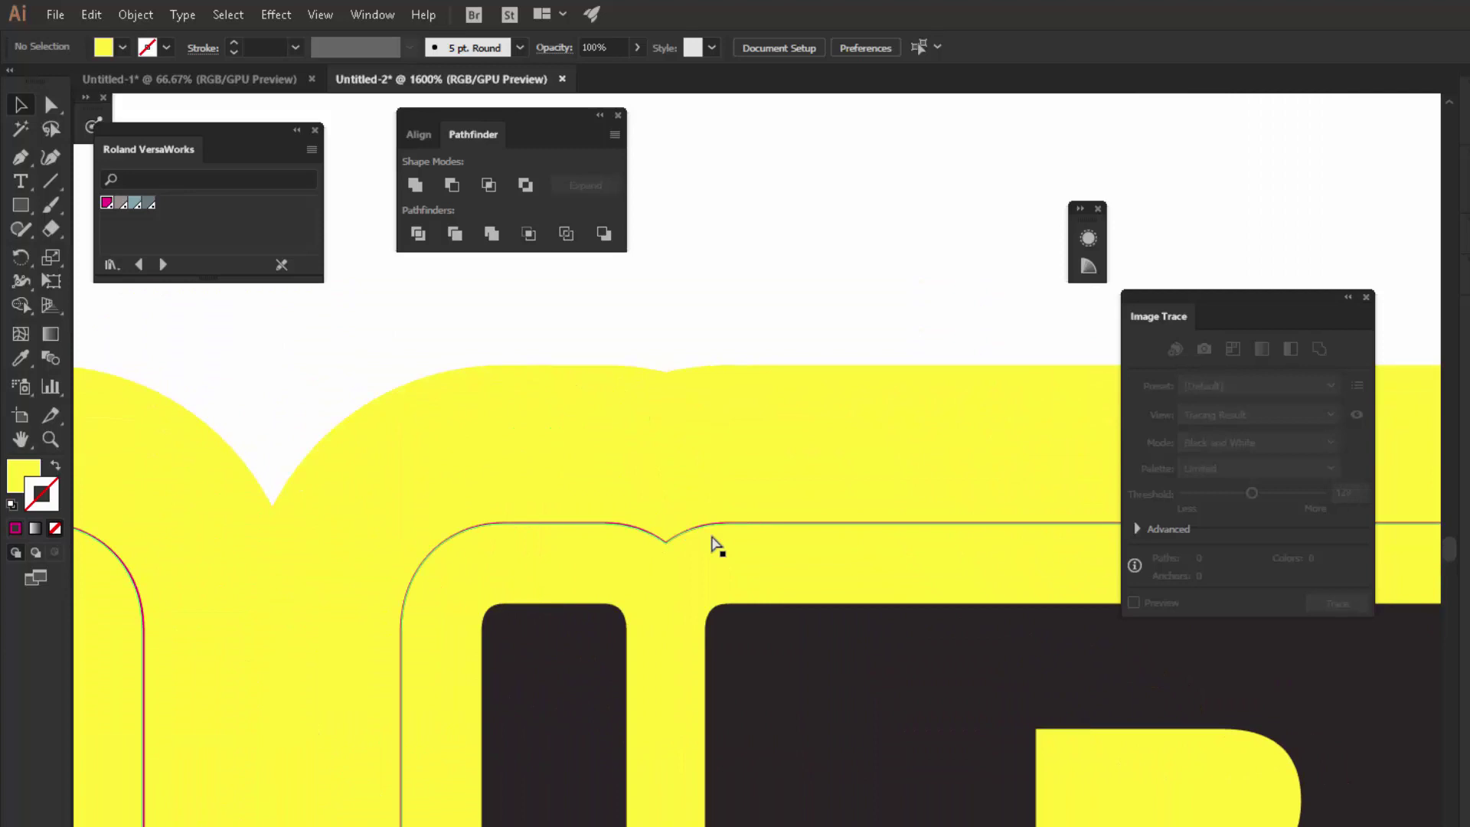
{"action": "scroll", "coordinate": [717, 545], "scroll_direction": "up", "scroll_amount": 4}
{"action": "scroll", "coordinate": [544, 420], "scroll_direction": "up", "scroll_amount": 1}
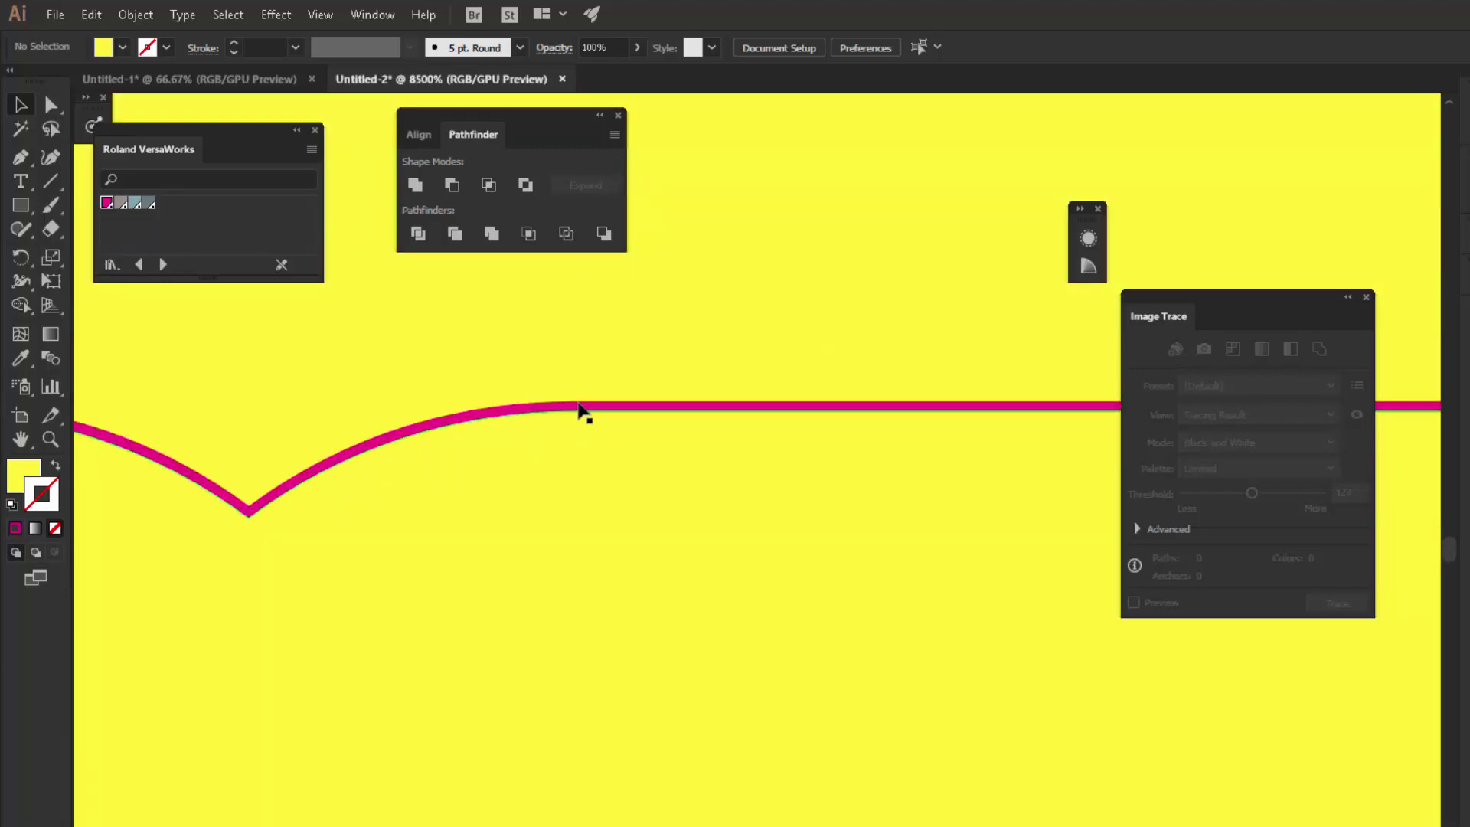
{"action": "scroll", "coordinate": [802, 418], "scroll_direction": "down", "scroll_amount": 10}
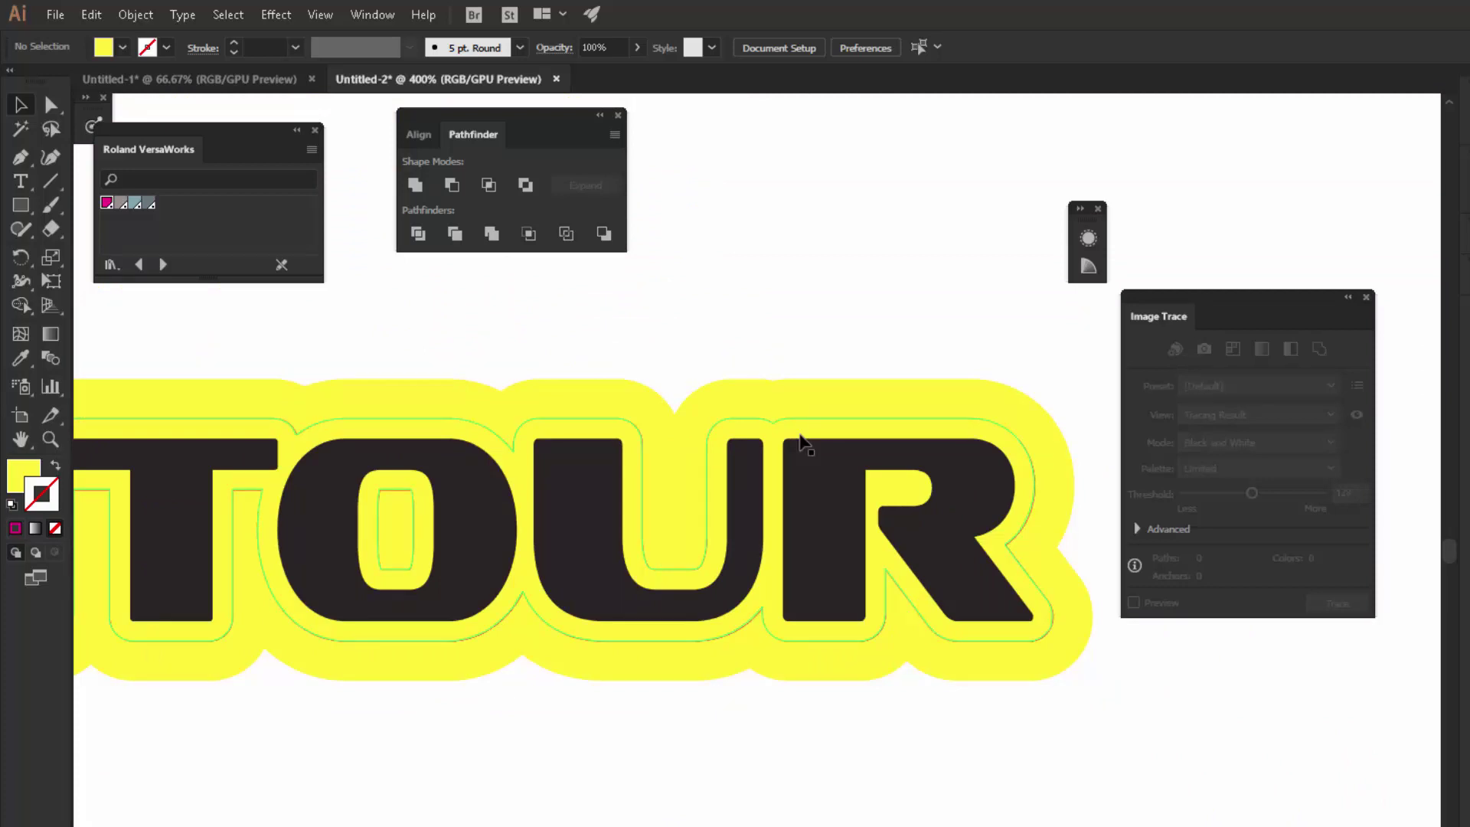
{"action": "scroll", "coordinate": [842, 437], "scroll_direction": "down", "scroll_amount": 4}
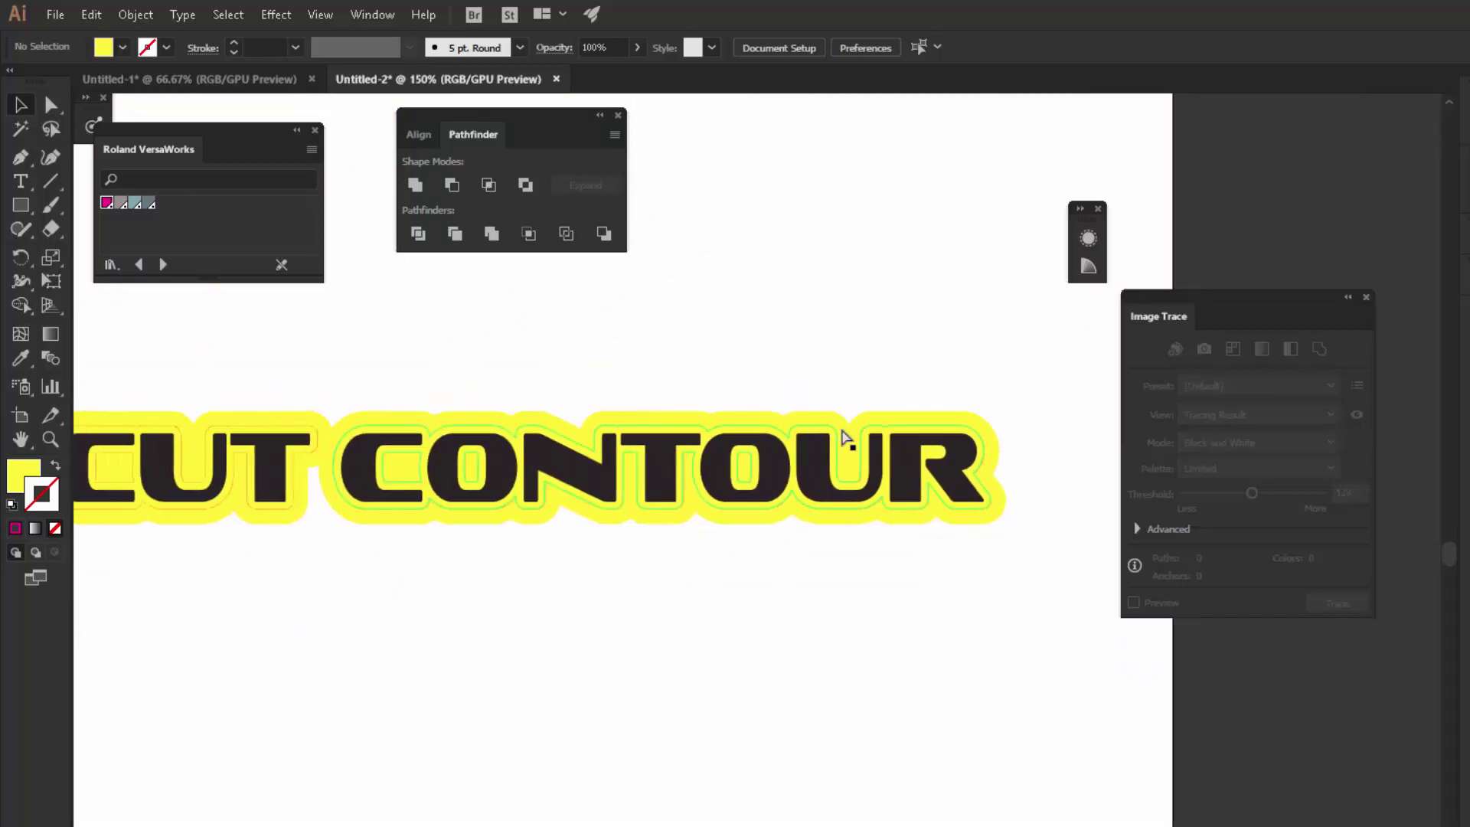
{"action": "scroll", "coordinate": [836, 443], "scroll_direction": "up", "scroll_amount": 1}
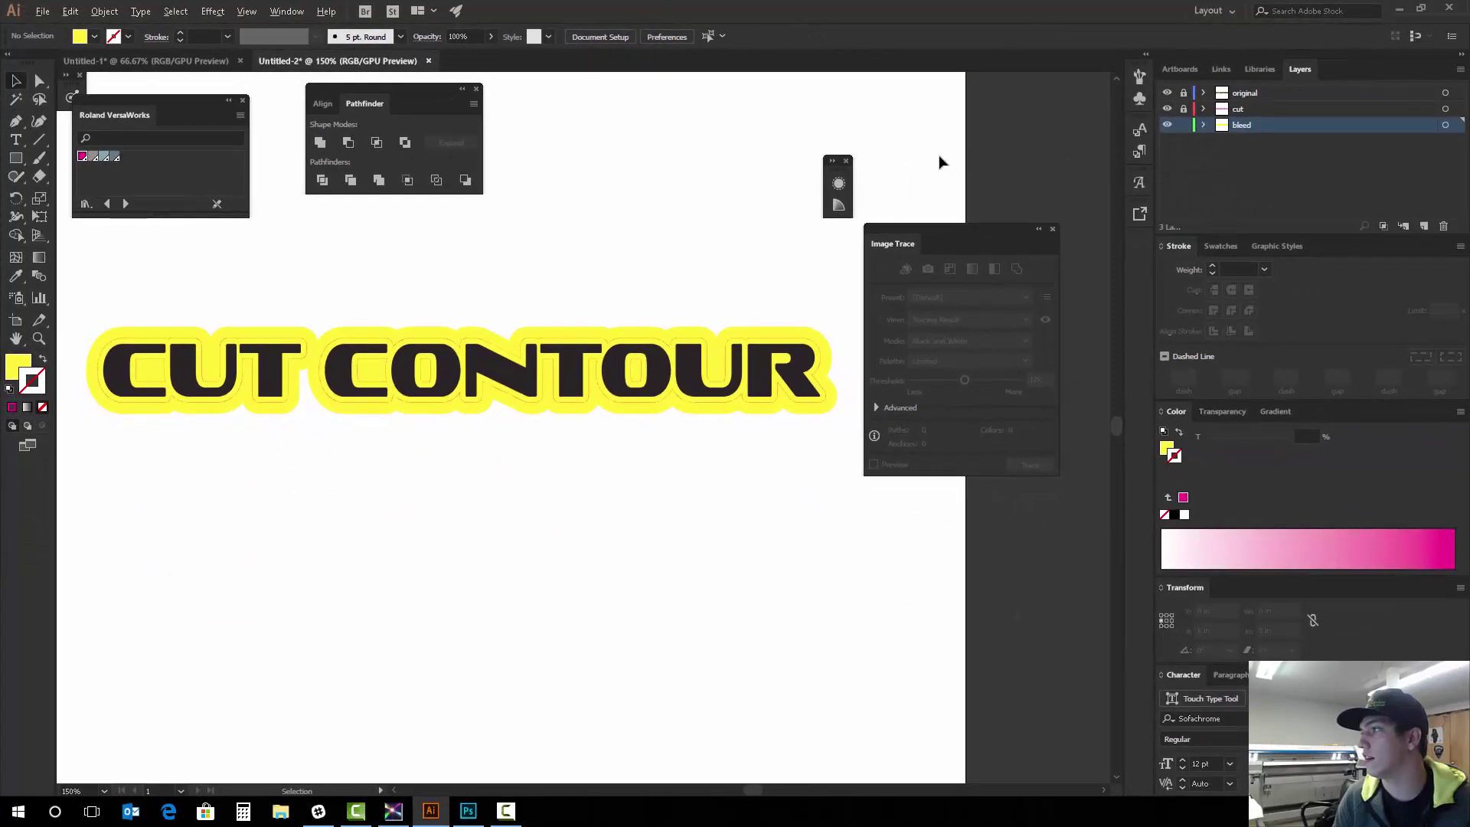
{"action": "scroll", "coordinate": [1253, 197], "scroll_direction": "down", "scroll_amount": 2}
{"action": "scroll", "coordinate": [990, 149], "scroll_direction": "right", "scroll_amount": 2}
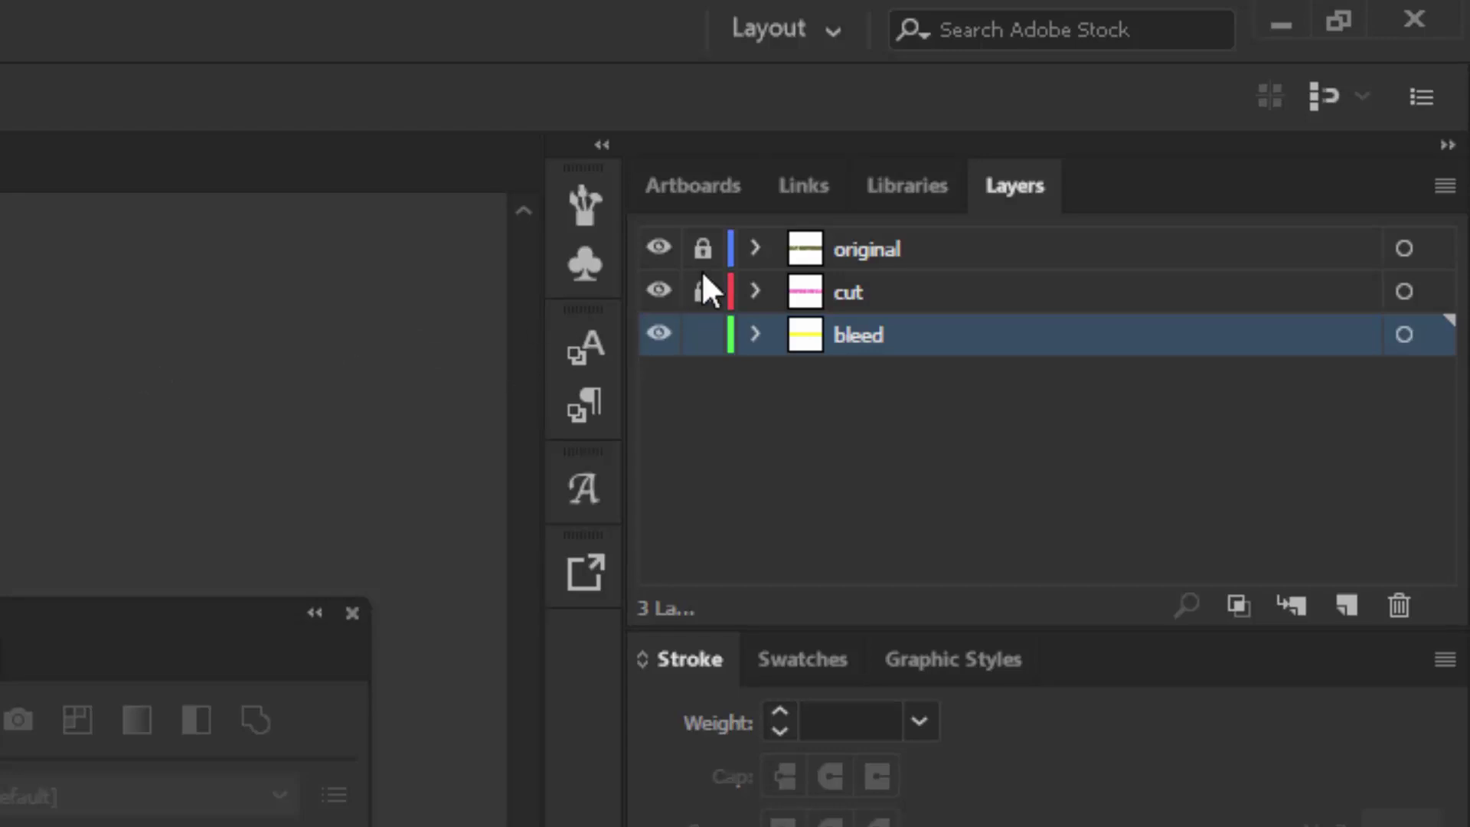
Unlock the original and cut layers, move the shape panel aside and clear the selection.
{"action": "left_click", "coordinate": [702, 249]}
{"action": "left_click", "coordinate": [703, 292]}
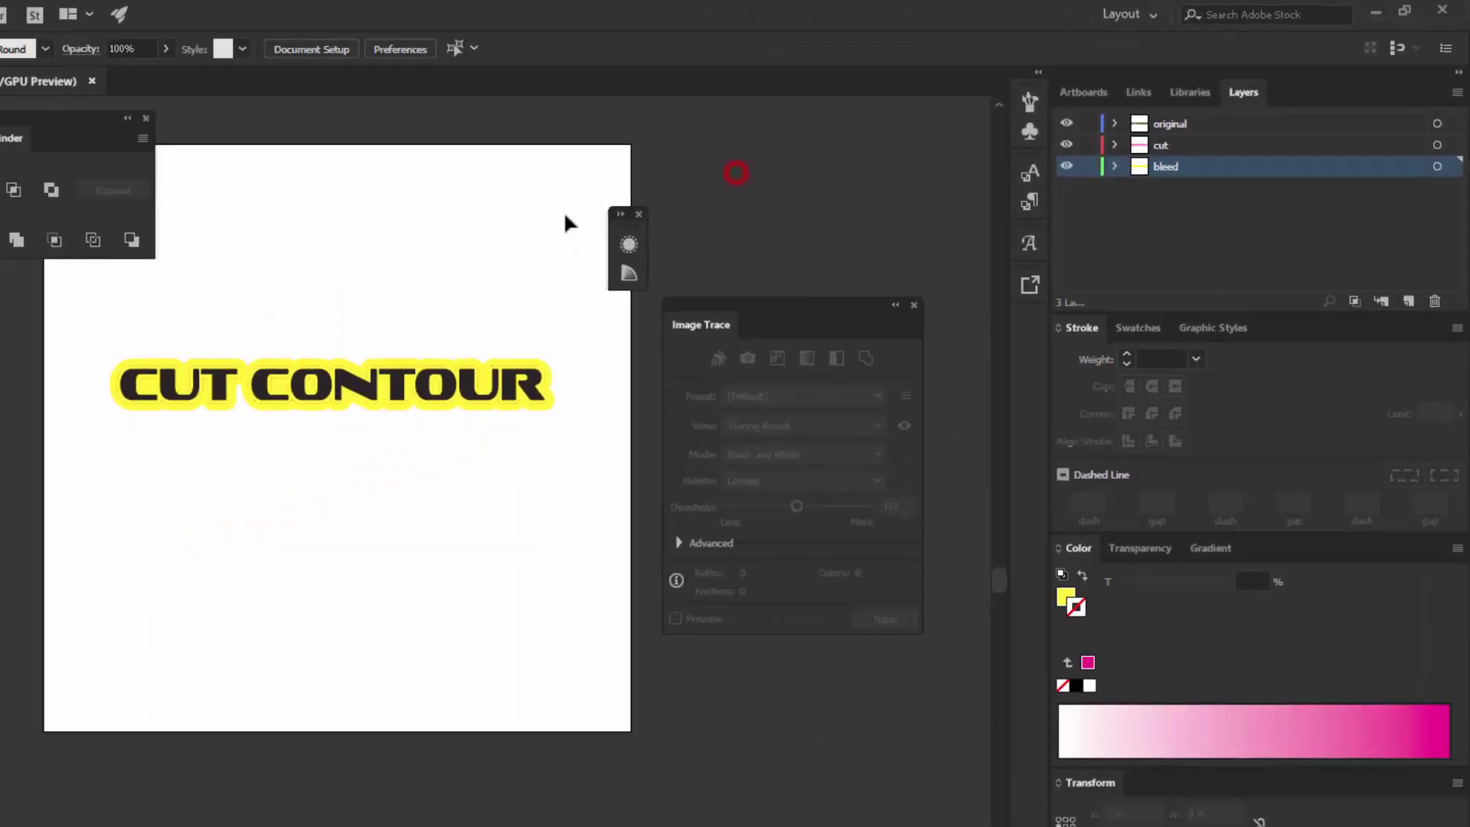
{"action": "scroll", "coordinate": [564, 218], "scroll_direction": "right", "scroll_amount": 2}
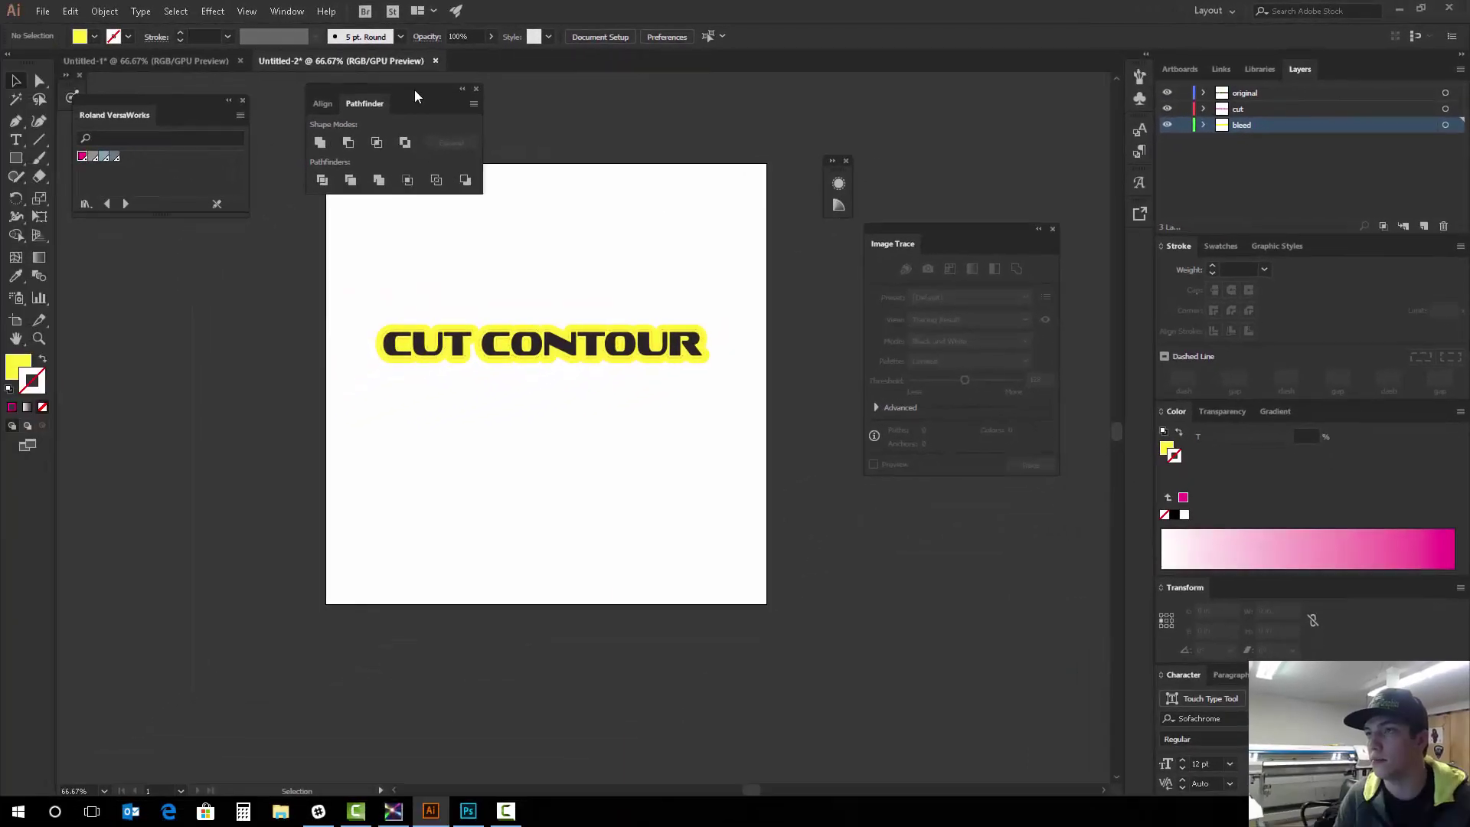
{"action": "left_click_drag", "start_coordinate": [415, 89], "coordinate": [177, 241]}
{"action": "left_click", "coordinate": [637, 217]}
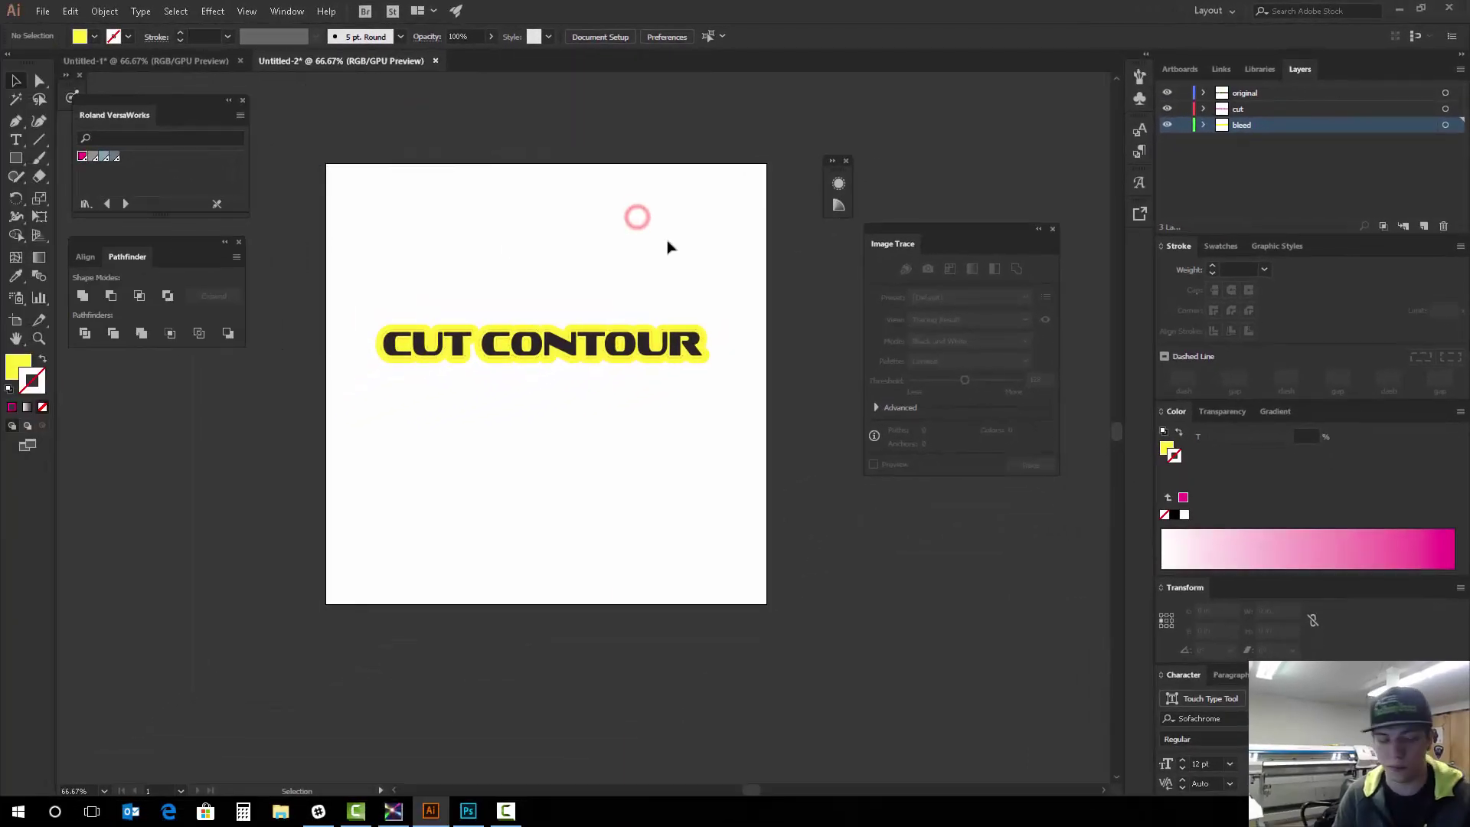
Select all artwork and flatten its transparency with the [High Resolution] preset.
{"action": "key", "text": "ctrl+a"}
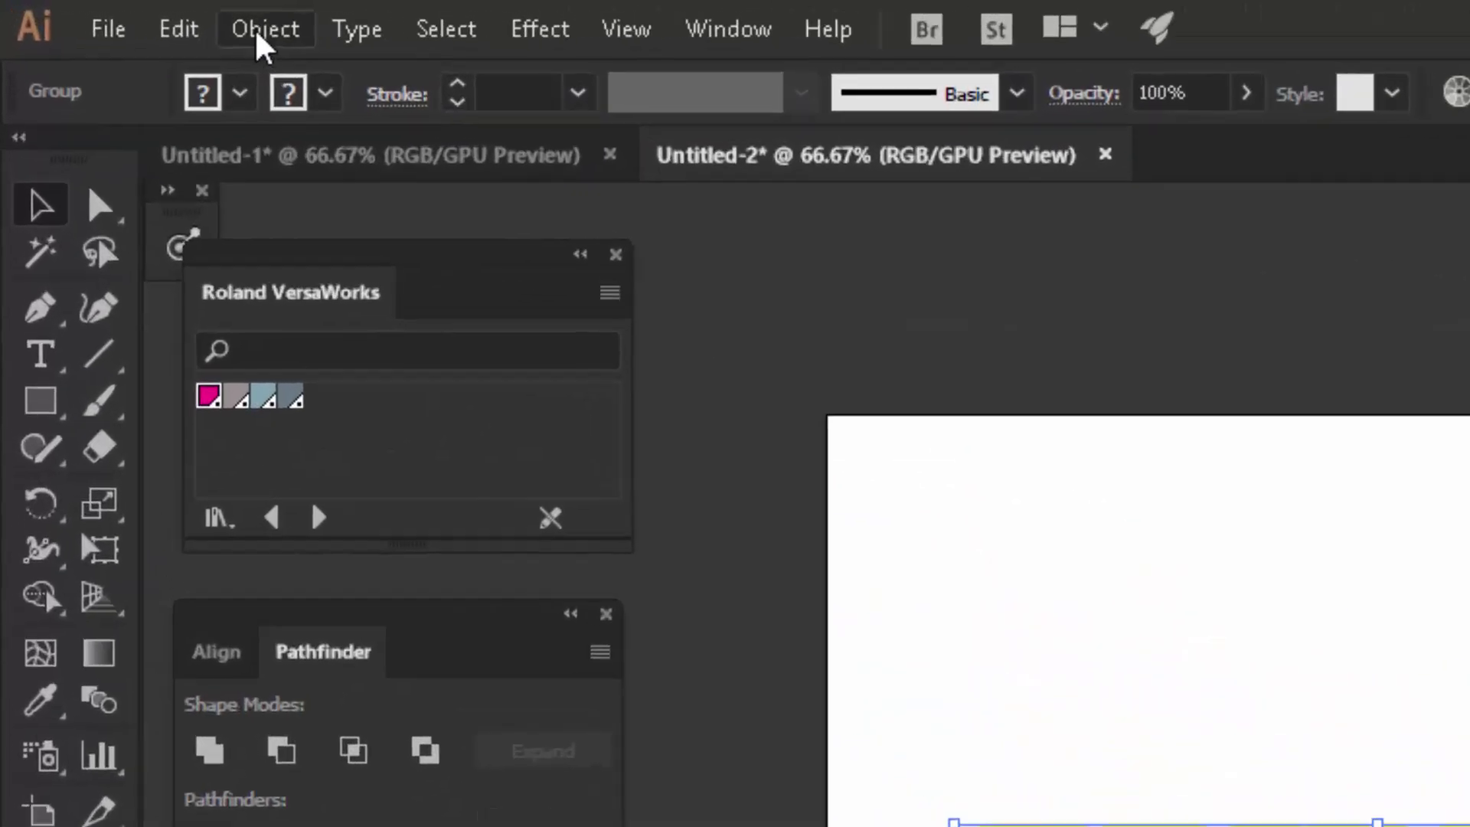
{"action": "left_click", "coordinate": [100, 12]}
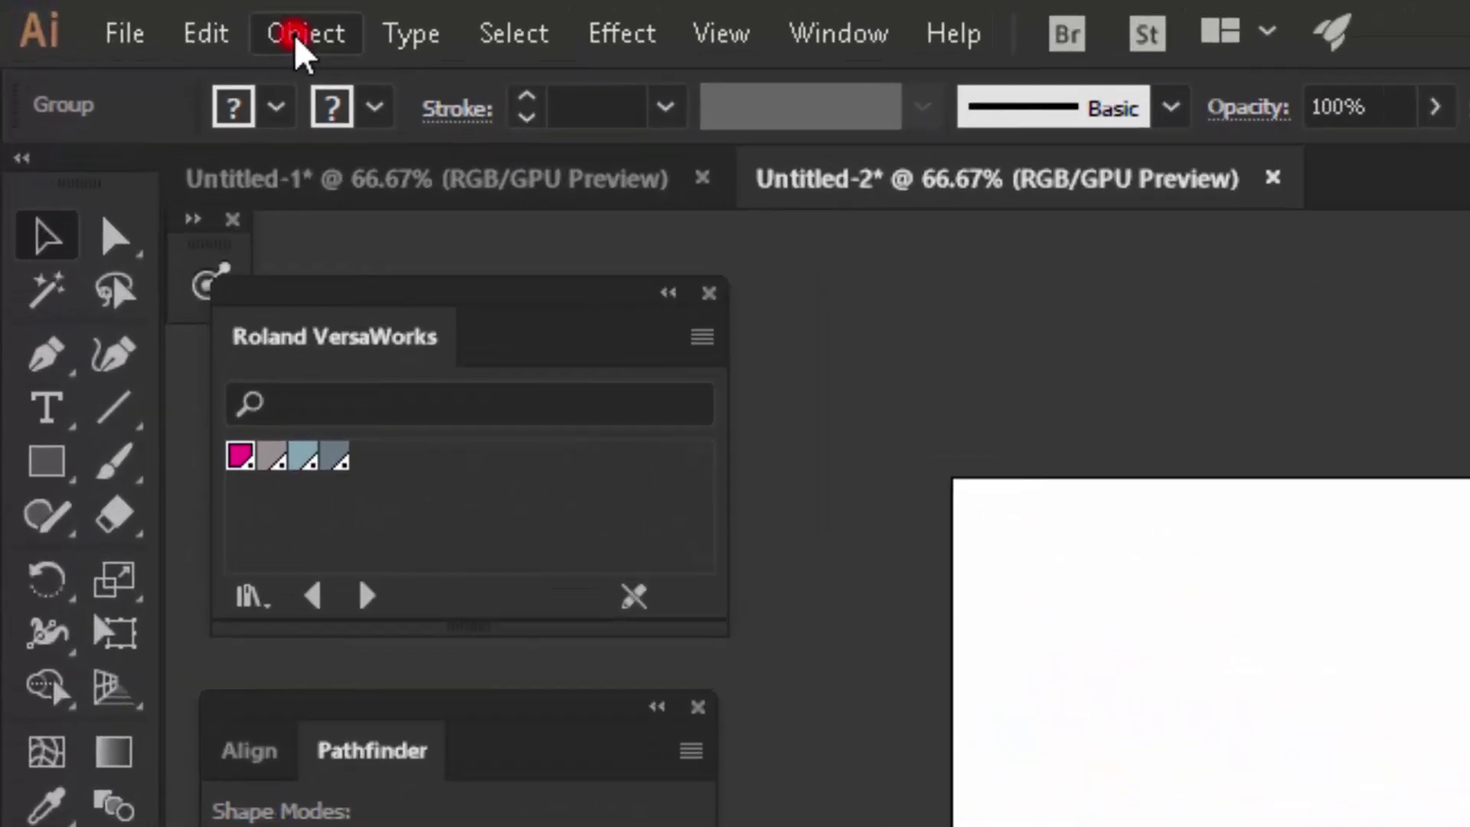
{"action": "left_click", "coordinate": [657, 803]}
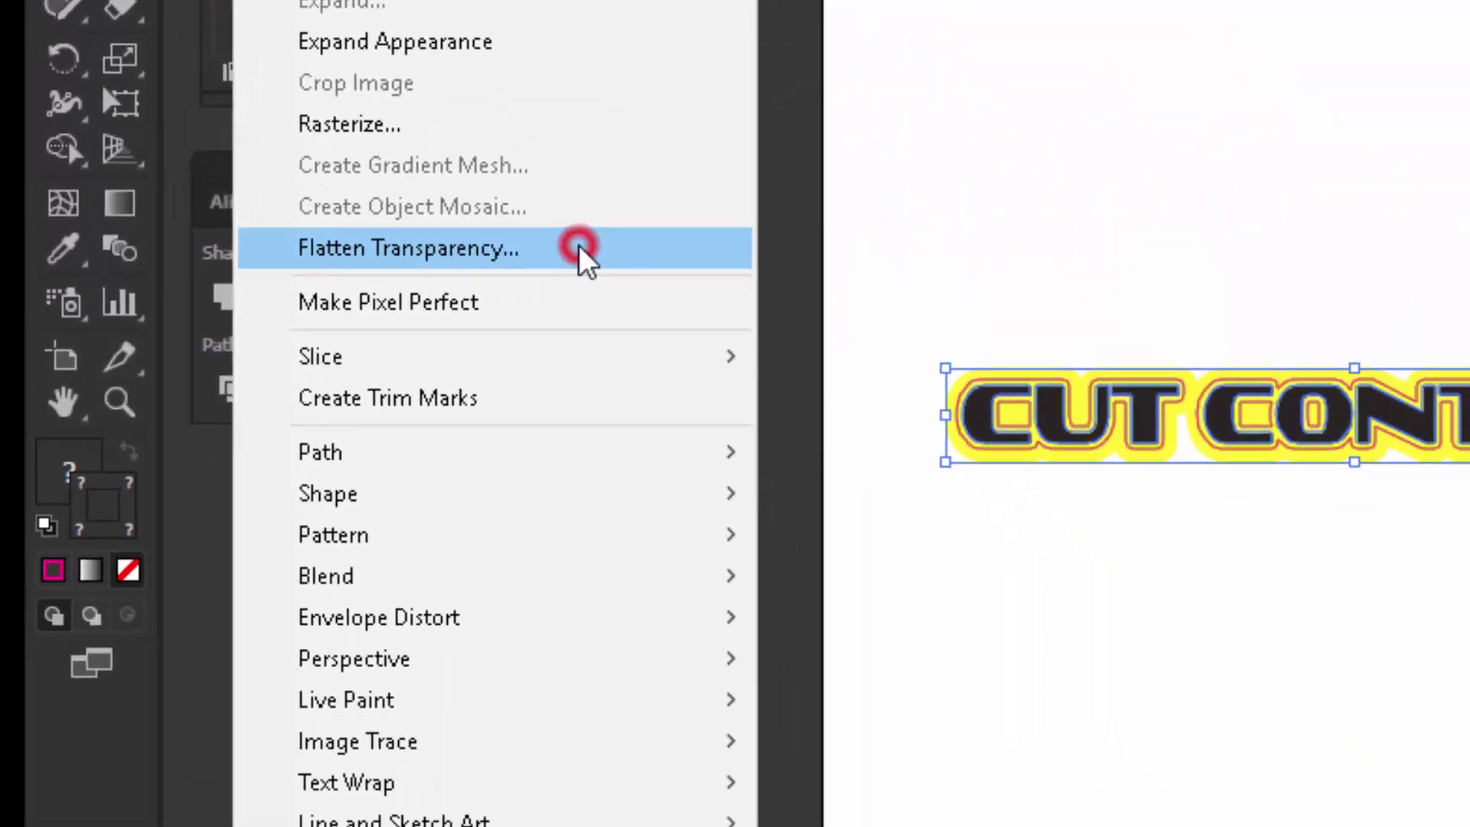
{"action": "left_click", "coordinate": [422, 133]}
{"action": "left_click", "coordinate": [404, 193]}
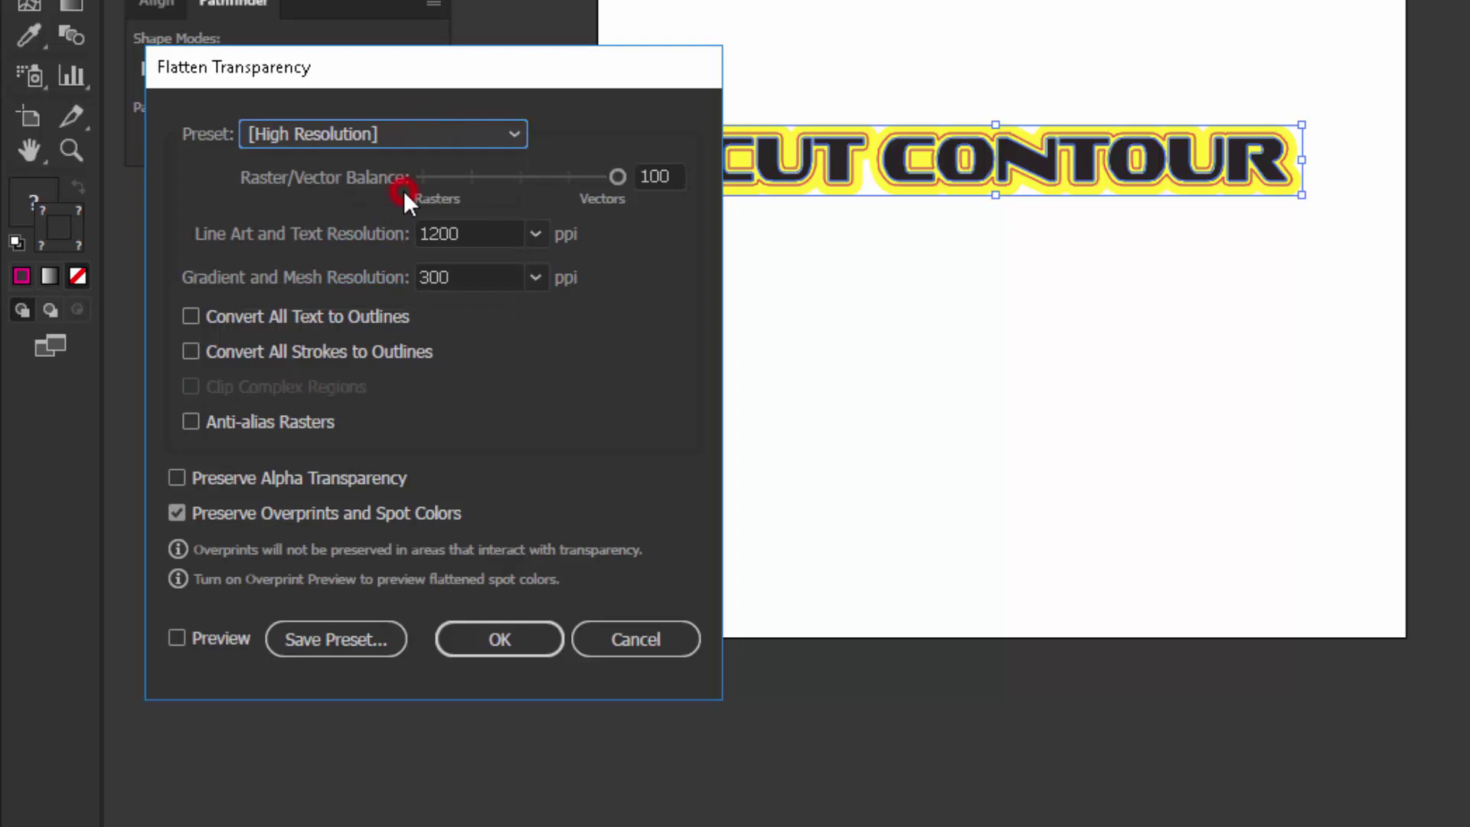
{"action": "left_click", "coordinate": [520, 639]}
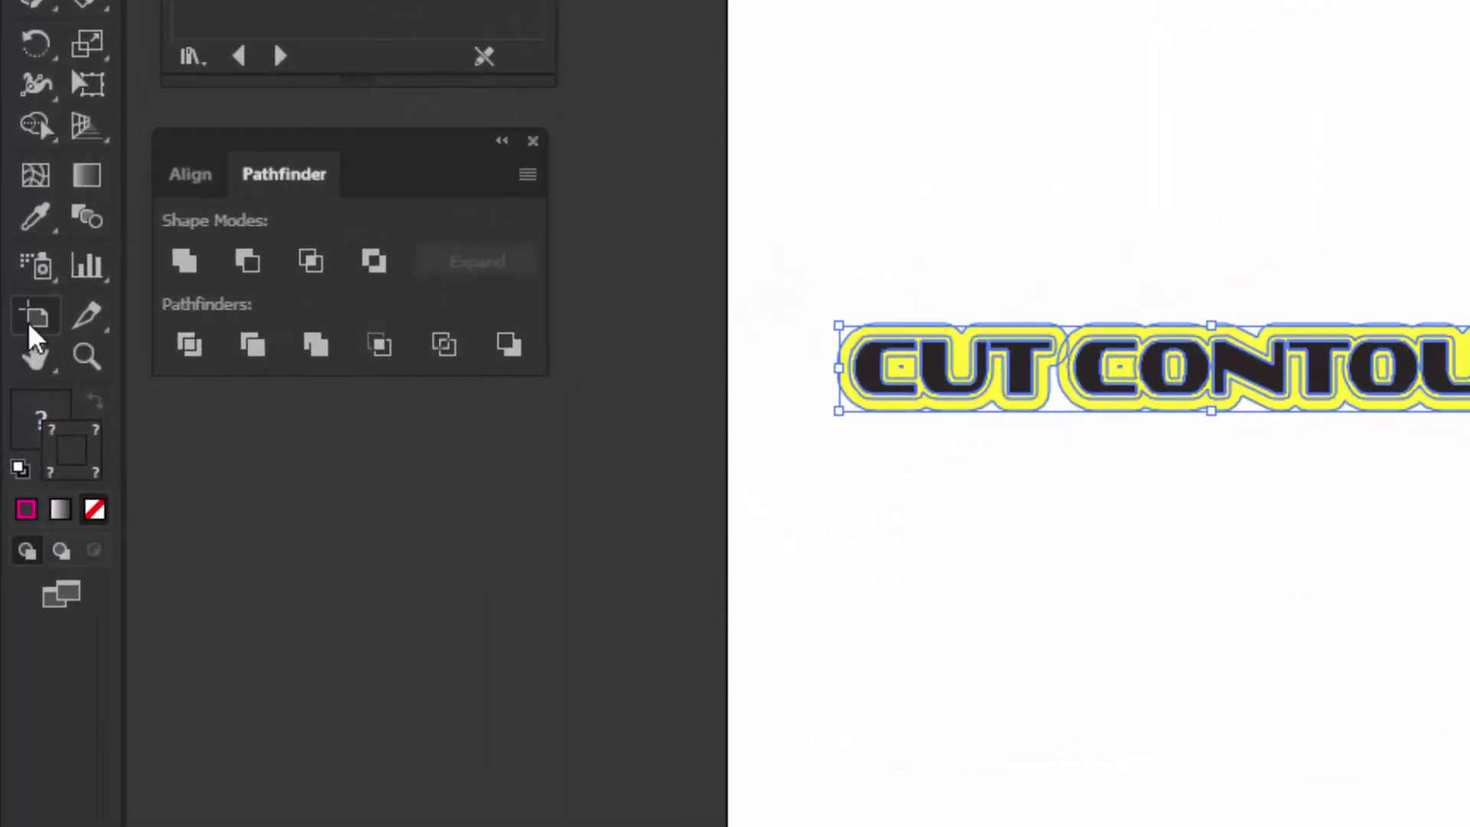
Fit the artboard to the artwork bounds (about 9.09 × 1.05 in) and zoom to check the edges.
{"action": "left_click", "coordinate": [32, 320]}
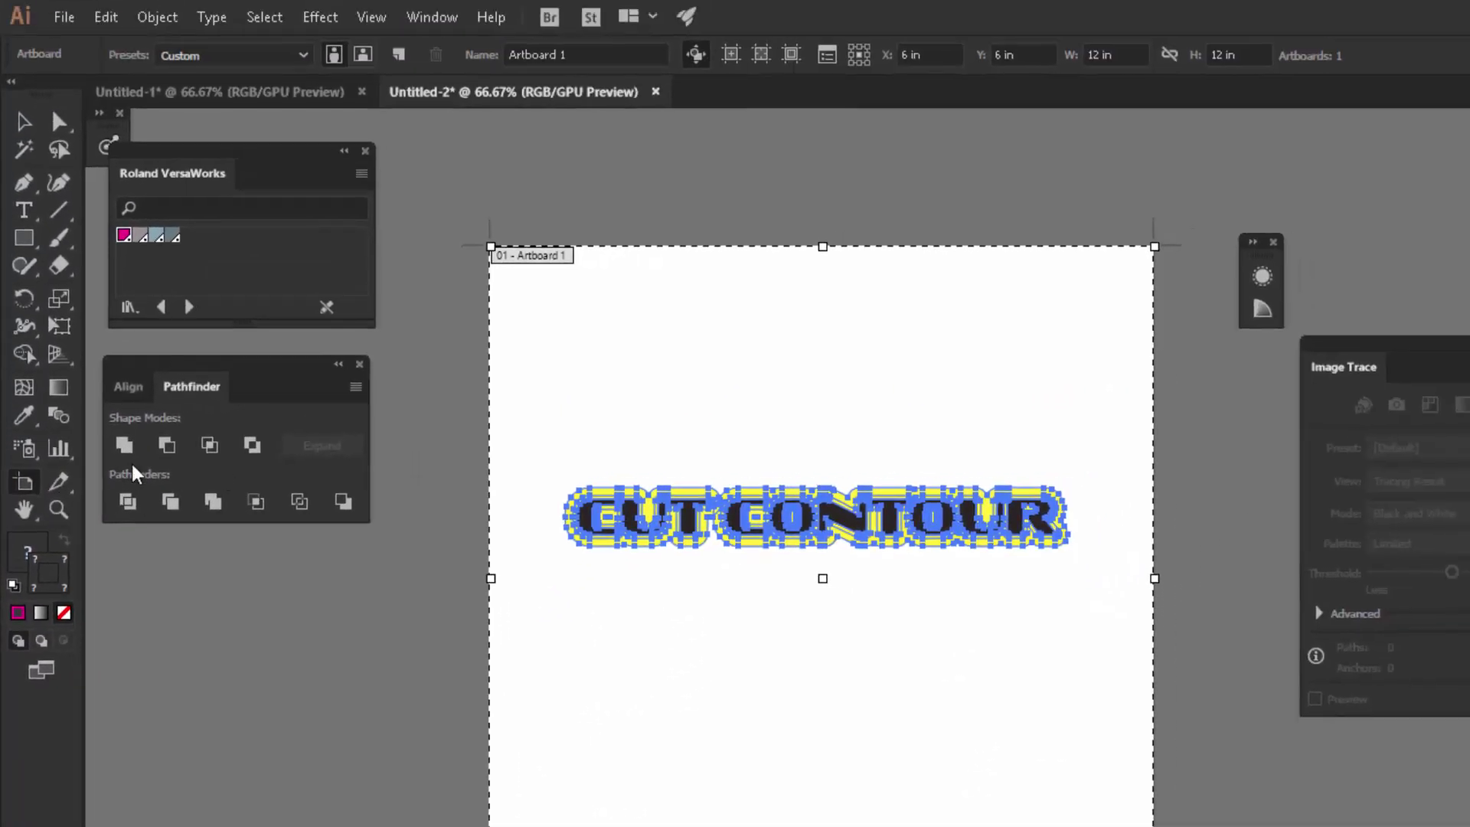
{"action": "left_click", "coordinate": [303, 55]}
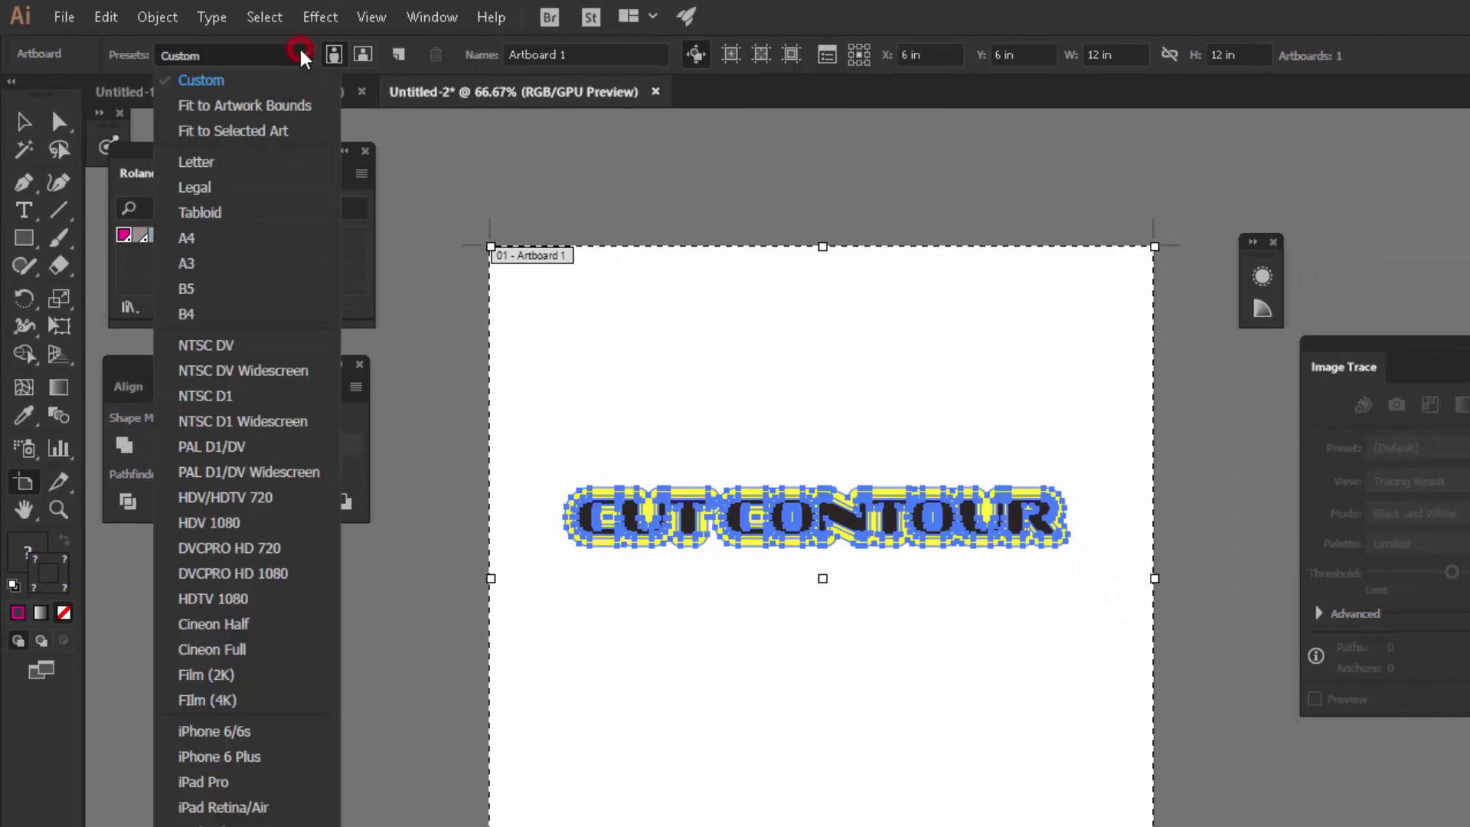
{"action": "left_click", "coordinate": [278, 107]}
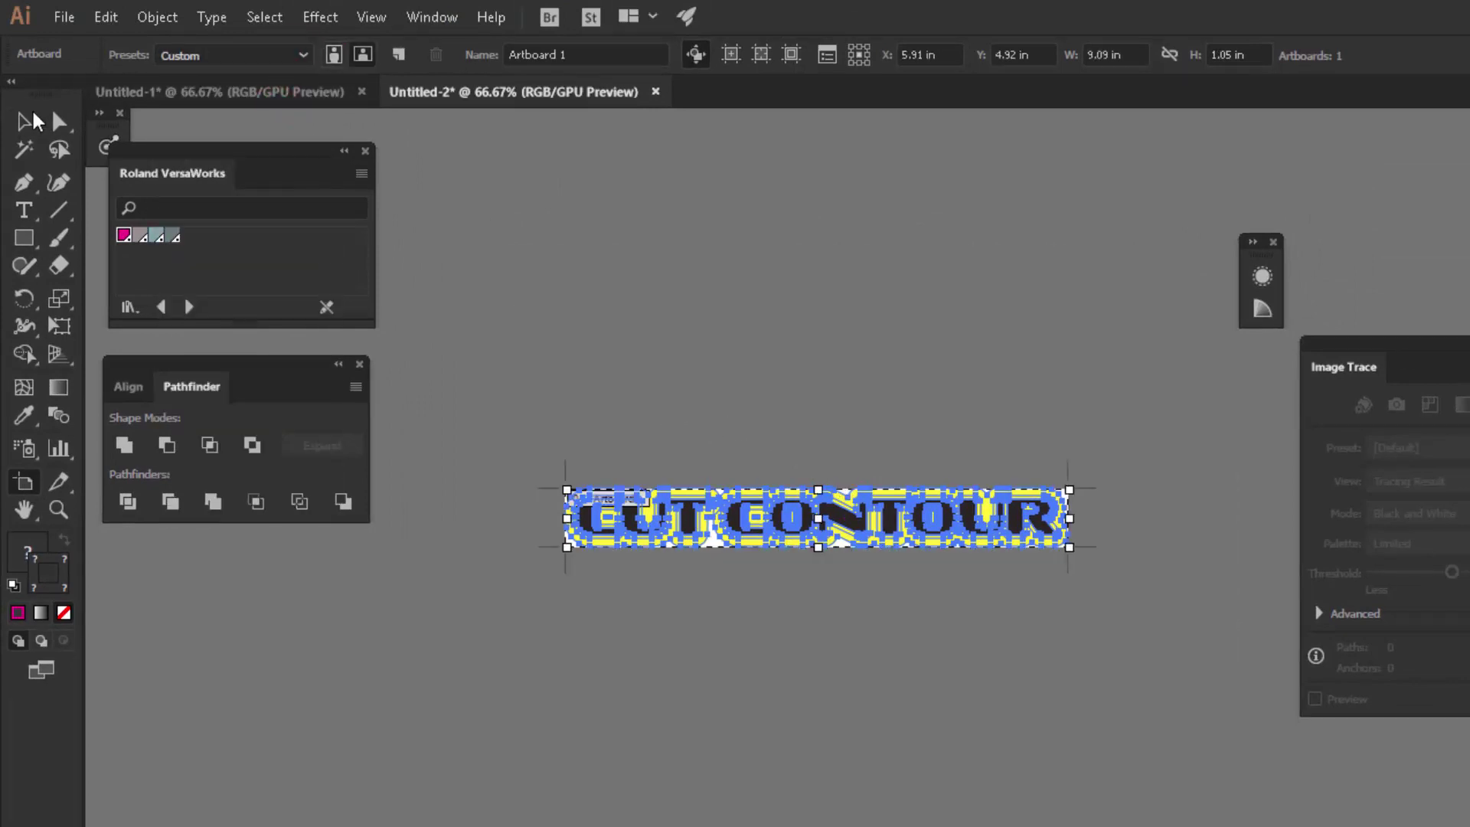
{"action": "left_click", "coordinate": [21, 120]}
{"action": "scroll", "coordinate": [722, 509], "scroll_direction": "up", "scroll_amount": 3}
{"action": "scroll", "coordinate": [452, 367], "scroll_direction": "up", "scroll_amount": 3}
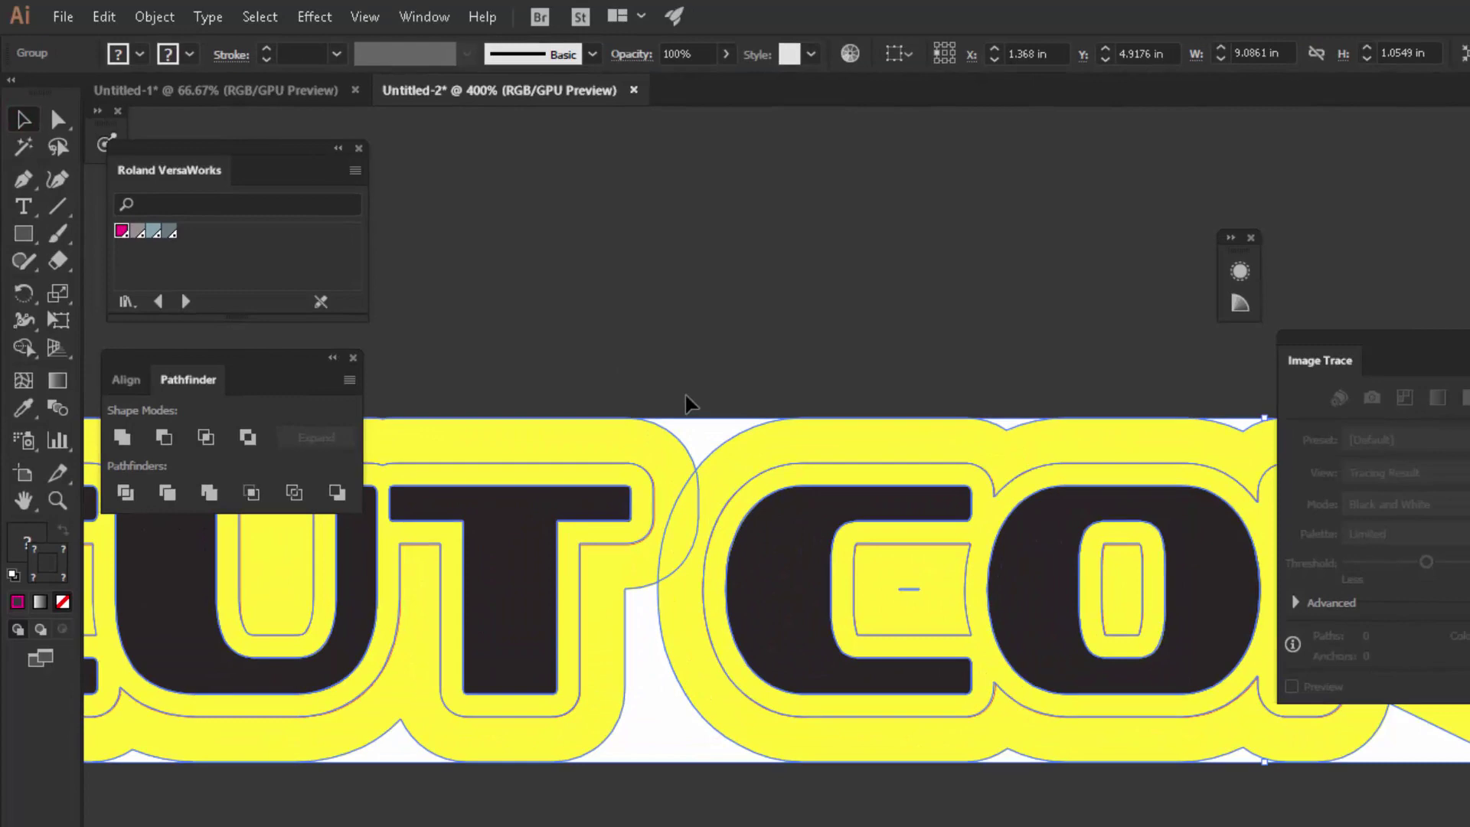
{"action": "scroll", "coordinate": [663, 402], "scroll_direction": "down", "scroll_amount": 1}
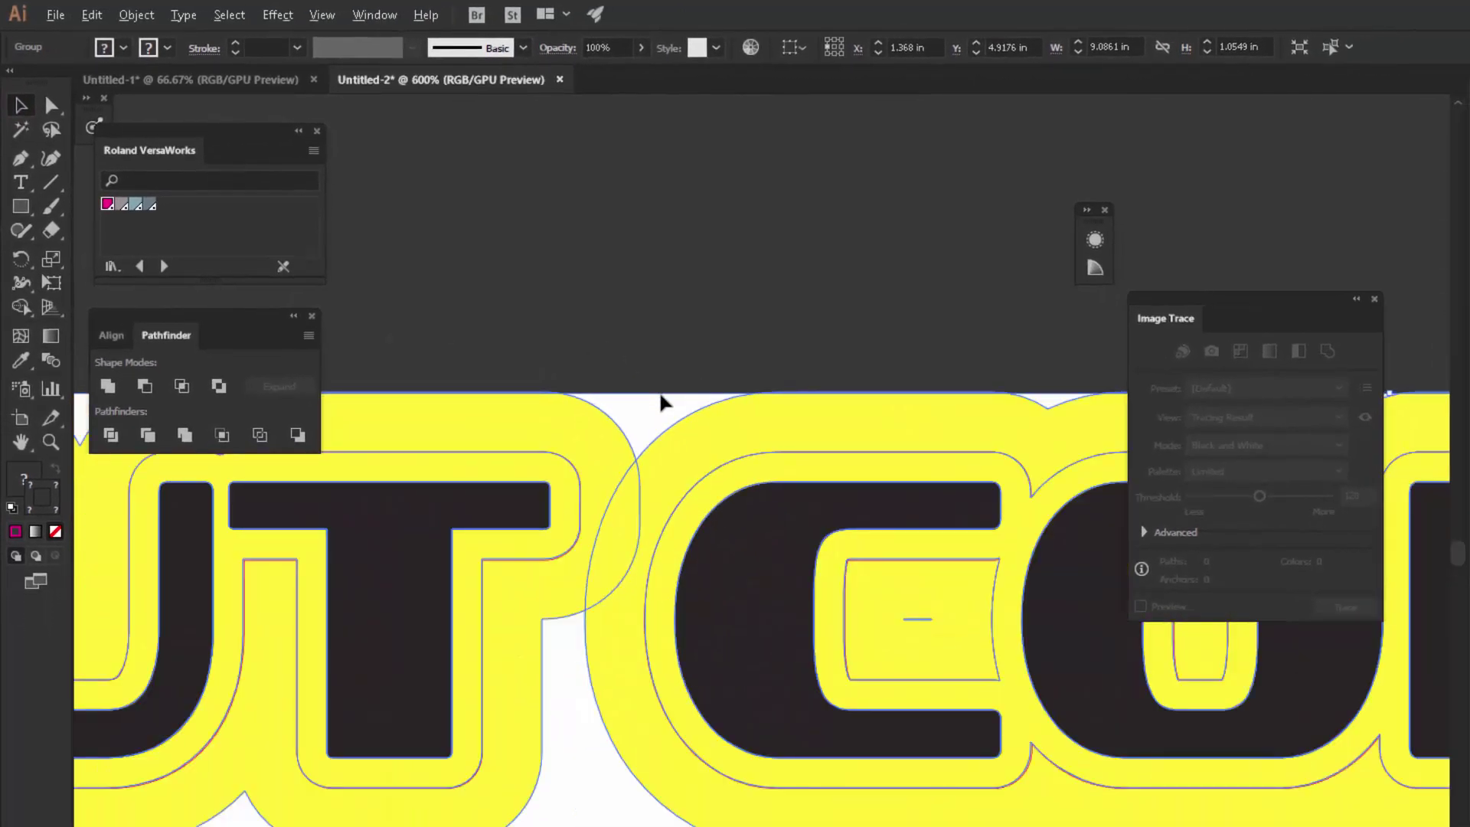
{"action": "scroll", "coordinate": [811, 436], "scroll_direction": "down", "scroll_amount": 6}
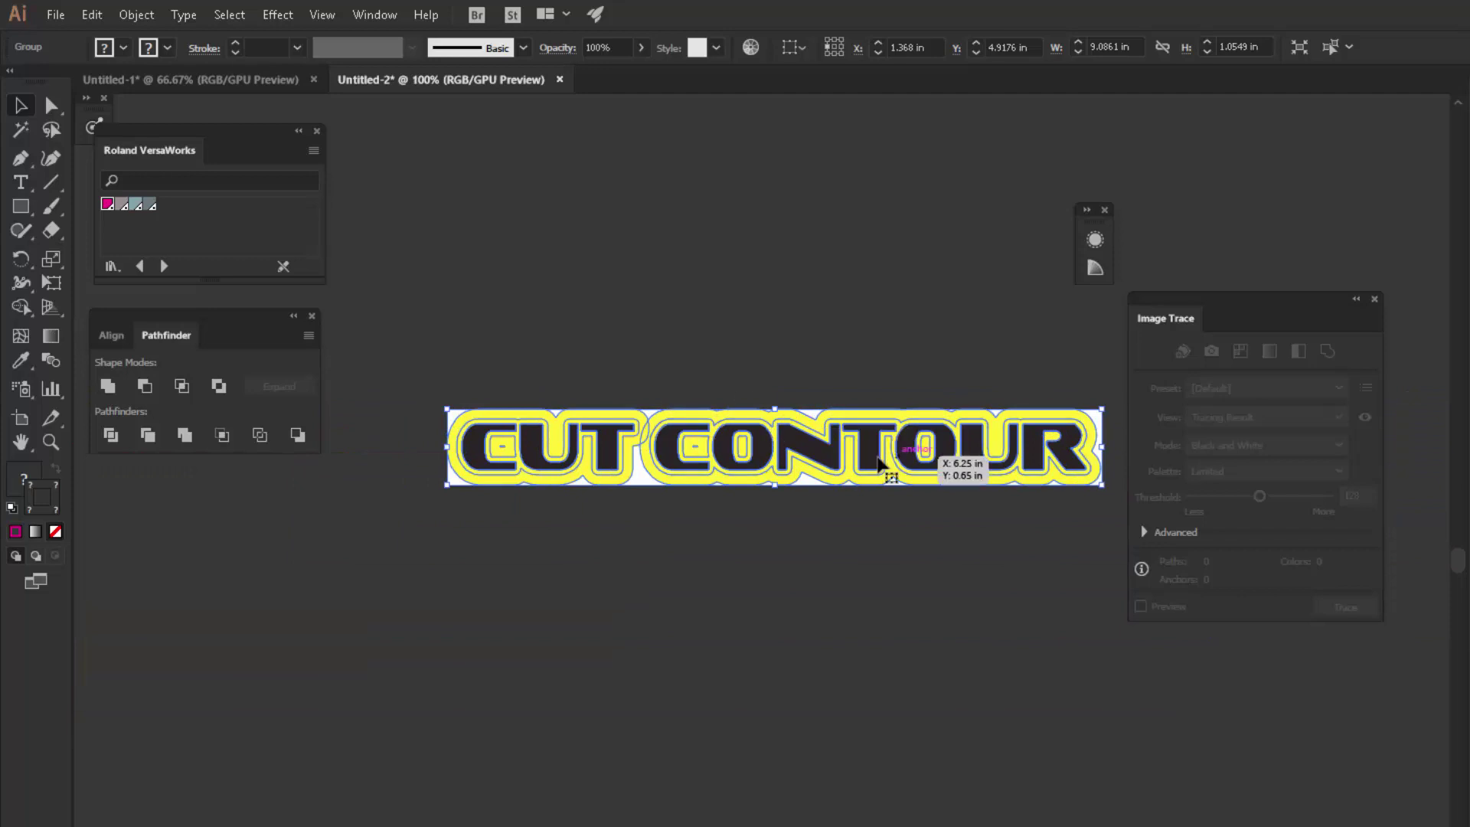
Save the document as Illustrator EPS (*.EPS) with the file name 'test contour'.
{"action": "left_click", "coordinate": [48, 16]}
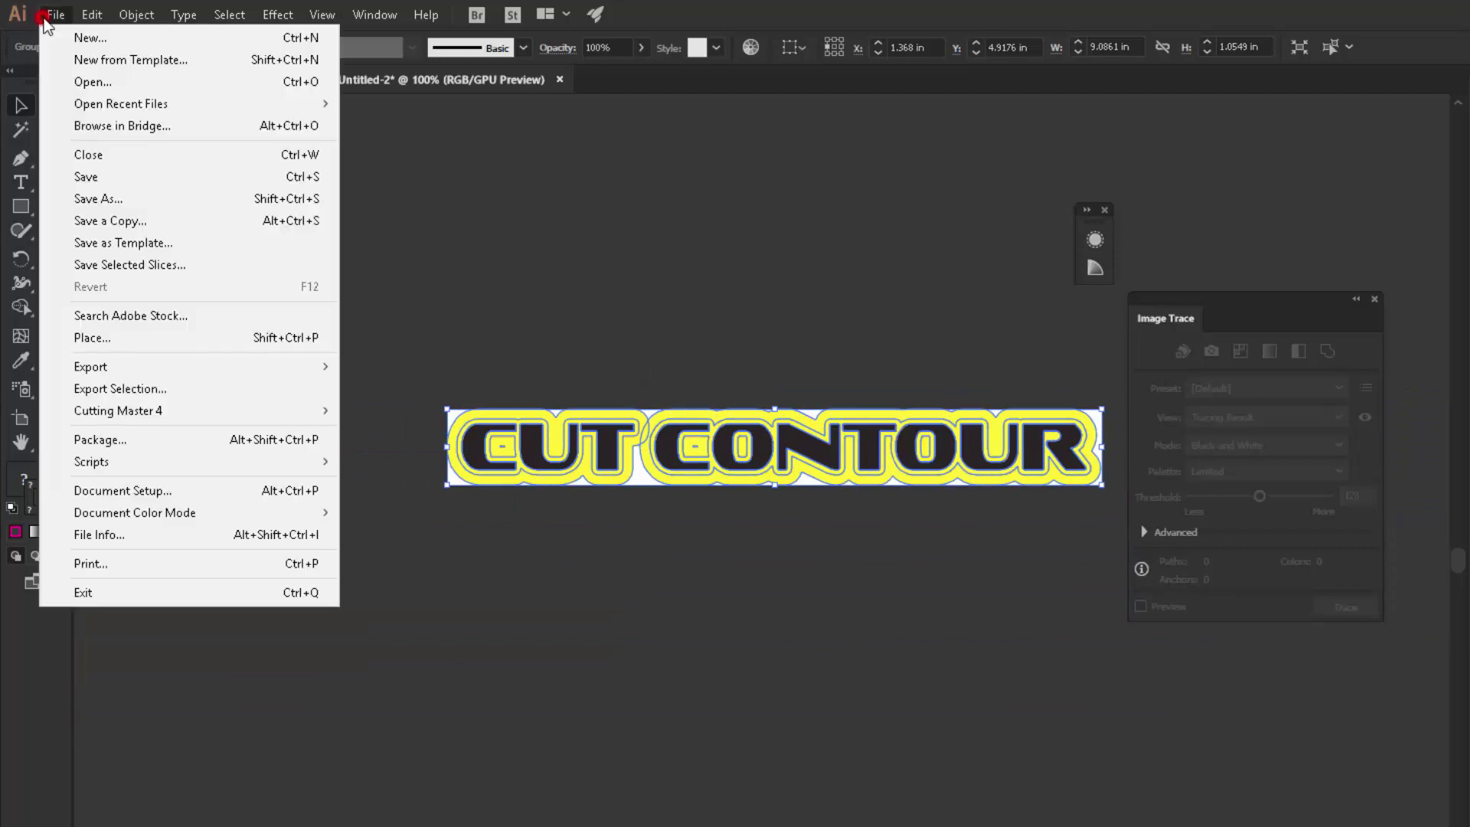
{"action": "left_click", "coordinate": [88, 177]}
{"action": "left_click", "coordinate": [467, 466]}
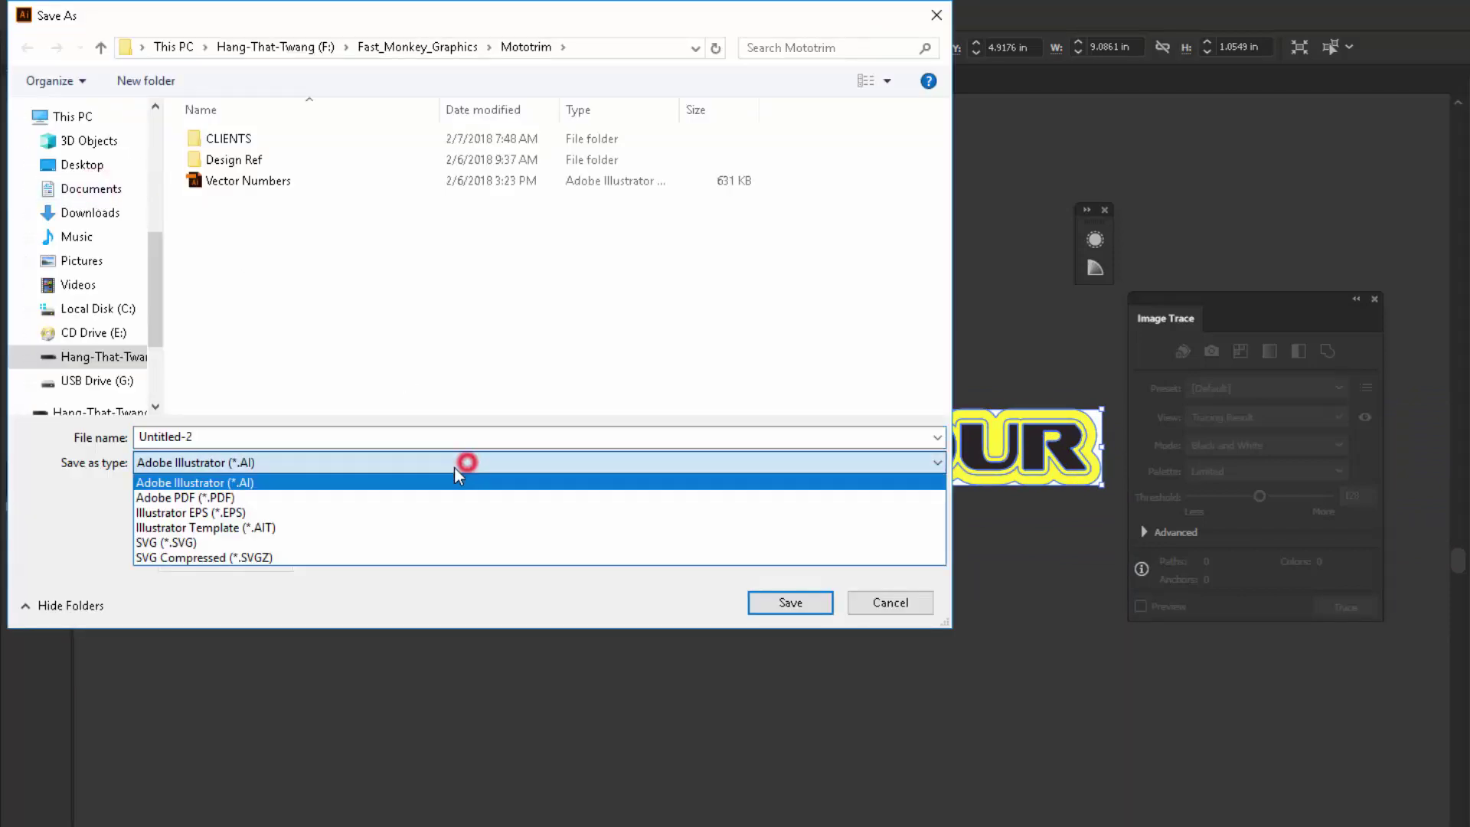
{"action": "left_click", "coordinate": [405, 509]}
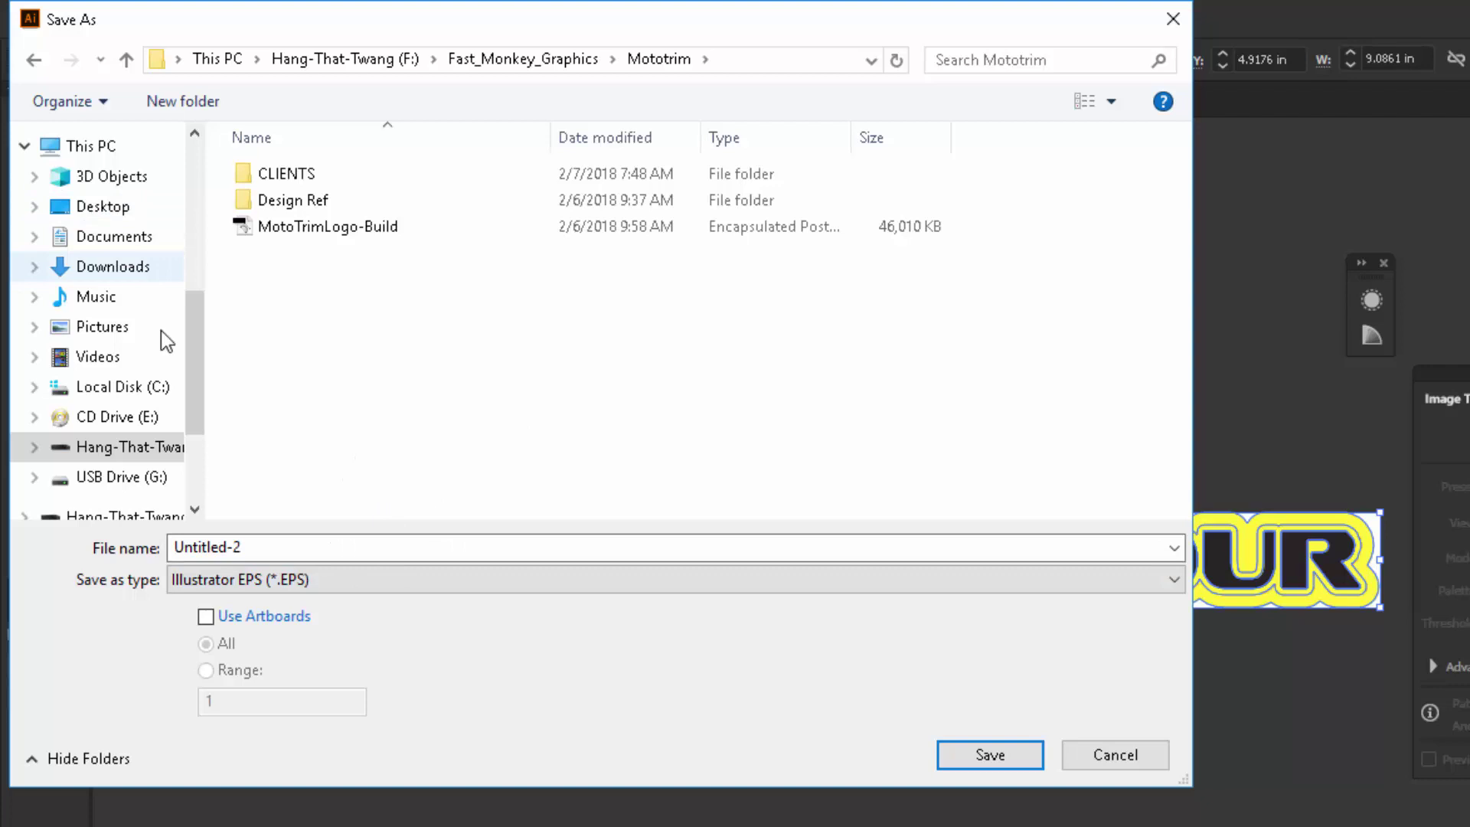
{"action": "double_click", "coordinate": [288, 545]}
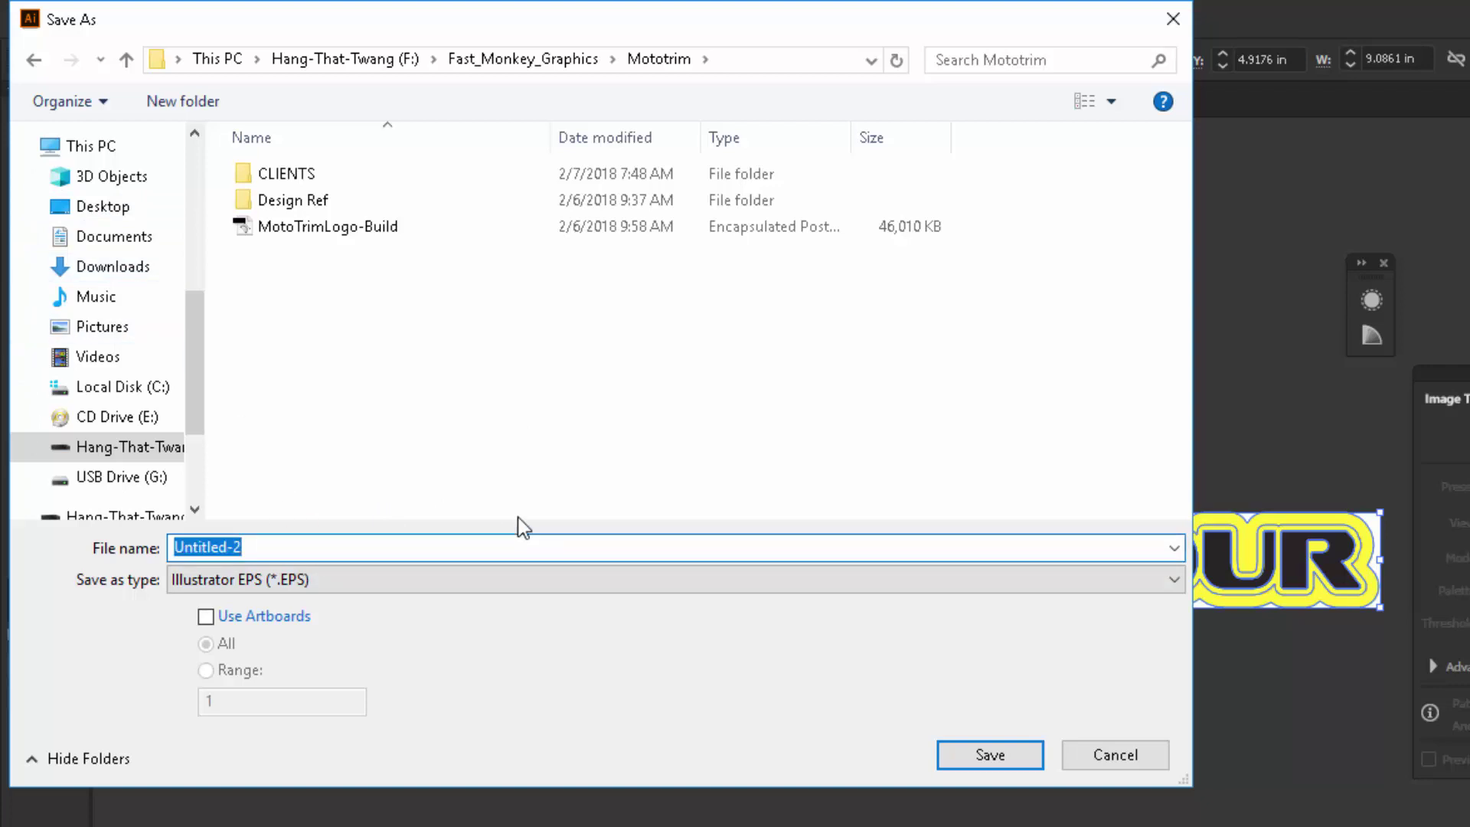
{"action": "type", "text": "test"}
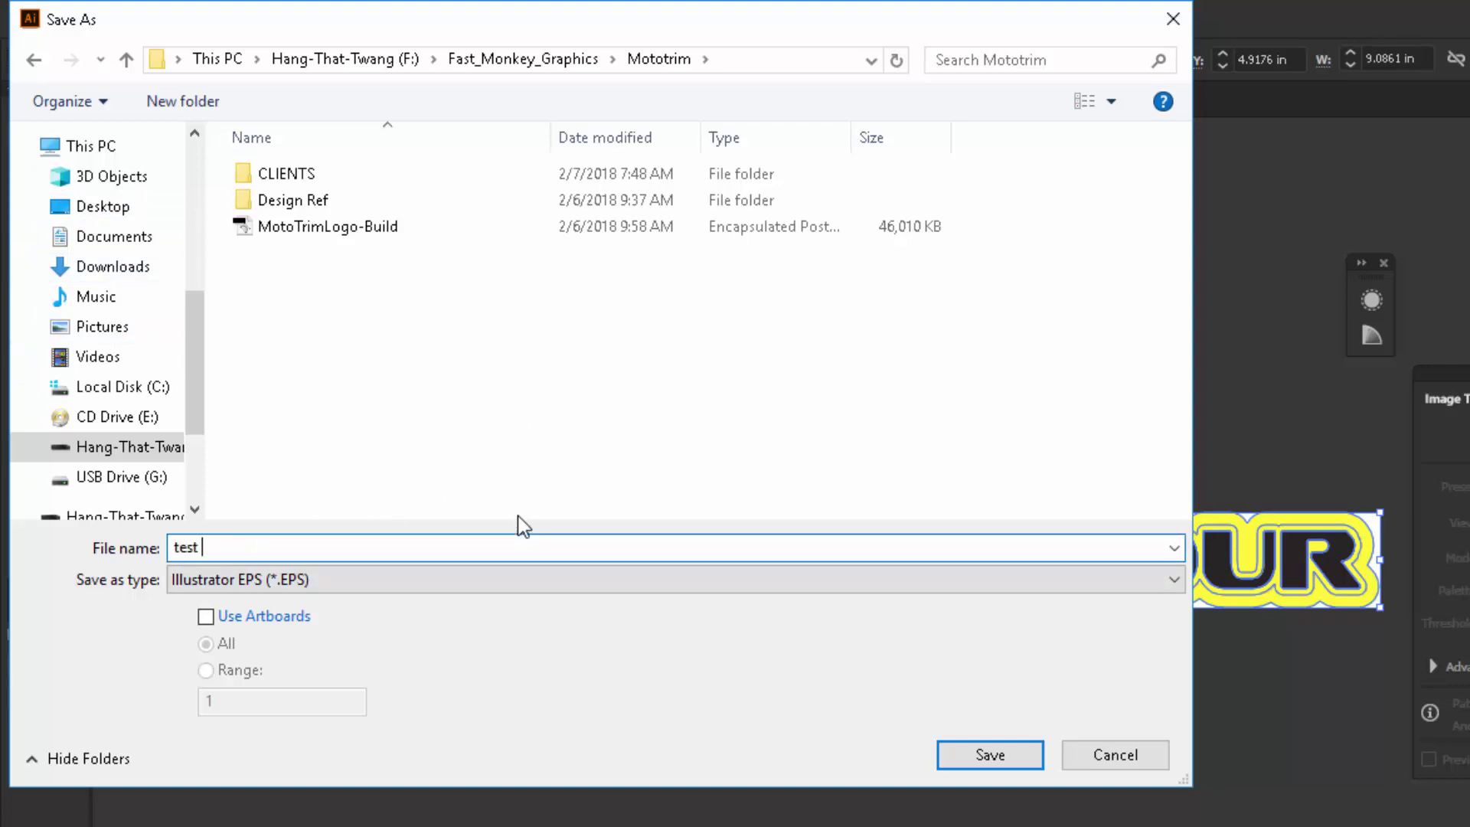
{"action": "type", "text": " contour"}
{"action": "key", "text": "Return"}
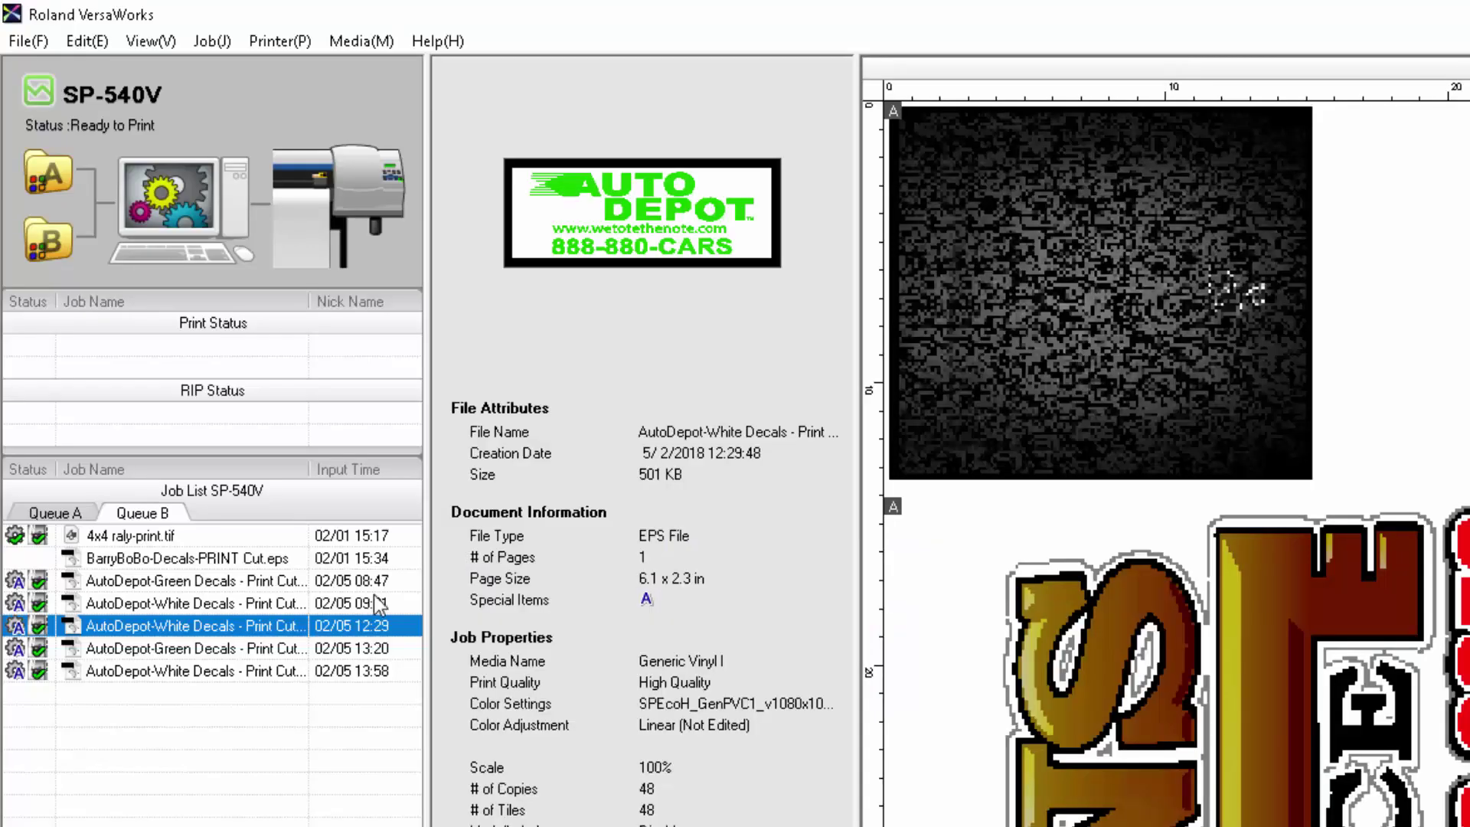
Start adding a job to Queue A and search the Documents folder for 'moto'.
{"action": "left_click", "coordinate": [49, 41]}
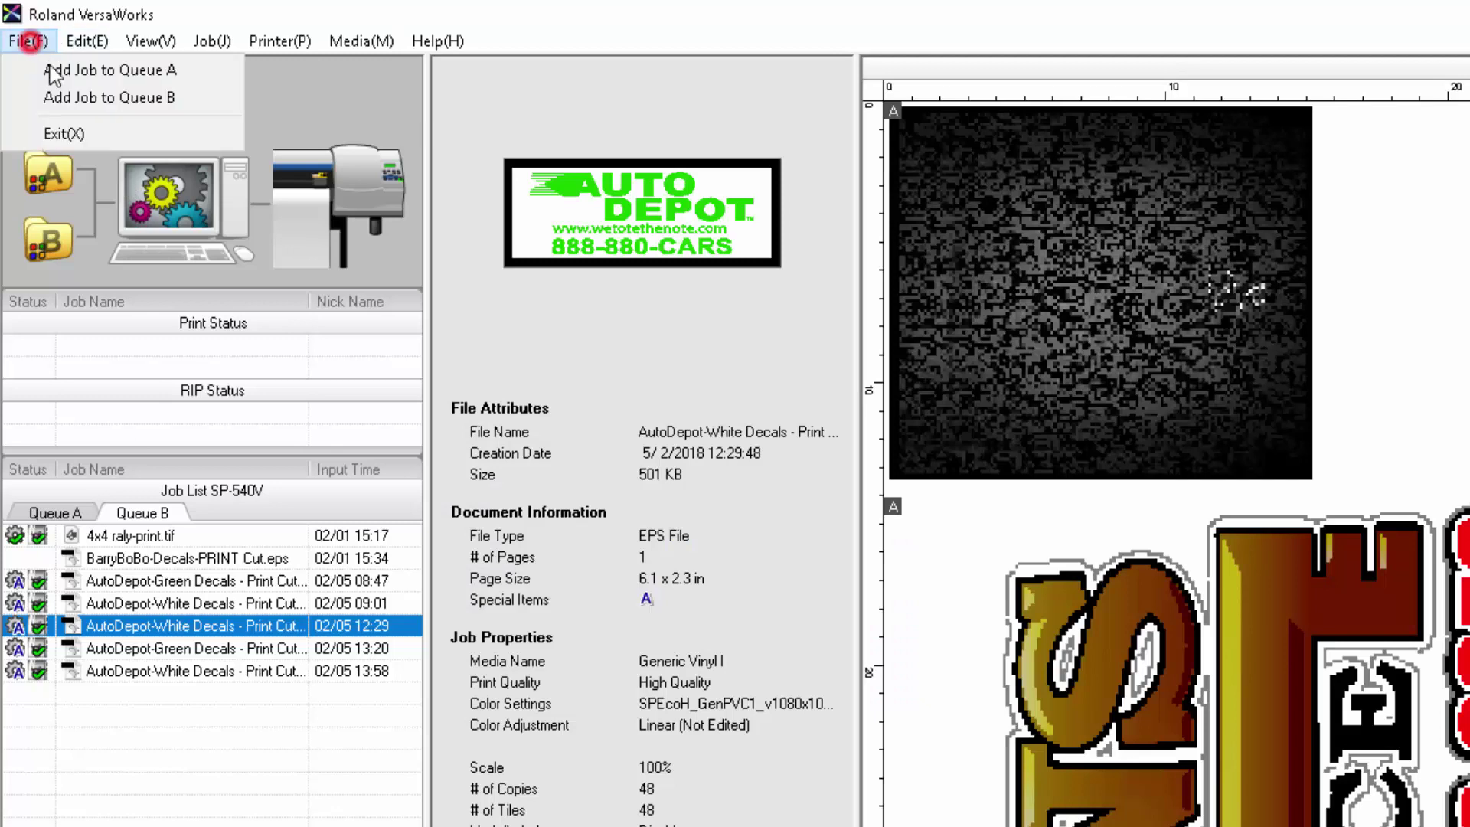
{"action": "left_click", "coordinate": [96, 63]}
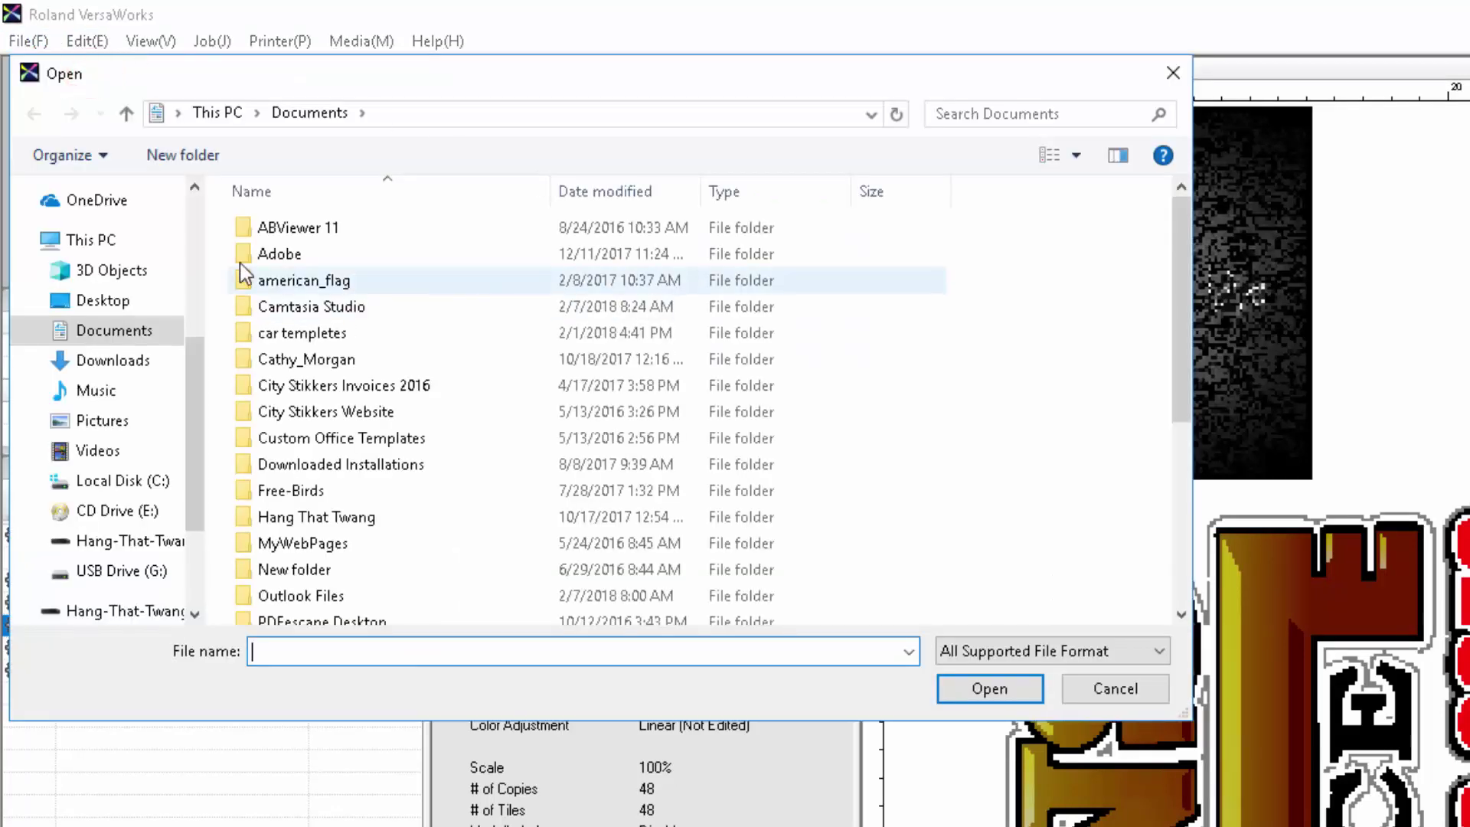
{"action": "left_click", "coordinate": [957, 112]}
{"action": "type", "text": "moto"}
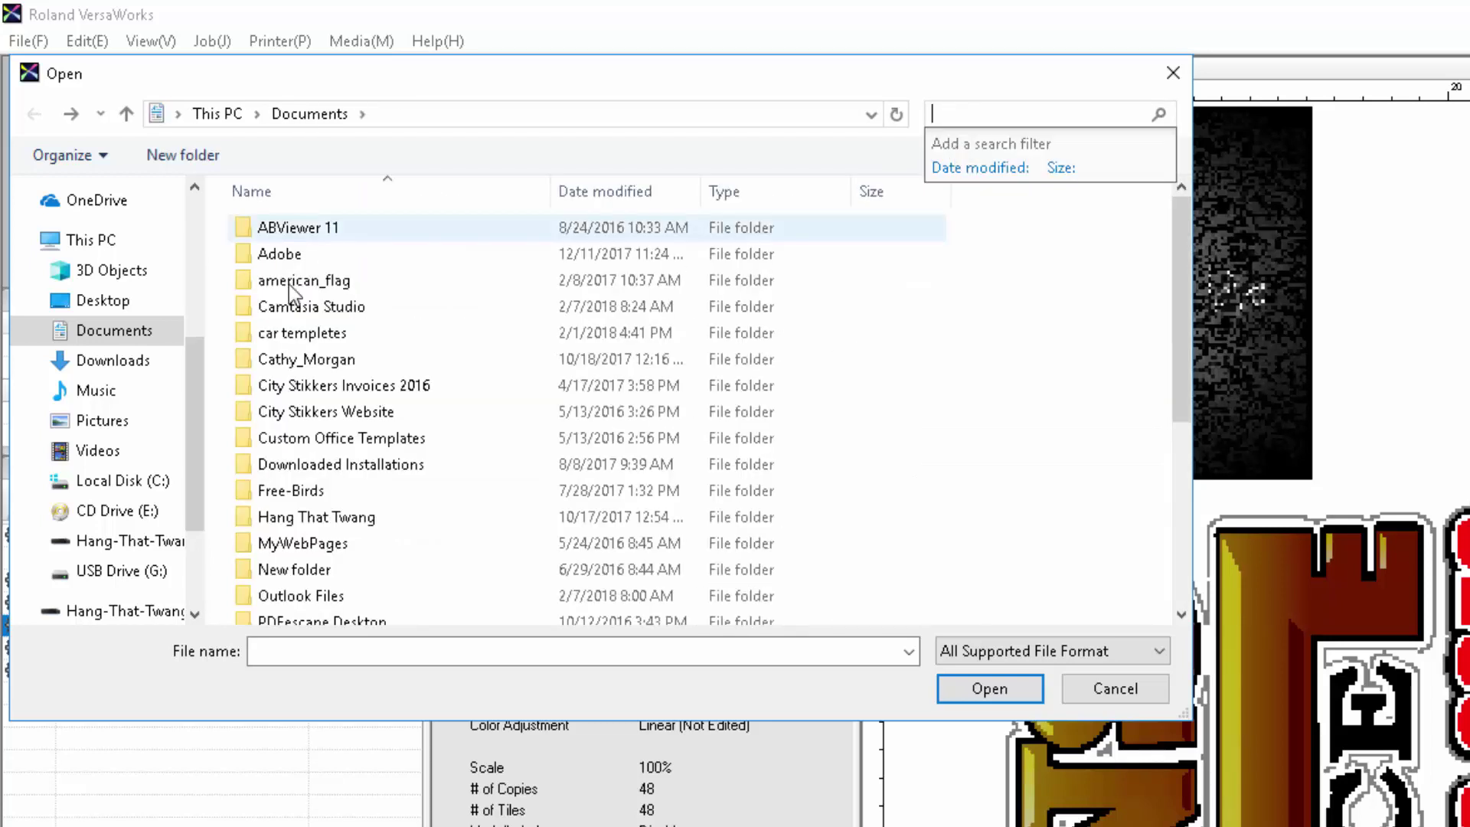
{"action": "scroll", "coordinate": [120, 283], "scroll_direction": "up", "scroll_amount": 5}
Find the Mototrim folder inside Fast_Monkey_Graphics and open test contour as the new job.
{"action": "left_click", "coordinate": [119, 287]}
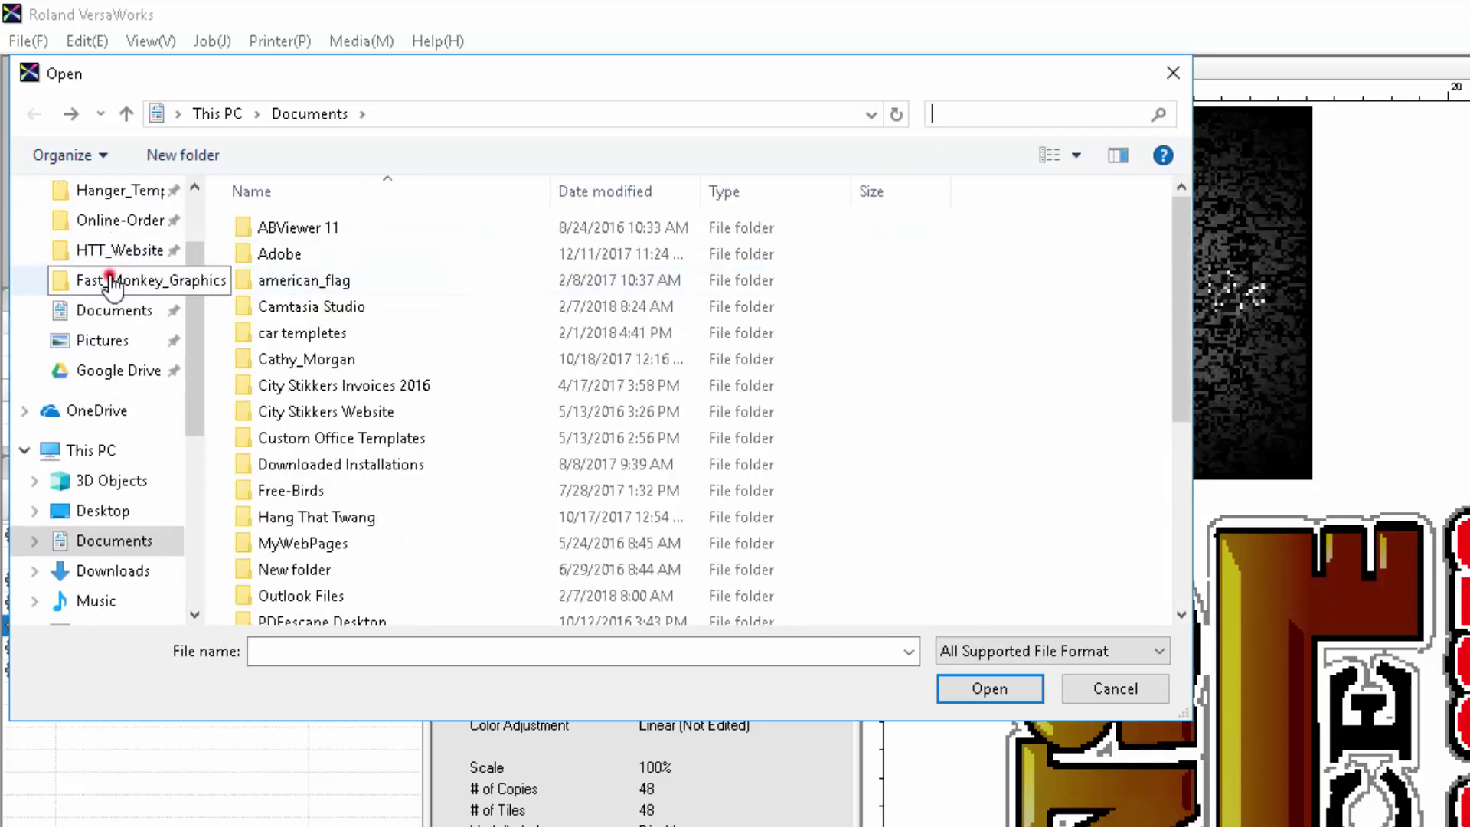
{"action": "left_click", "coordinate": [985, 119]}
{"action": "type", "text": "moto"}
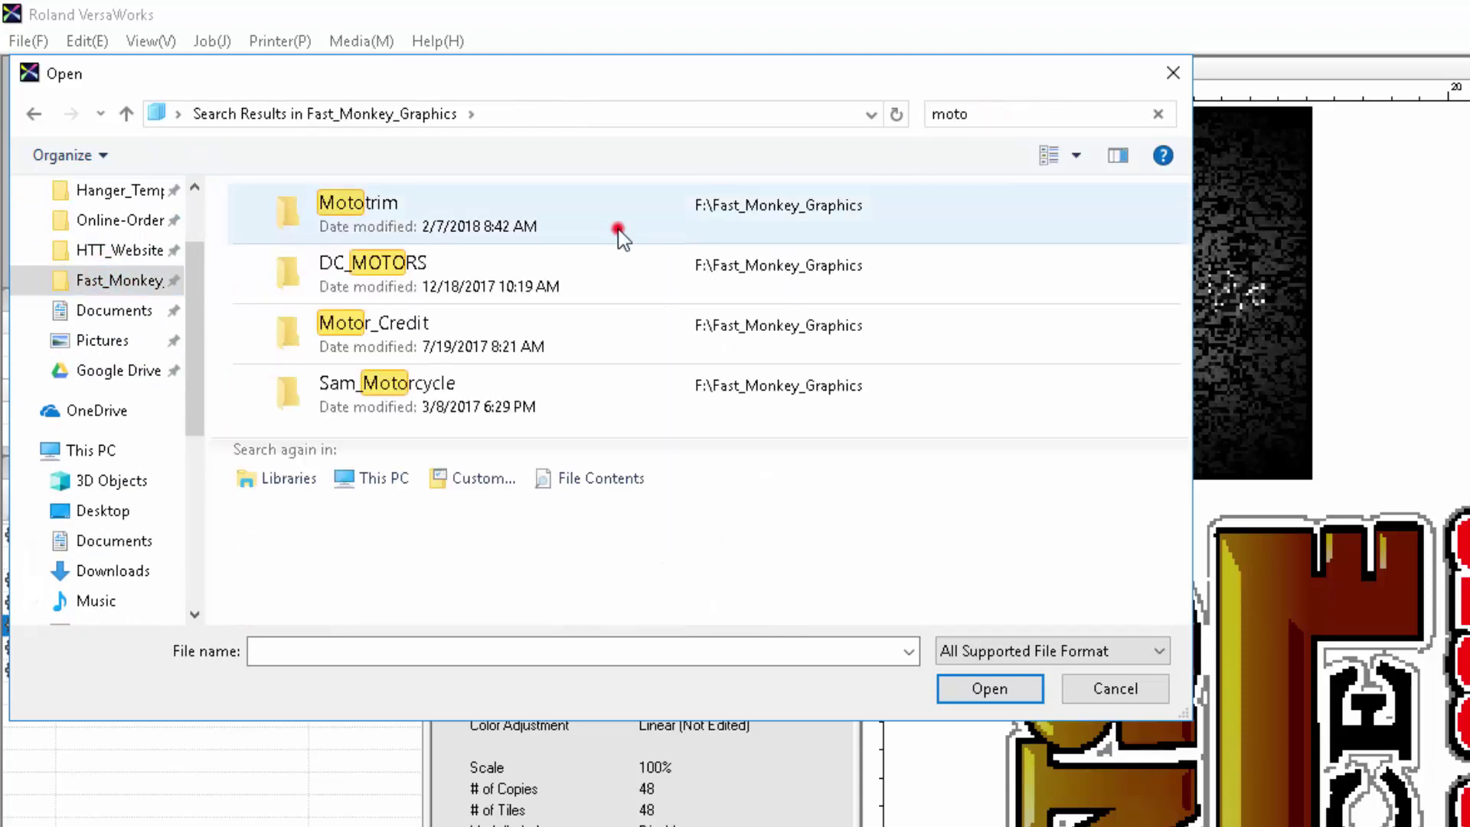
{"action": "double_click", "coordinate": [617, 229]}
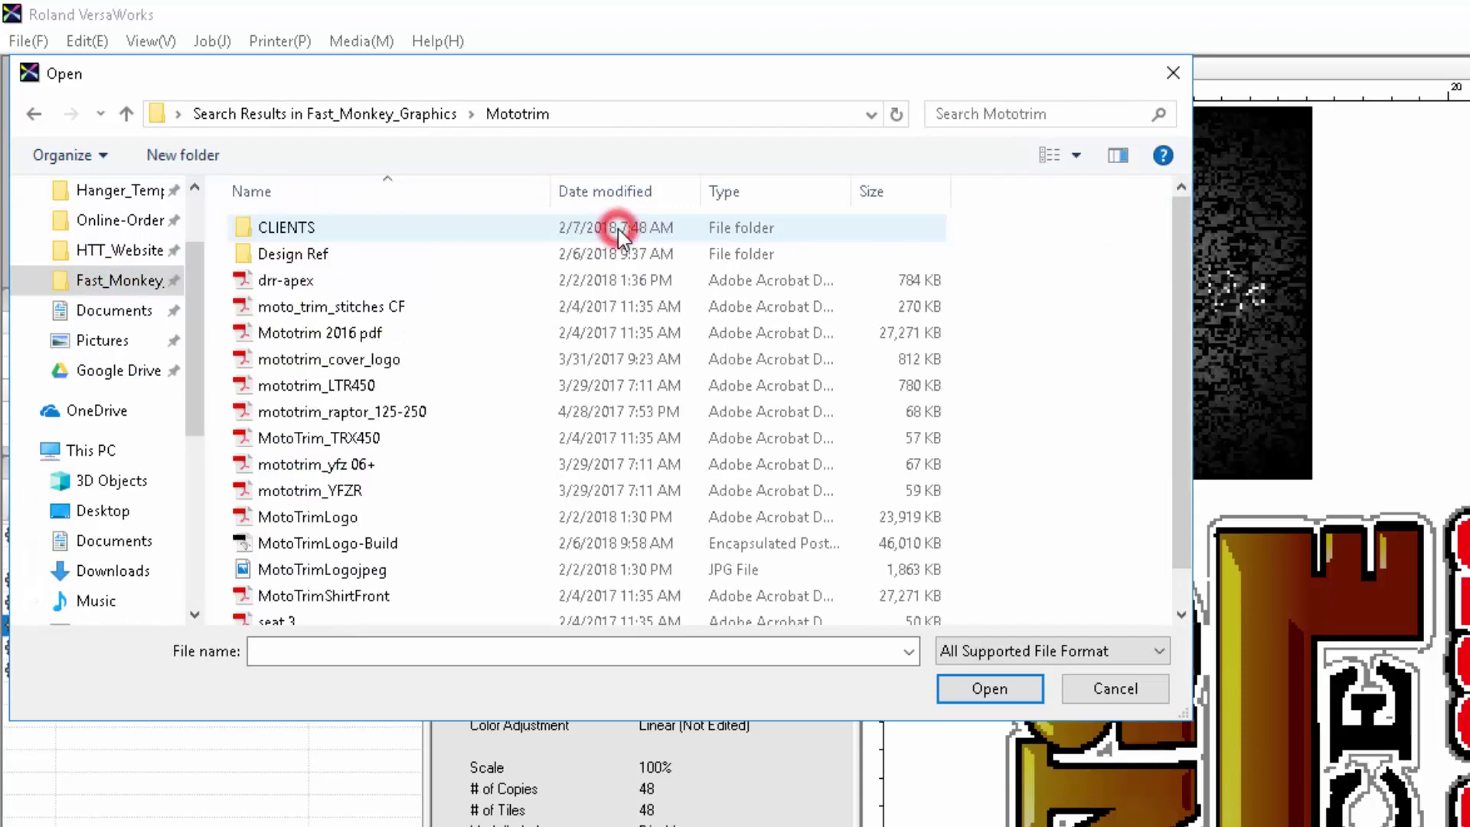
{"action": "scroll", "coordinate": [613, 348], "scroll_direction": "down", "scroll_amount": 1}
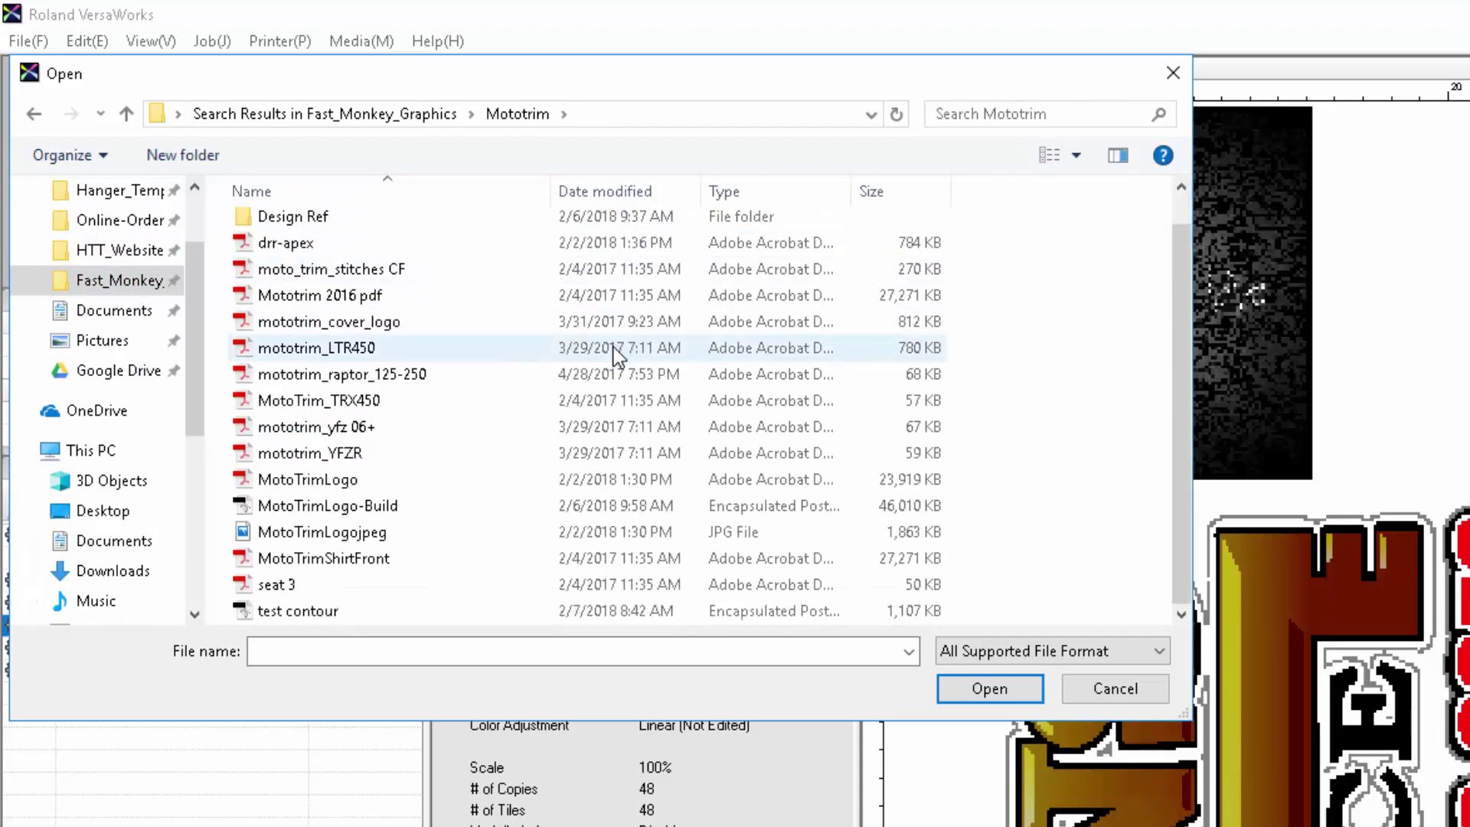
{"action": "left_click", "coordinate": [387, 610]}
{"action": "left_click", "coordinate": [987, 688]}
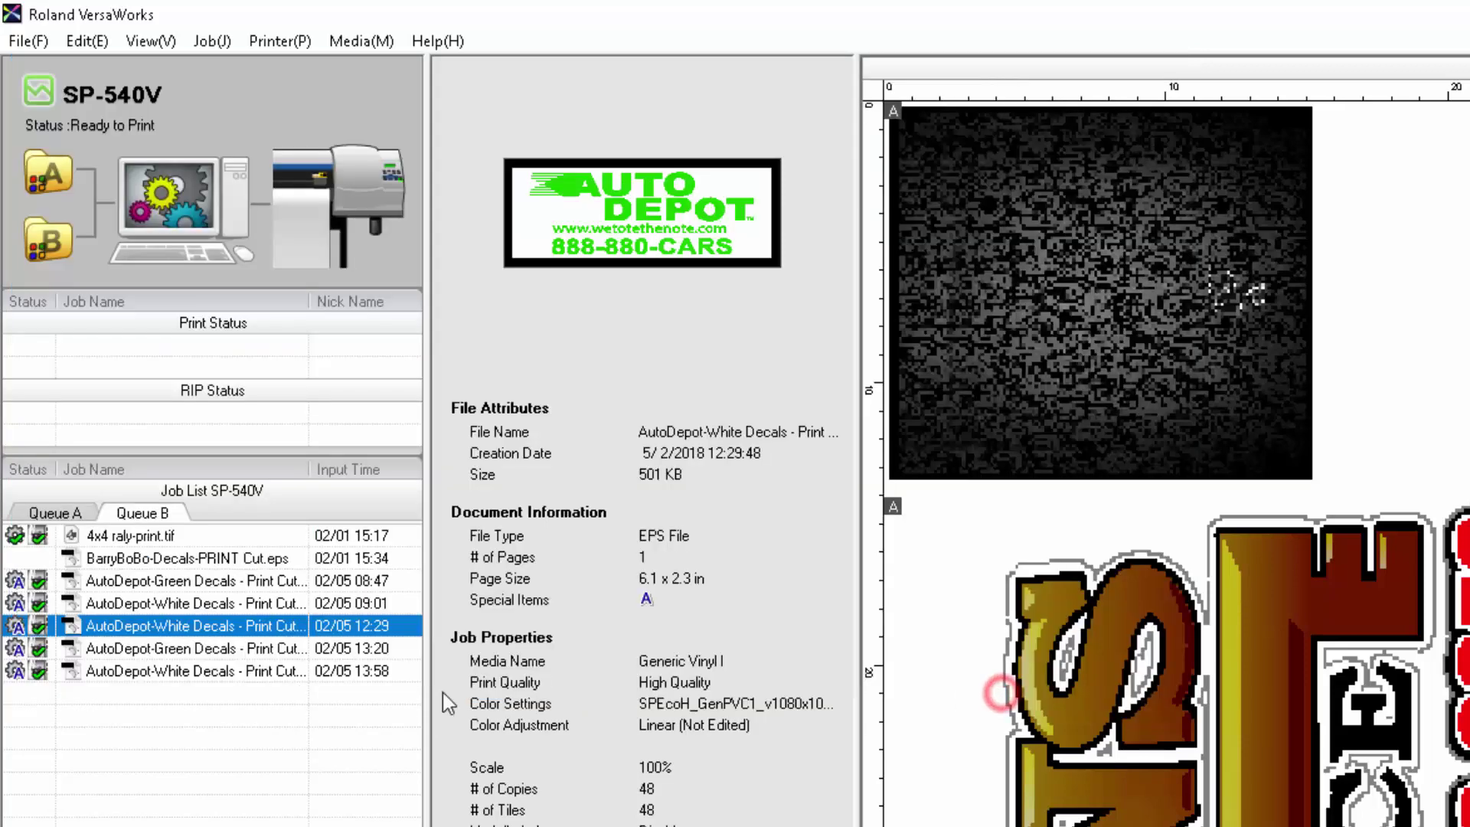
{"action": "left_click", "coordinate": [298, 740]}
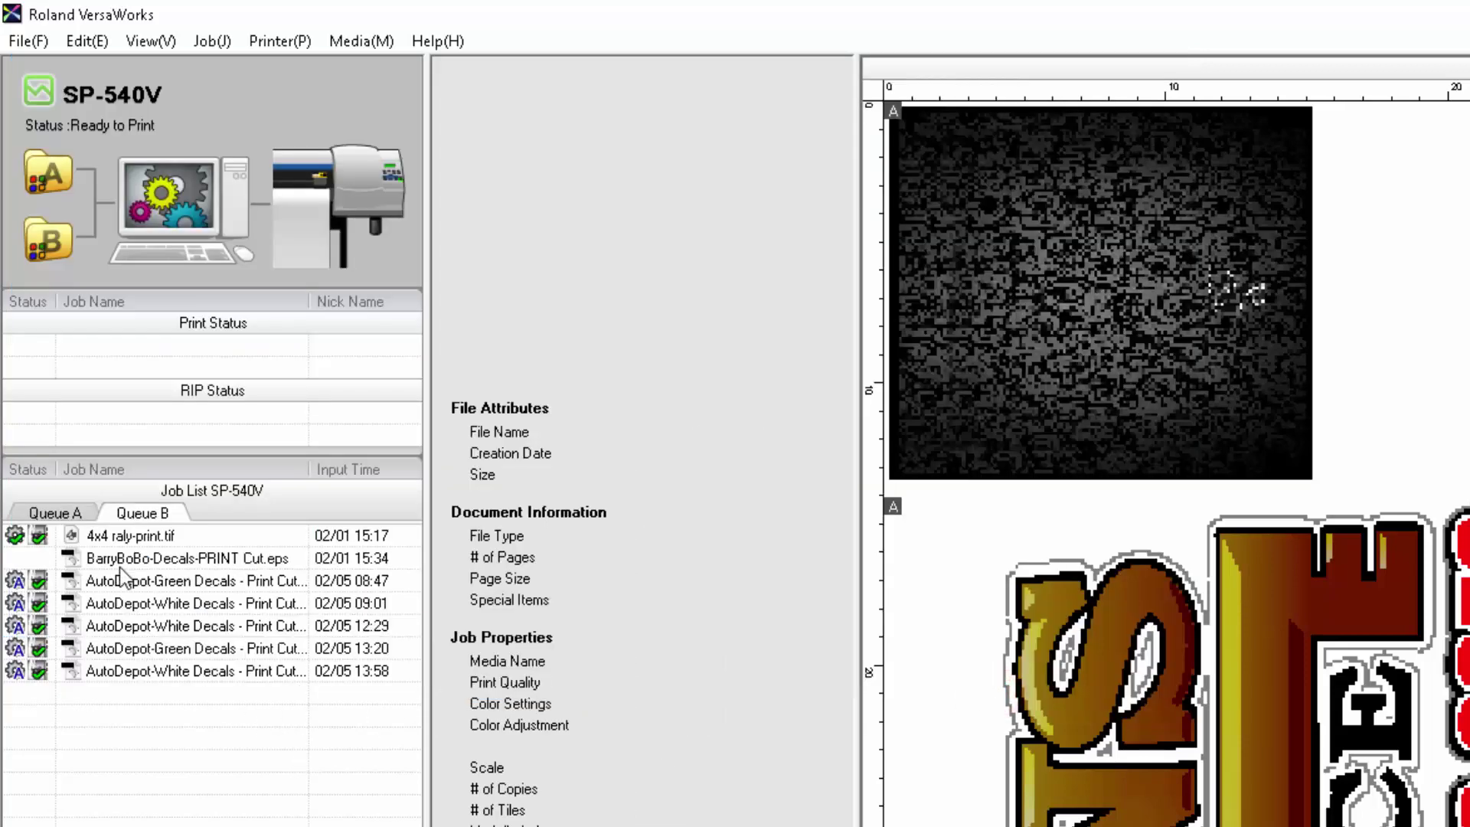
Open the job settings for test contour.eps in Queue A and zoom its preview in and out.
{"action": "left_click", "coordinate": [83, 512]}
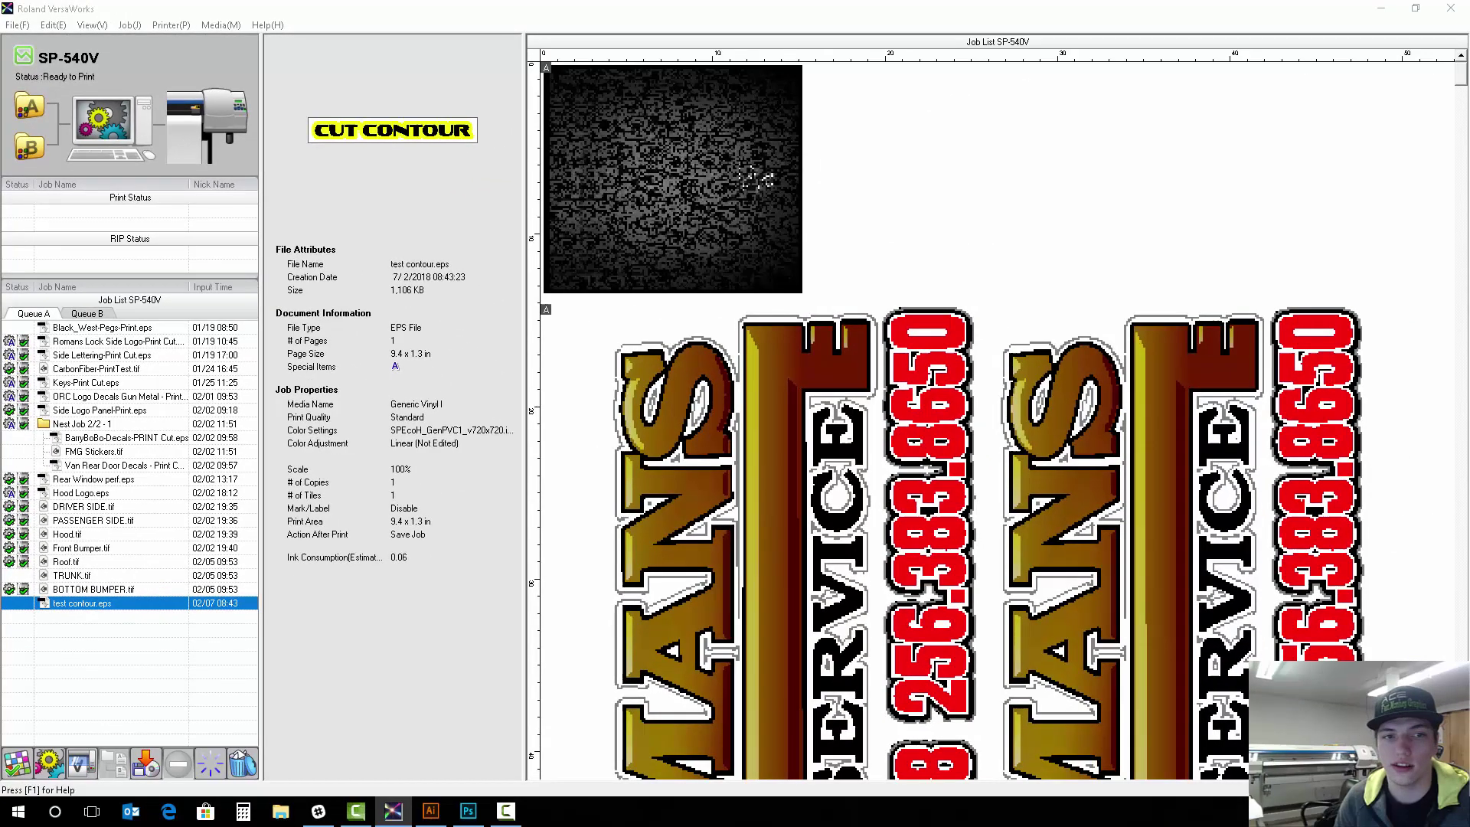
{"action": "double_click", "coordinate": [82, 603]}
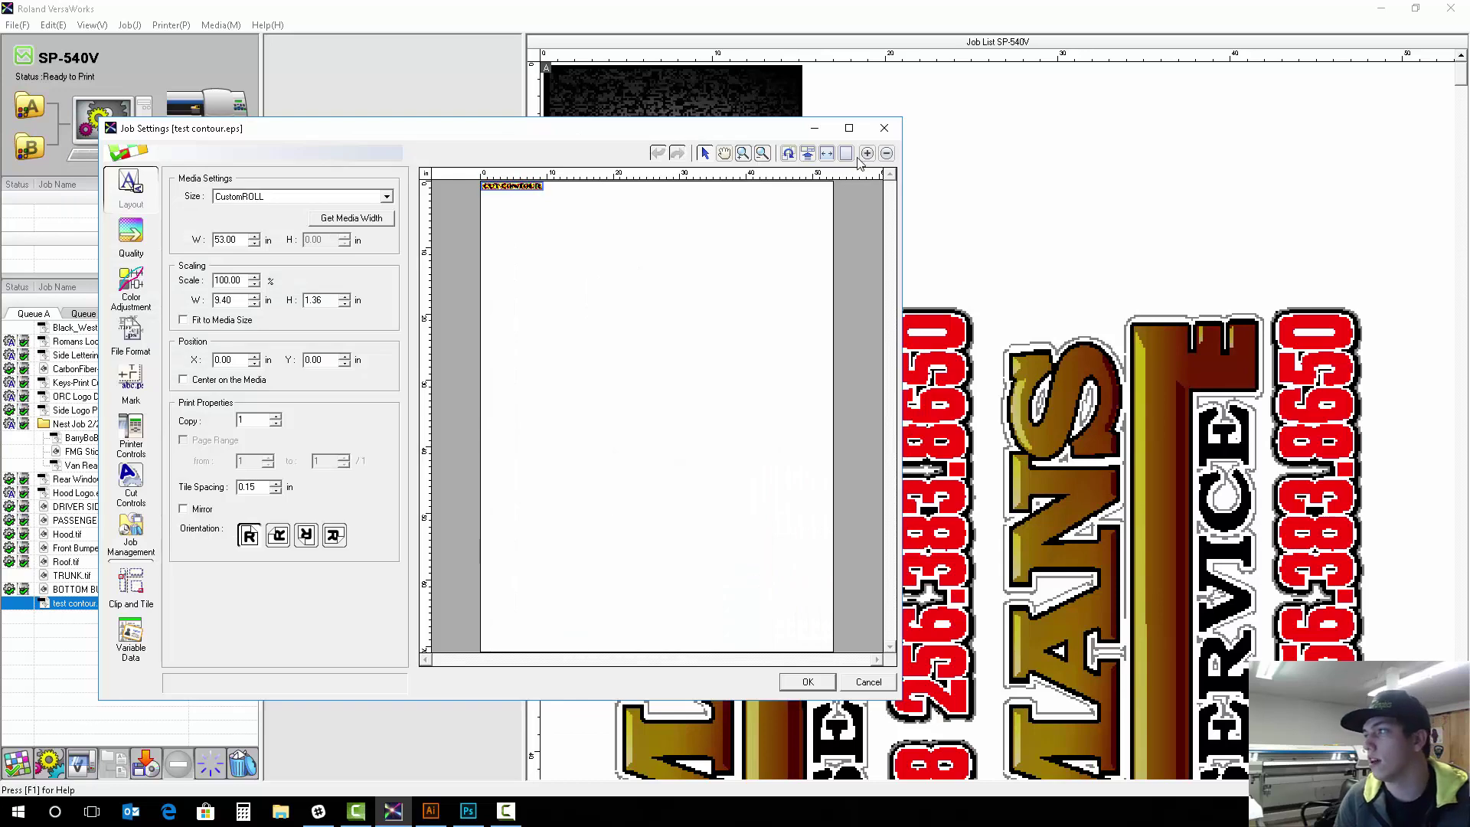
{"action": "left_click", "coordinate": [867, 154]}
{"action": "left_click", "coordinate": [867, 154]}
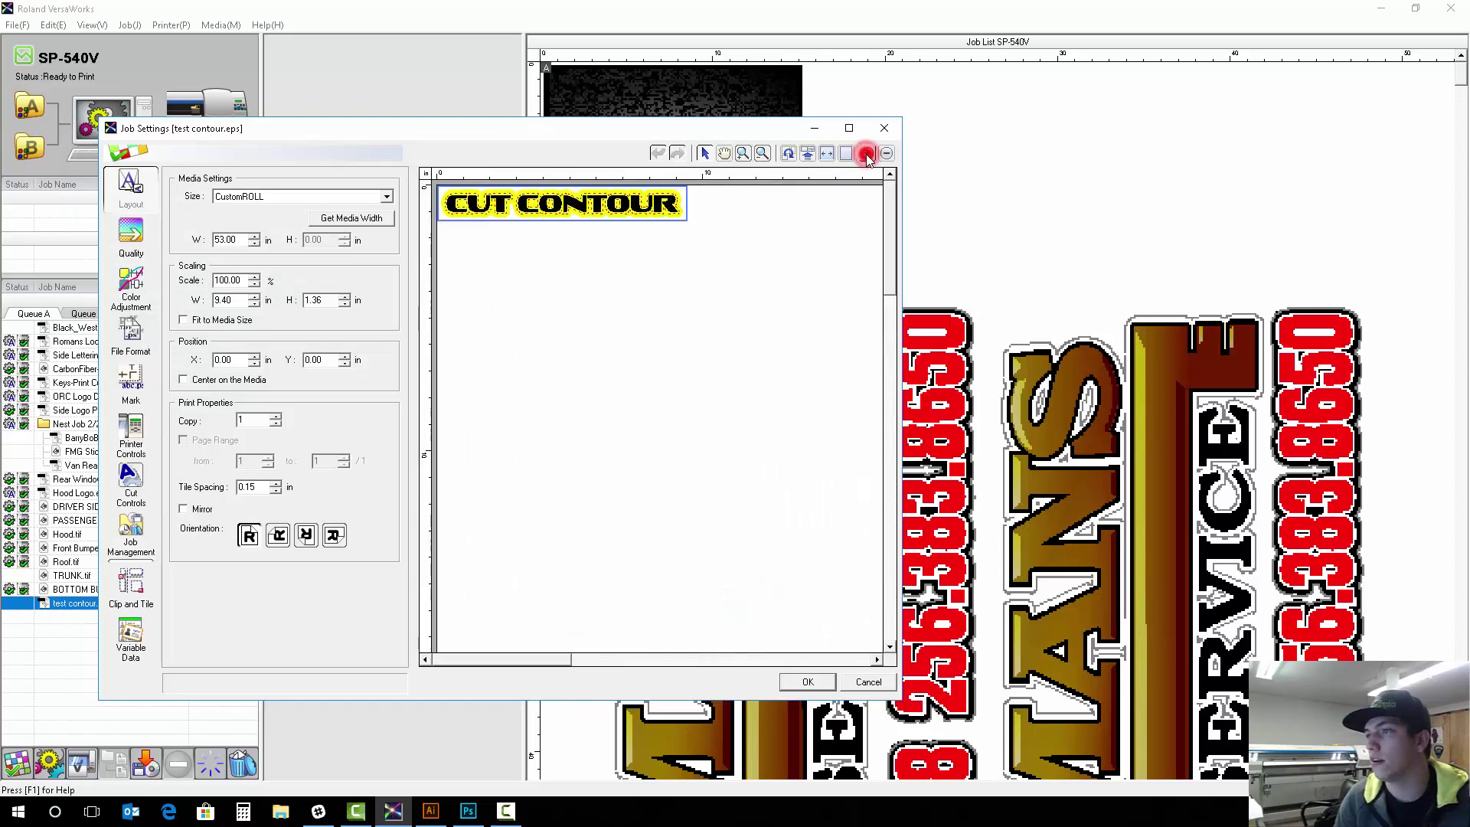
{"action": "left_click", "coordinate": [866, 154]}
{"action": "left_click", "coordinate": [867, 153]}
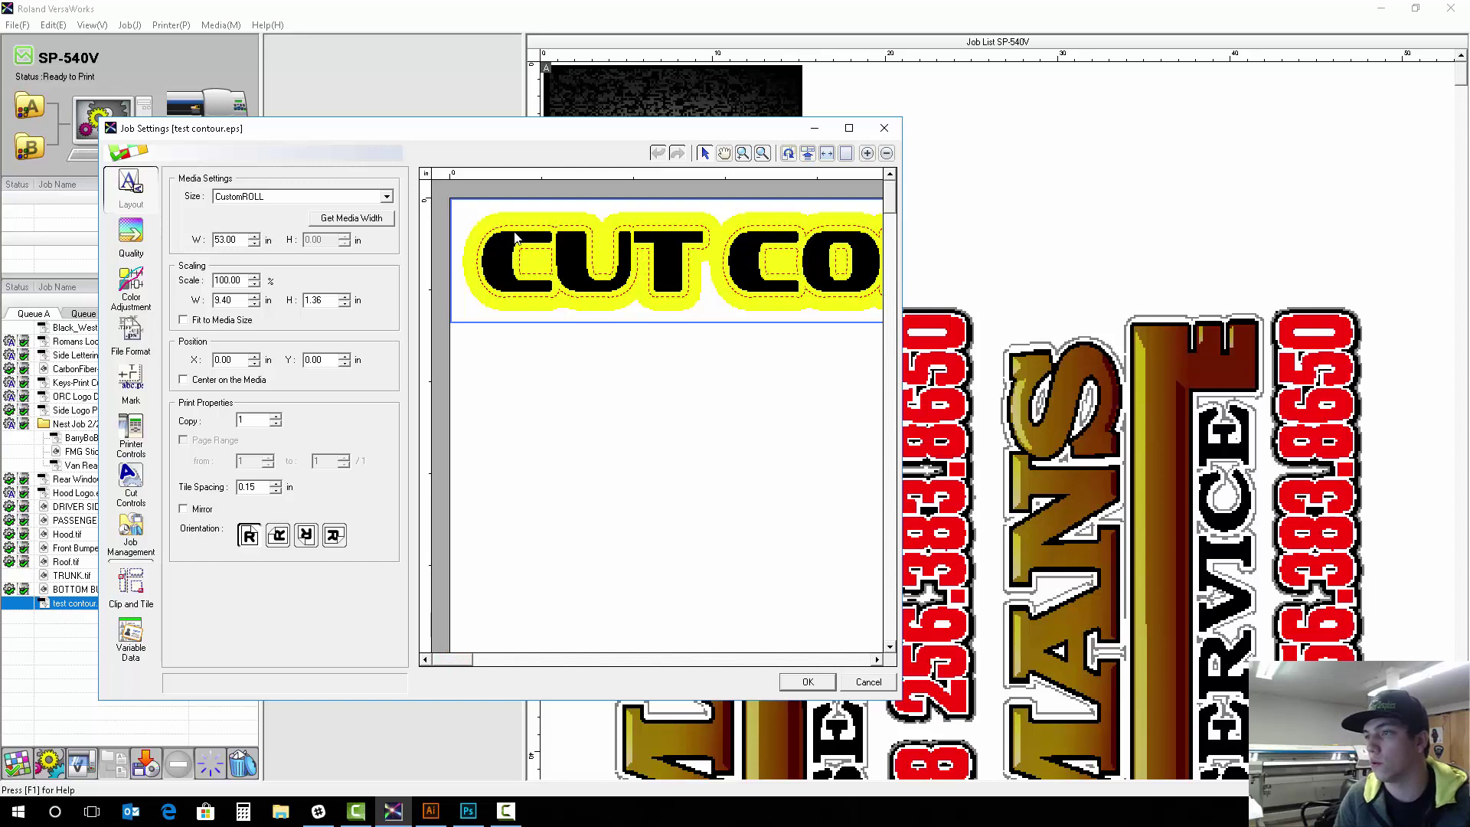
{"action": "left_click_drag", "start_coordinate": [459, 662], "coordinate": [506, 660]}
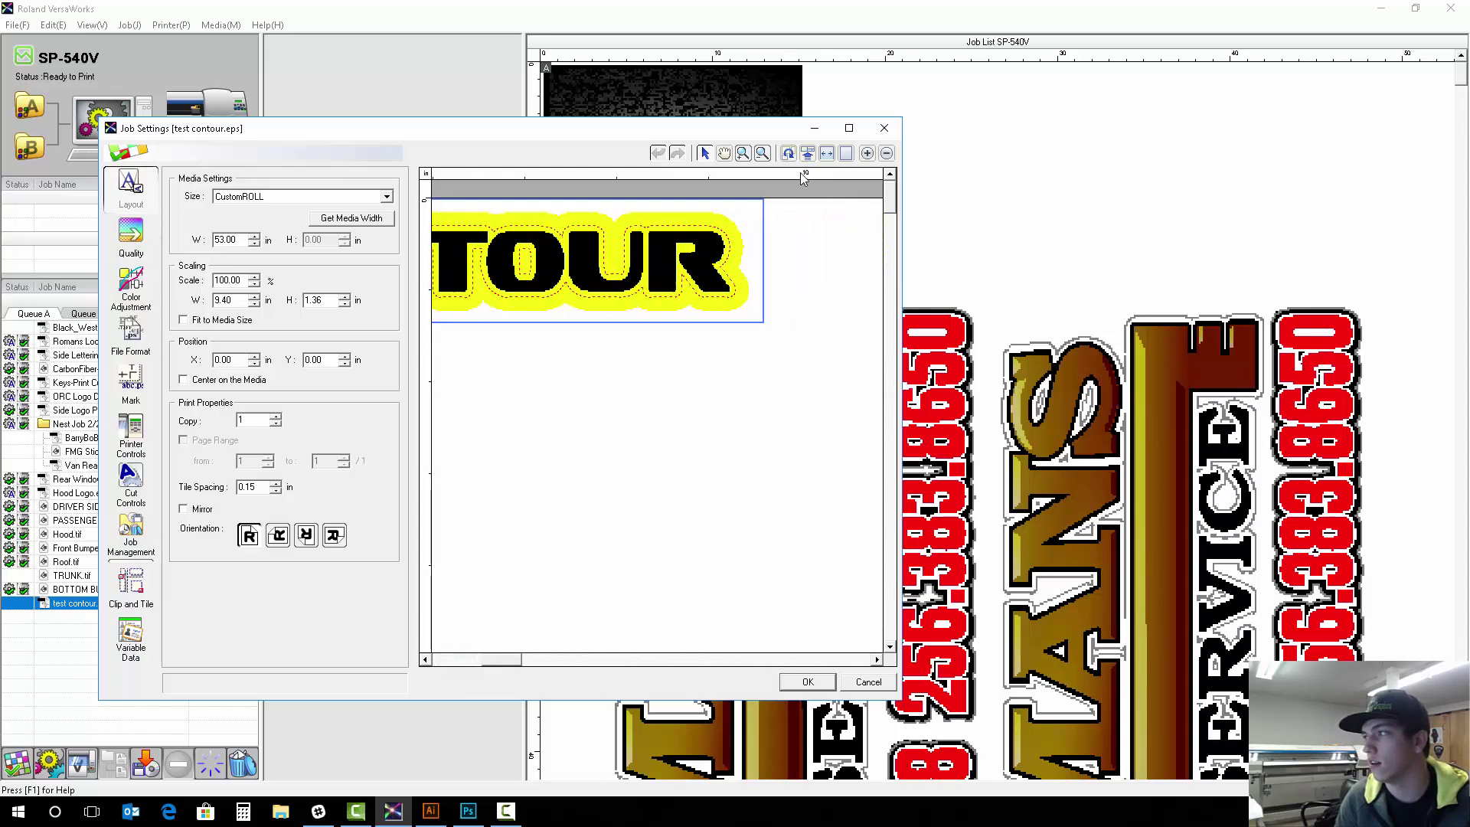
{"action": "left_click", "coordinate": [890, 153]}
{"action": "left_click", "coordinate": [889, 153]}
{"action": "left_click", "coordinate": [889, 153]}
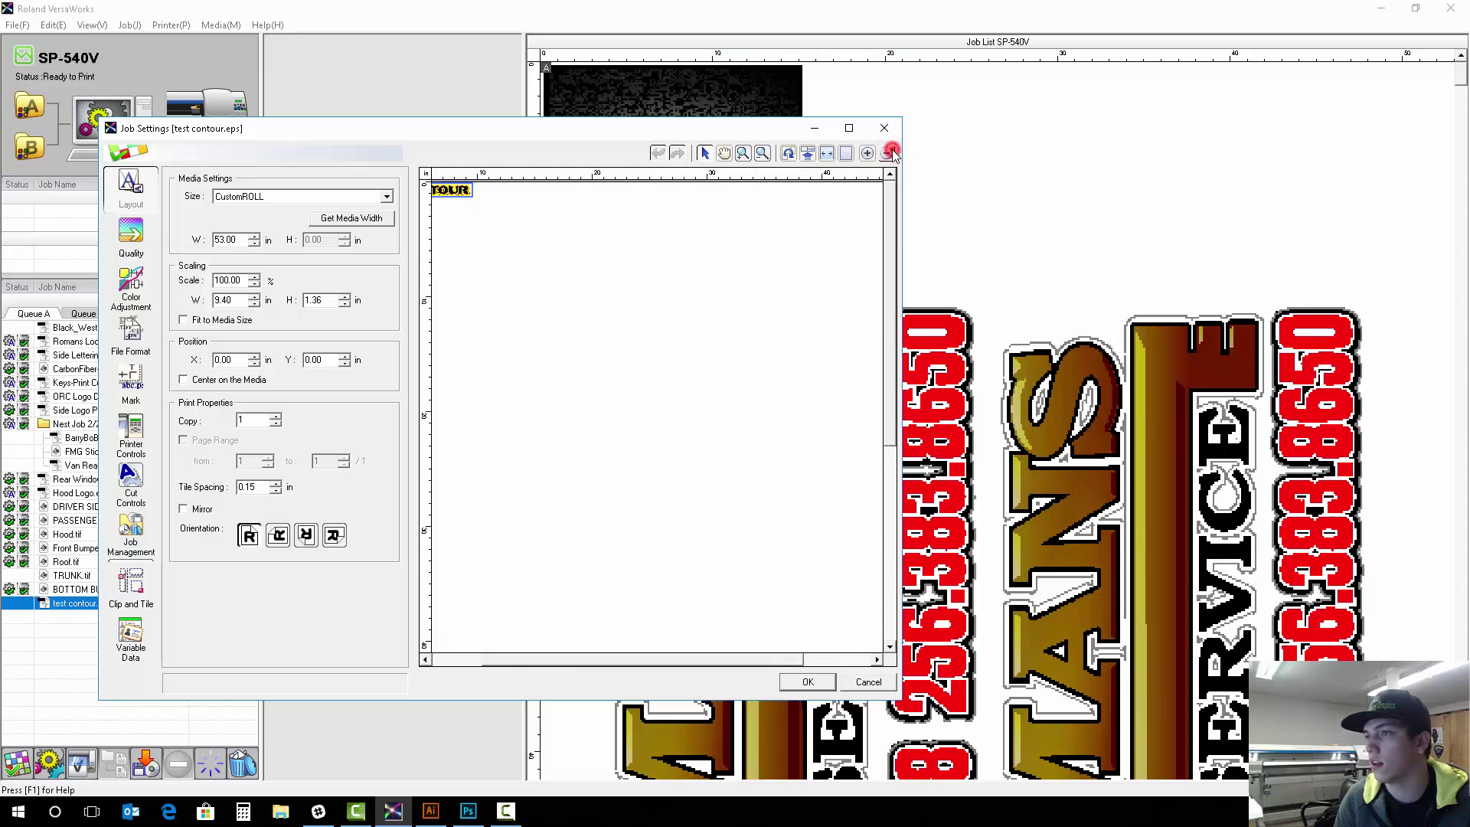
{"action": "left_click", "coordinate": [889, 153]}
{"action": "left_click", "coordinate": [889, 153]}
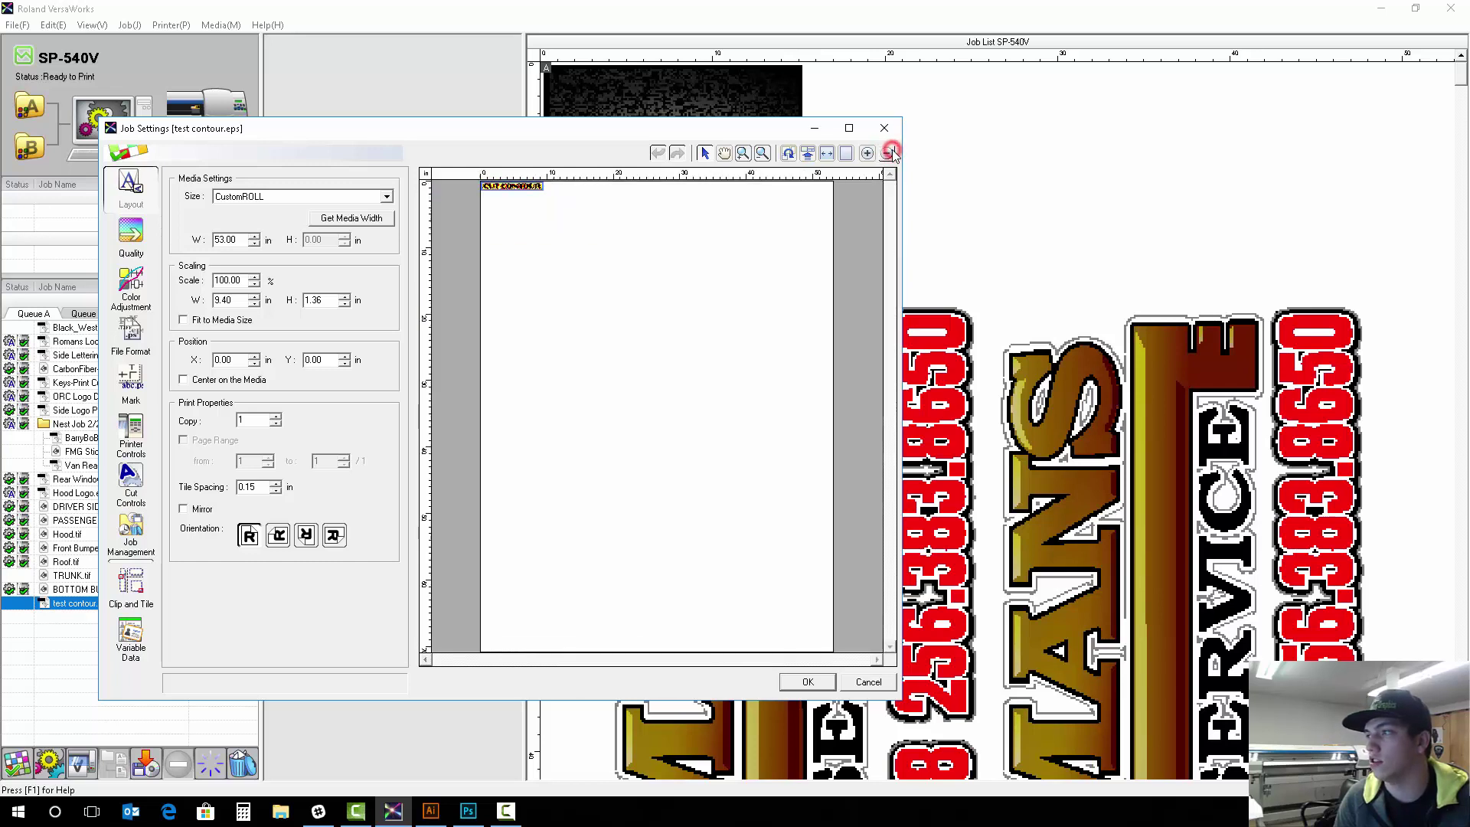
Set media width to the loaded roll, centre the job, and enable Print&Cut crop marks.
{"action": "left_click", "coordinate": [351, 218]}
{"action": "left_click", "coordinate": [184, 380]}
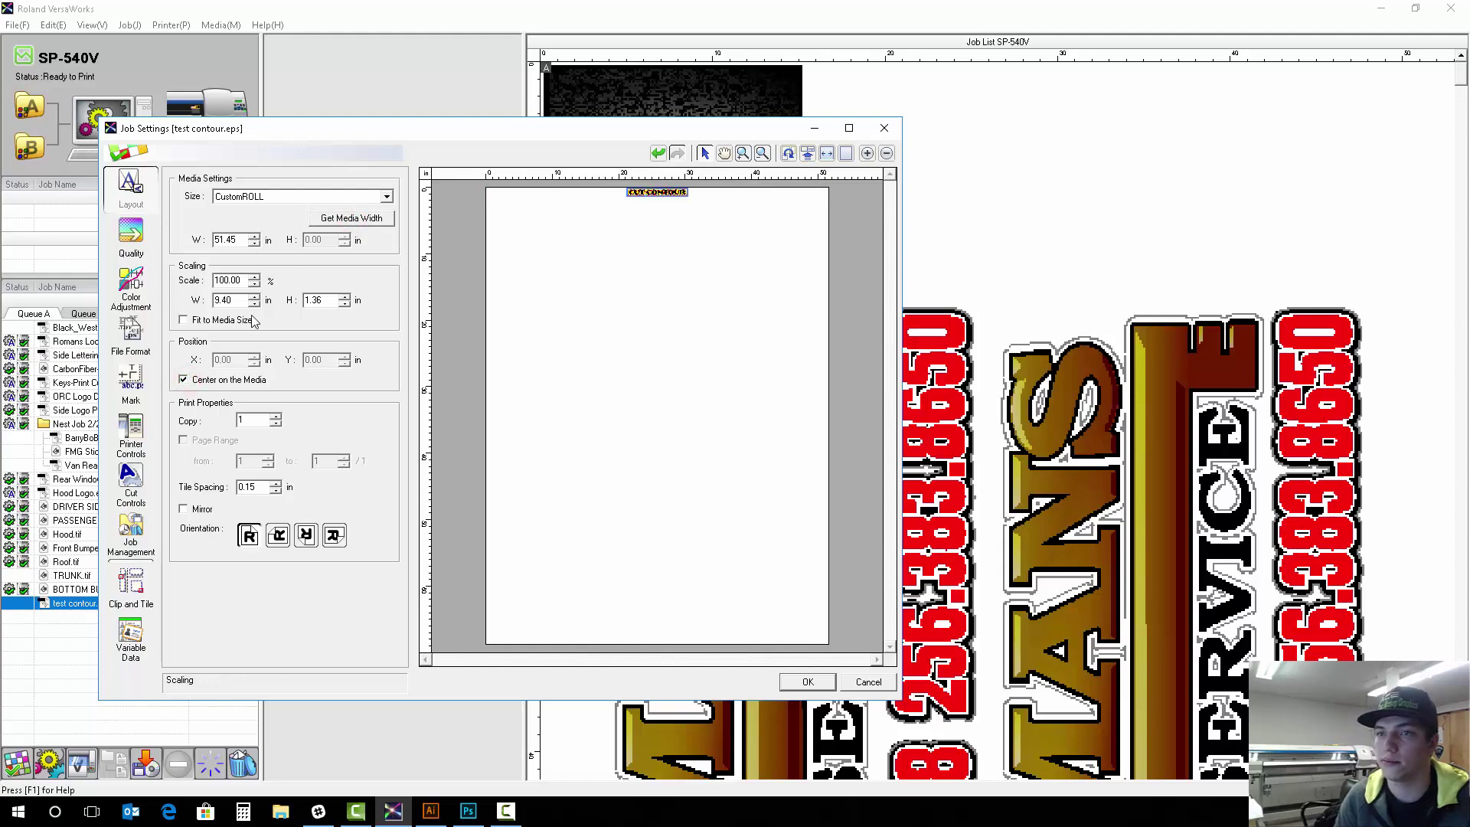
{"action": "left_click", "coordinate": [133, 383]}
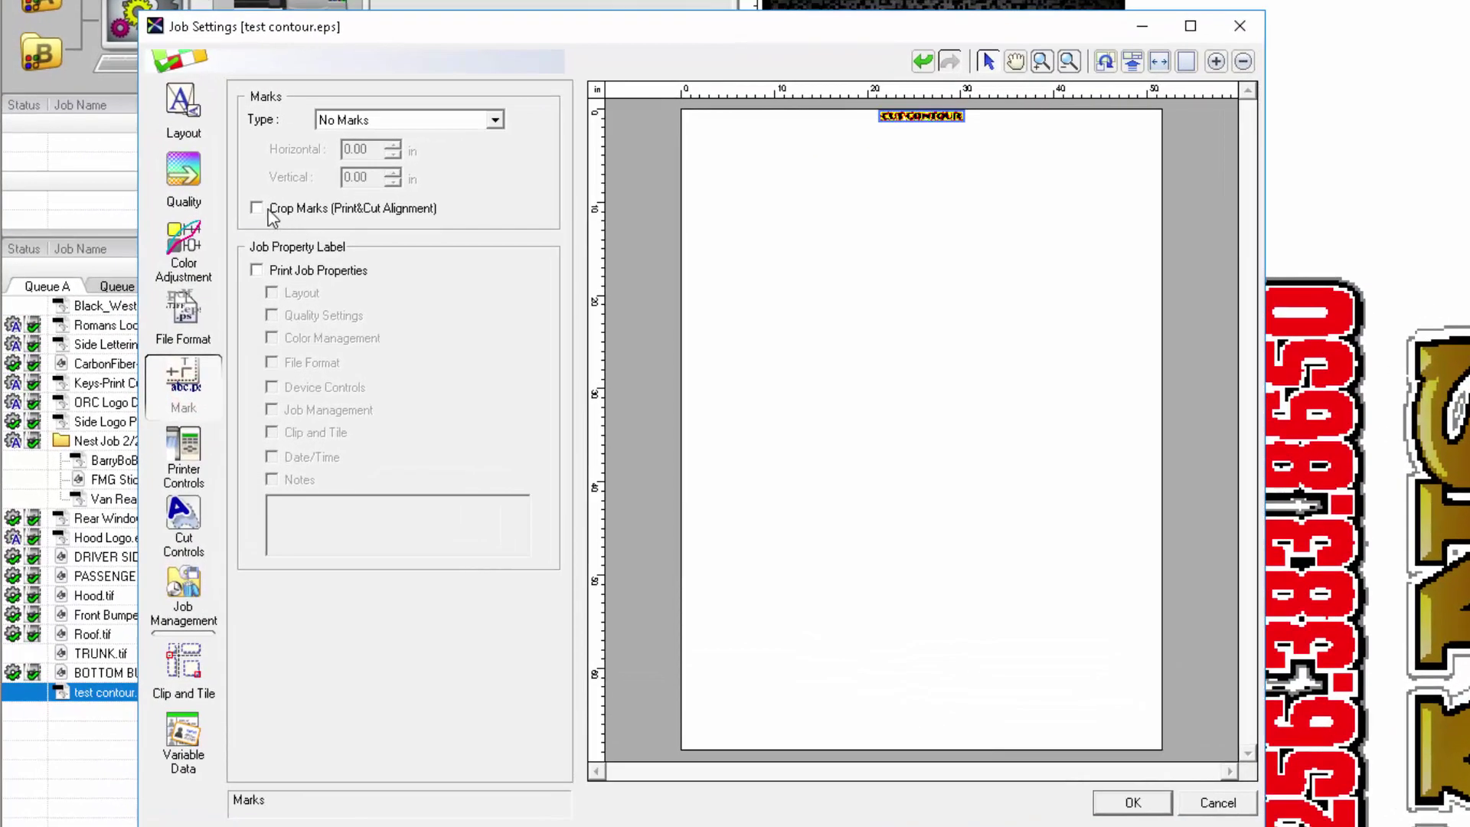
{"action": "left_click", "coordinate": [212, 237]}
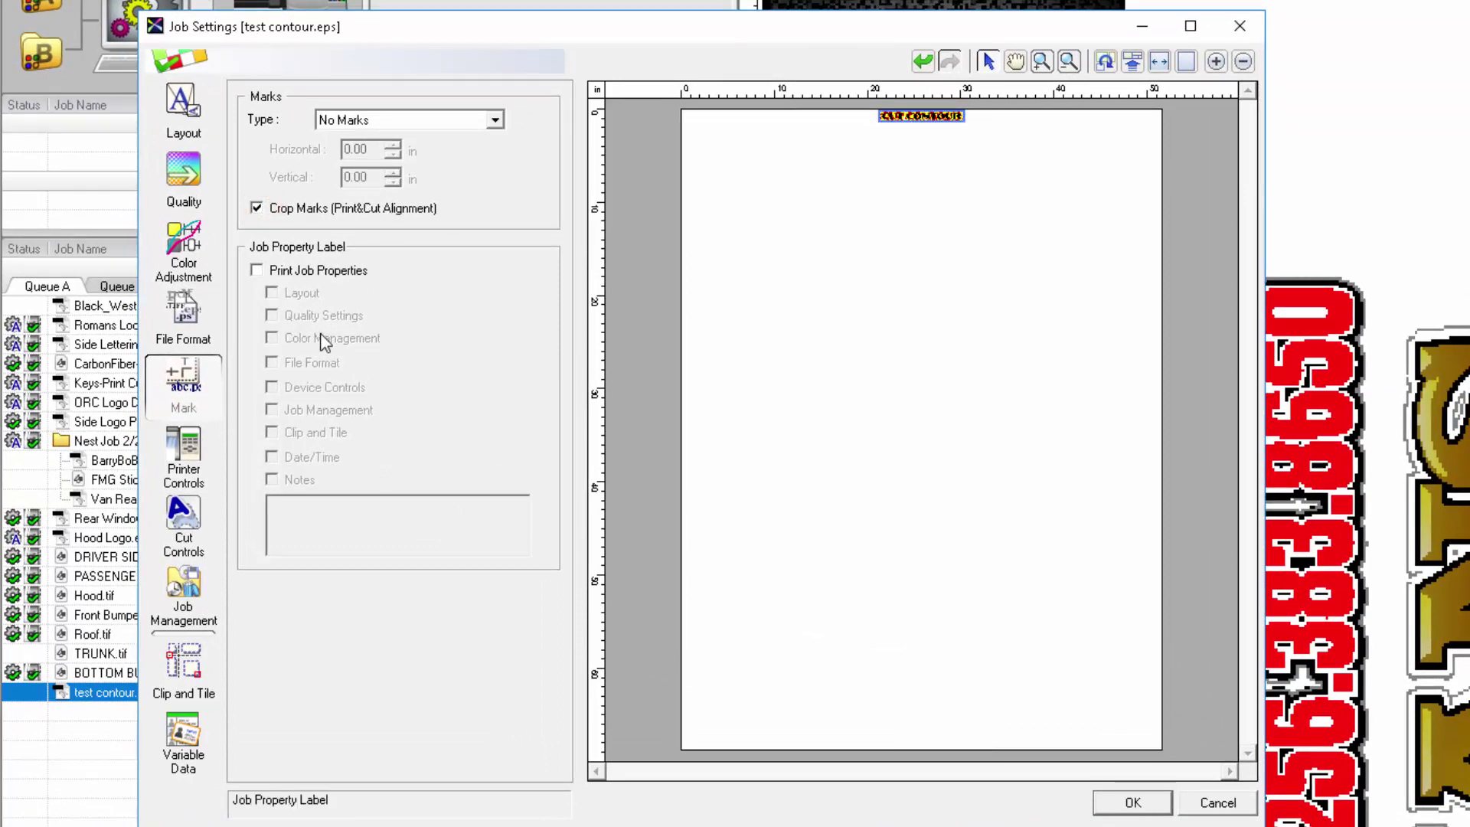
Inspect the advanced cut speed and pressure, turn advanced settings off, and cancel the job settings.
{"action": "left_click", "coordinate": [184, 523]}
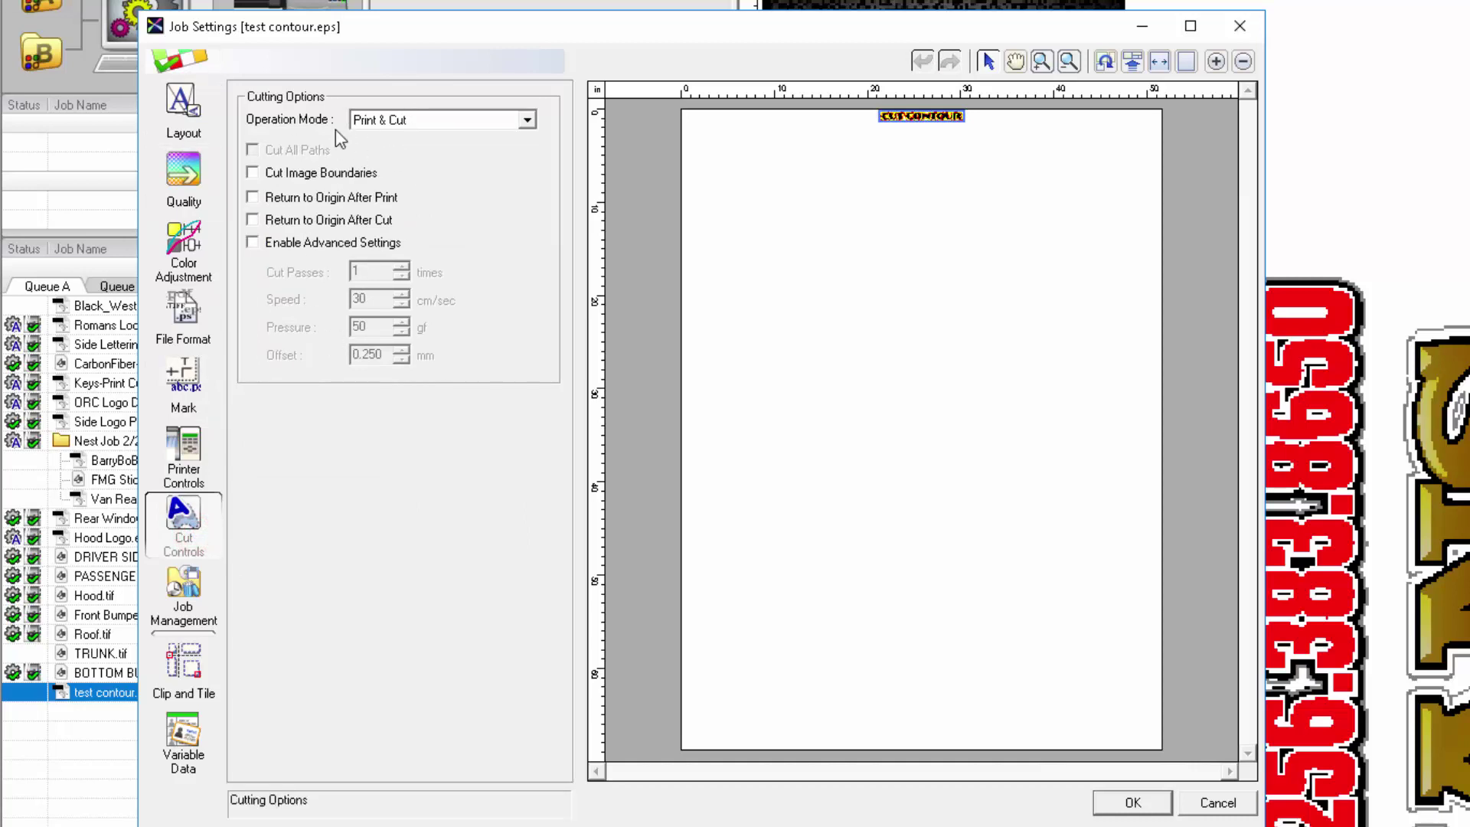
{"action": "left_click", "coordinate": [252, 244]}
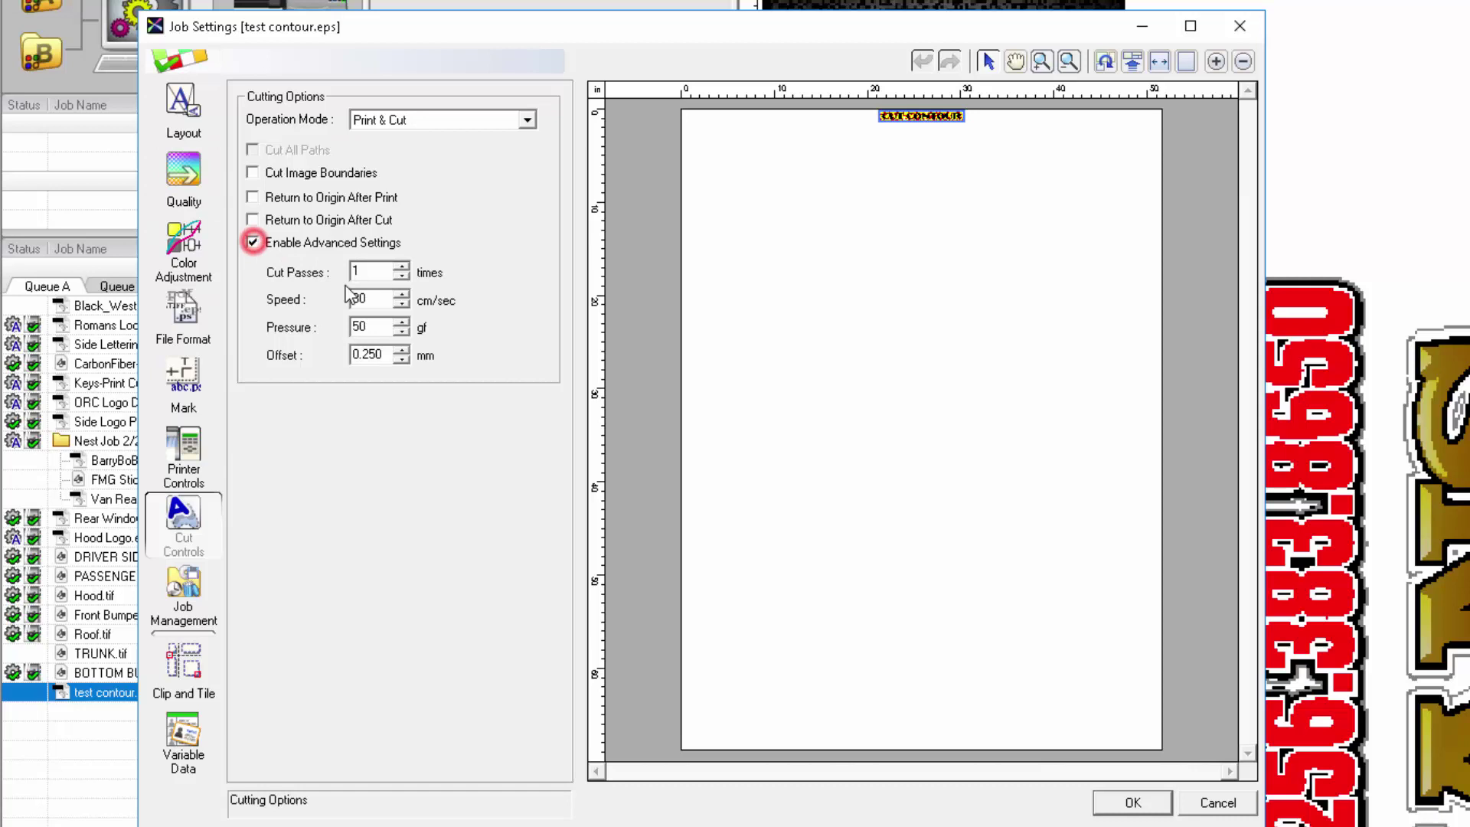
{"action": "double_click", "coordinate": [349, 300]}
{"action": "double_click", "coordinate": [390, 327]}
{"action": "left_click", "coordinate": [252, 243]}
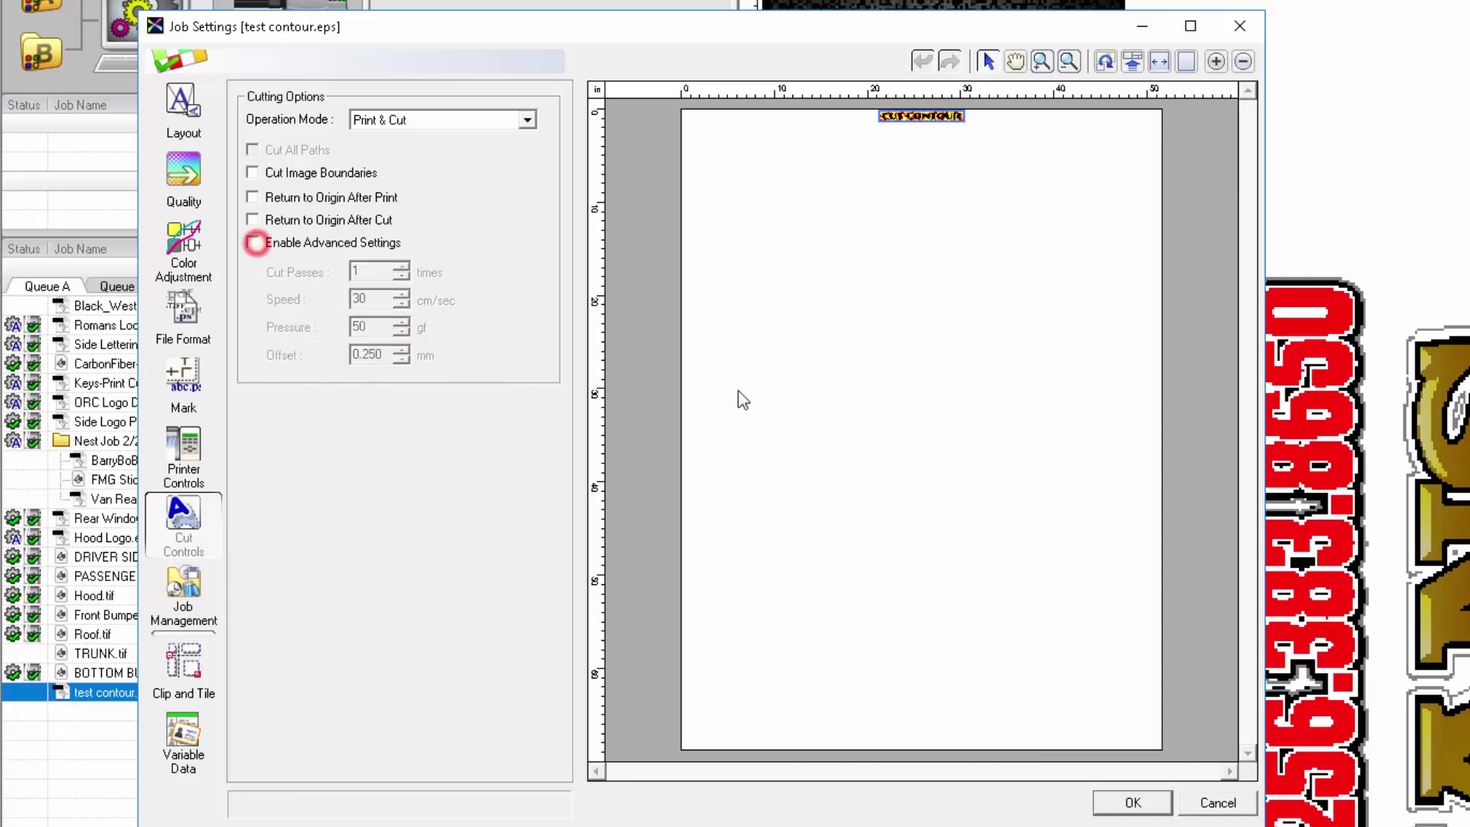
{"action": "left_click", "coordinate": [1217, 802]}
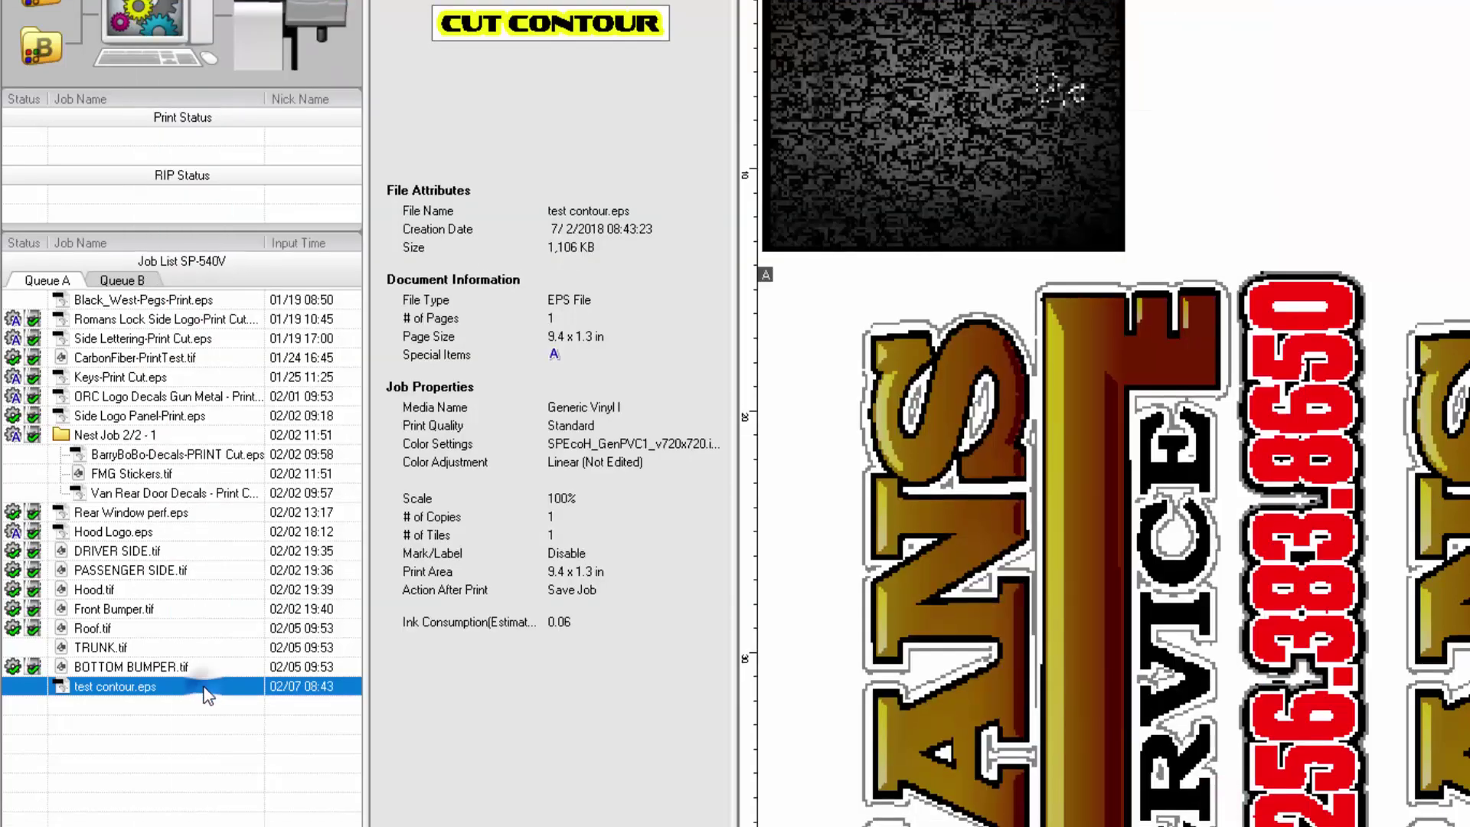
Deselect the test contour.eps job and switch to the Groot image in Photoshop.
{"action": "right_click", "coordinate": [217, 695]}
{"action": "left_click", "coordinate": [146, 772]}
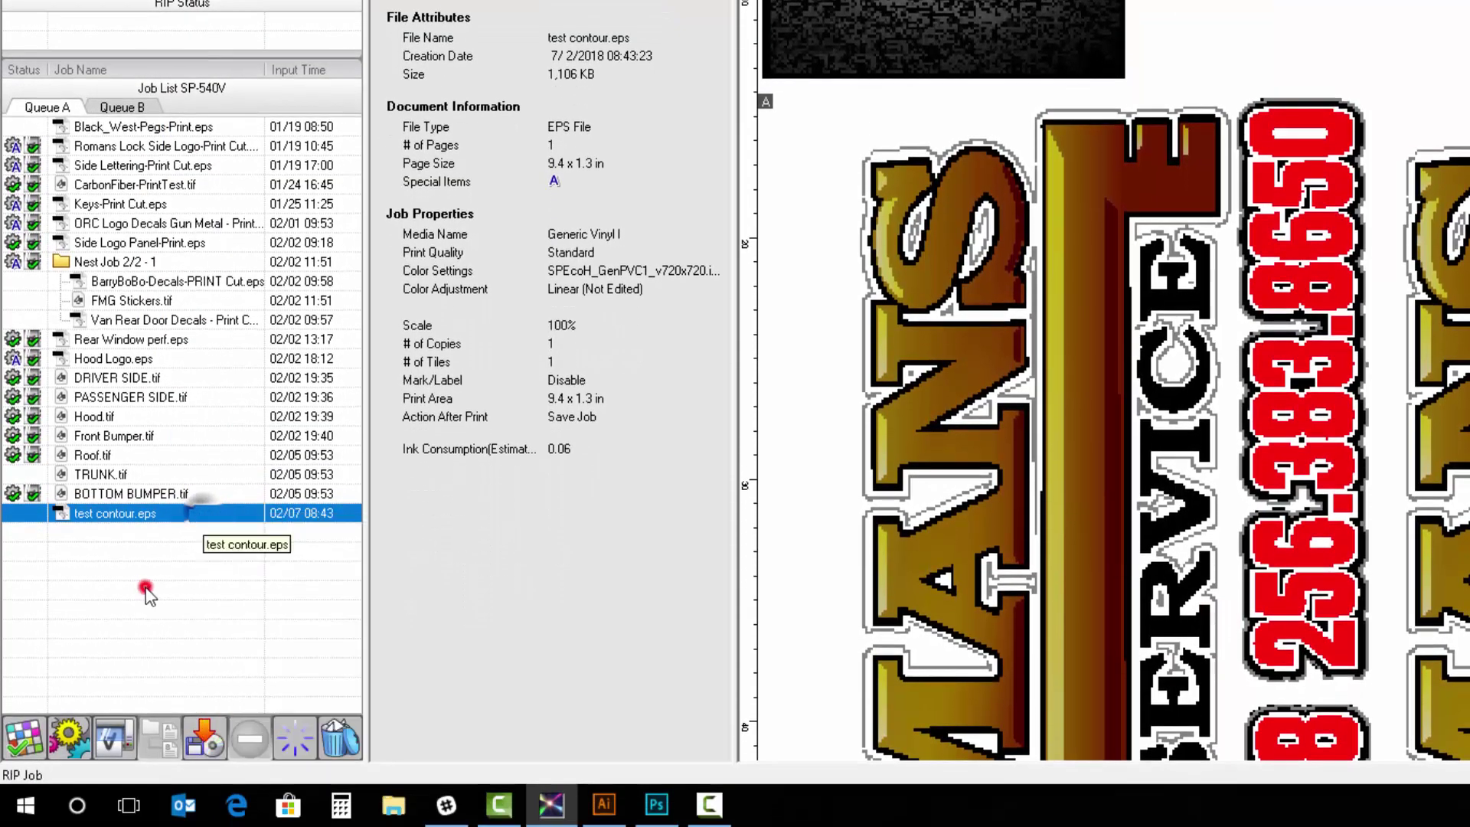
{"action": "left_click", "coordinate": [145, 591]}
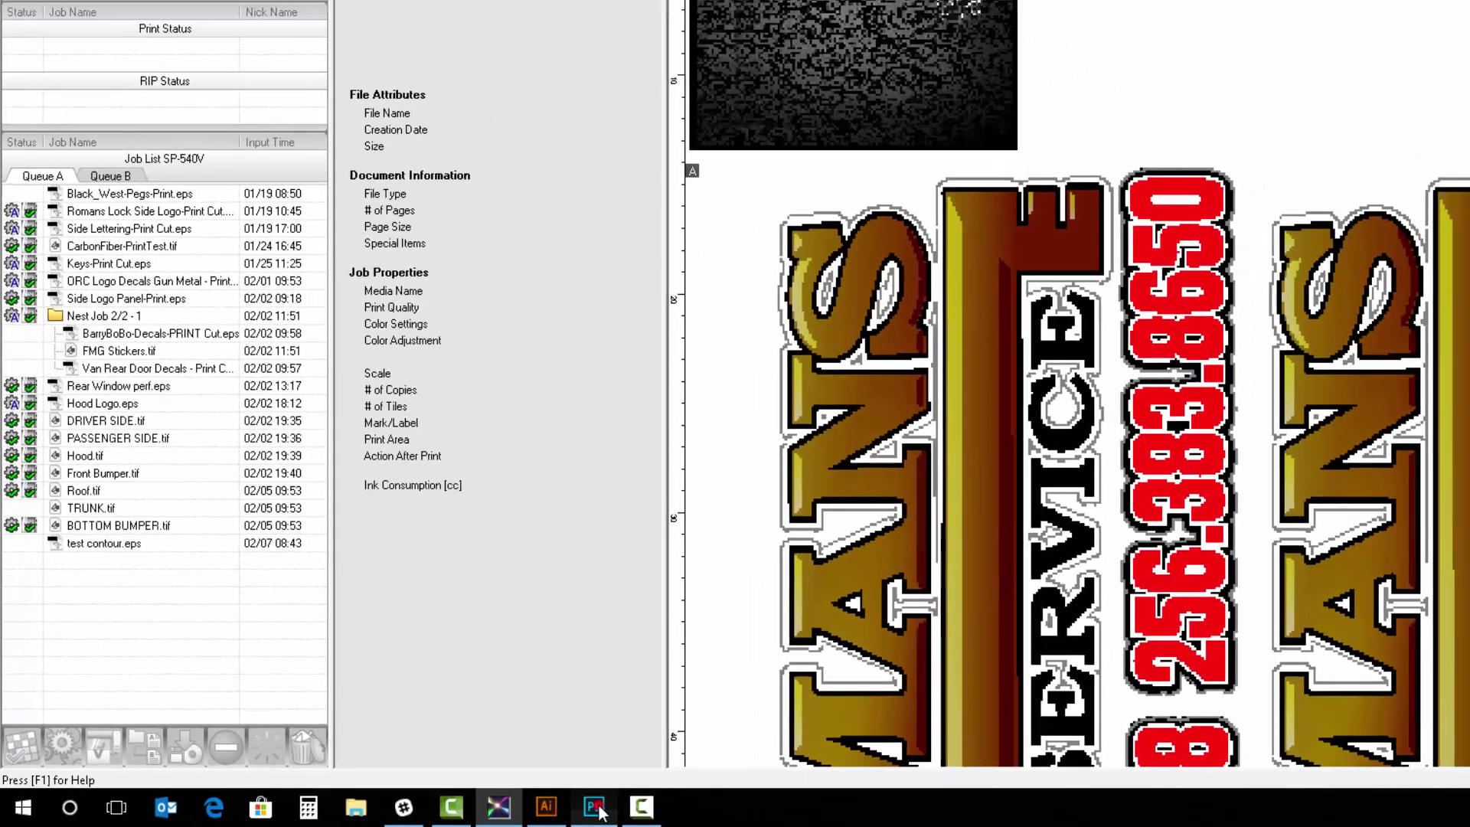
{"action": "left_click", "coordinate": [656, 804]}
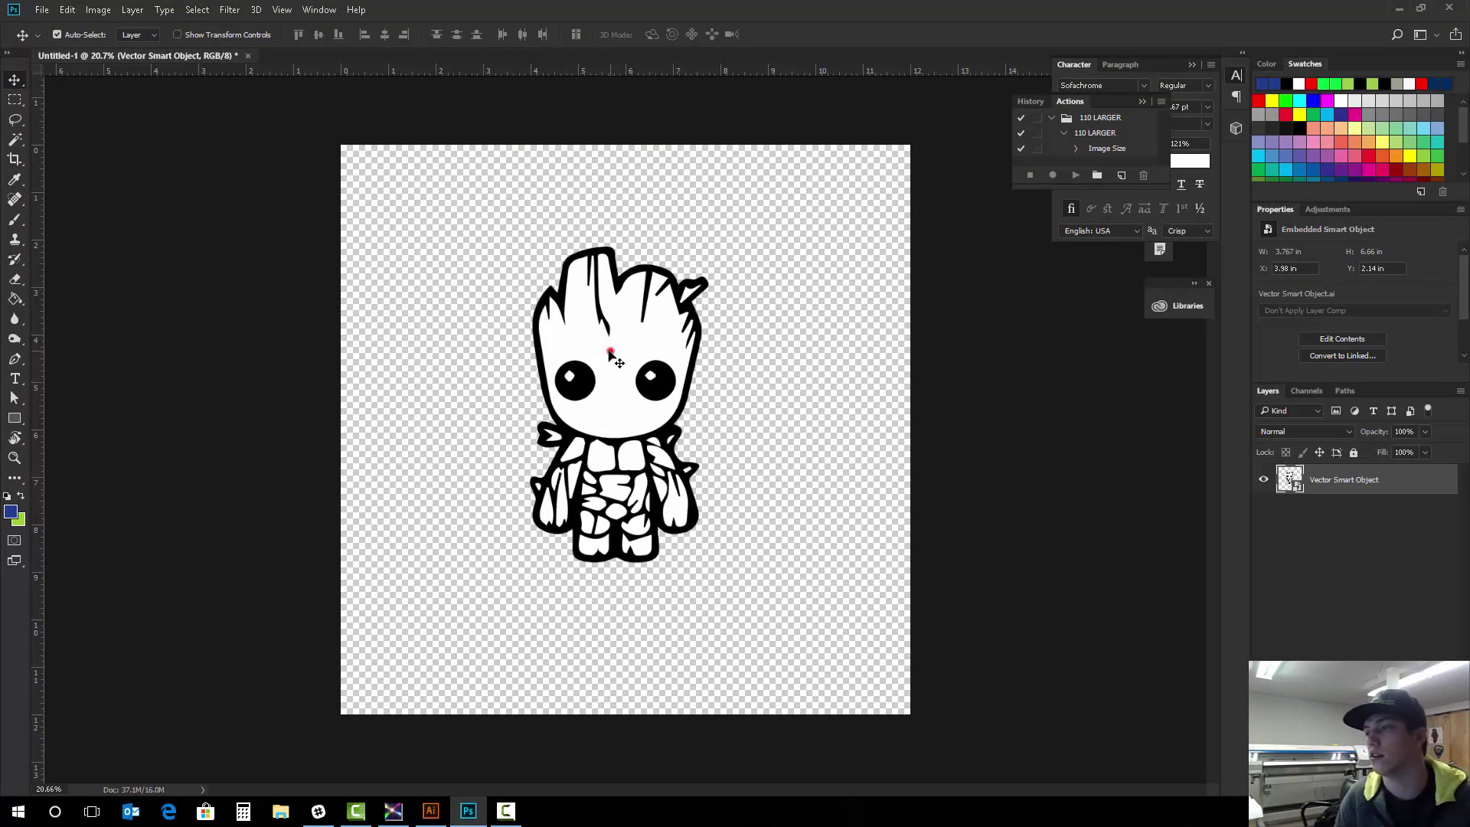
Drag the Groot smart object down to about X 3.95 in, Y 2.91 in.
{"action": "mouse_move", "coordinate": [610, 350]}
{"action": "left_mouse_down"}
{"action": "mouse_move", "coordinate": [620, 368]}
{"action": "mouse_move", "coordinate": [606, 380]}
{"action": "mouse_move", "coordinate": [601, 368]}
{"action": "left_mouse_up"}
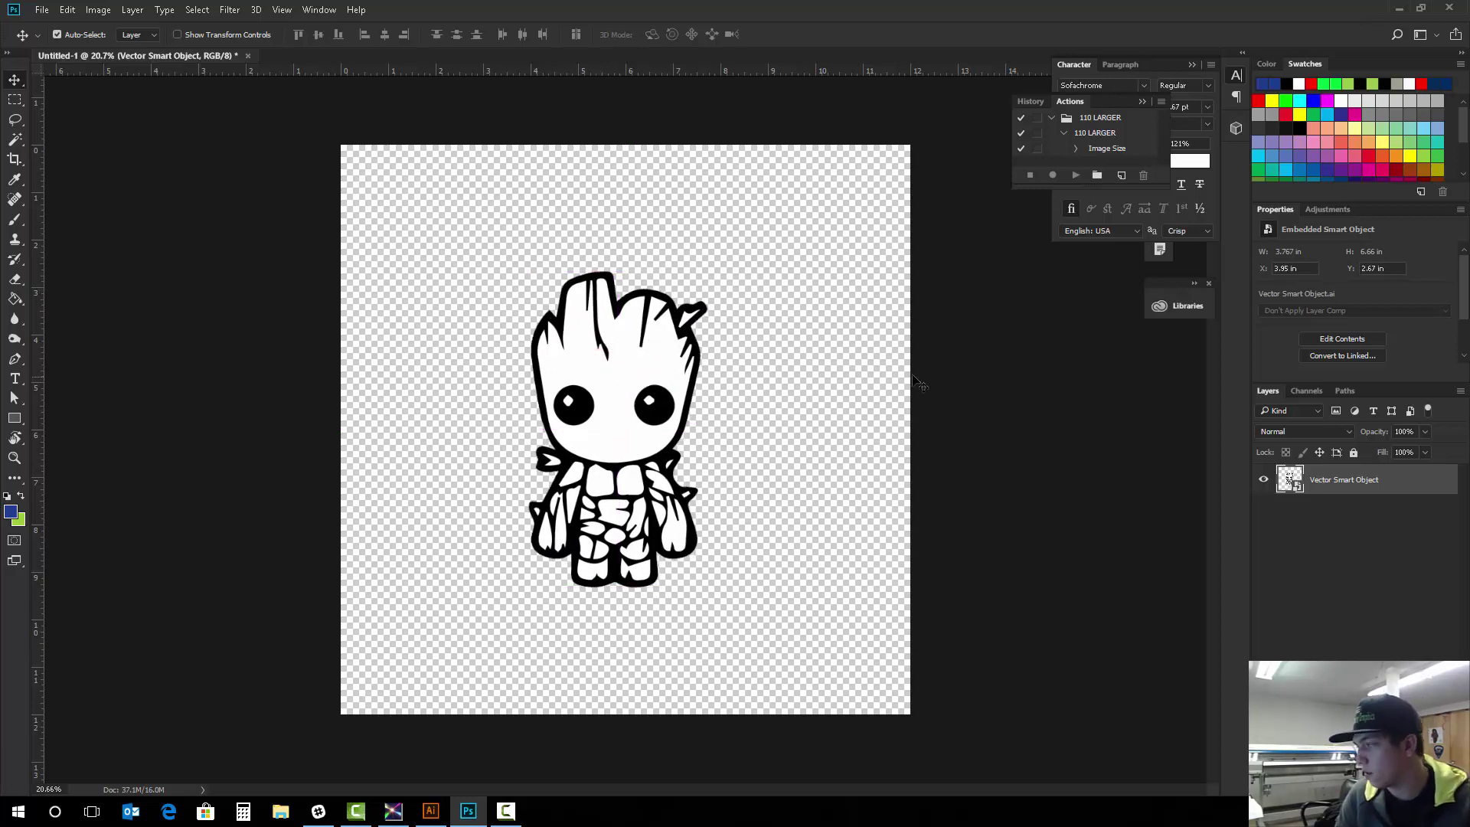
{"action": "mouse_move", "coordinate": [638, 357]}
{"action": "left_mouse_down"}
{"action": "mouse_move", "coordinate": [635, 336]}
{"action": "mouse_move", "coordinate": [629, 367]}
{"action": "left_mouse_up"}
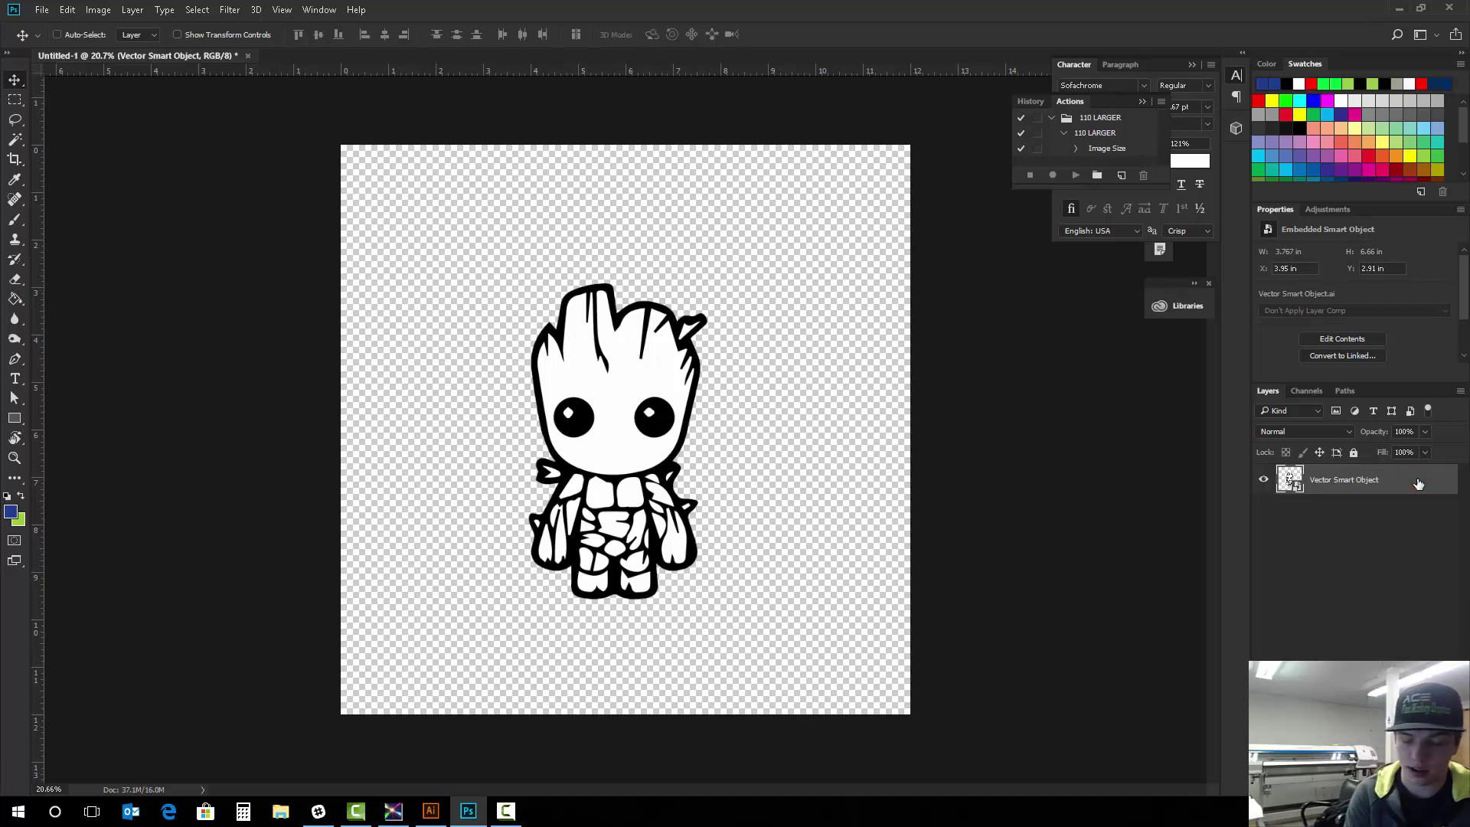
Duplicate the Groot layer and name the two copies 'orginal' and 'bleed'.
{"action": "key", "text": "ctrl+j"}
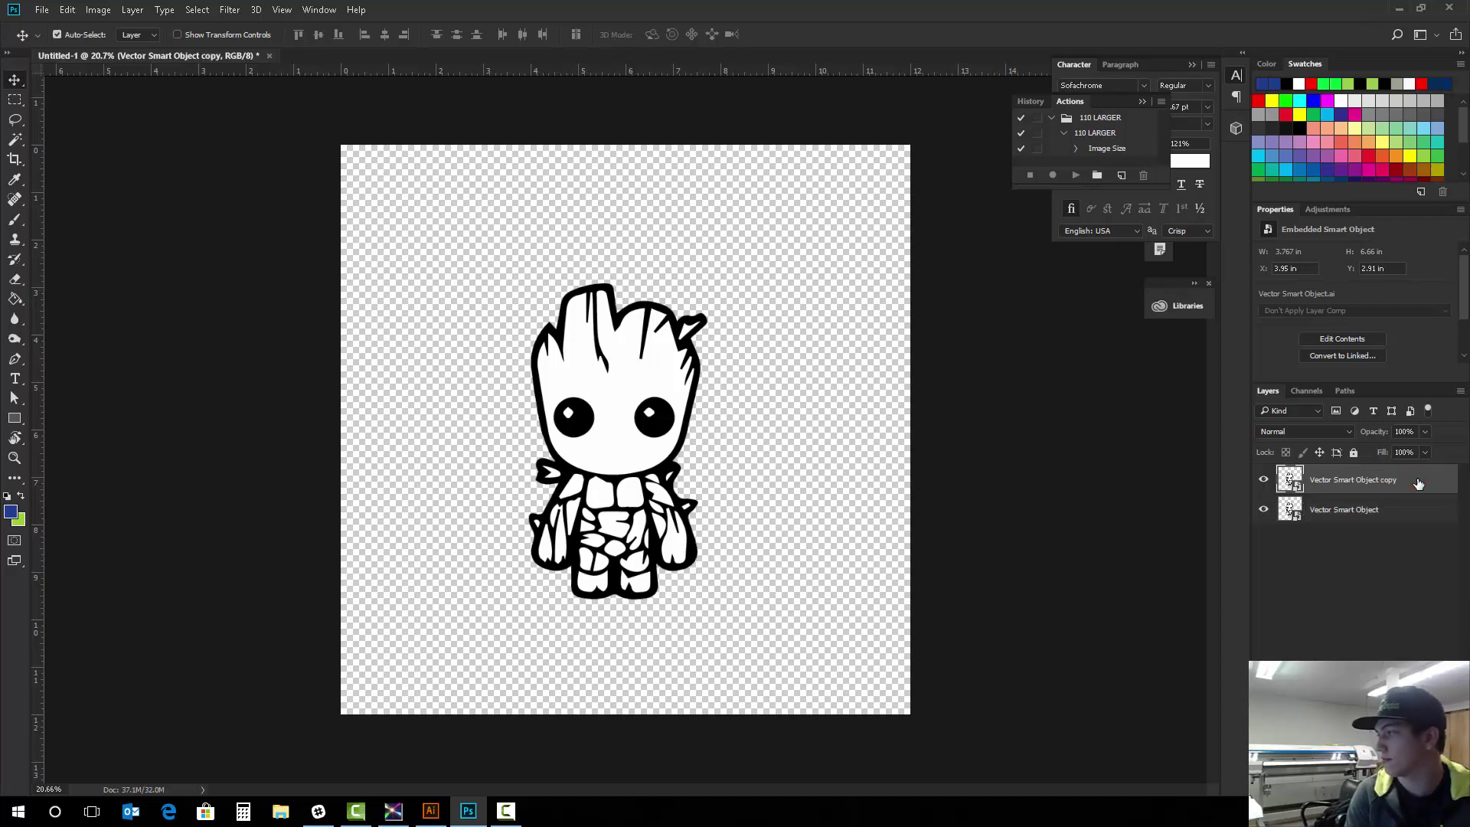
{"action": "double_click", "coordinate": [1332, 480]}
{"action": "type", "text": "orginal"}
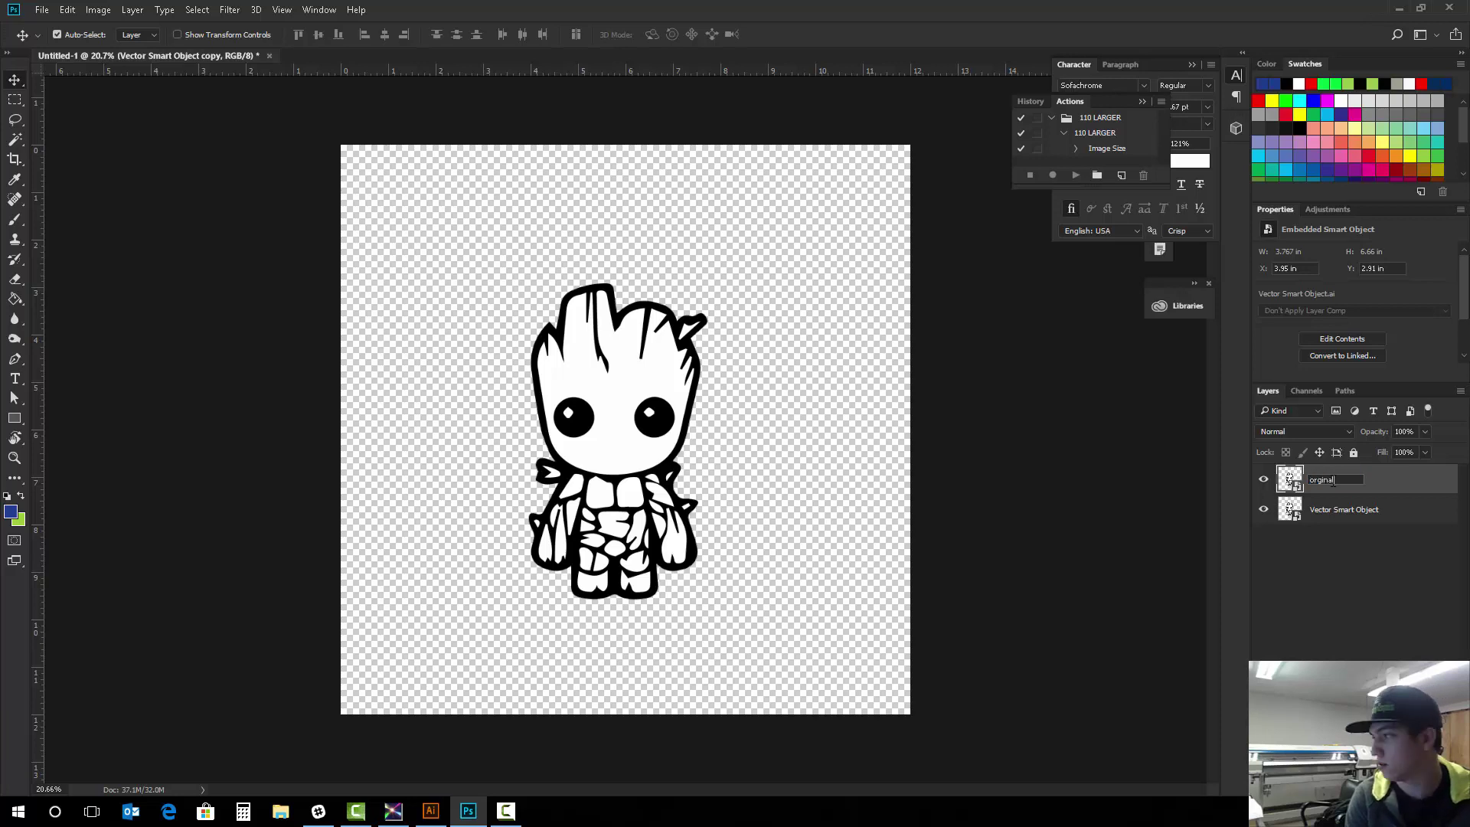
{"action": "key", "text": "Return"}
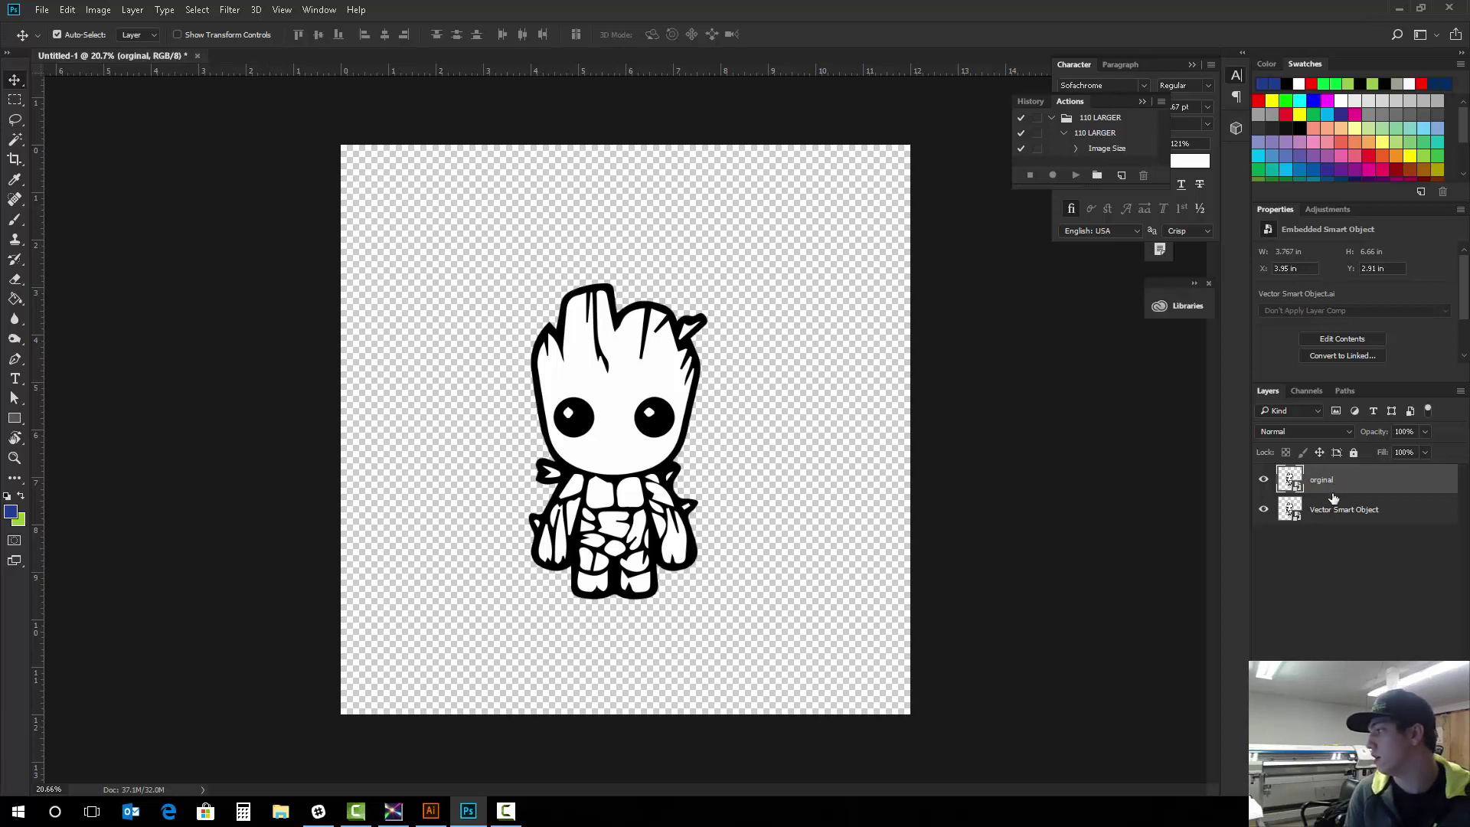
{"action": "double_click", "coordinate": [1339, 511]}
{"action": "type", "text": "bleed"}
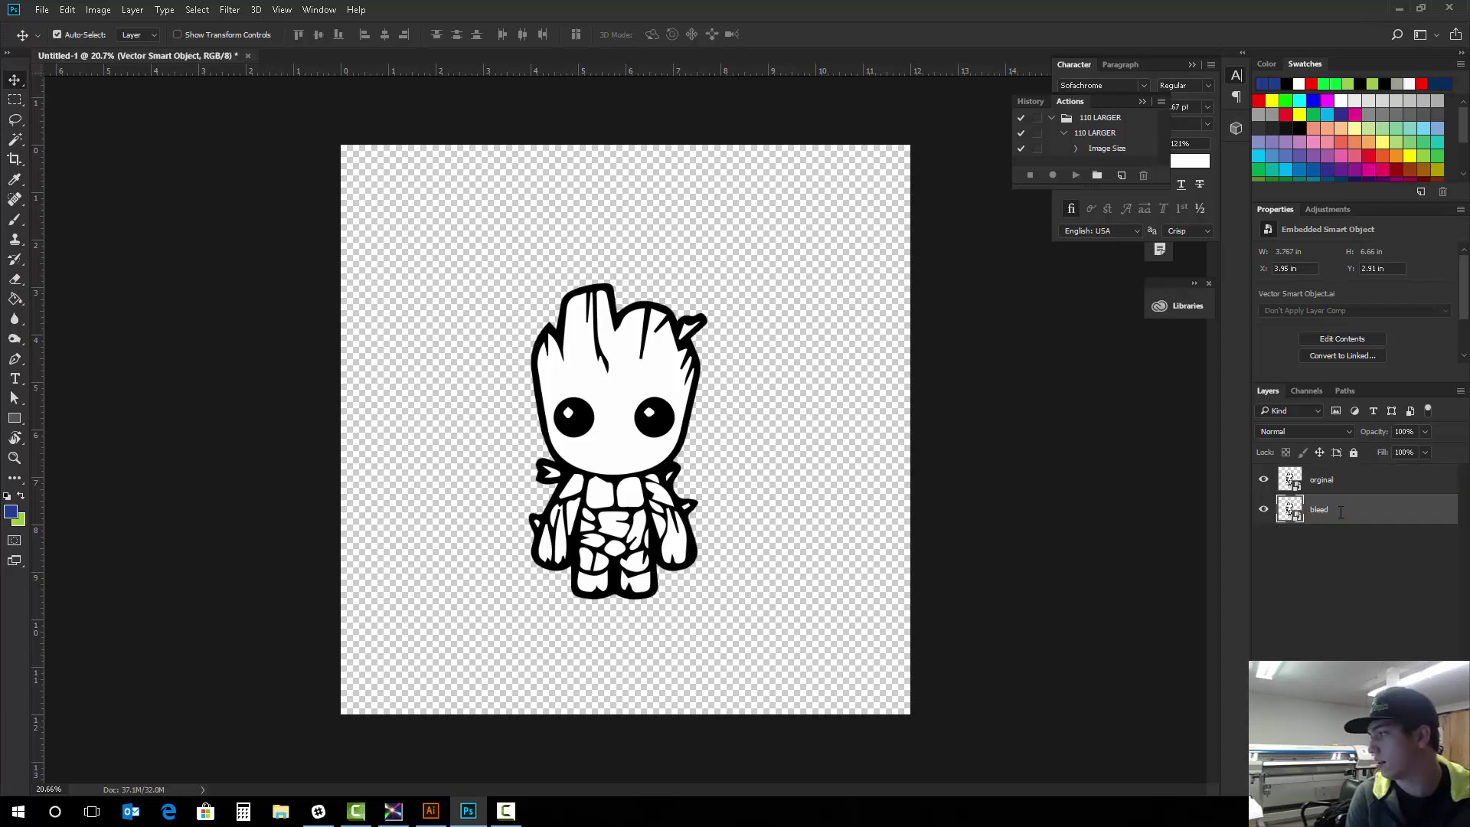
{"action": "key", "text": "Return"}
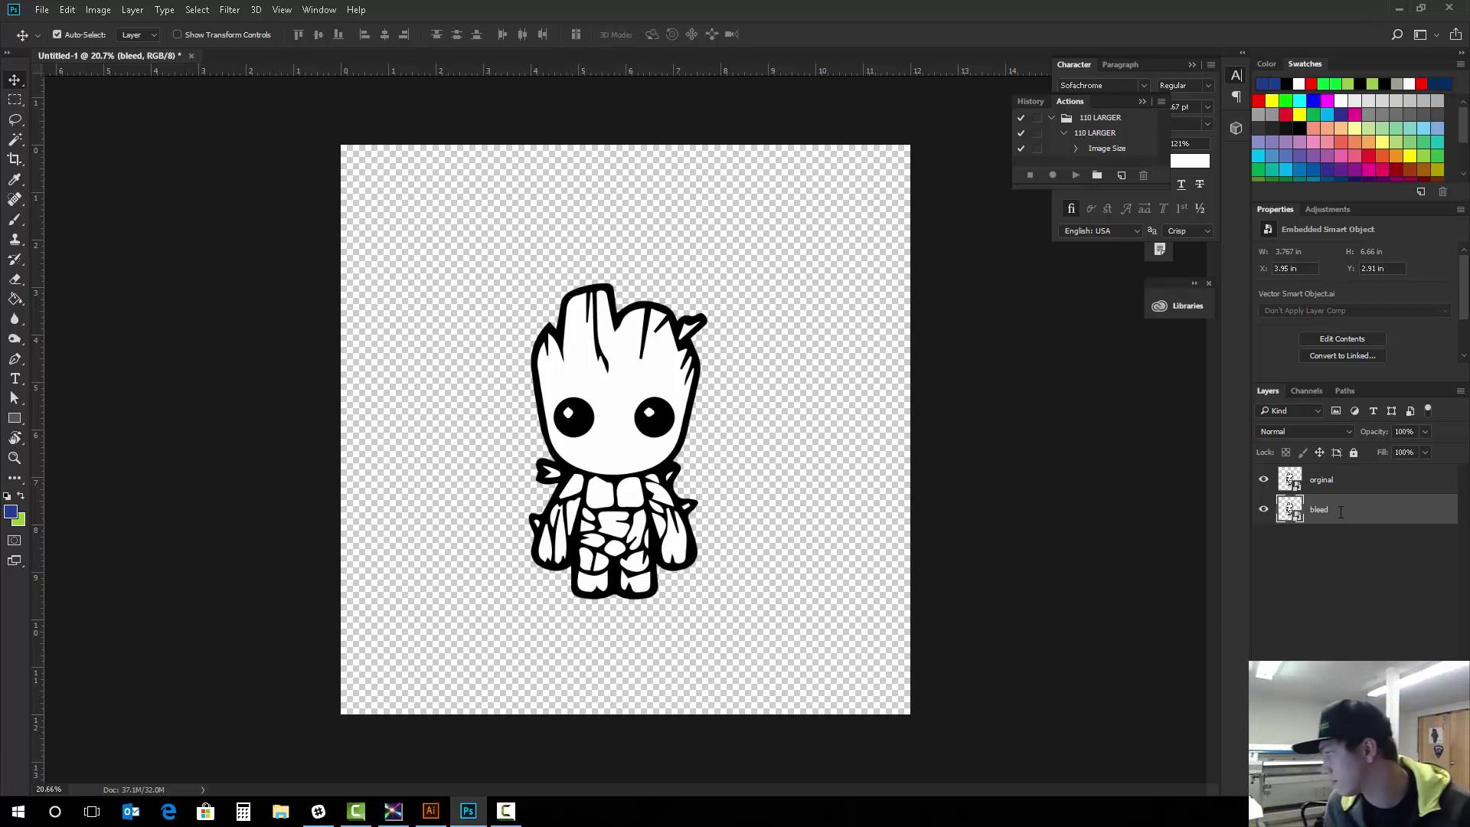
Move orginal below bleed, rename bleed to 'cut', and select orginal.
{"action": "left_click", "coordinate": [1345, 483]}
{"action": "key", "text": "ctrl+["}
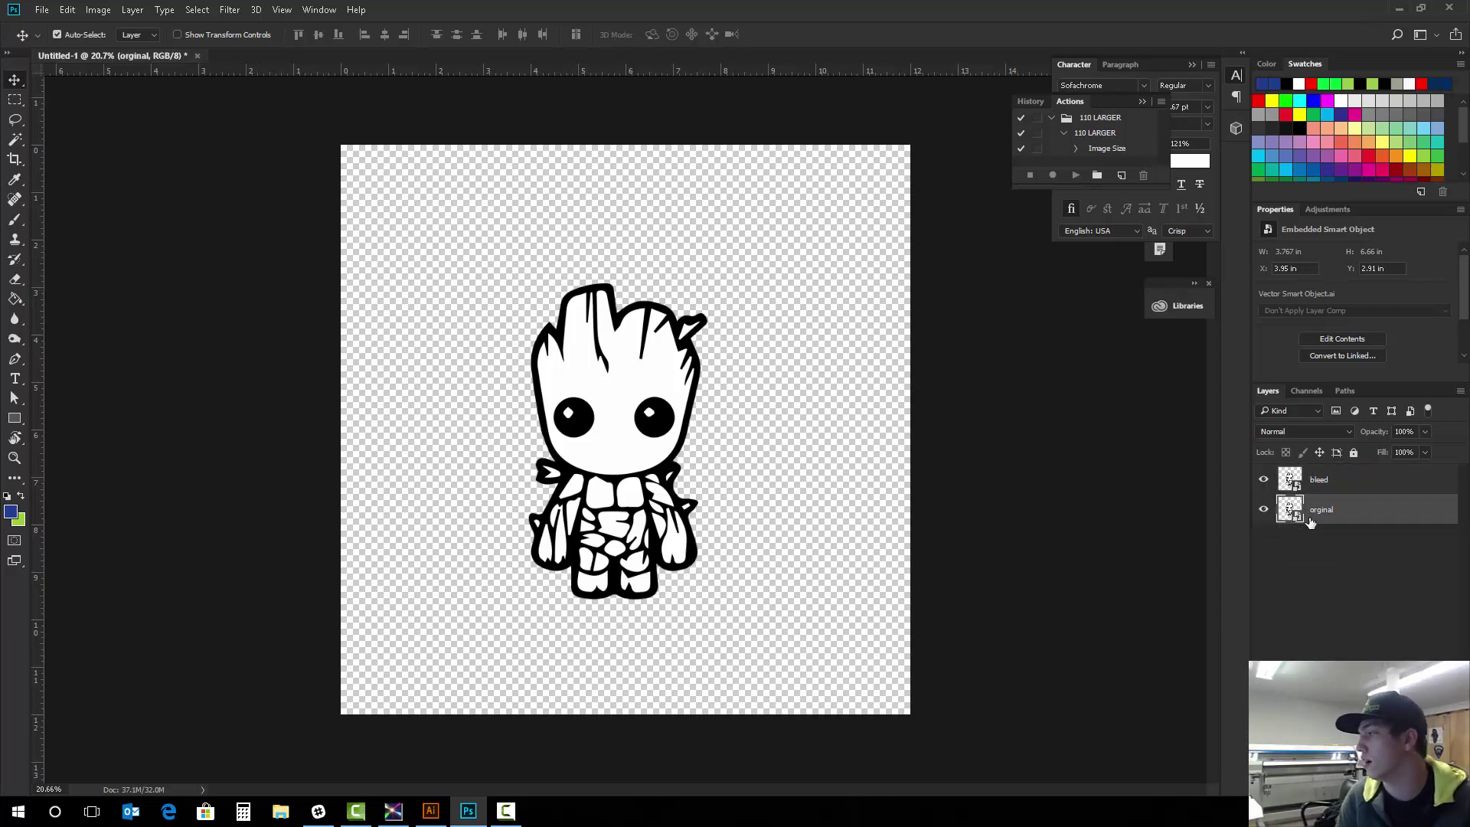
{"action": "double_click", "coordinate": [1318, 481]}
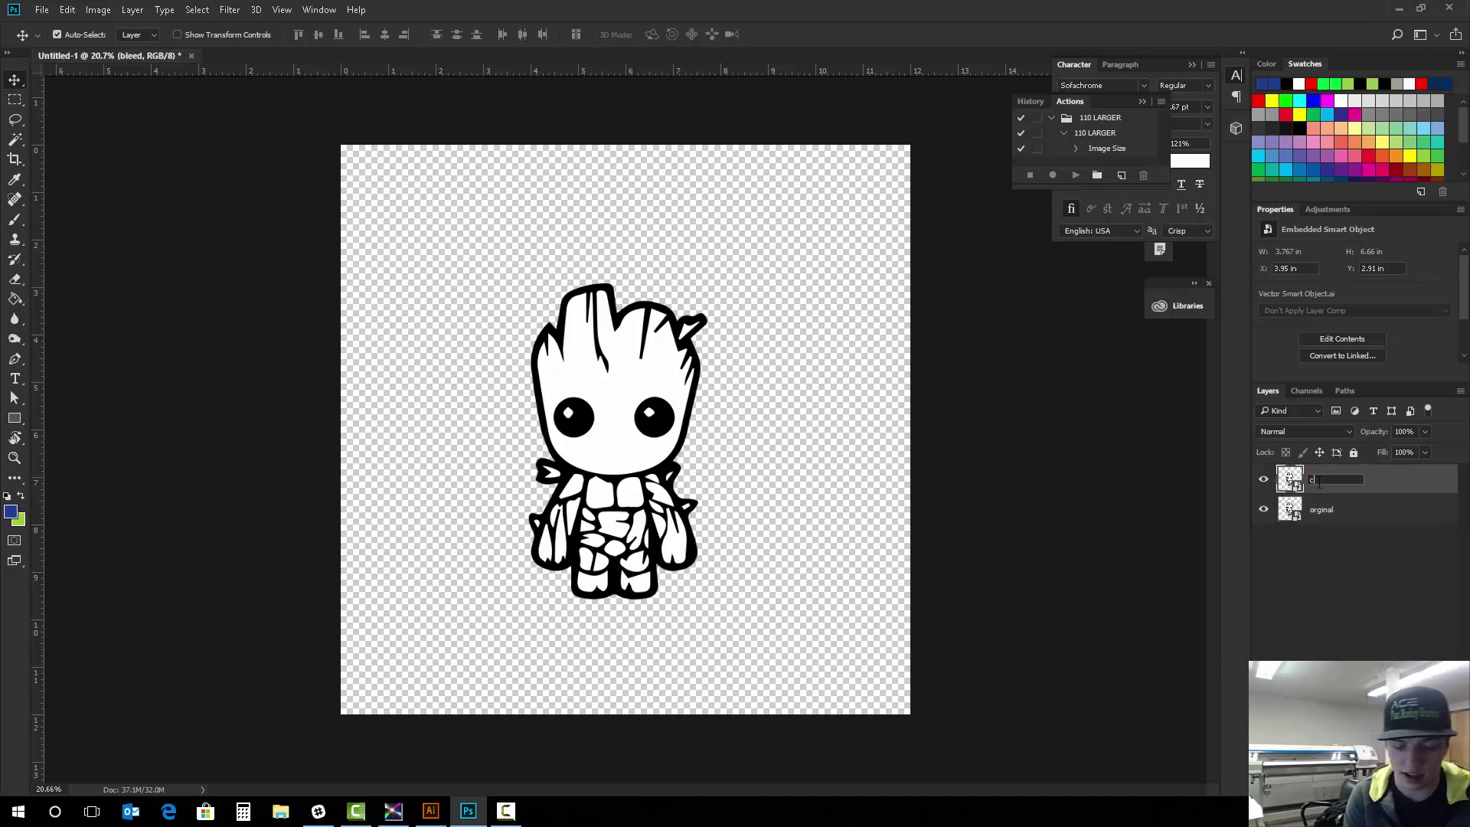
{"action": "type", "text": "cut"}
{"action": "key", "text": "Return"}
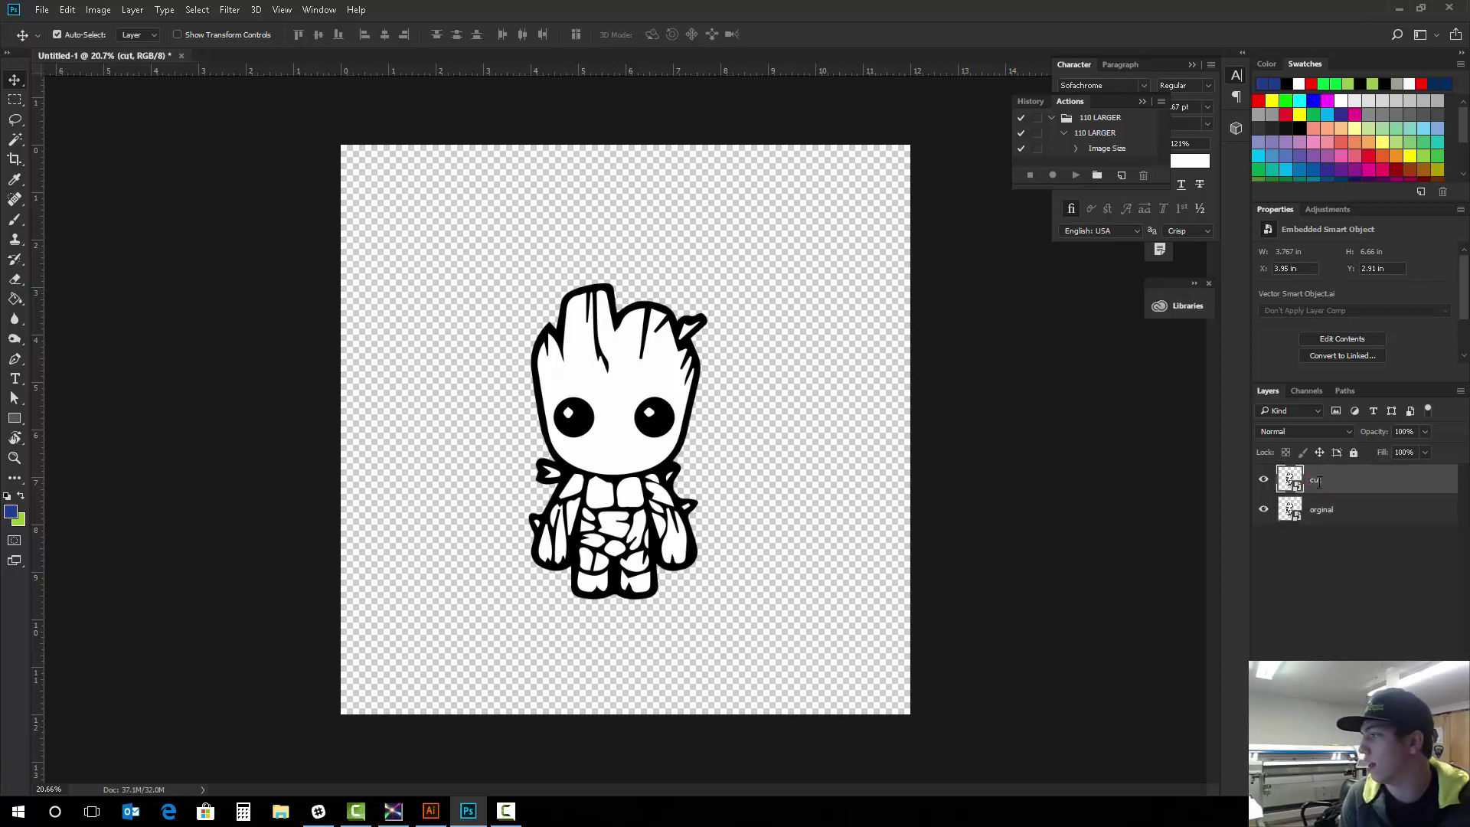
{"action": "left_click", "coordinate": [1413, 514]}
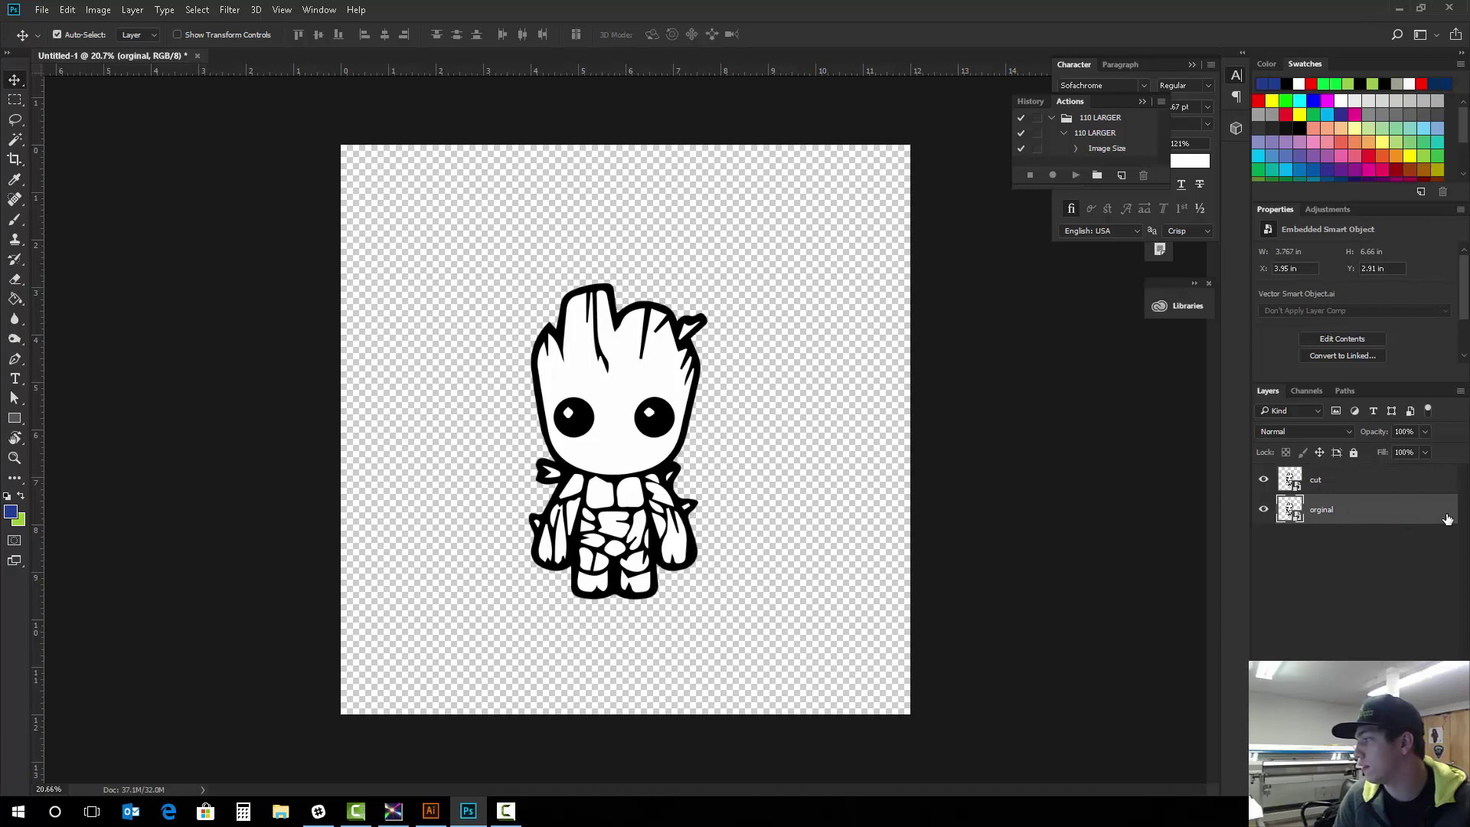
Add a red outside stroke to the orginal layer and thicken it to 38 px.
{"action": "double_click", "coordinate": [1446, 516]}
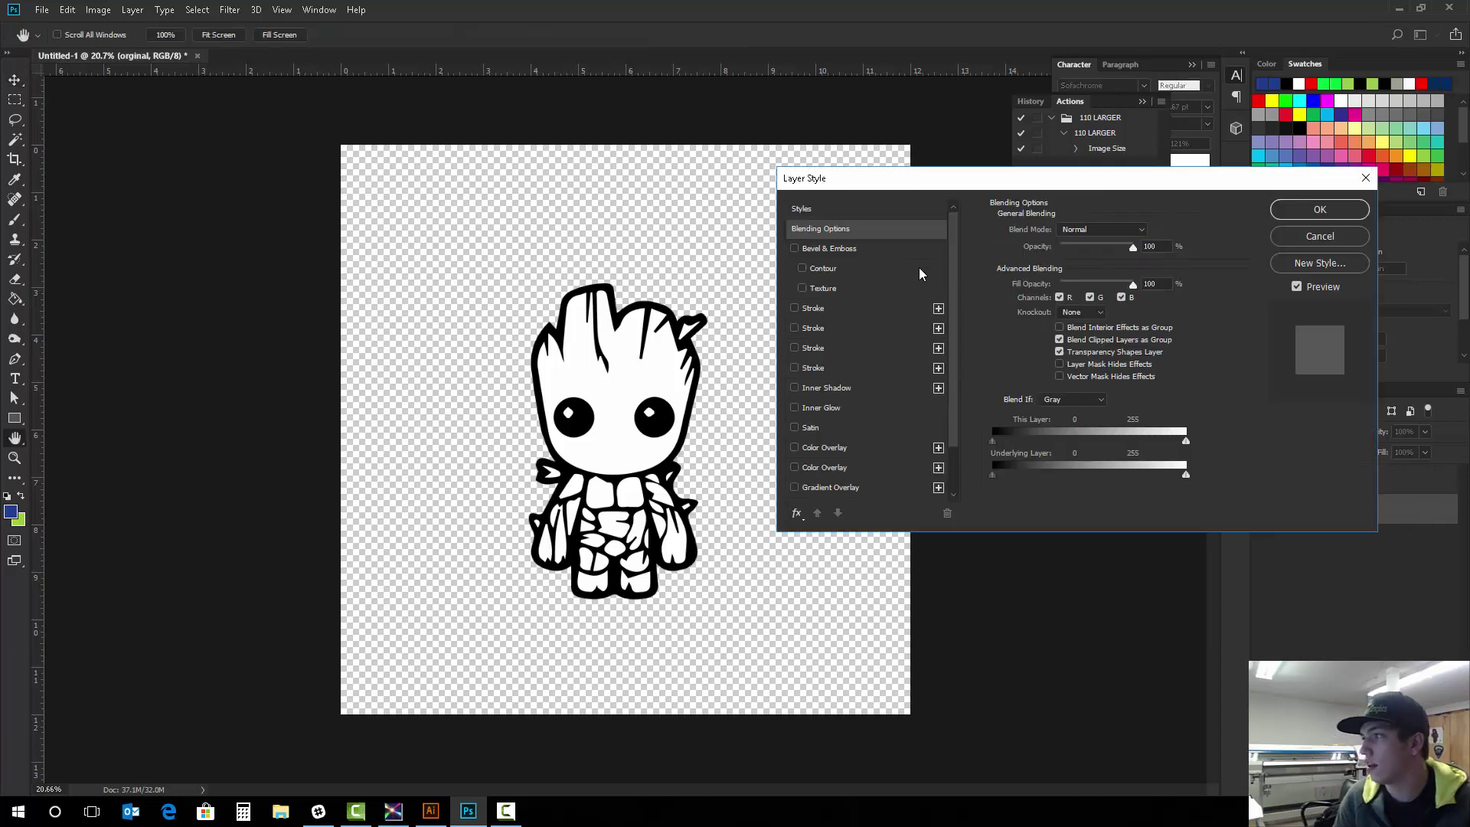
{"action": "left_click_drag", "start_coordinate": [876, 189], "coordinate": [695, 199]}
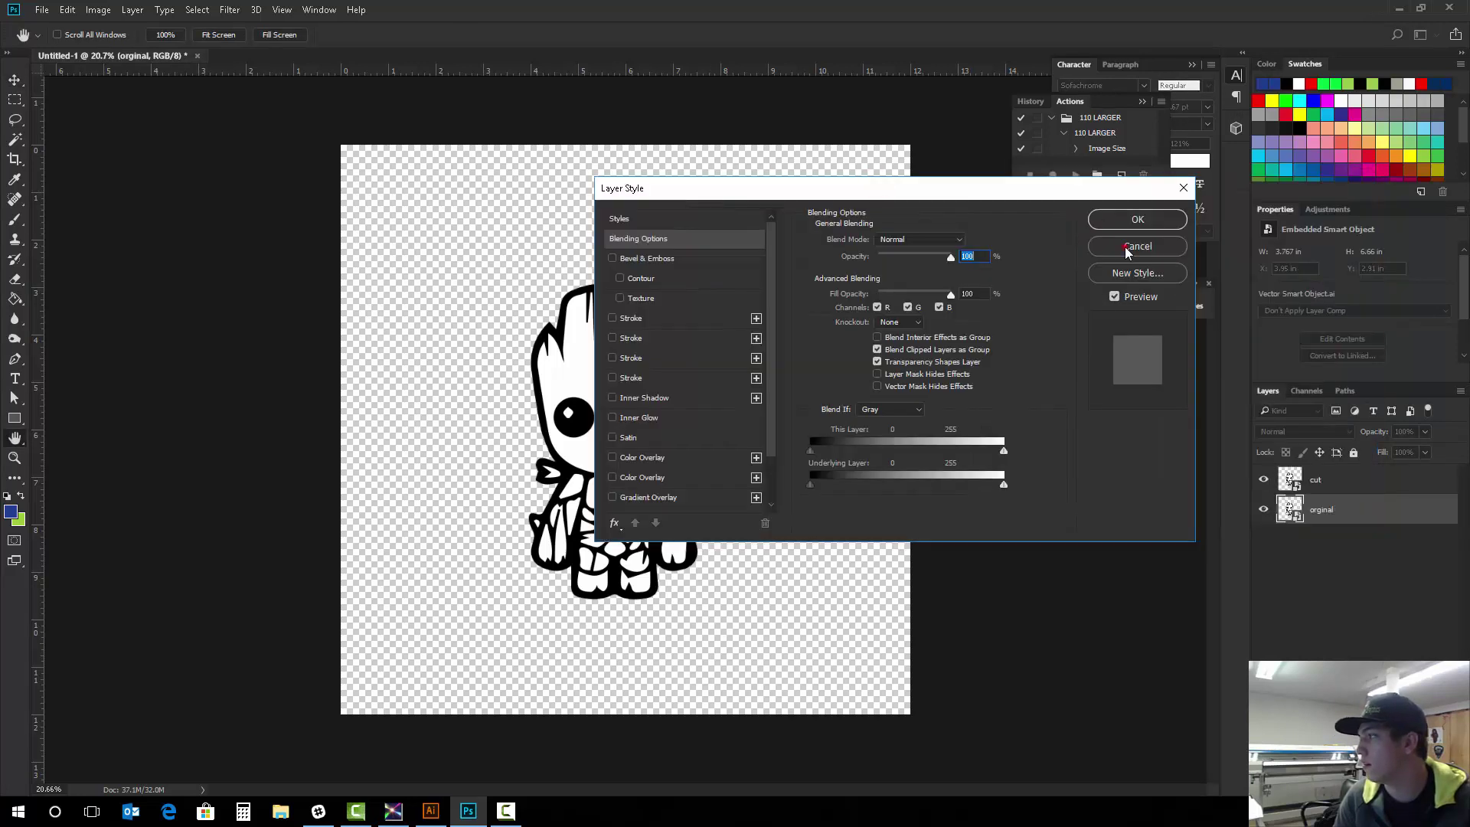
{"action": "left_click", "coordinate": [1126, 248]}
{"action": "right_click", "coordinate": [1430, 518]}
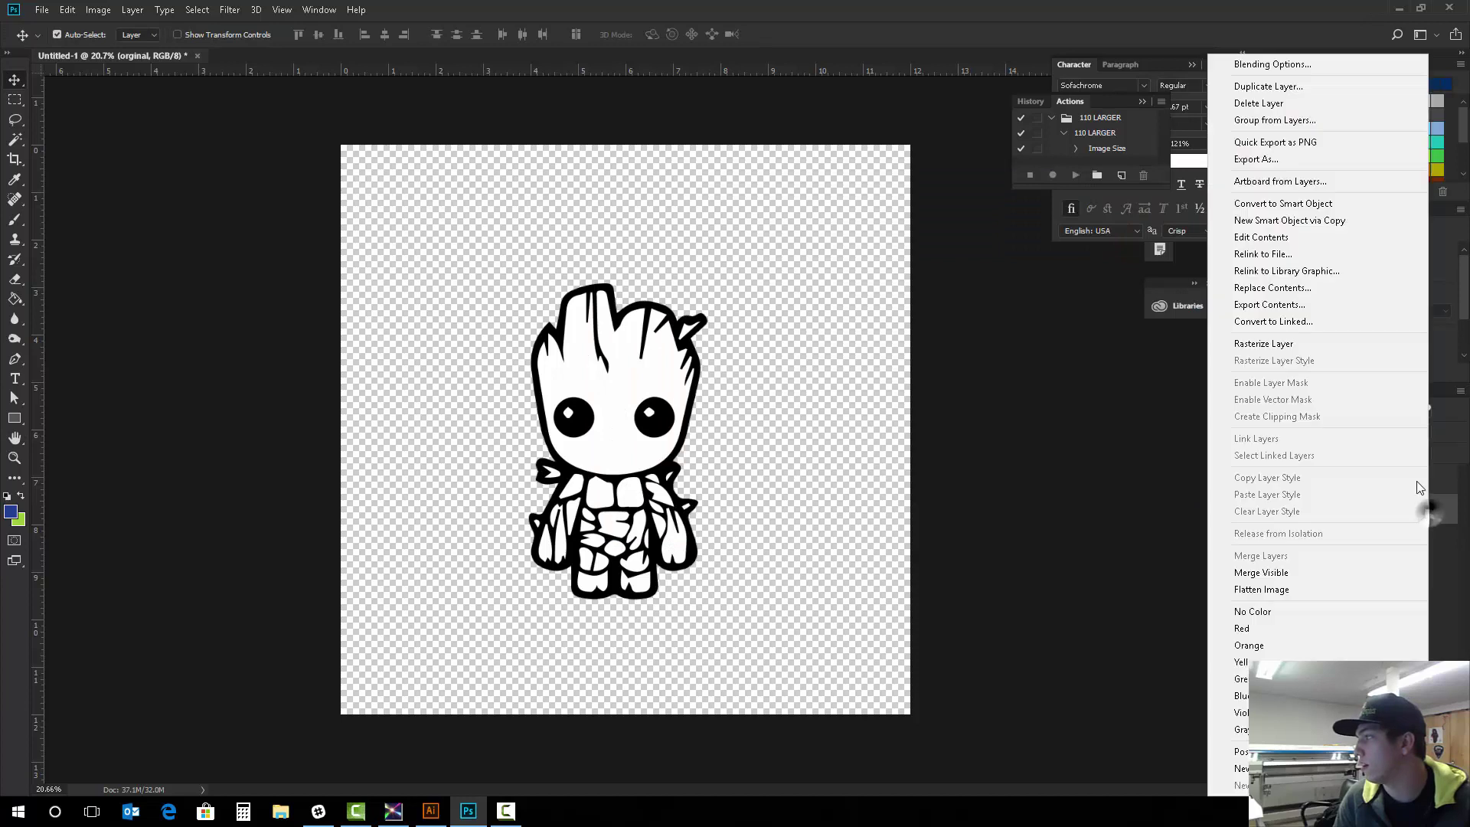
{"action": "left_click", "coordinate": [1258, 69]}
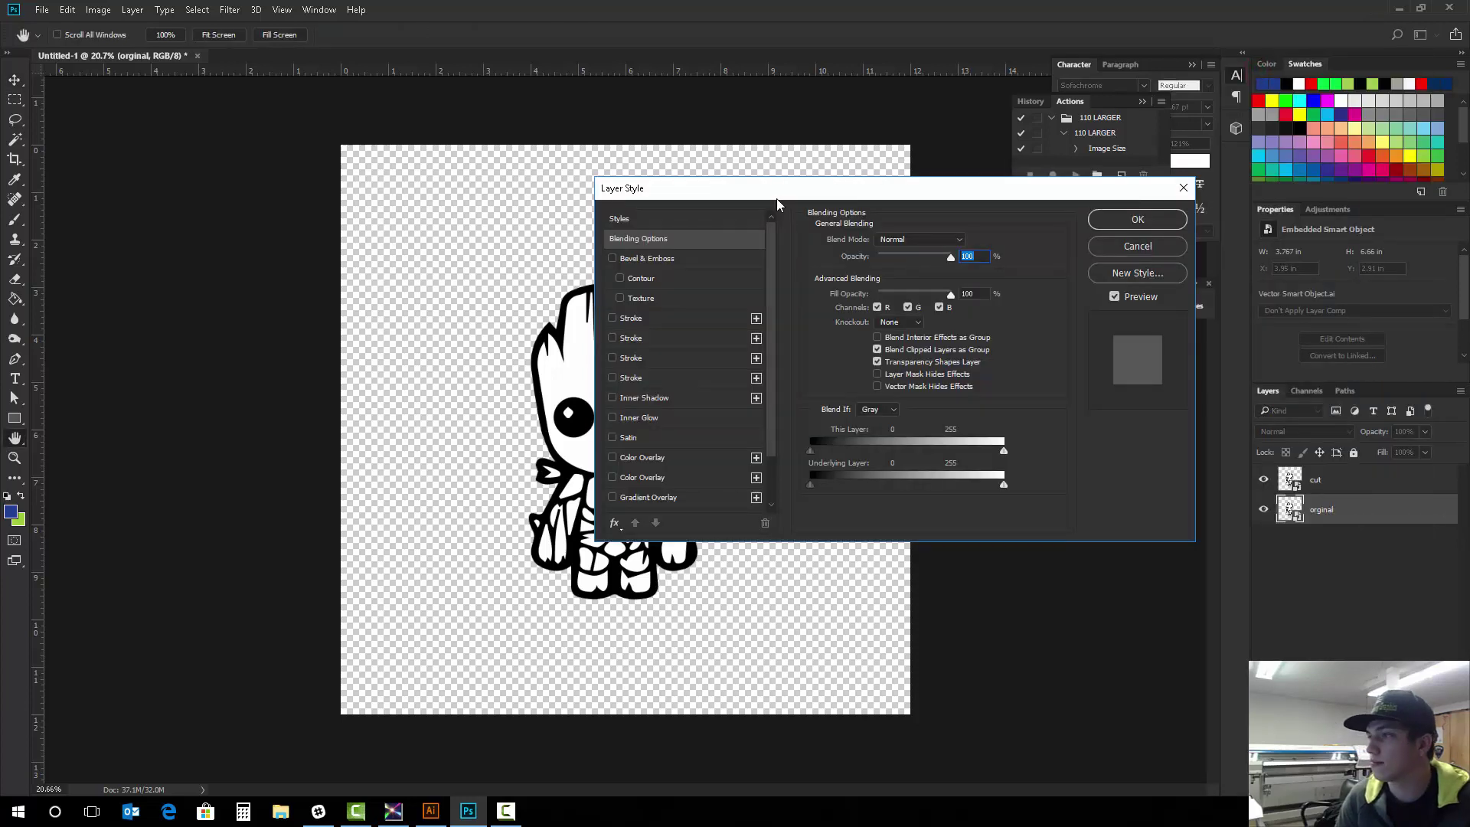
{"action": "left_click_drag", "start_coordinate": [682, 191], "coordinate": [764, 194]}
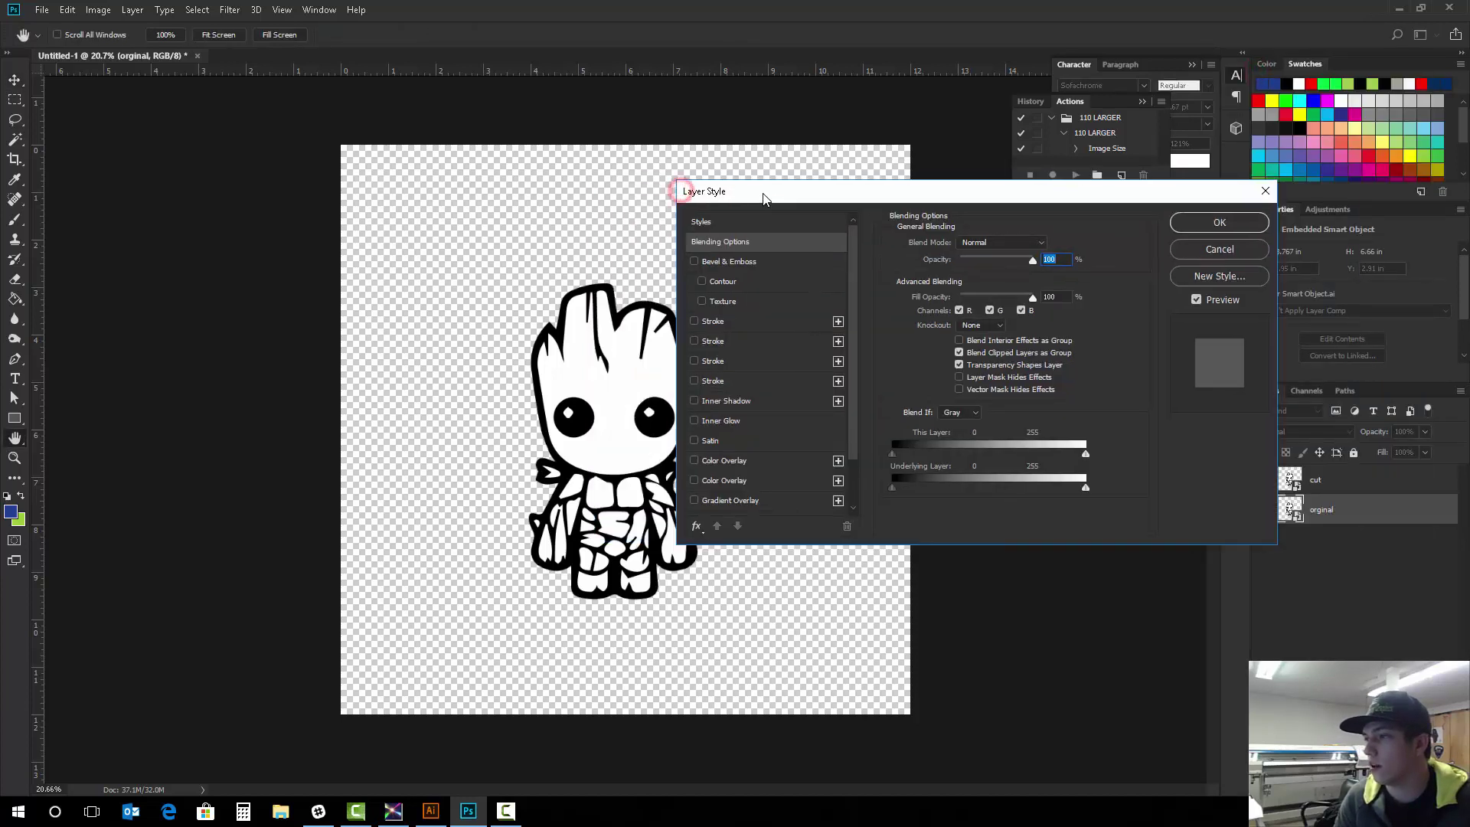
{"action": "left_click", "coordinate": [694, 321]}
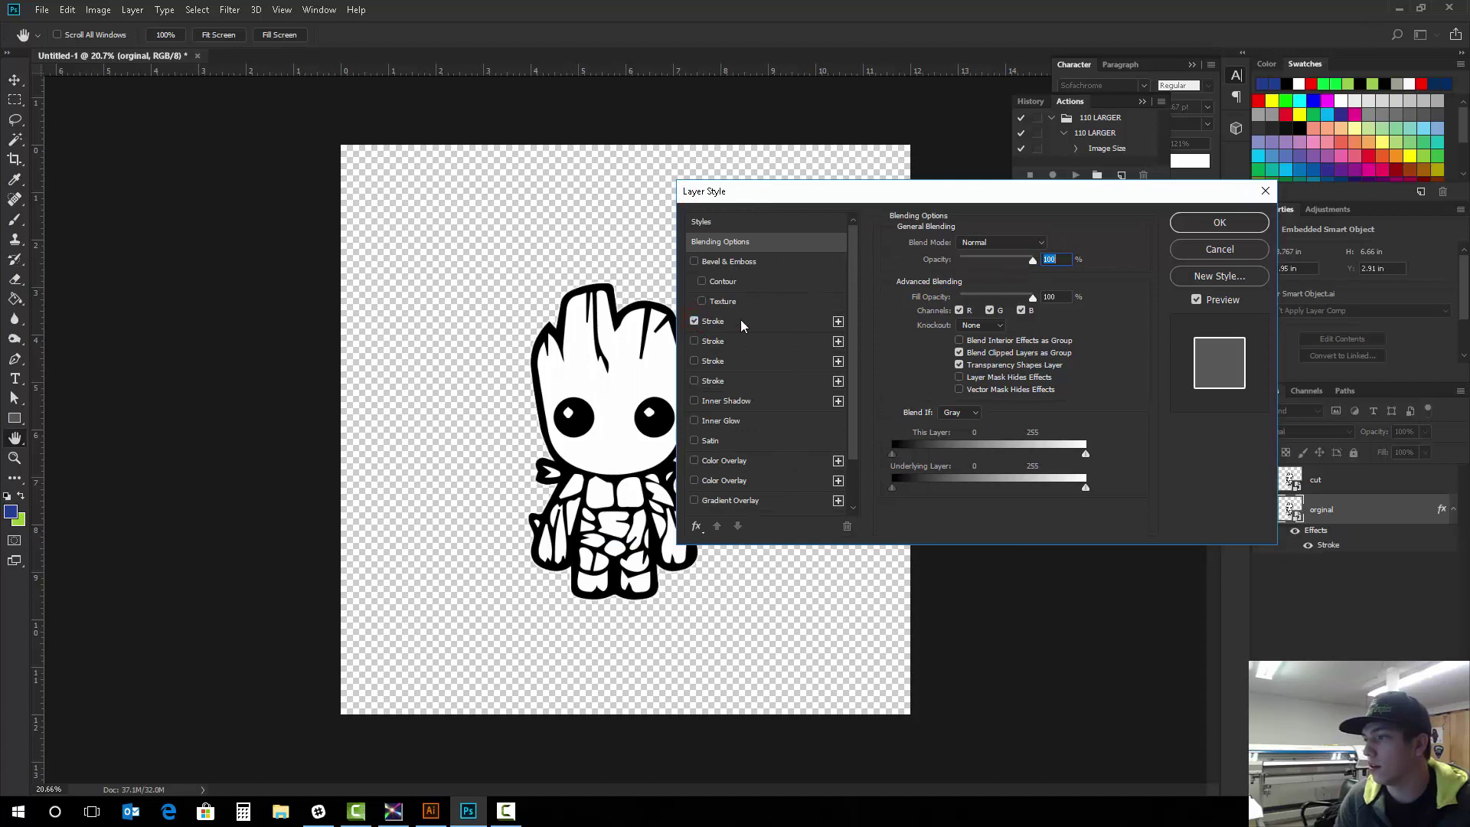
{"action": "left_click", "coordinate": [928, 355]}
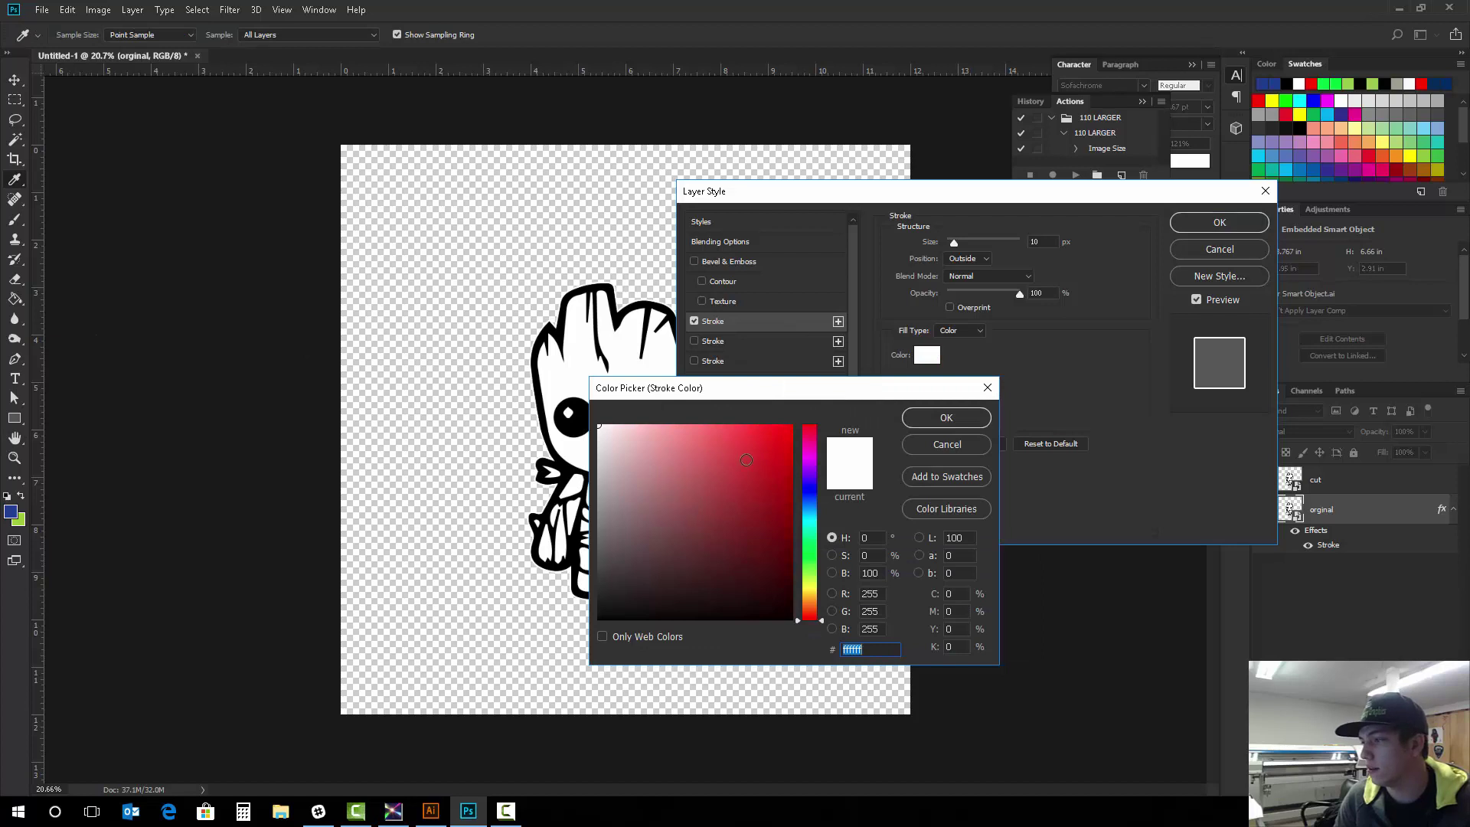
{"action": "left_click", "coordinate": [746, 459]}
{"action": "left_click", "coordinate": [913, 415]}
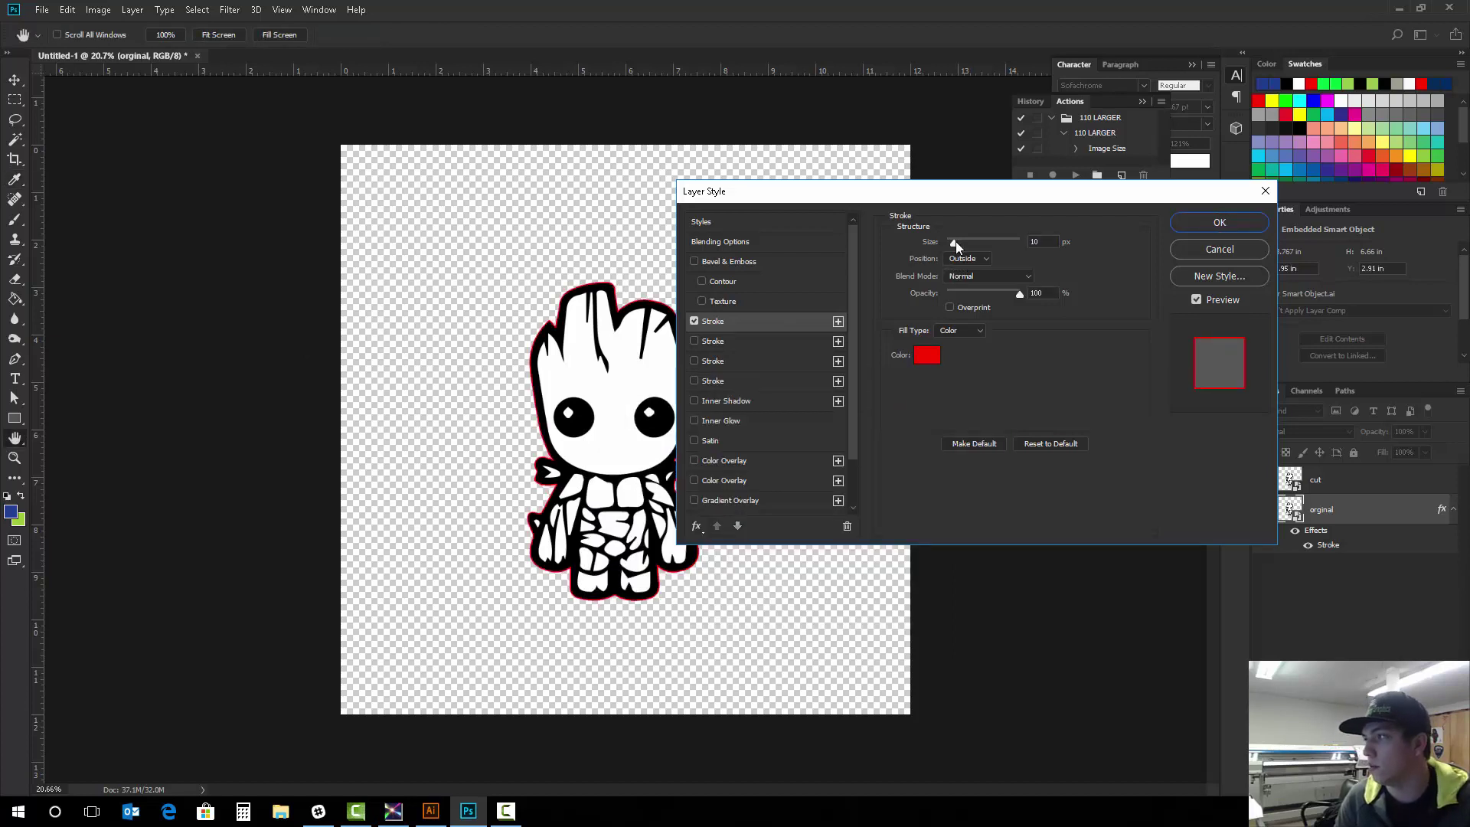
{"action": "left_click_drag", "start_coordinate": [955, 241], "coordinate": [966, 241]}
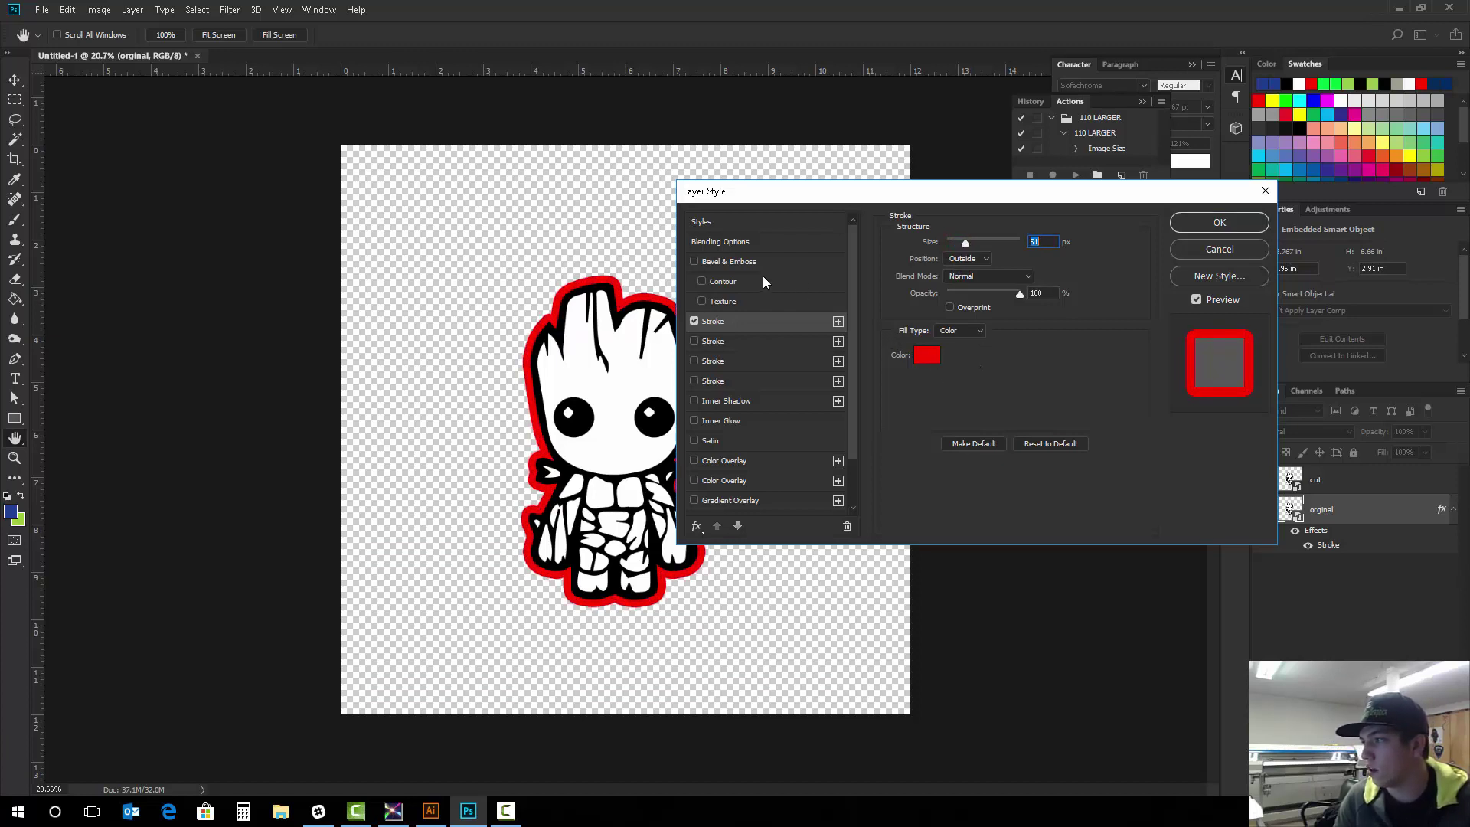
Change the stroke to black sampled from the artwork, apply it, then hide orginal and show cut.
{"action": "left_click", "coordinate": [926, 356]}
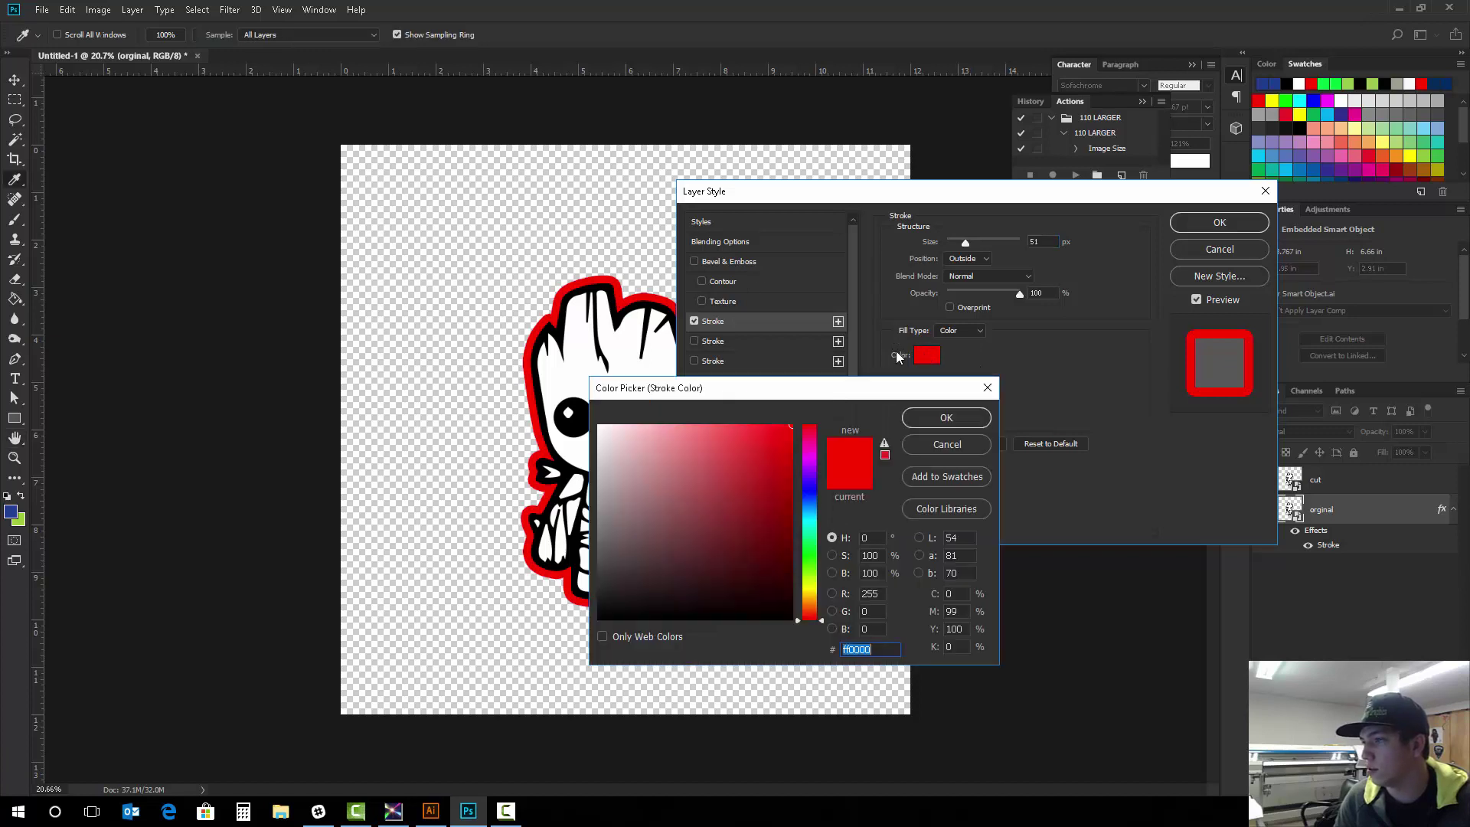
{"action": "left_click", "coordinate": [619, 308]}
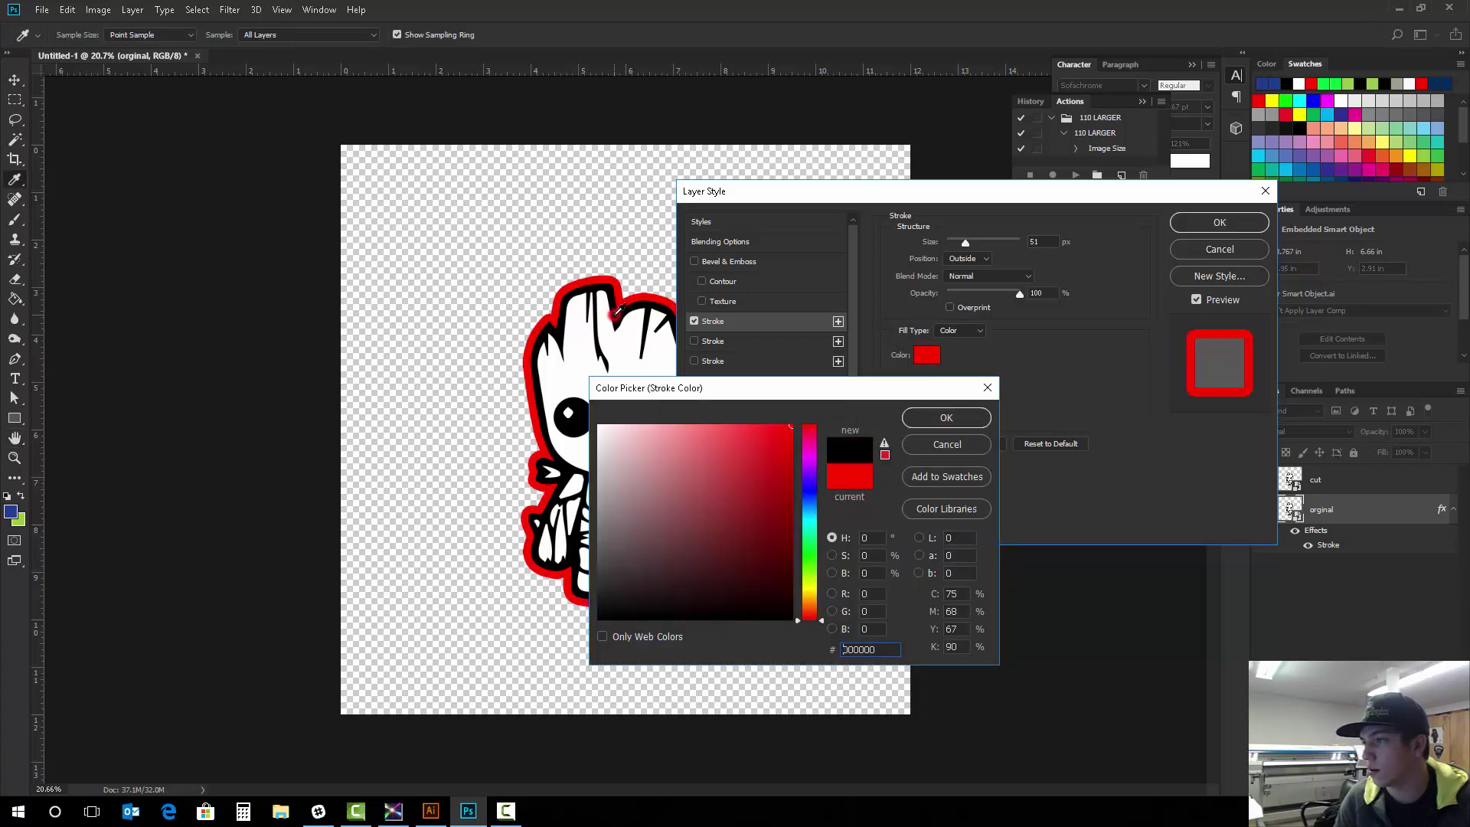
{"action": "left_click", "coordinate": [943, 418]}
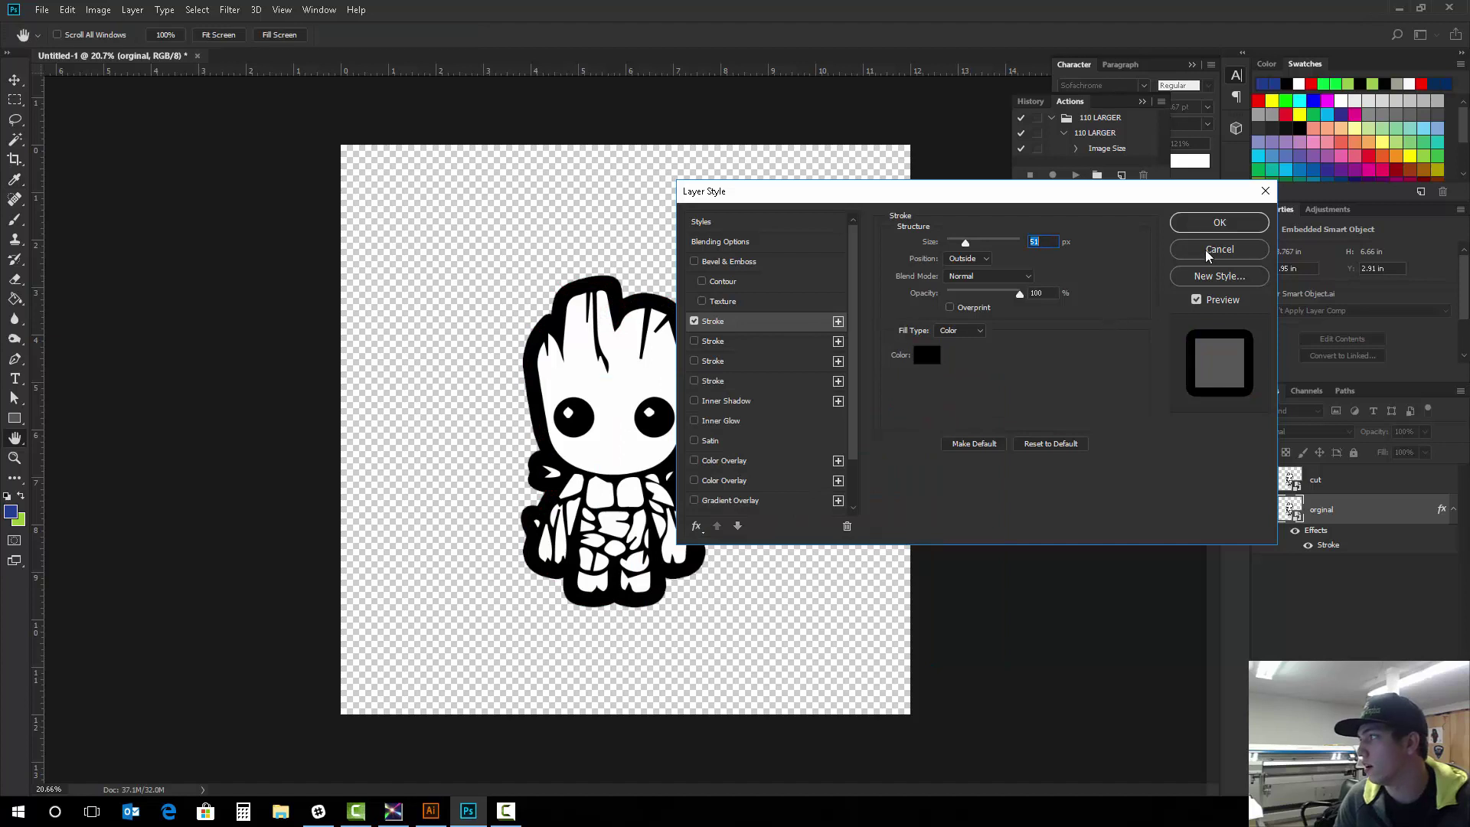
{"action": "left_click", "coordinate": [1214, 224]}
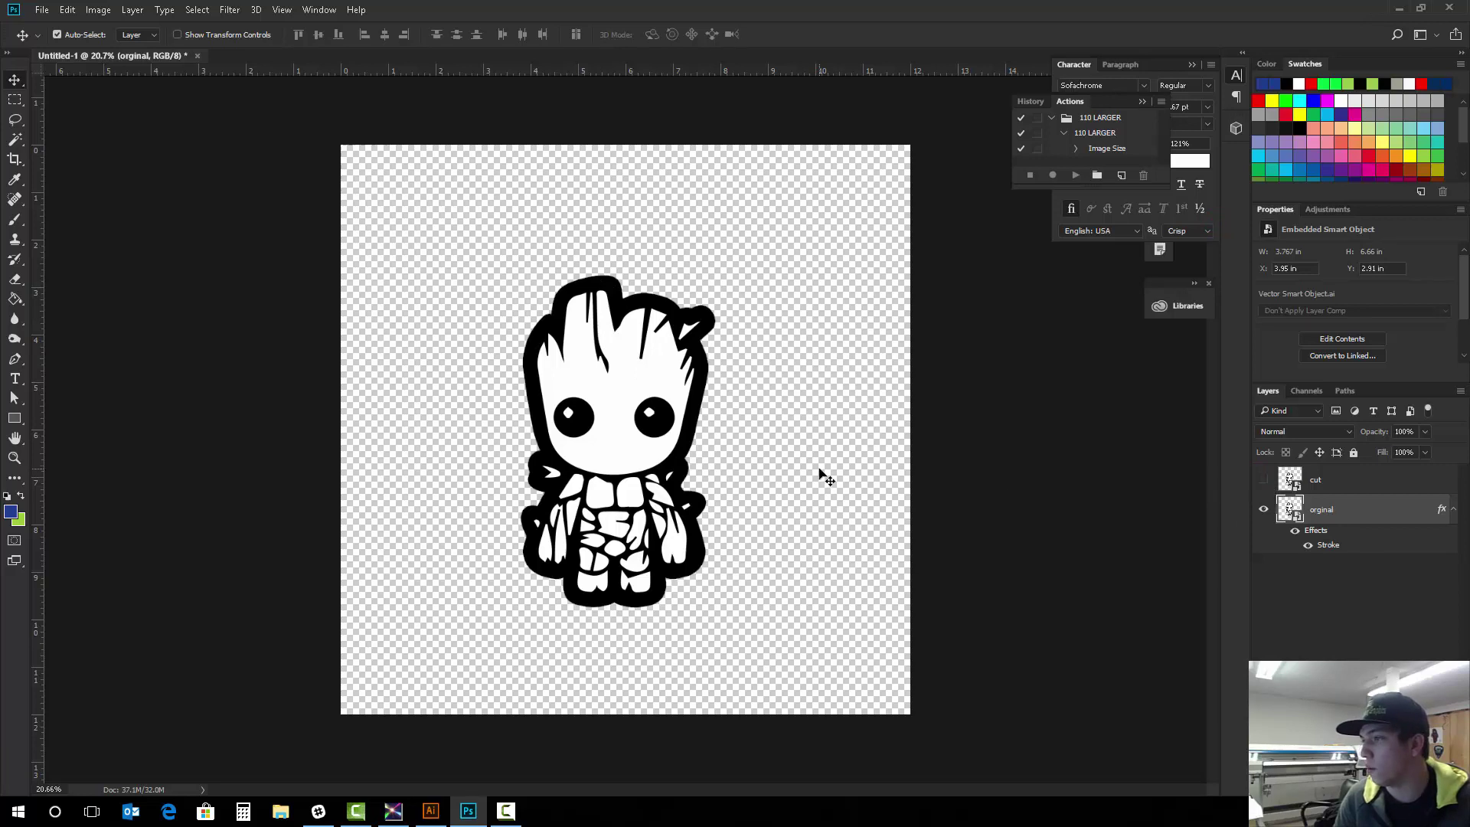
{"action": "left_click", "coordinate": [1263, 507]}
{"action": "left_click", "coordinate": [1264, 479]}
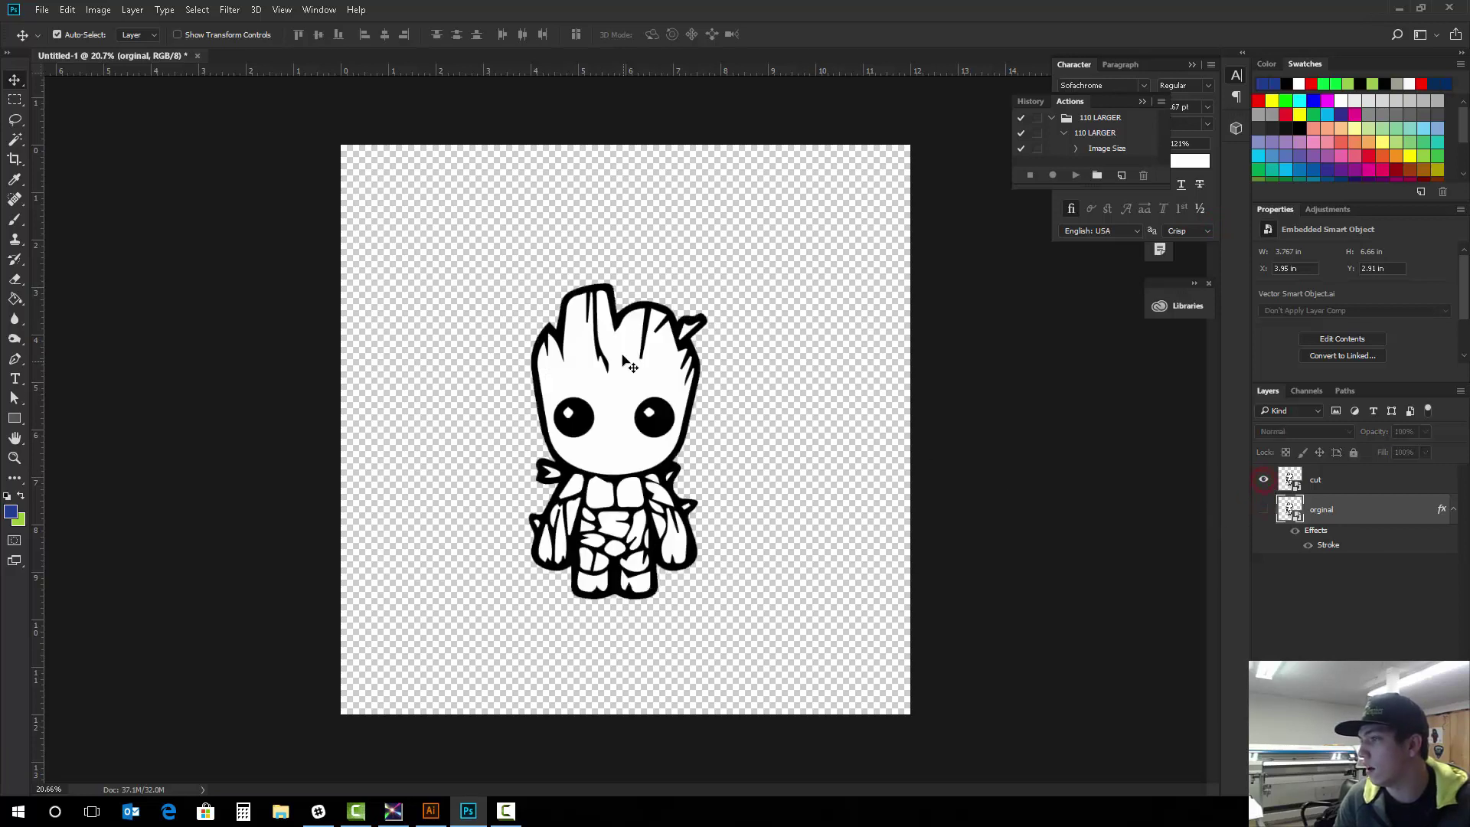
Give the cut layer a 000000 black Color Overlay, hide it, and nudge Groot slightly right.
{"action": "left_click", "coordinate": [1263, 507]}
{"action": "left_click", "coordinate": [1352, 477]}
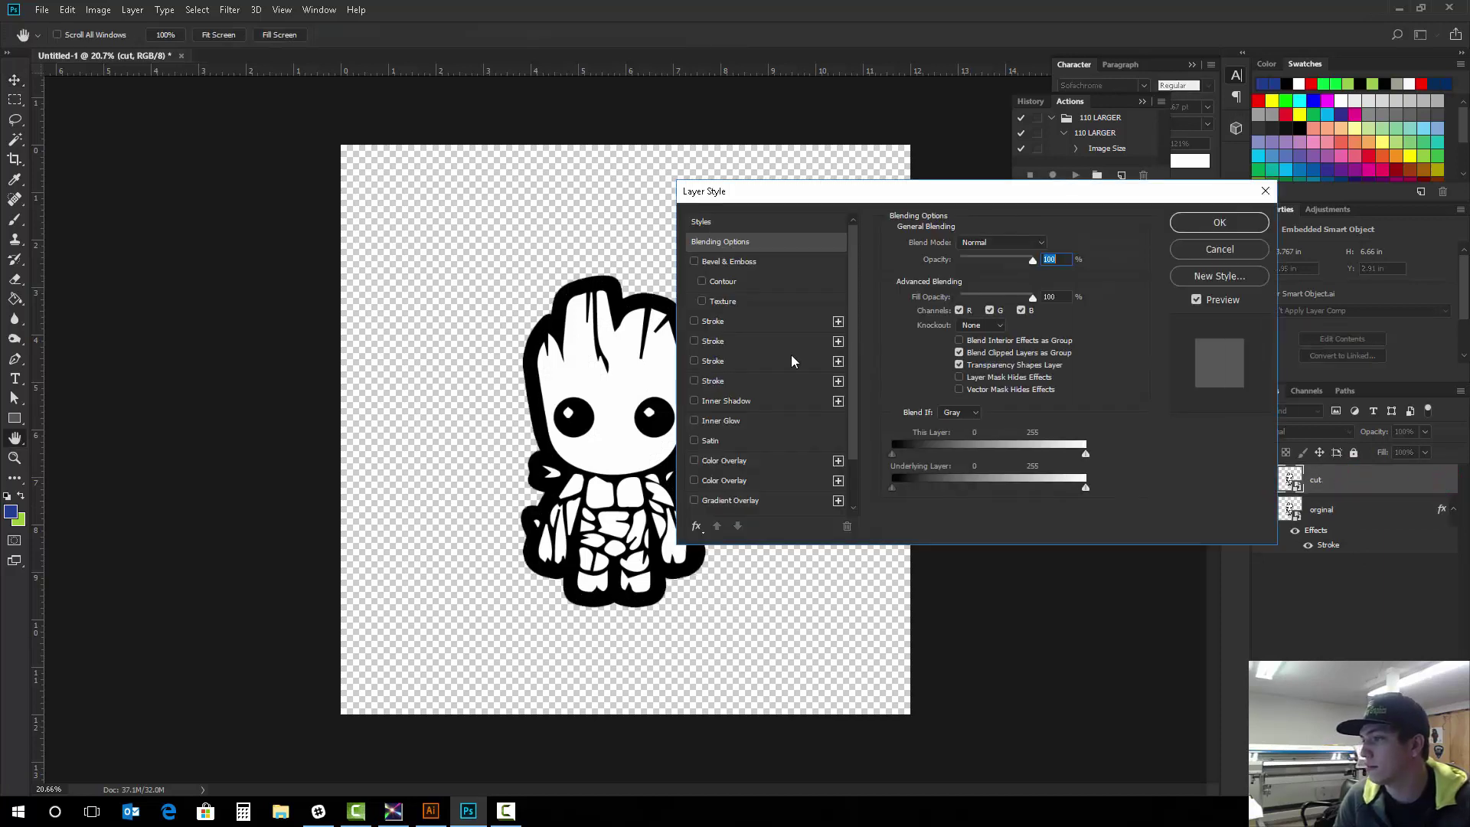
{"action": "left_click", "coordinate": [695, 460]}
{"action": "left_click", "coordinate": [777, 461]}
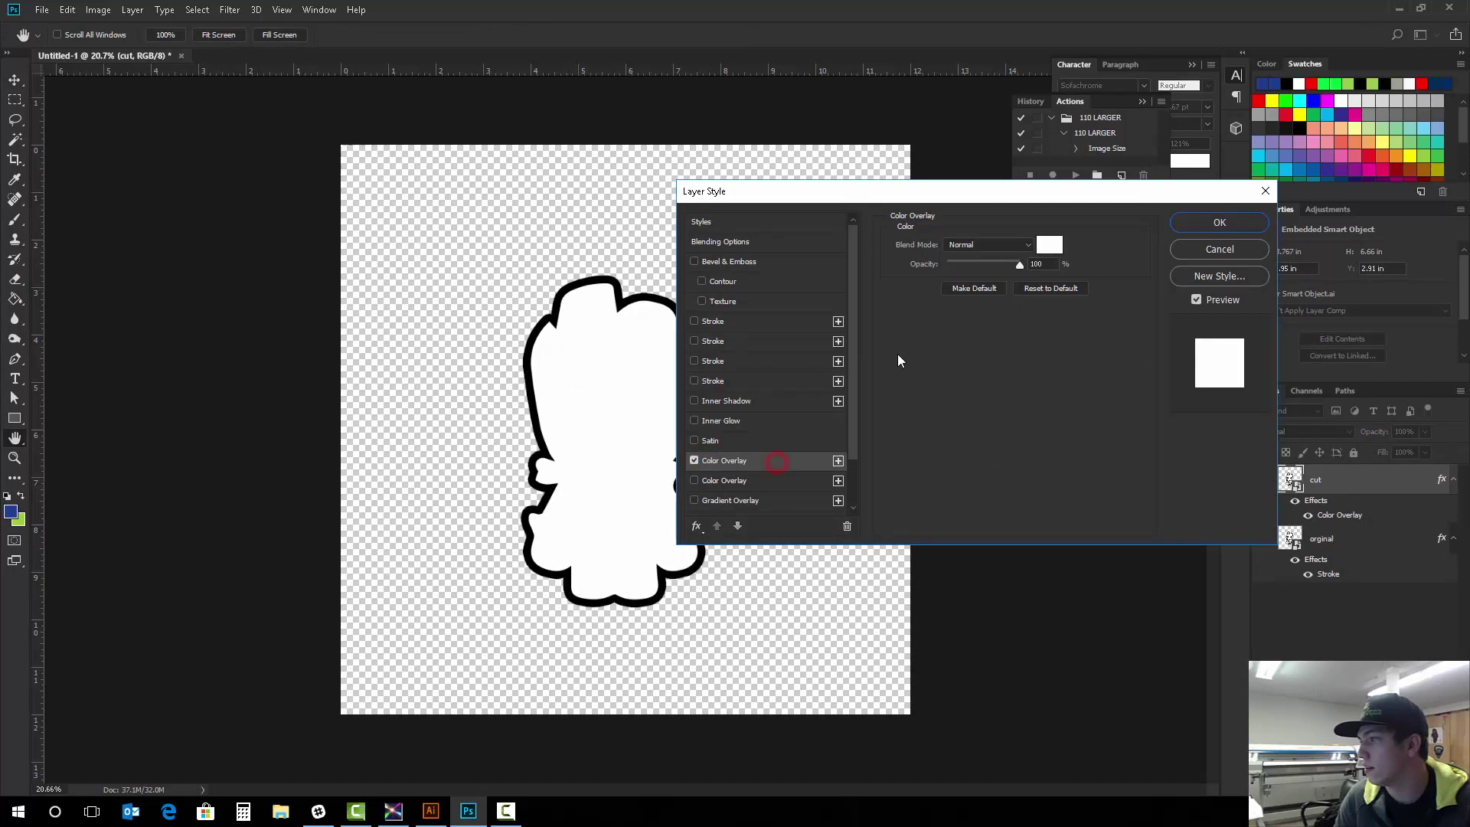
{"action": "left_click", "coordinate": [1049, 244]}
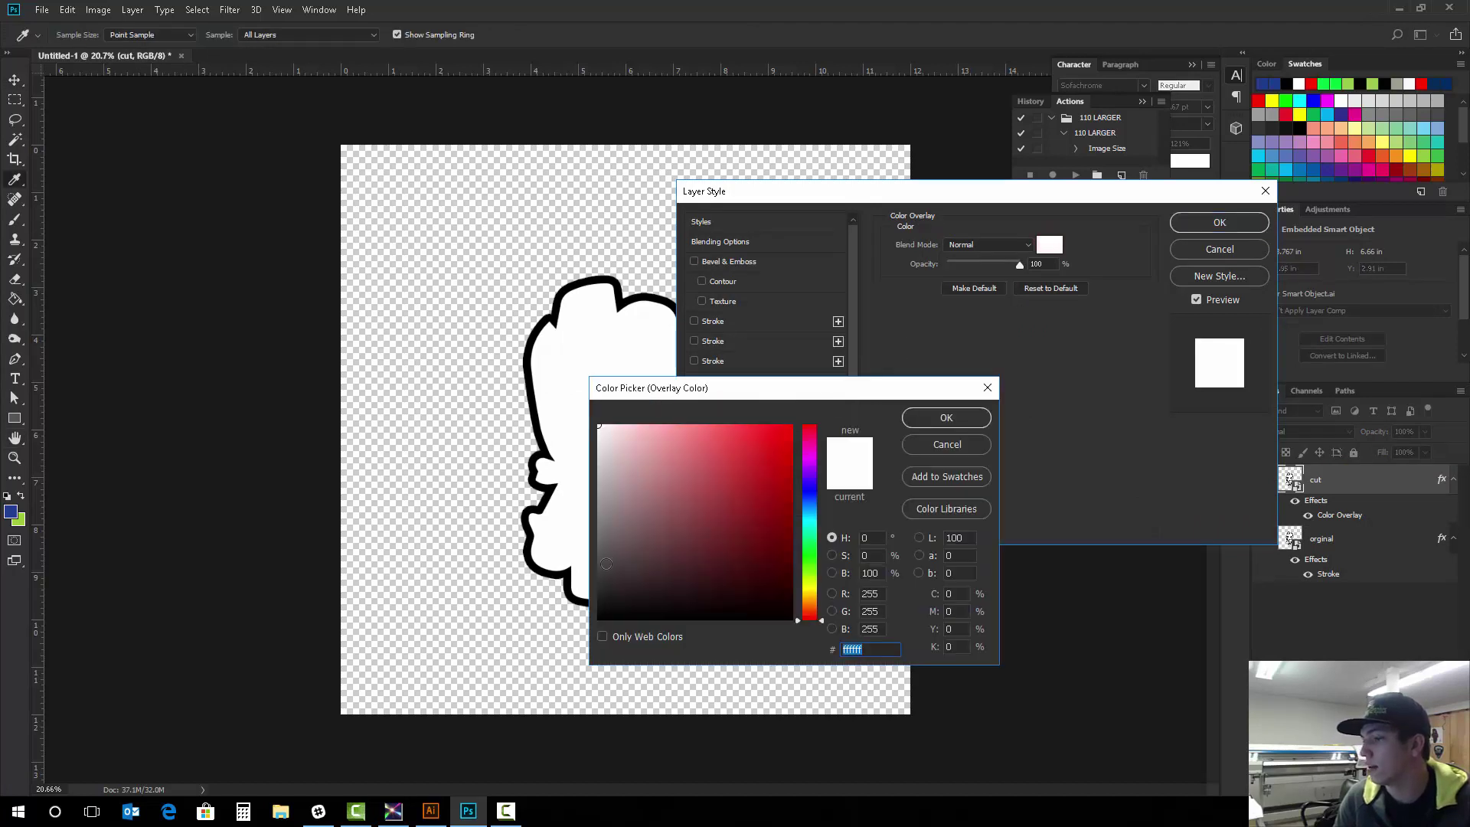
{"action": "type", "text": "000000"}
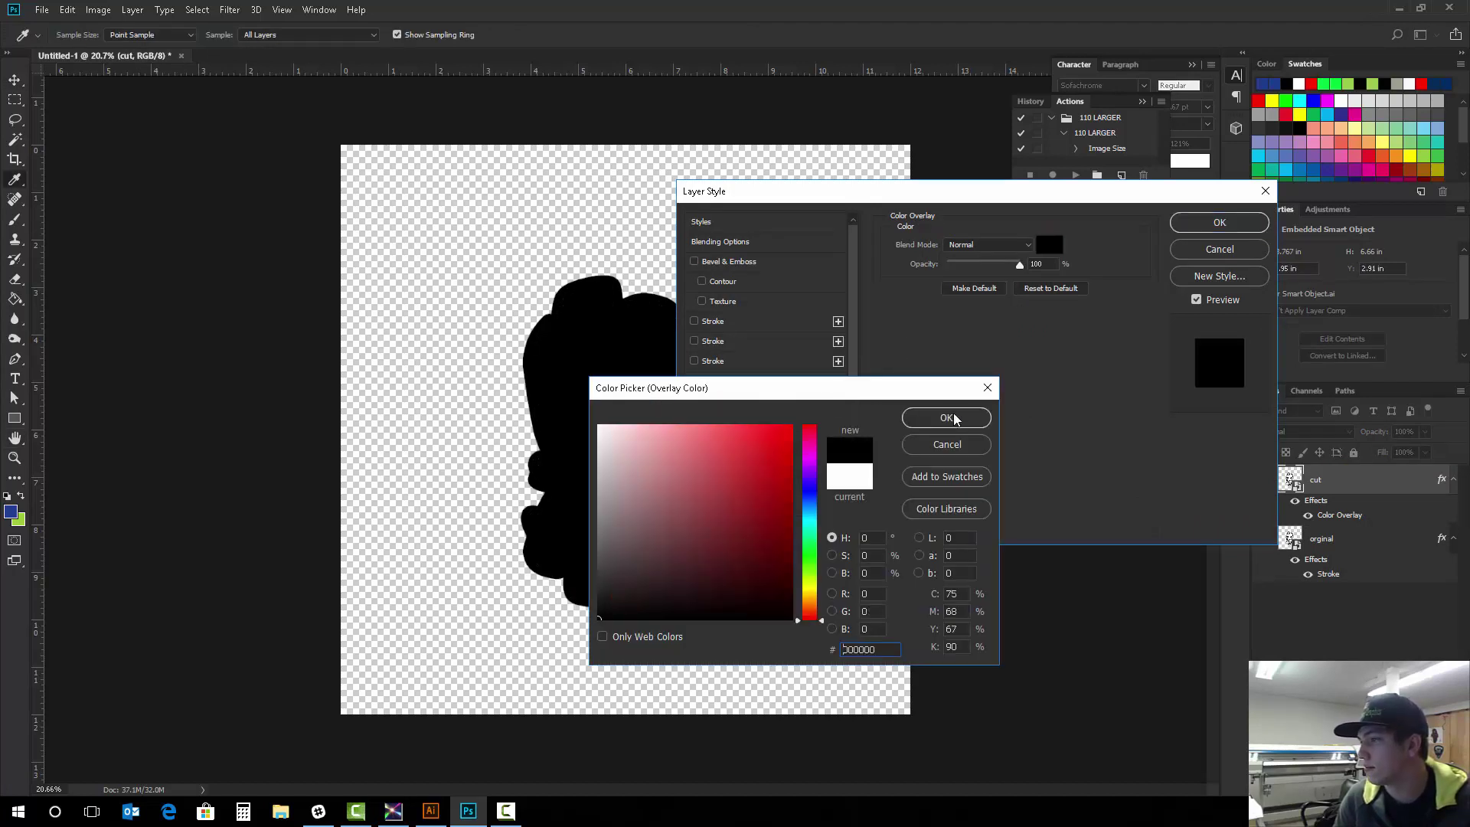
{"action": "left_click", "coordinate": [949, 417]}
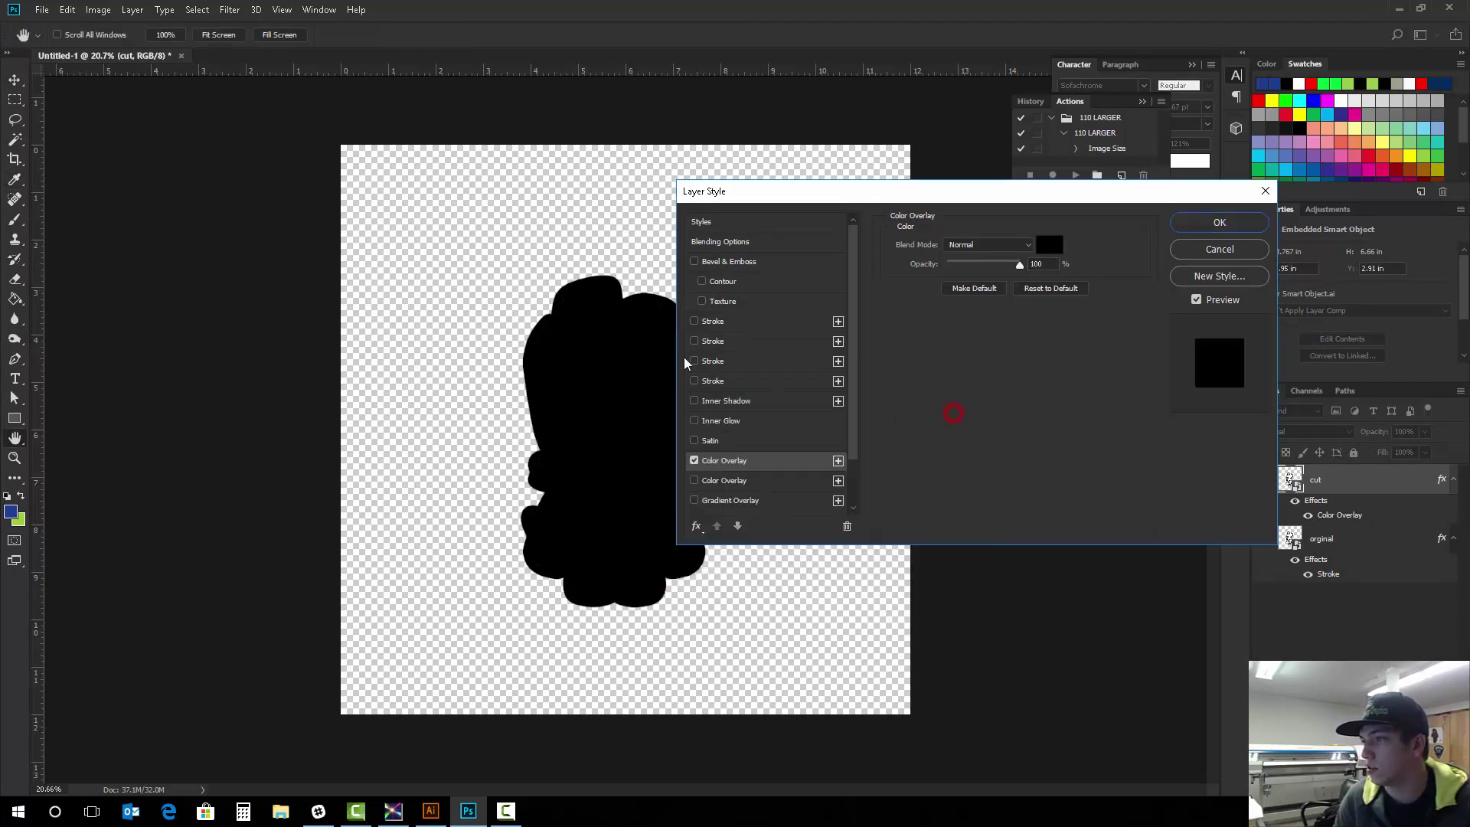
{"action": "left_click", "coordinate": [1202, 224]}
{"action": "left_click", "coordinate": [1264, 480]}
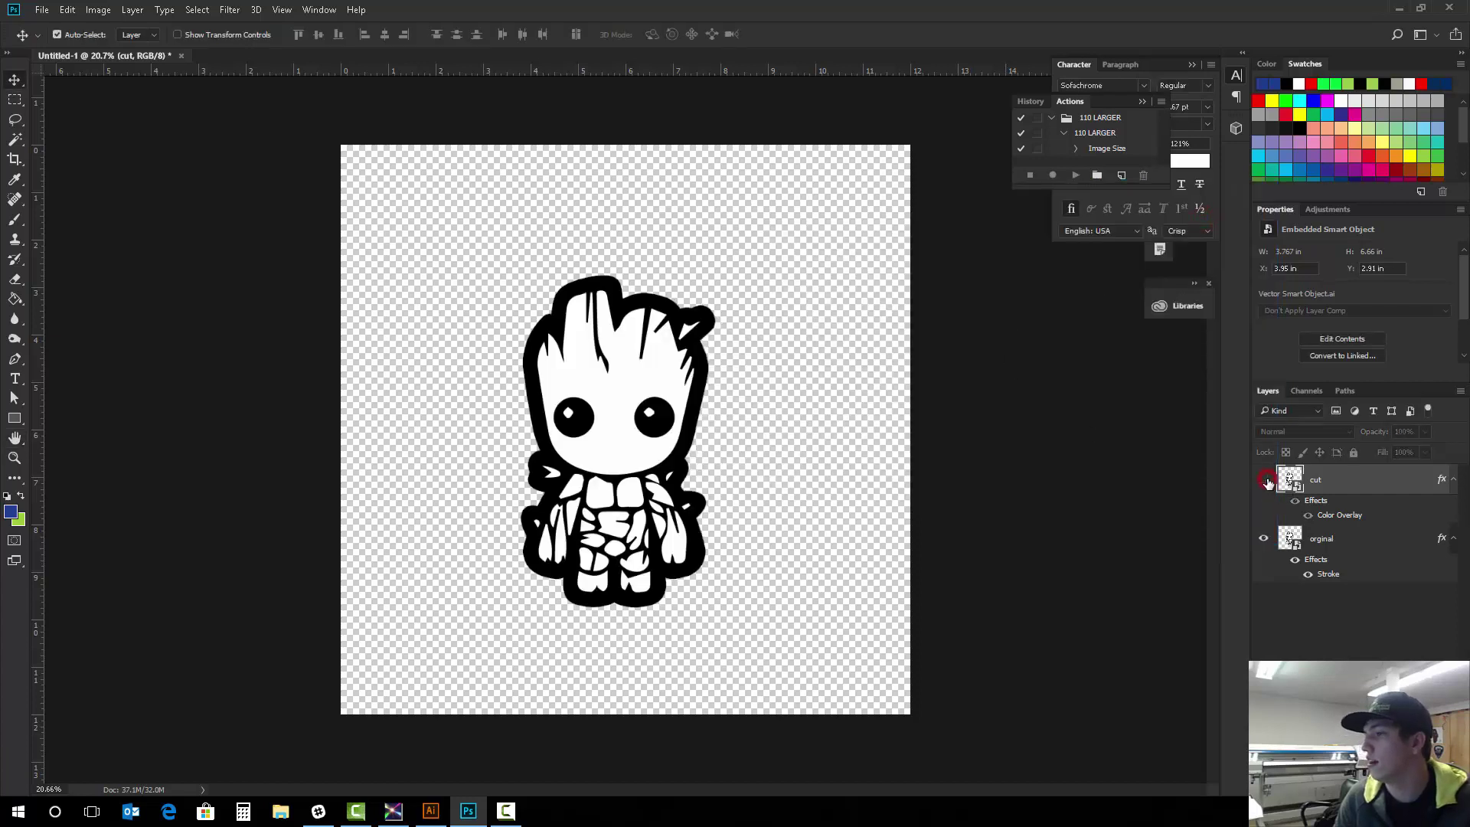
{"action": "left_click_drag", "start_coordinate": [605, 437], "coordinate": [612, 439]}
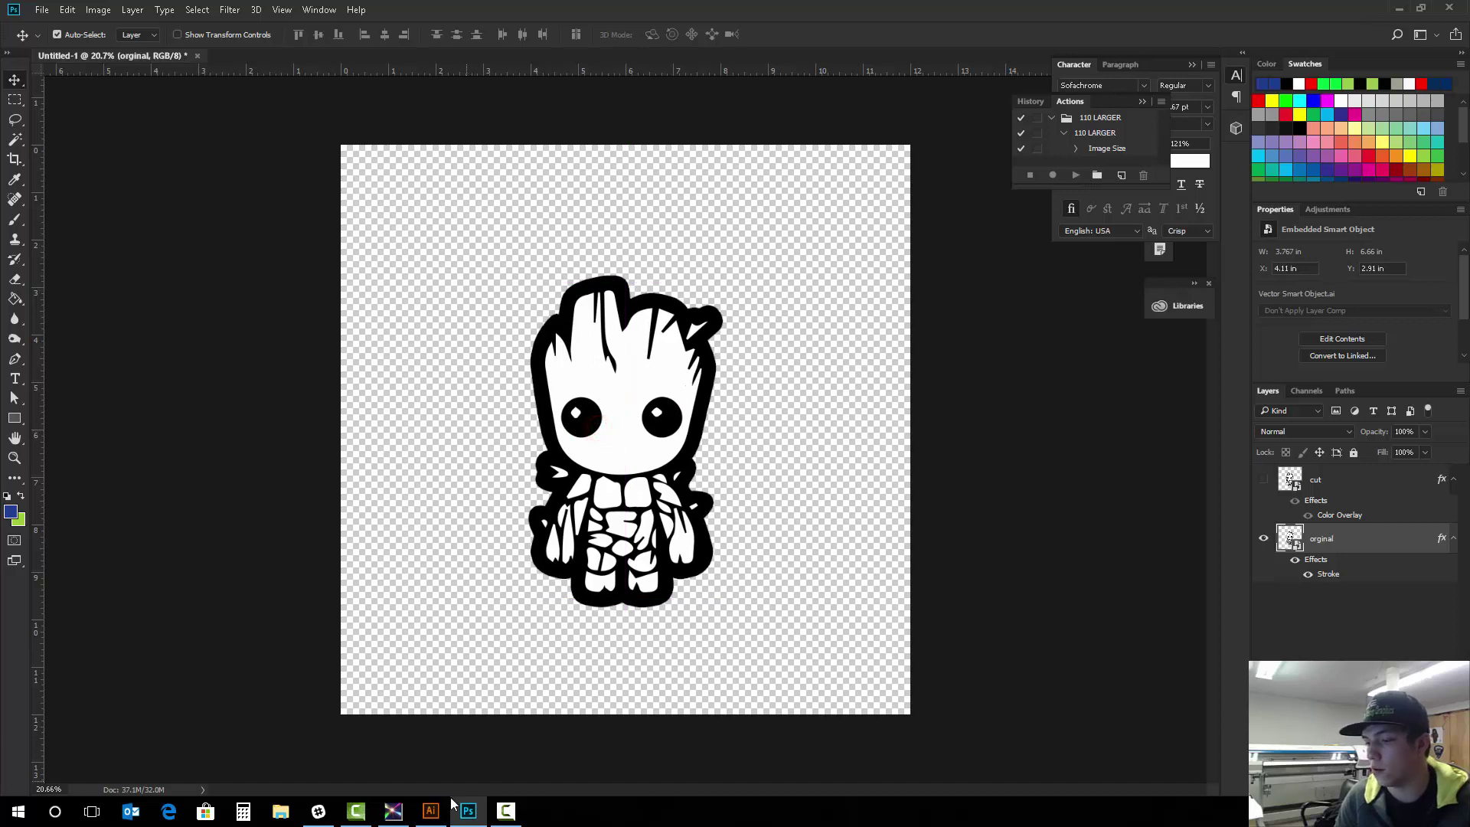
Check the blank Untitled-1 artboard in Illustrator, then move Photoshop's Groot to about X 2.68 in, Y 2.67 in.
{"action": "left_click", "coordinate": [431, 811]}
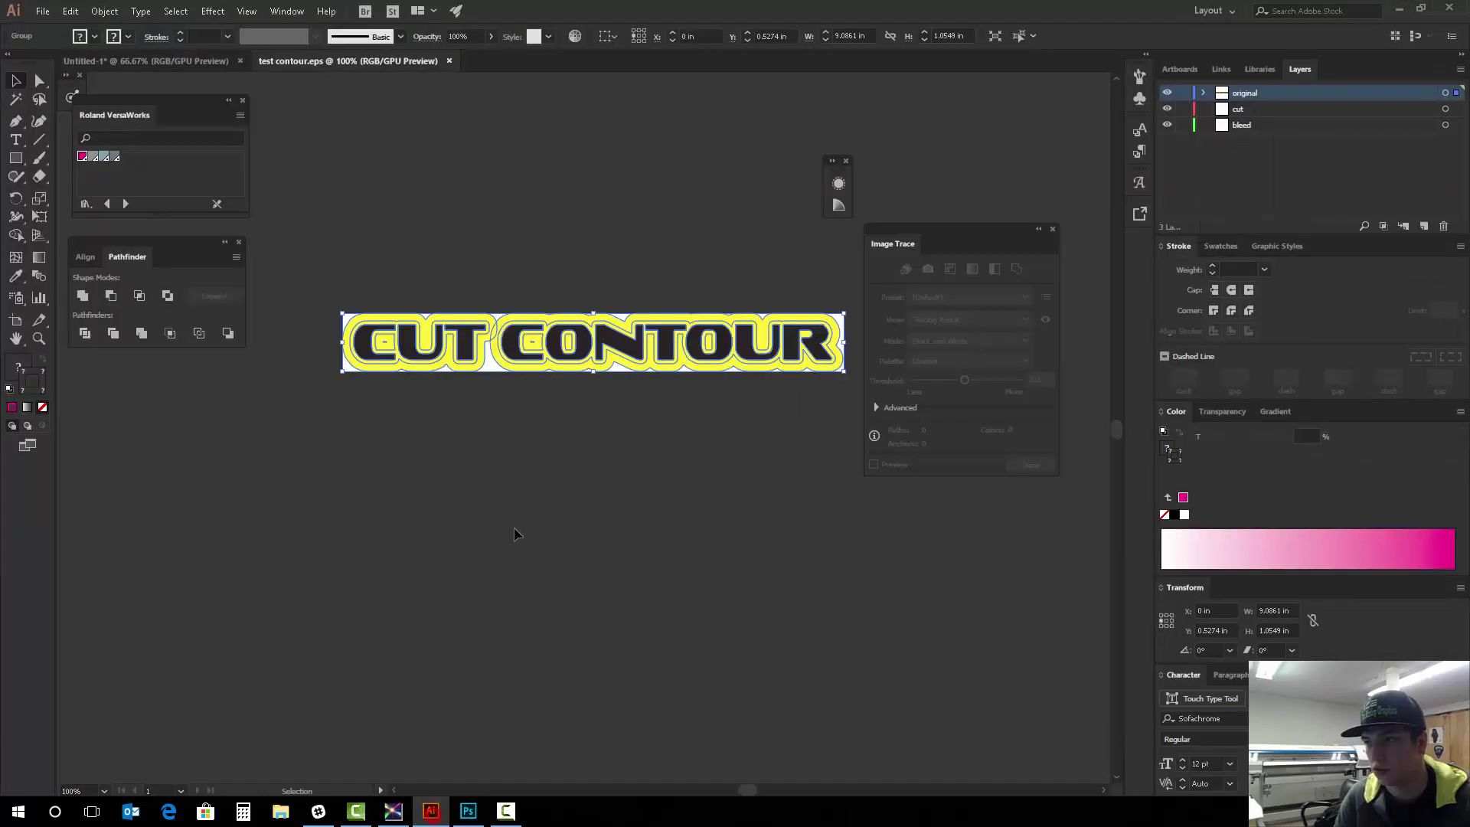
{"action": "left_click", "coordinate": [176, 61]}
{"action": "left_click", "coordinate": [545, 122]}
{"action": "scroll", "coordinate": [617, 436], "scroll_direction": "up", "scroll_amount": 2}
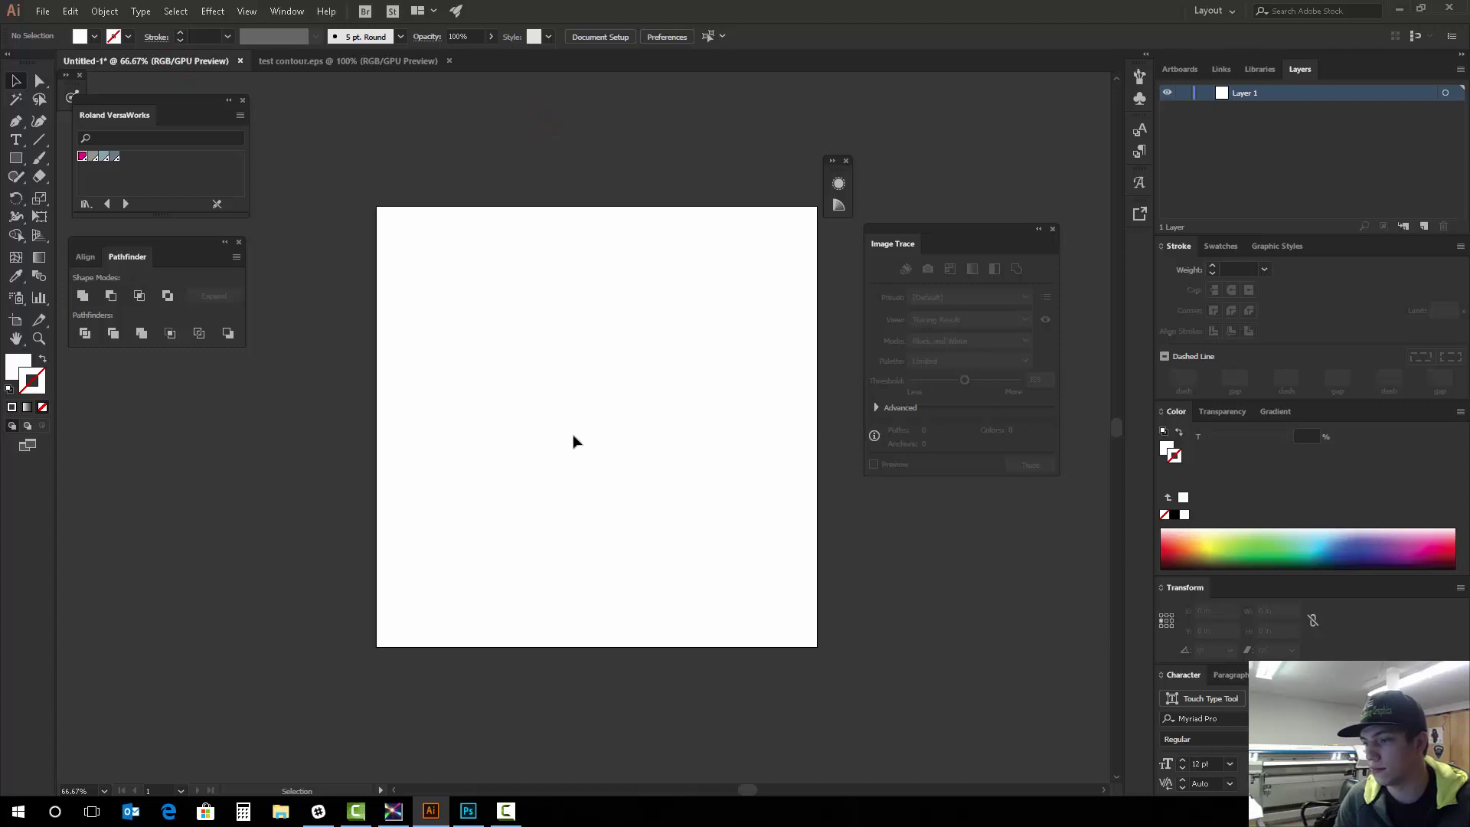
{"action": "scroll", "coordinate": [574, 444], "scroll_direction": "right", "scroll_amount": 2}
{"action": "left_click", "coordinate": [469, 811]}
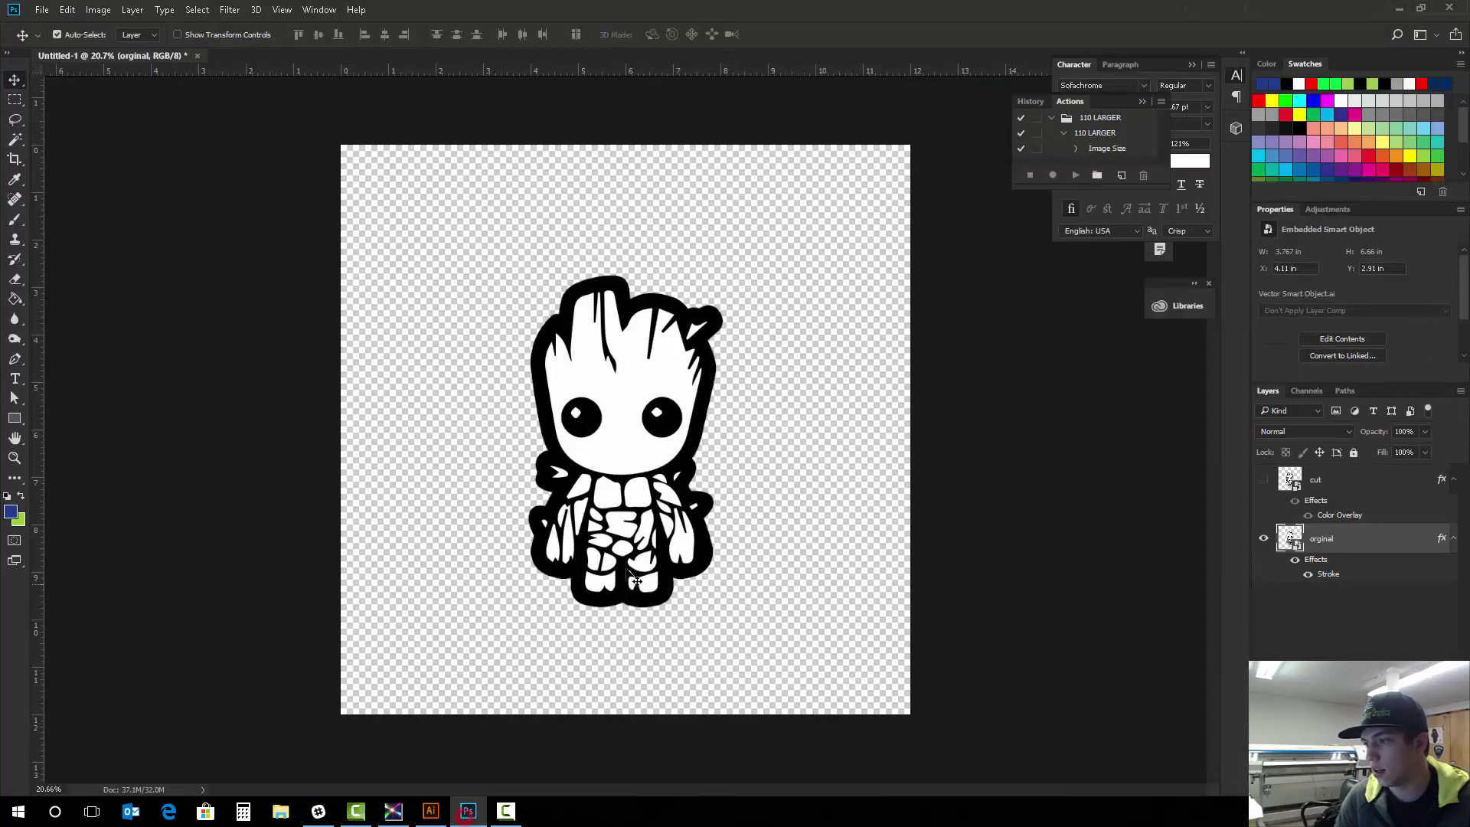
{"action": "mouse_move", "coordinate": [506, 468]}
{"action": "left_mouse_down"}
{"action": "mouse_move", "coordinate": [576, 476]}
{"action": "mouse_move", "coordinate": [501, 497]}
{"action": "mouse_move", "coordinate": [449, 736]}
{"action": "mouse_move", "coordinate": [530, 451]}
{"action": "left_mouse_up"}
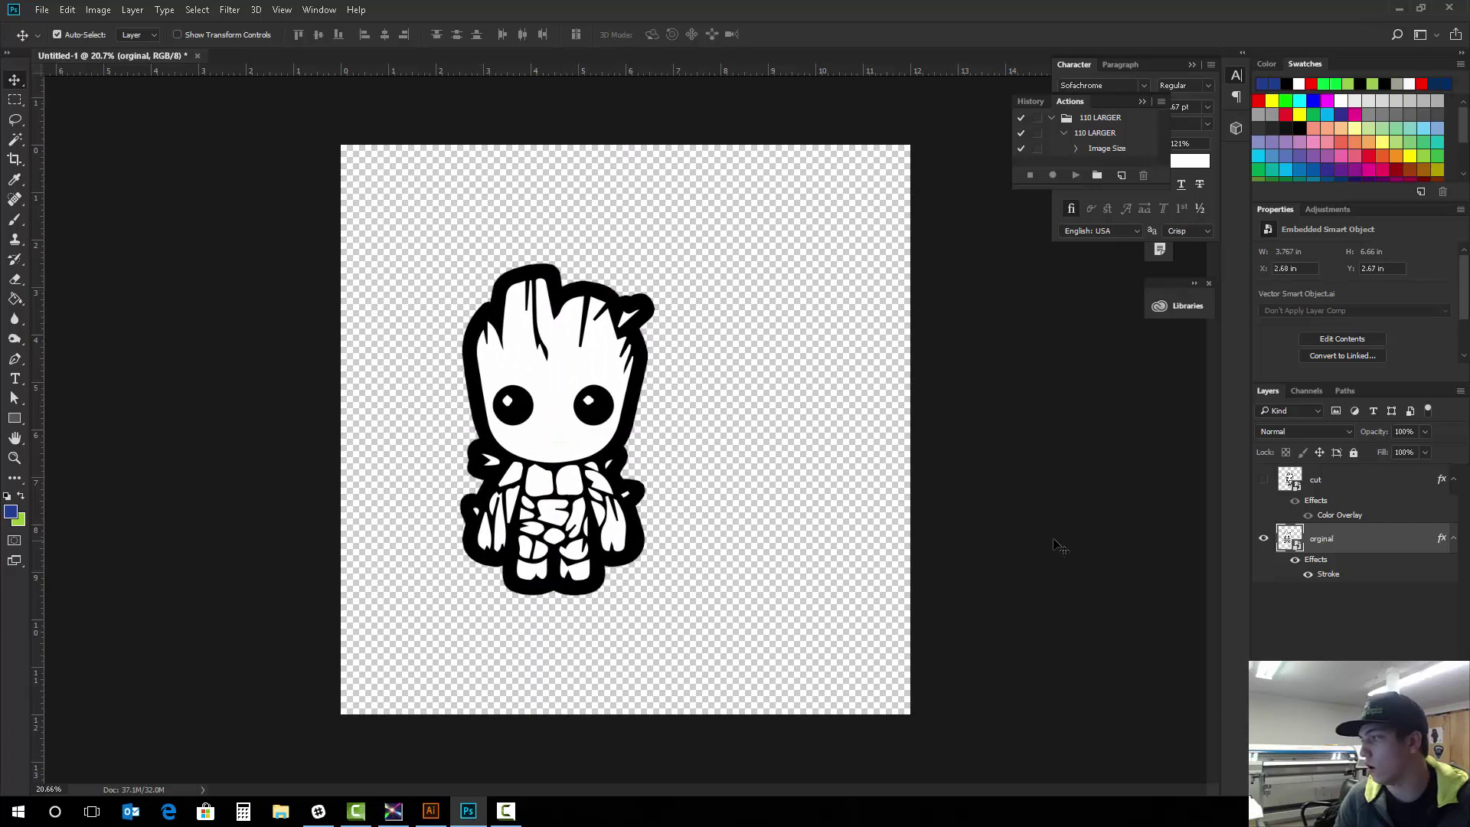
Select the orginal layer's Groot outline, Copy Merged it, deselect, and nudge the artwork down.
{"action": "left_click", "coordinate": [1284, 545], "text": "ctrl"}
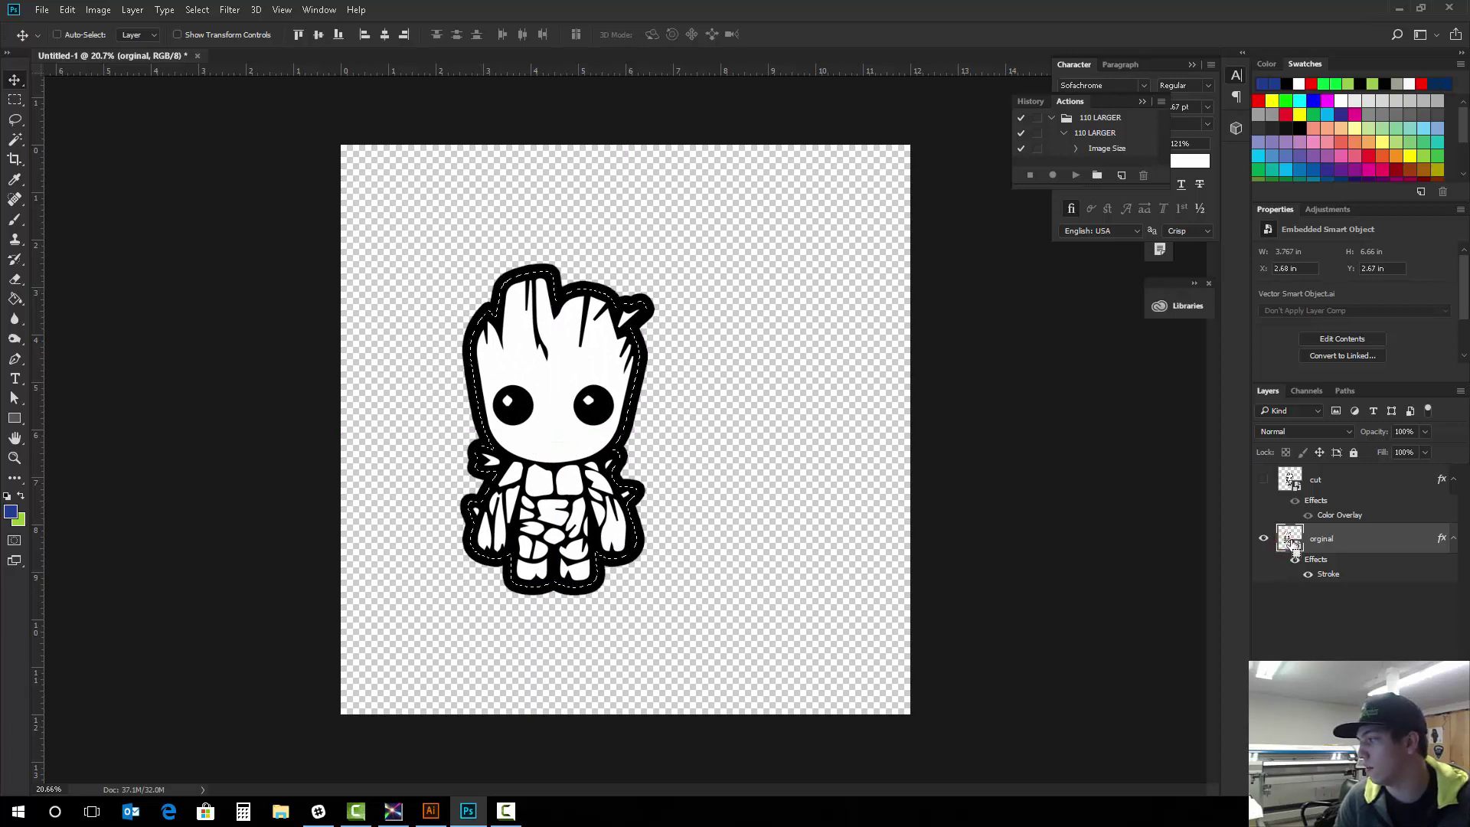
{"action": "left_click", "coordinate": [67, 9]}
{"action": "left_click", "coordinate": [144, 128]}
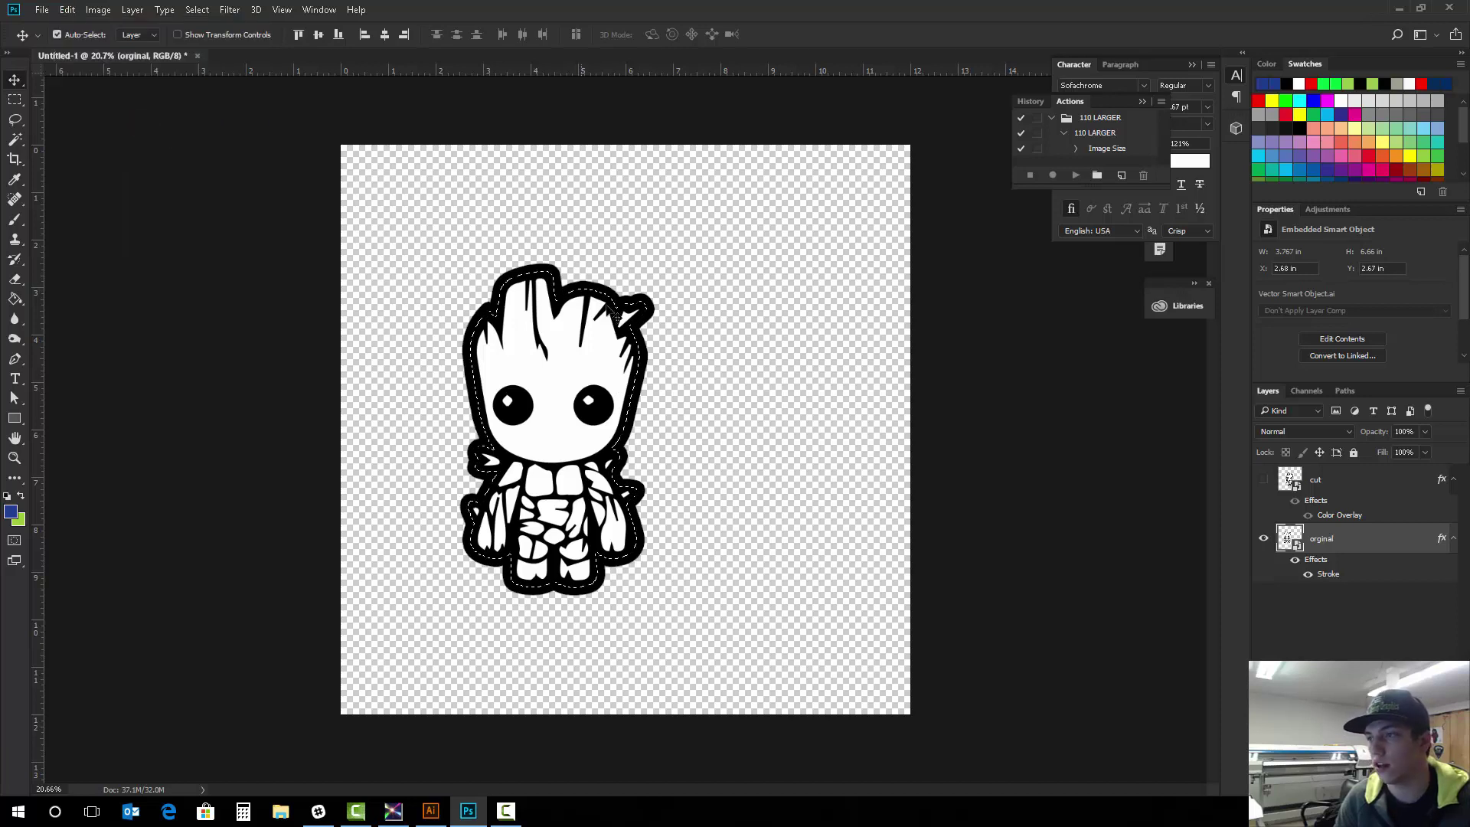
{"action": "key", "text": "ctrl+d"}
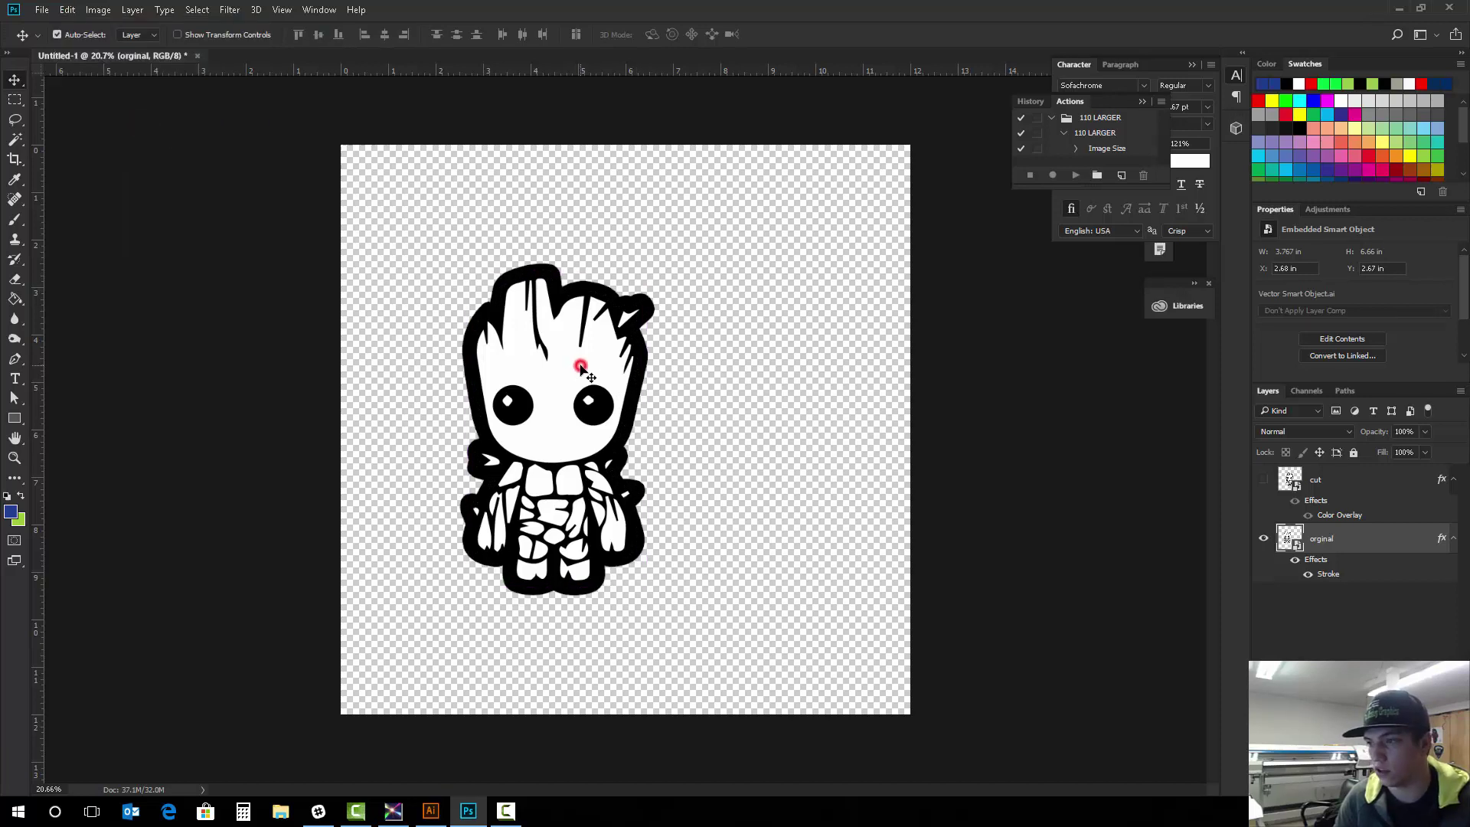
{"action": "left_click_drag", "start_coordinate": [580, 368], "coordinate": [542, 519]}
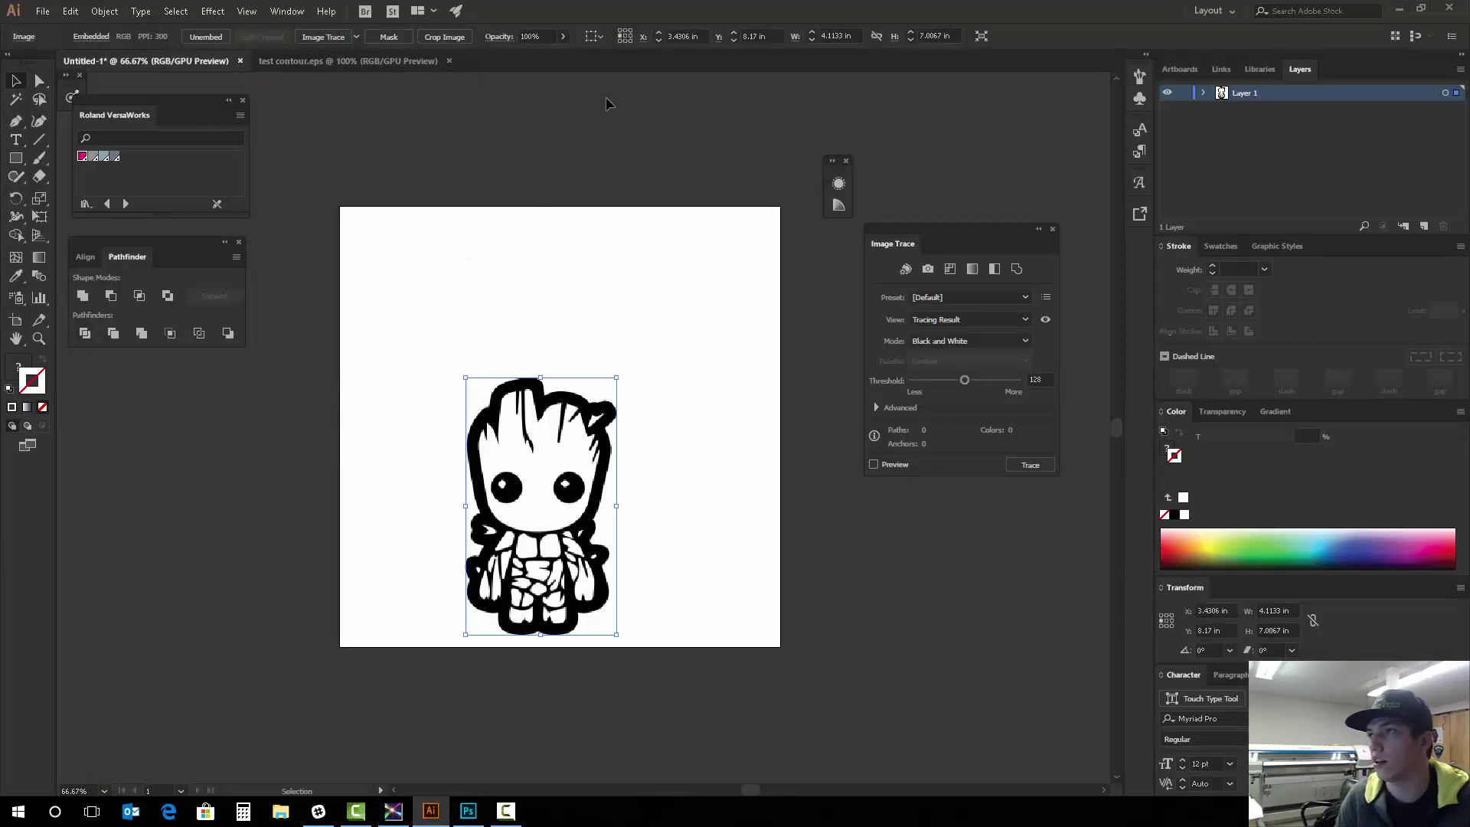
Centre the Groot image horizontally and vertically on the artboard.
{"action": "left_click", "coordinate": [596, 36]}
{"action": "left_click", "coordinate": [609, 85]}
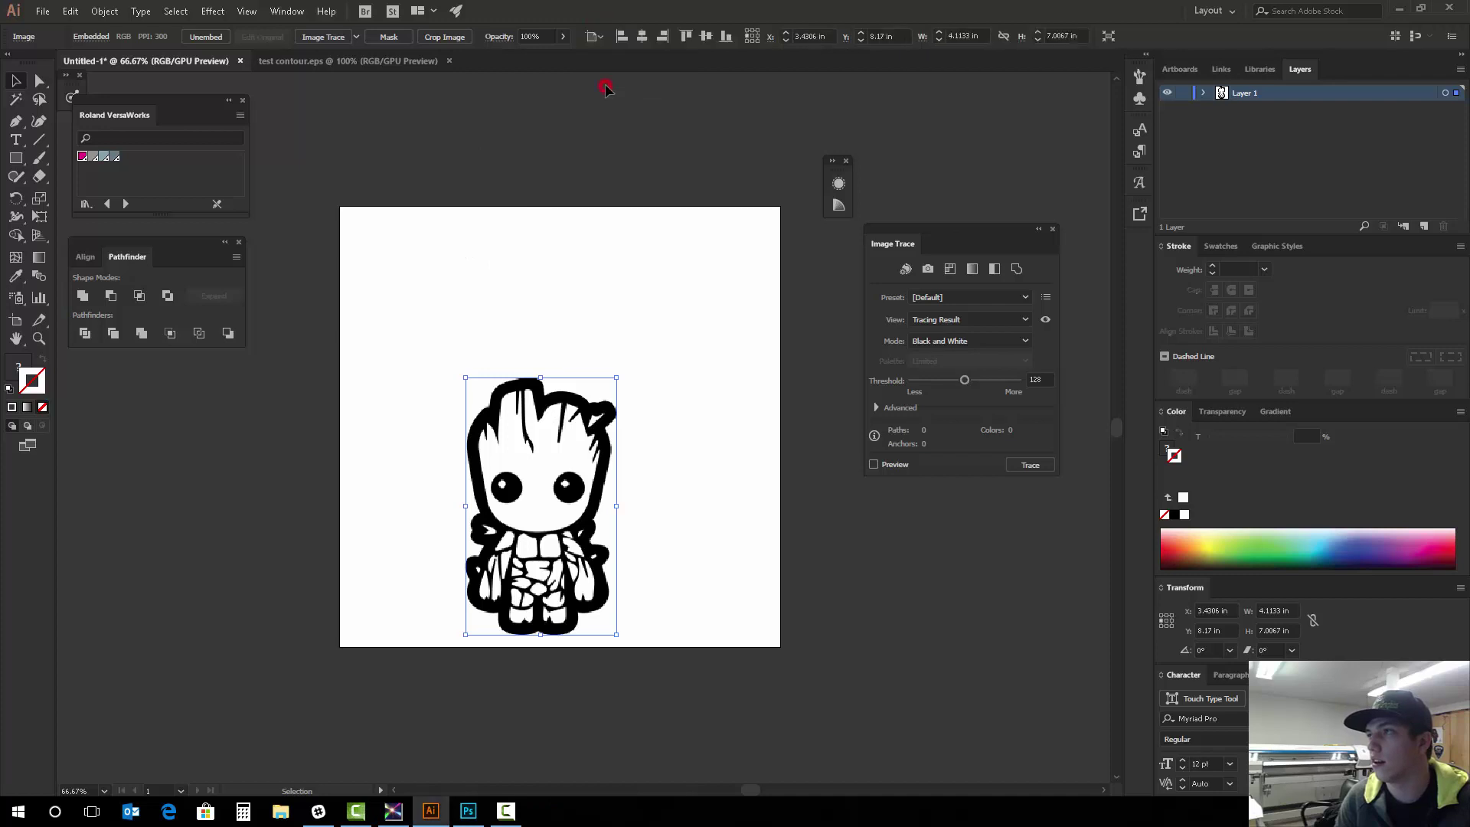
{"action": "left_click", "coordinate": [621, 36]}
{"action": "left_click", "coordinate": [641, 36]}
{"action": "left_click", "coordinate": [705, 36]}
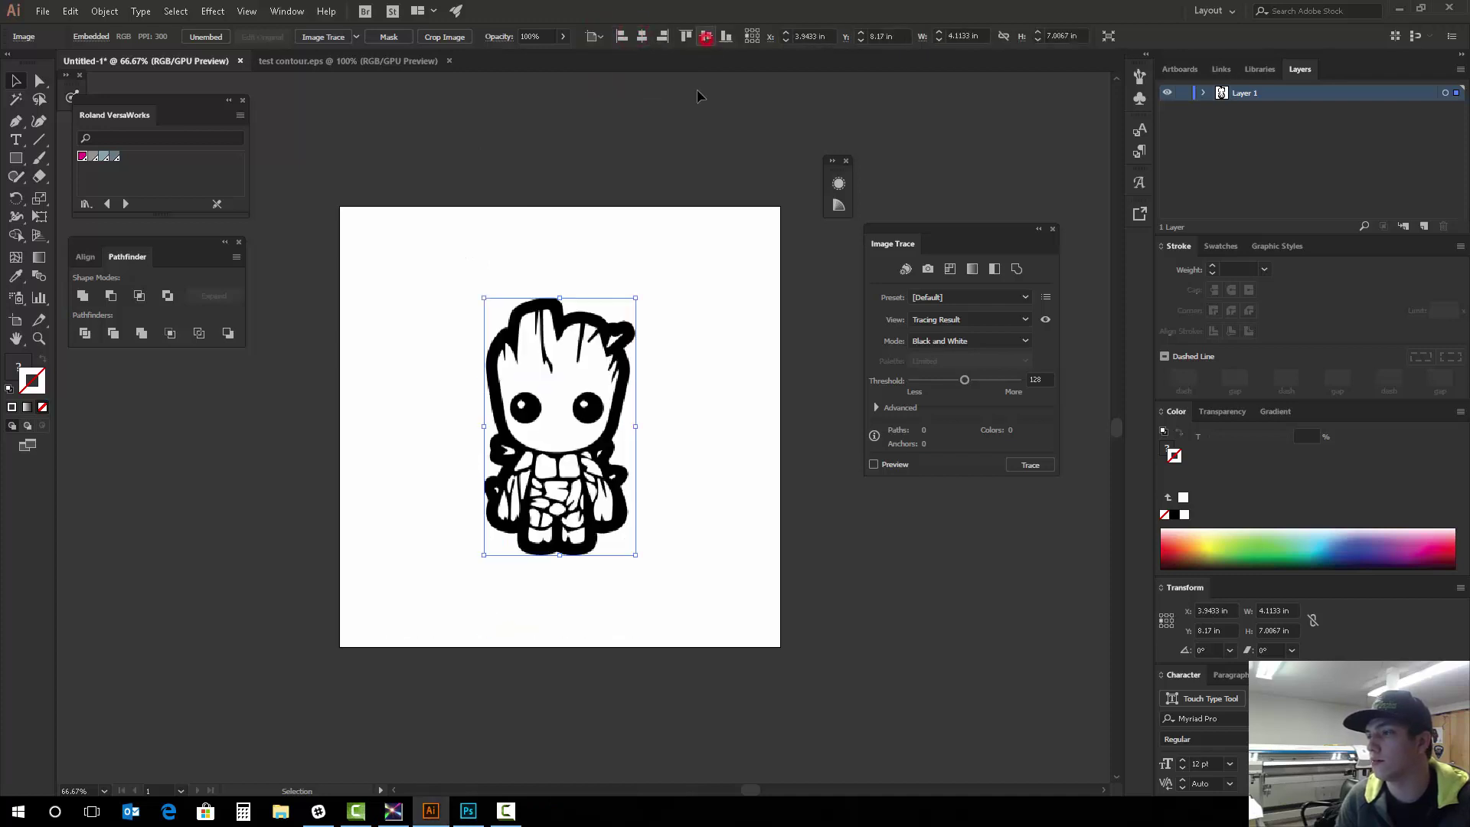
{"action": "left_click", "coordinate": [727, 347]}
{"action": "left_click_drag", "start_coordinate": [724, 314], "coordinate": [438, 521]}
{"action": "left_click", "coordinate": [706, 418]}
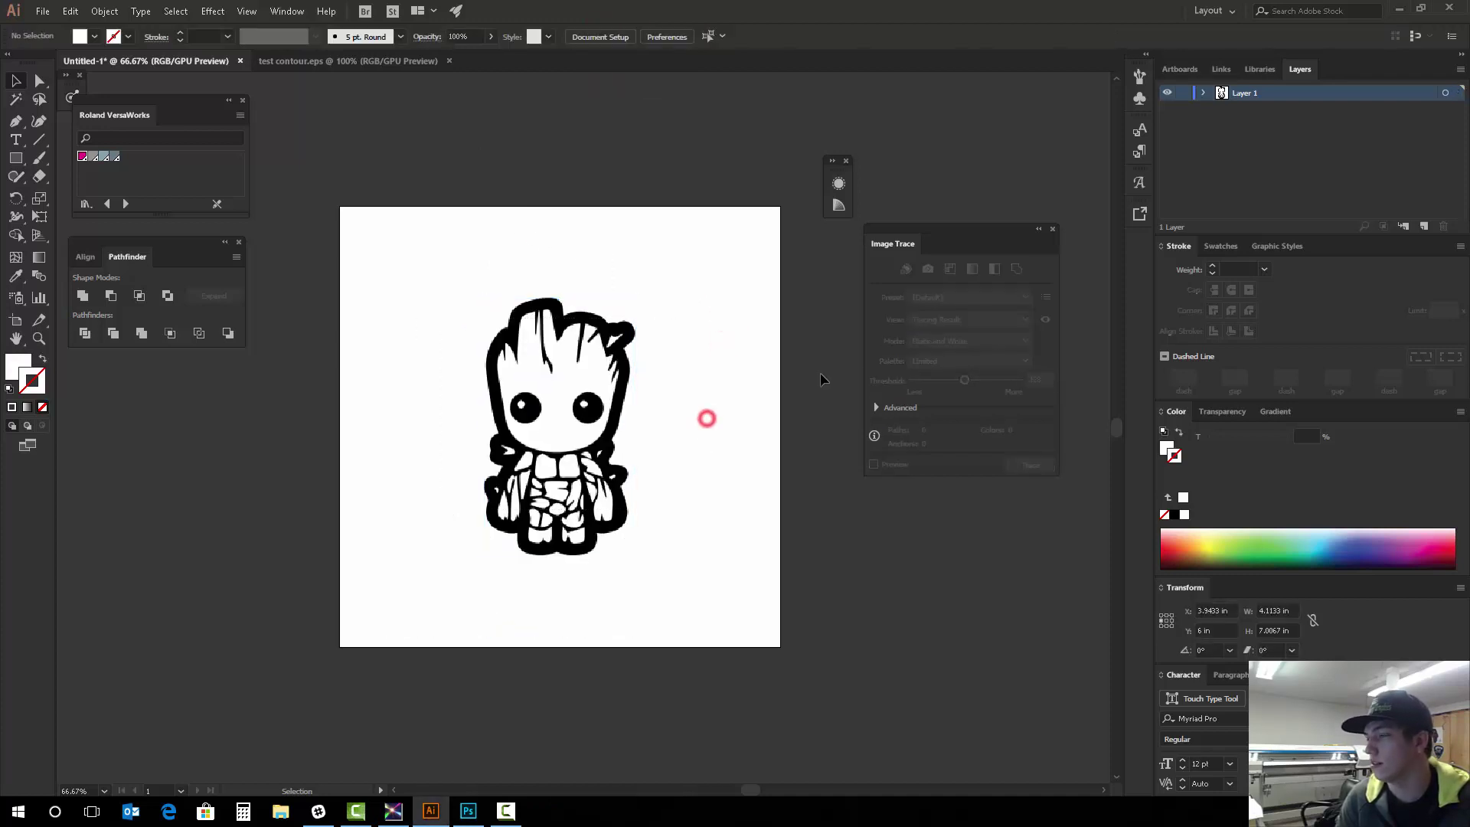
Rename Layer 1 to print and lock it.
{"action": "double_click", "coordinate": [1241, 91]}
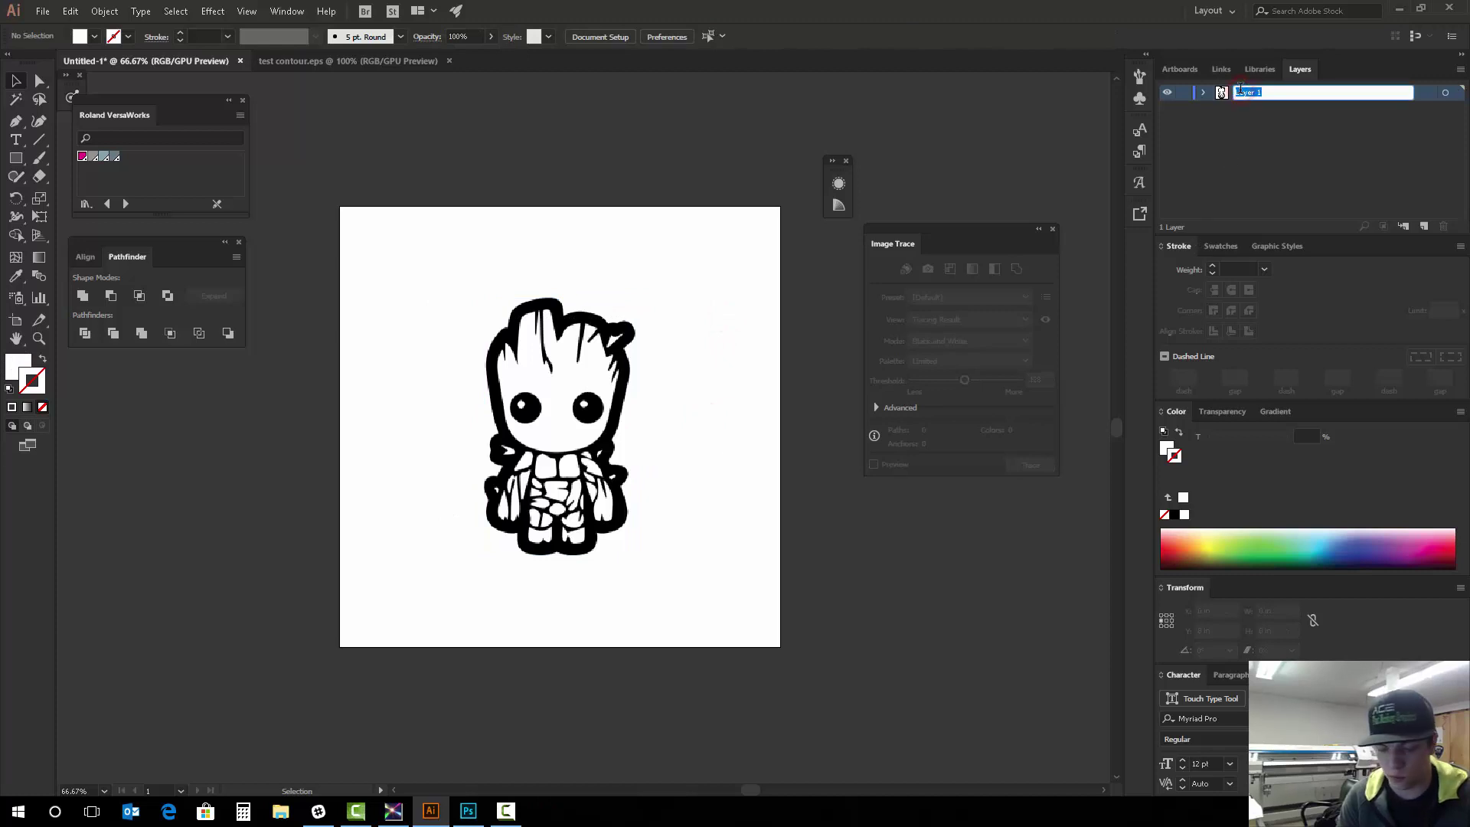
{"action": "key", "text": "BackSpace"}
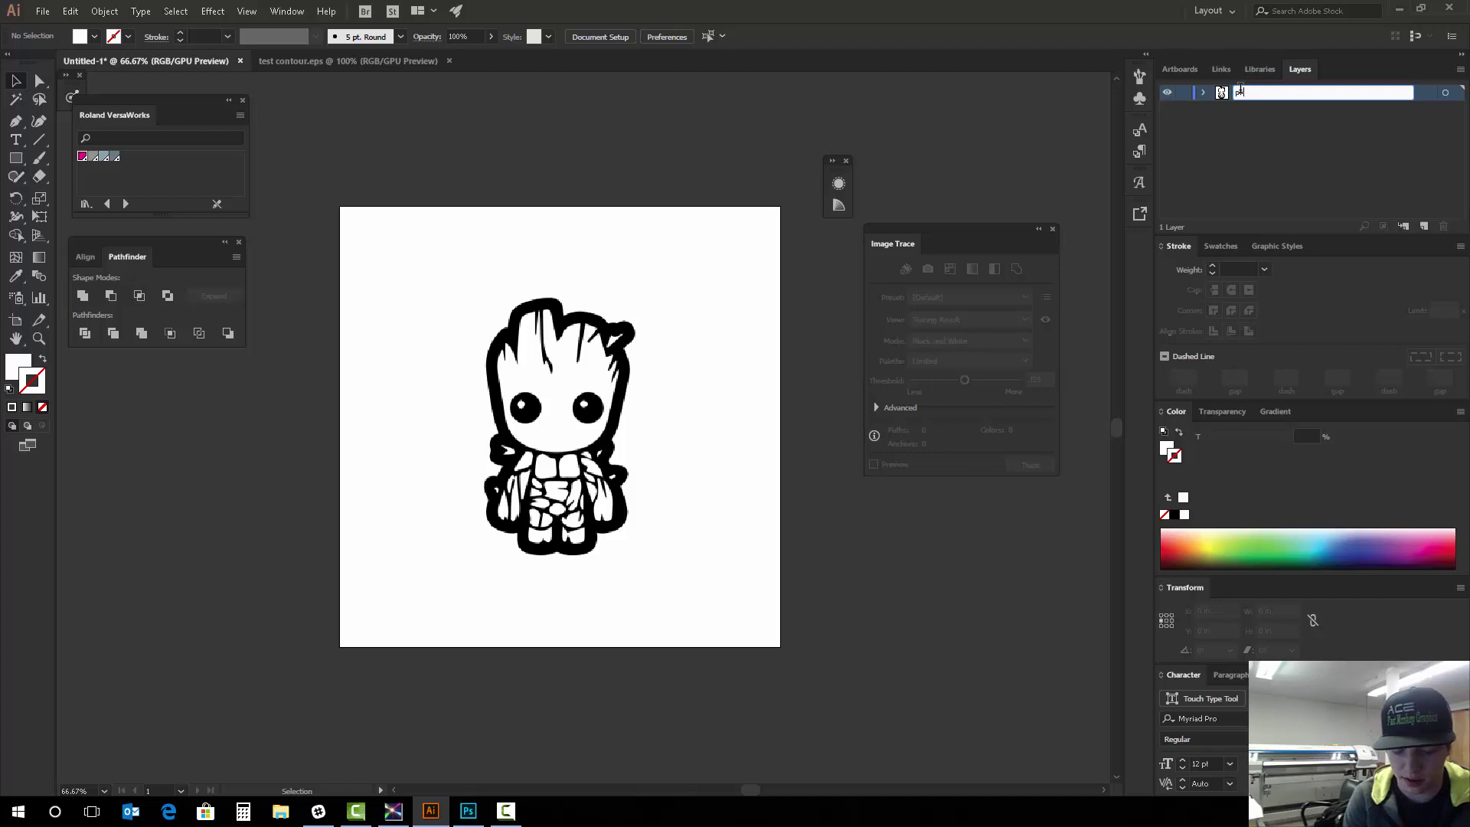
{"action": "key", "text": "Return"}
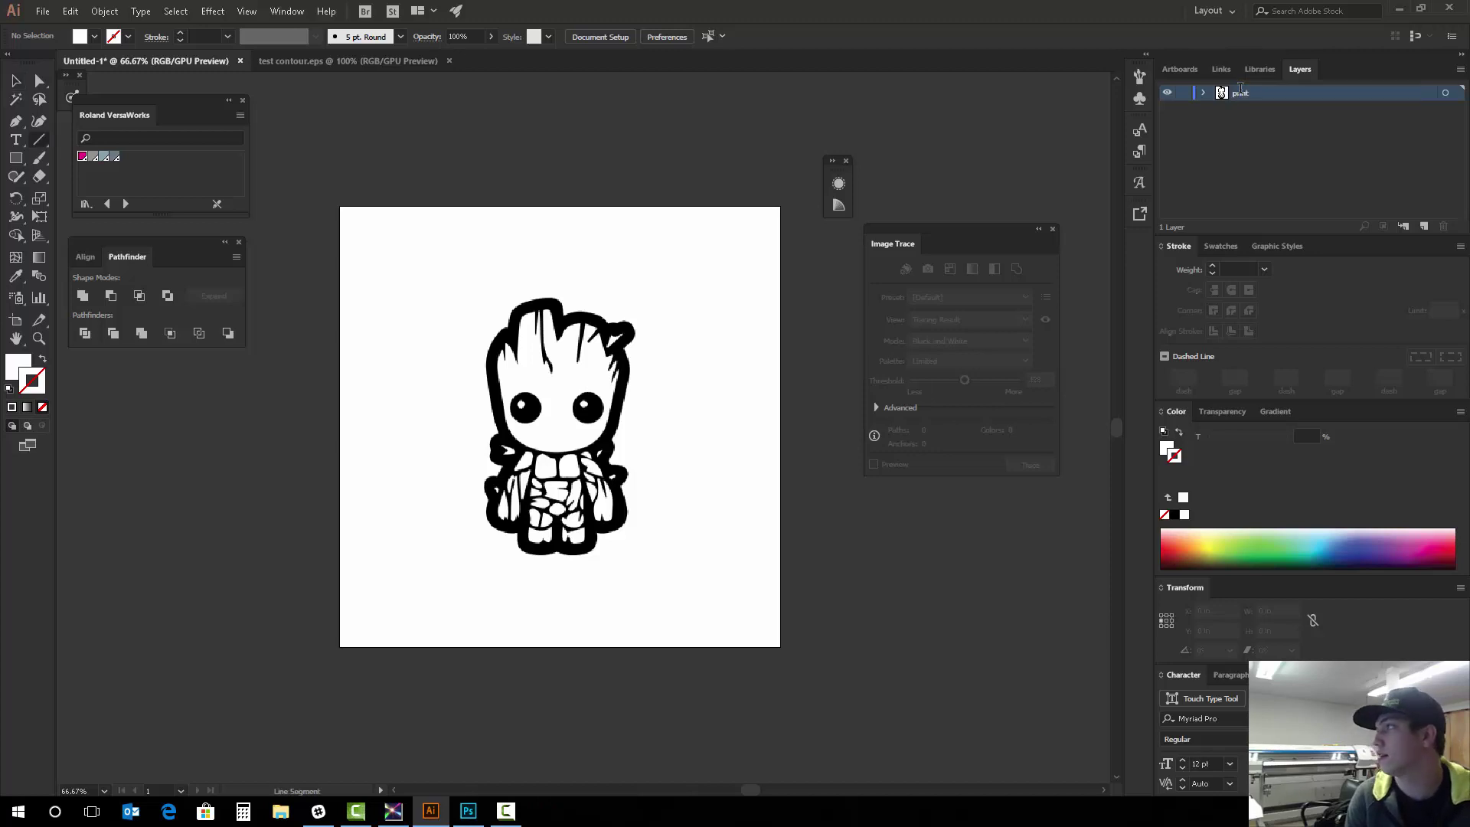
{"action": "left_click", "coordinate": [1184, 93]}
Add a new layer named cut above the print layer.
{"action": "left_click", "coordinate": [1424, 226]}
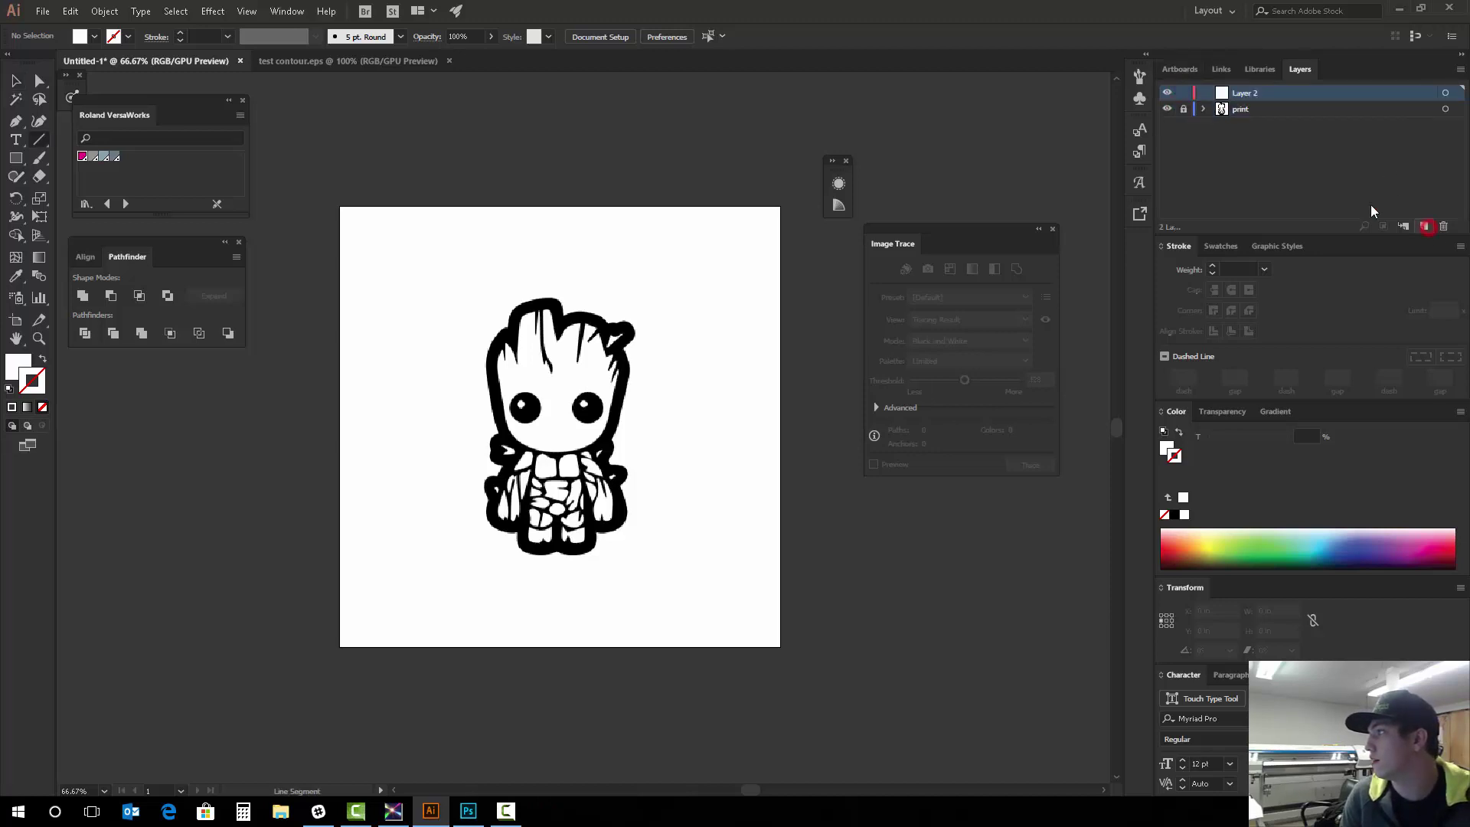
{"action": "double_click", "coordinate": [1246, 93]}
{"action": "type", "text": "cut"}
{"action": "key", "text": "Return"}
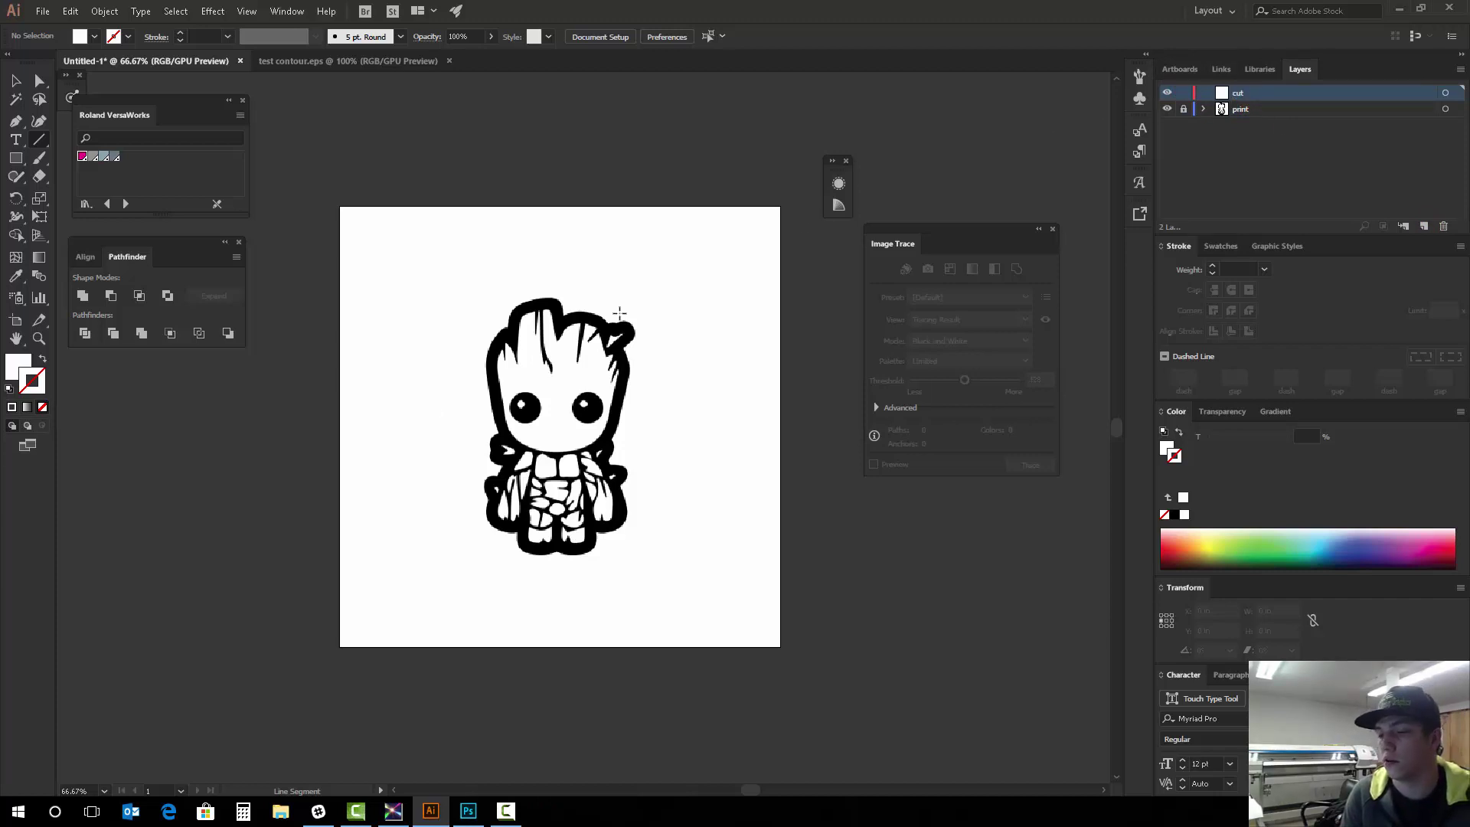
{"action": "left_click", "coordinate": [468, 810]}
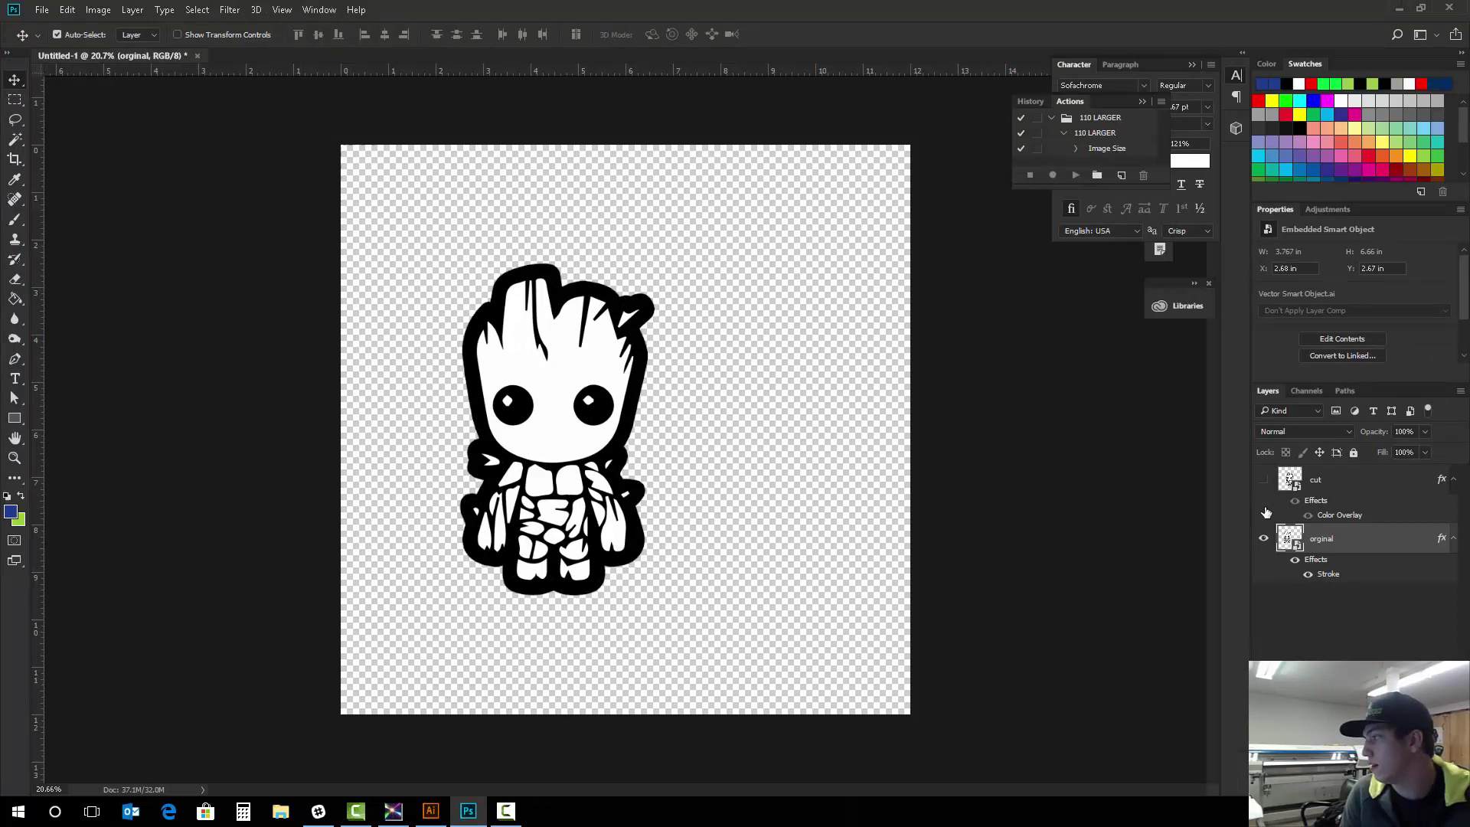
Hide the orginal layer, show the black Groot silhouette, and drag it toward Illustrator.
{"action": "left_click", "coordinate": [1259, 541]}
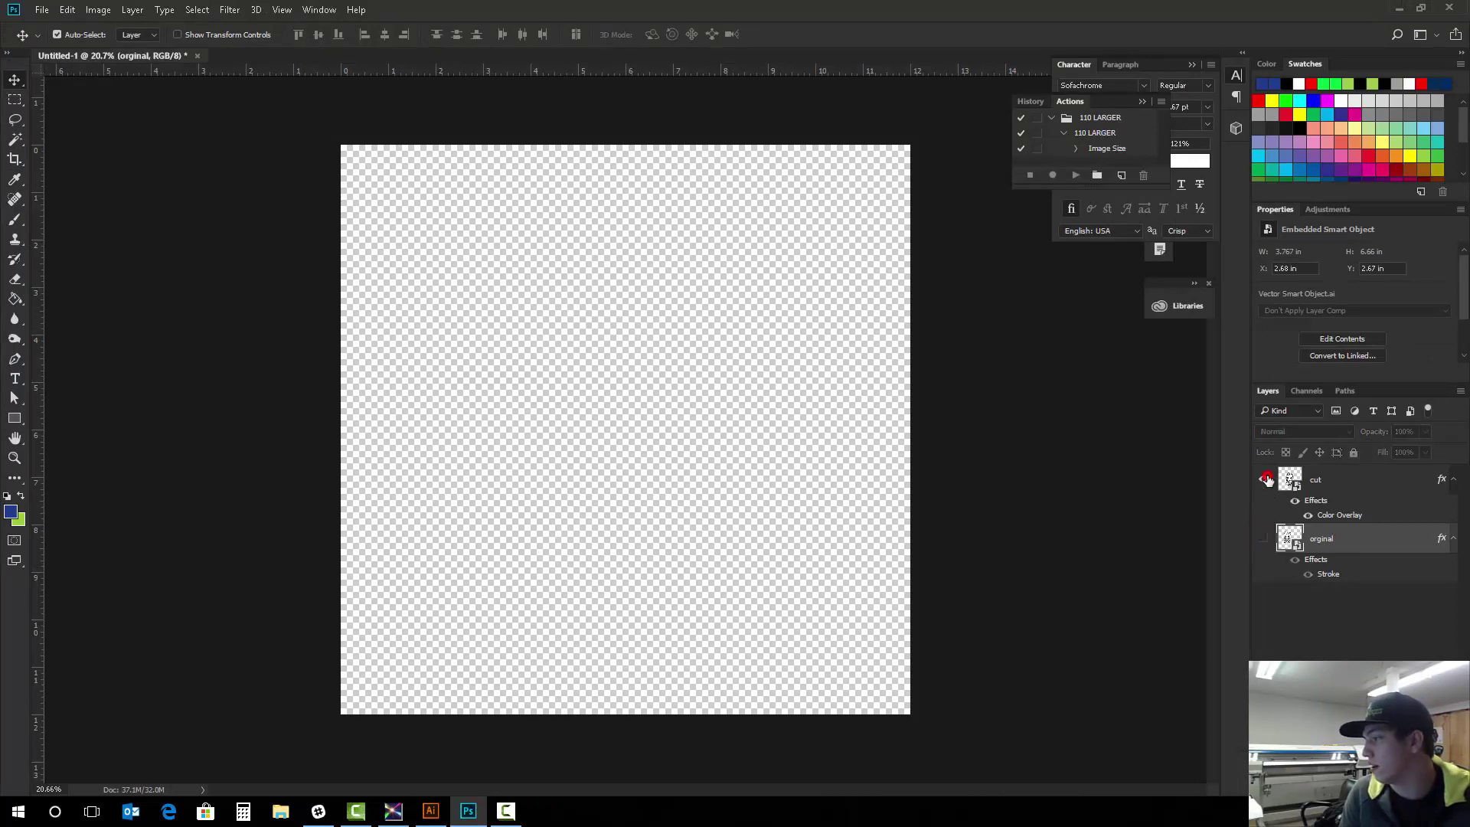
{"action": "left_click", "coordinate": [1262, 479]}
{"action": "left_click_drag", "start_coordinate": [586, 408], "coordinate": [498, 735]}
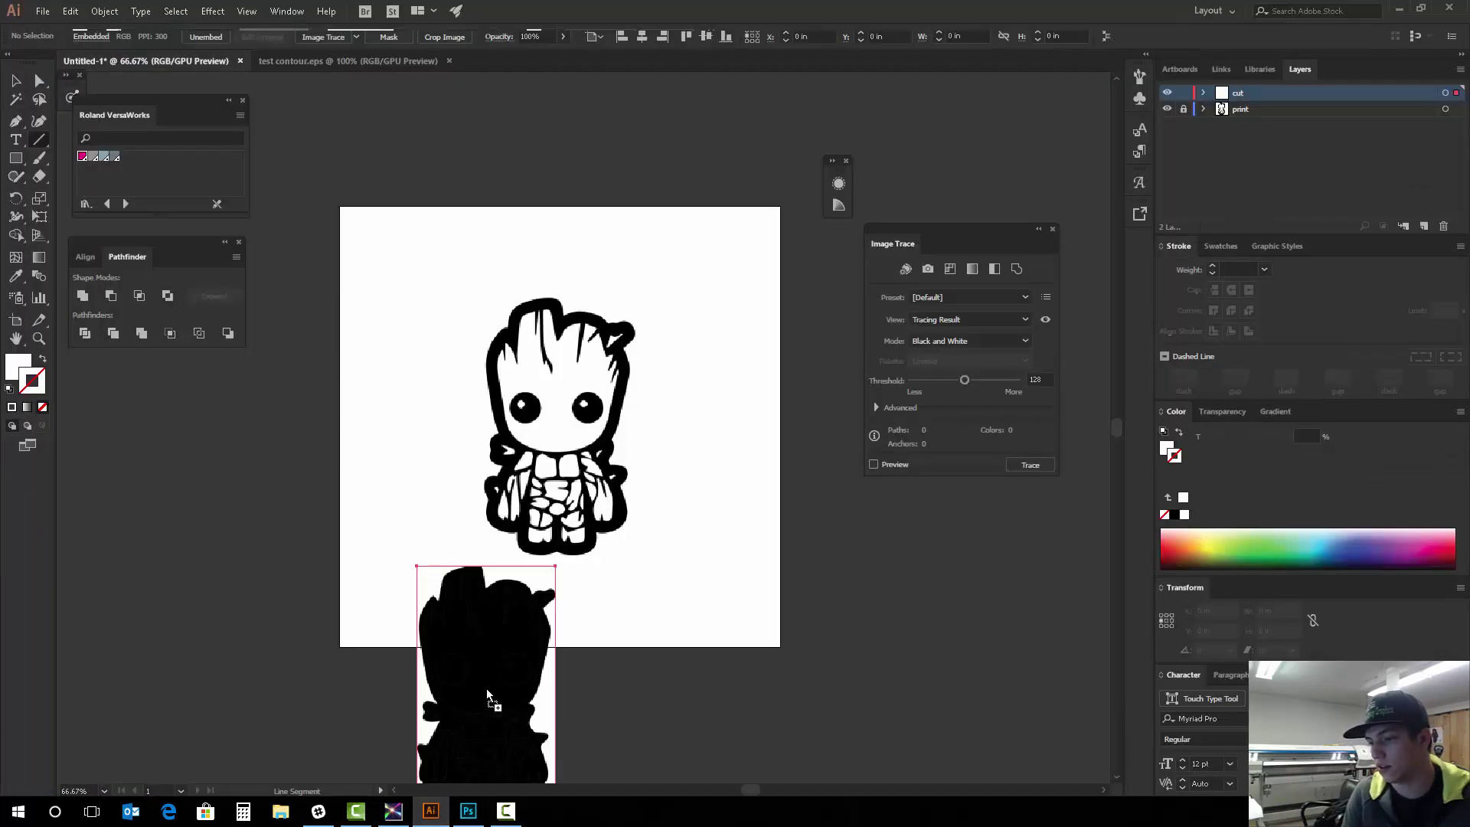
Move the embedded silhouette in Illustrator clear of the artboard, just below it.
{"action": "scroll", "coordinate": [513, 613], "scroll_direction": "down", "scroll_amount": 2}
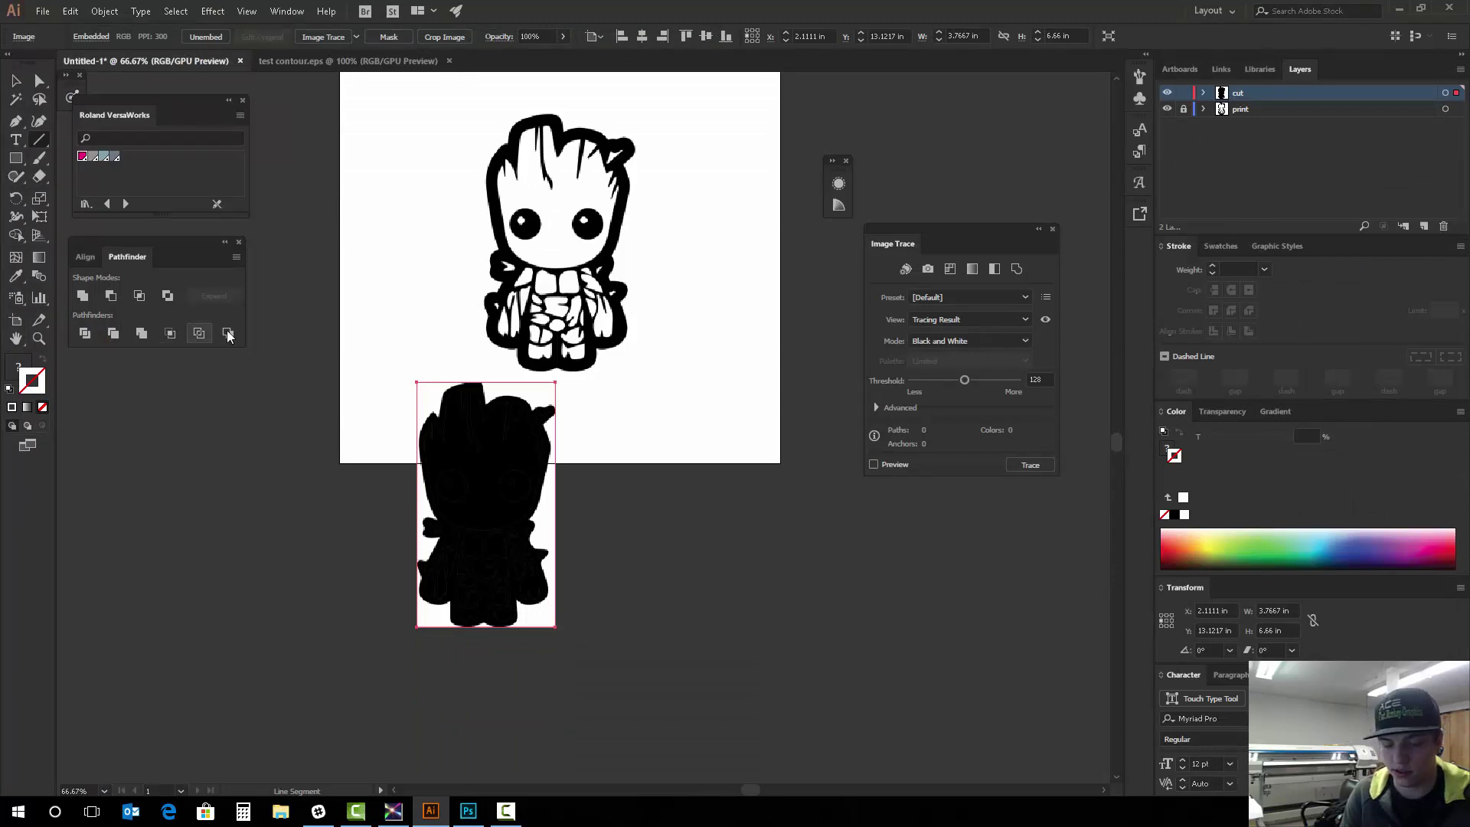
{"action": "key", "text": "v"}
{"action": "left_click_drag", "start_coordinate": [496, 507], "coordinate": [546, 608]}
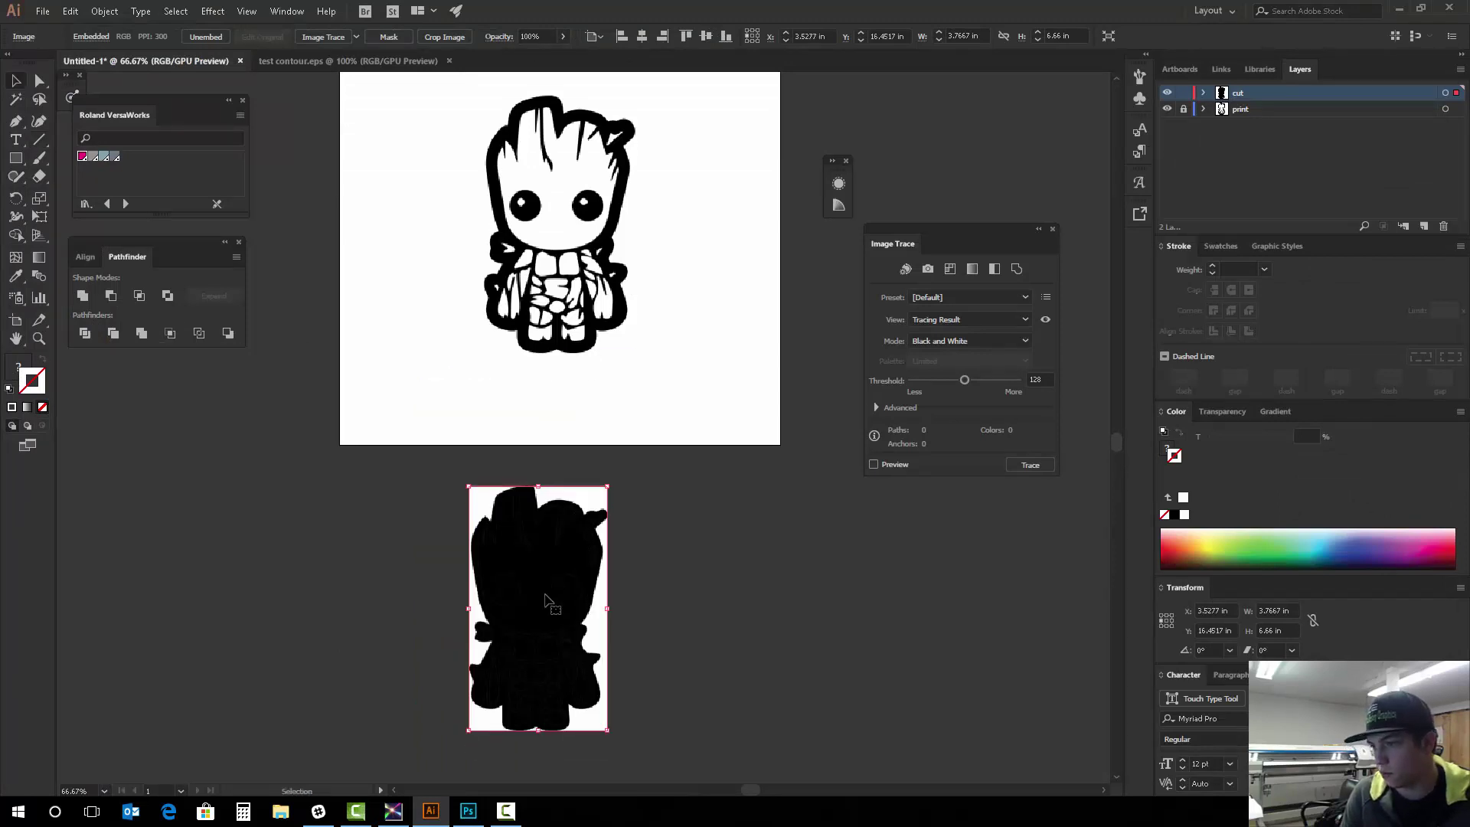
{"action": "scroll", "coordinate": [546, 608], "scroll_direction": "down", "scroll_amount": 2}
{"action": "scroll", "coordinate": [600, 541], "scroll_direction": "up", "scroll_amount": 1}
{"action": "scroll", "coordinate": [593, 539], "scroll_direction": "down", "scroll_amount": 3}
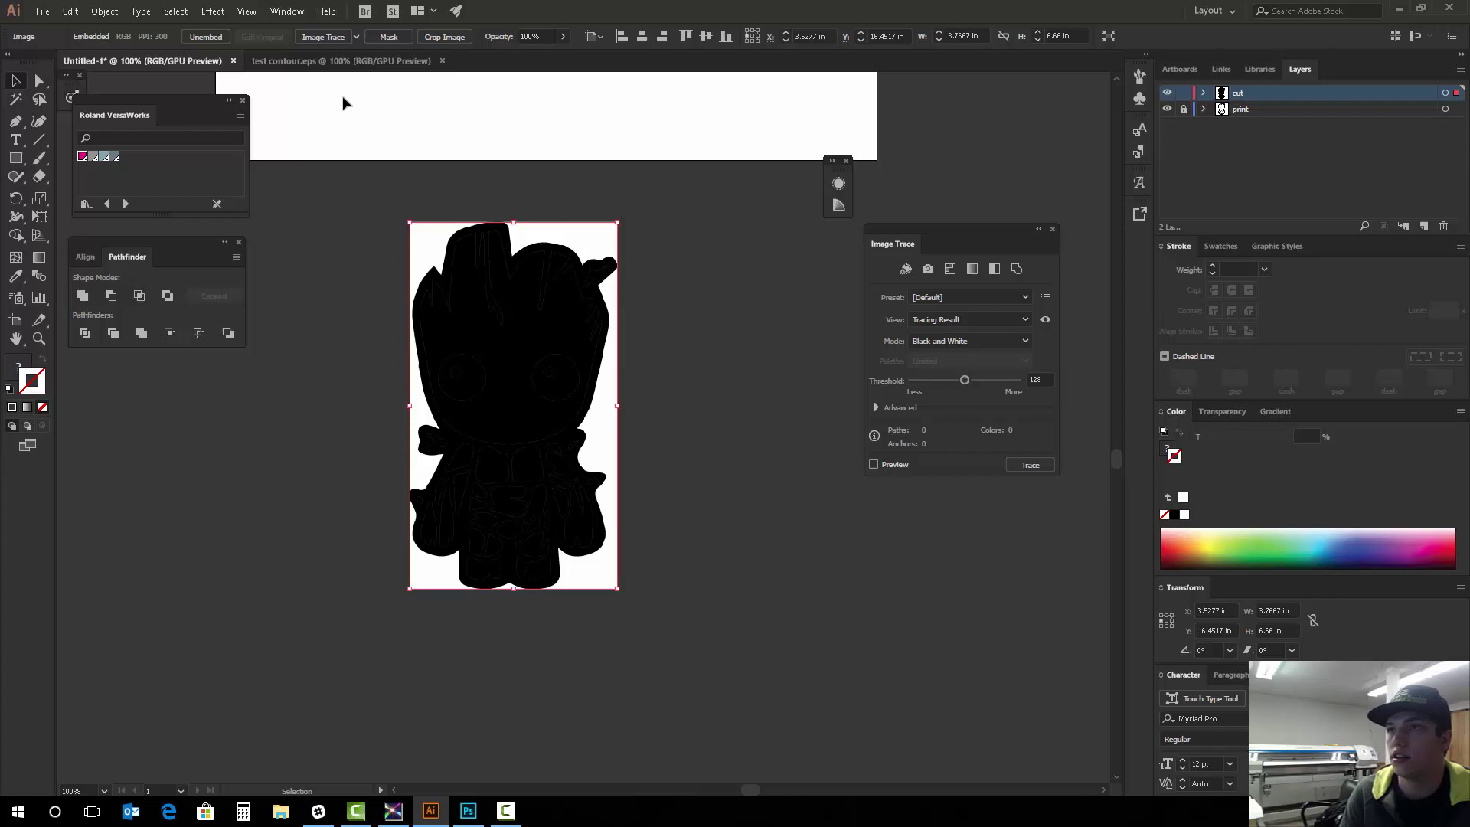
Image Trace the silhouette in Black and White with Ignore White, then expand it to vector paths.
{"action": "left_click", "coordinate": [332, 39]}
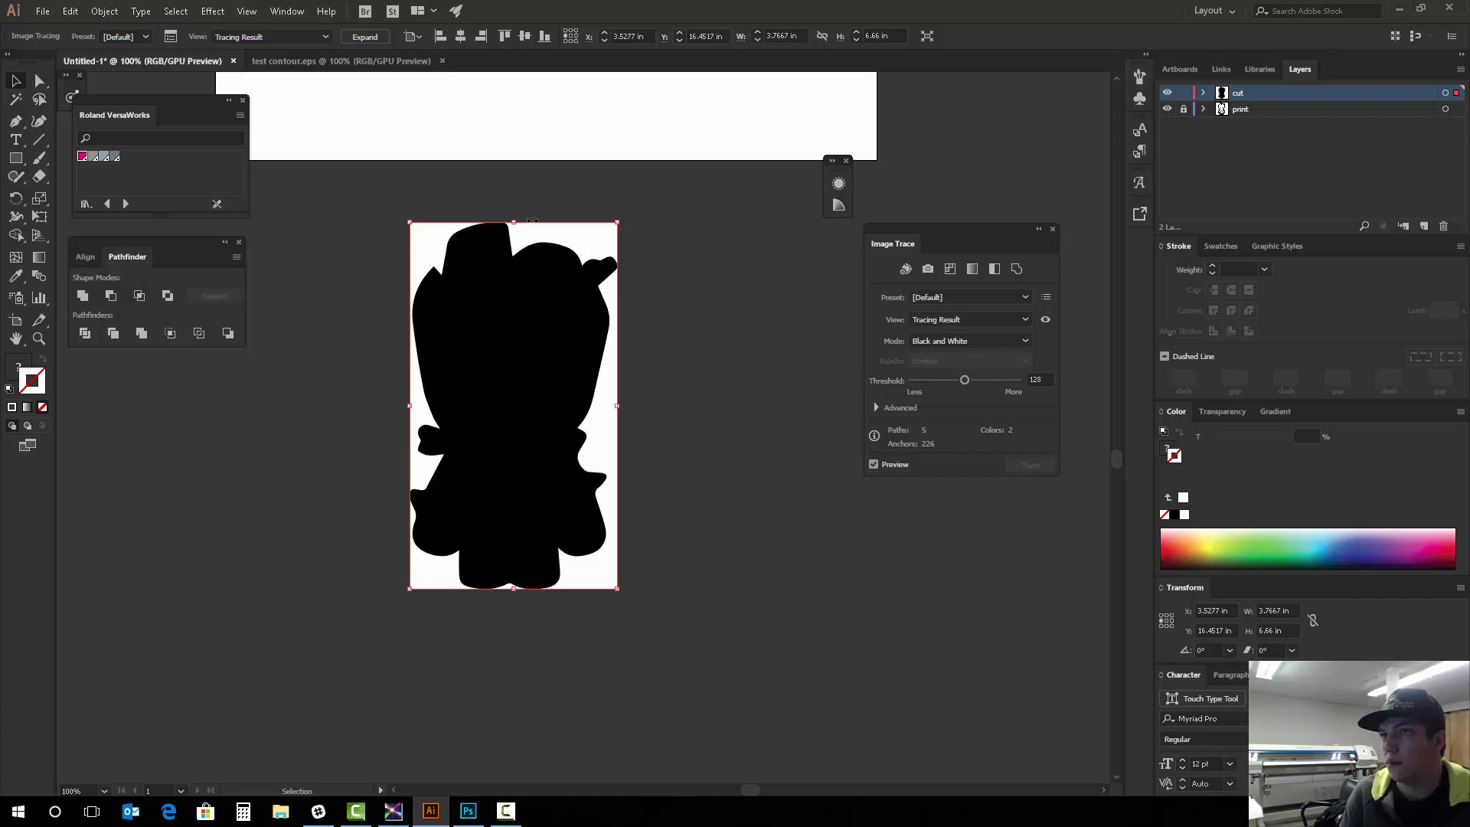
{"action": "mouse_move", "coordinate": [949, 231]}
{"action": "left_mouse_down"}
{"action": "mouse_move", "coordinate": [817, 281]}
{"action": "mouse_move", "coordinate": [836, 286]}
{"action": "left_mouse_up"}
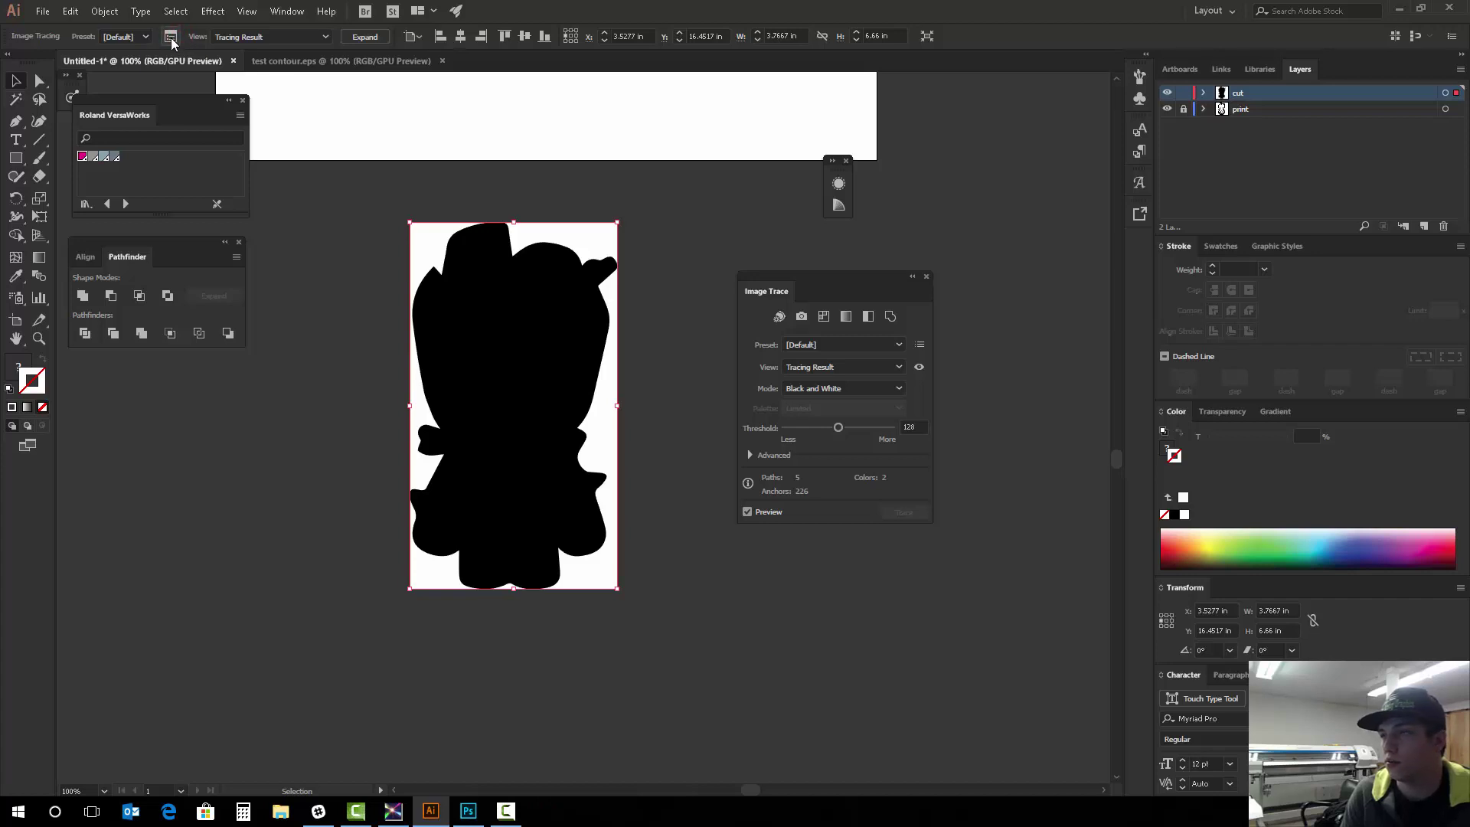
{"action": "left_click_drag", "start_coordinate": [809, 285], "coordinate": [820, 280]}
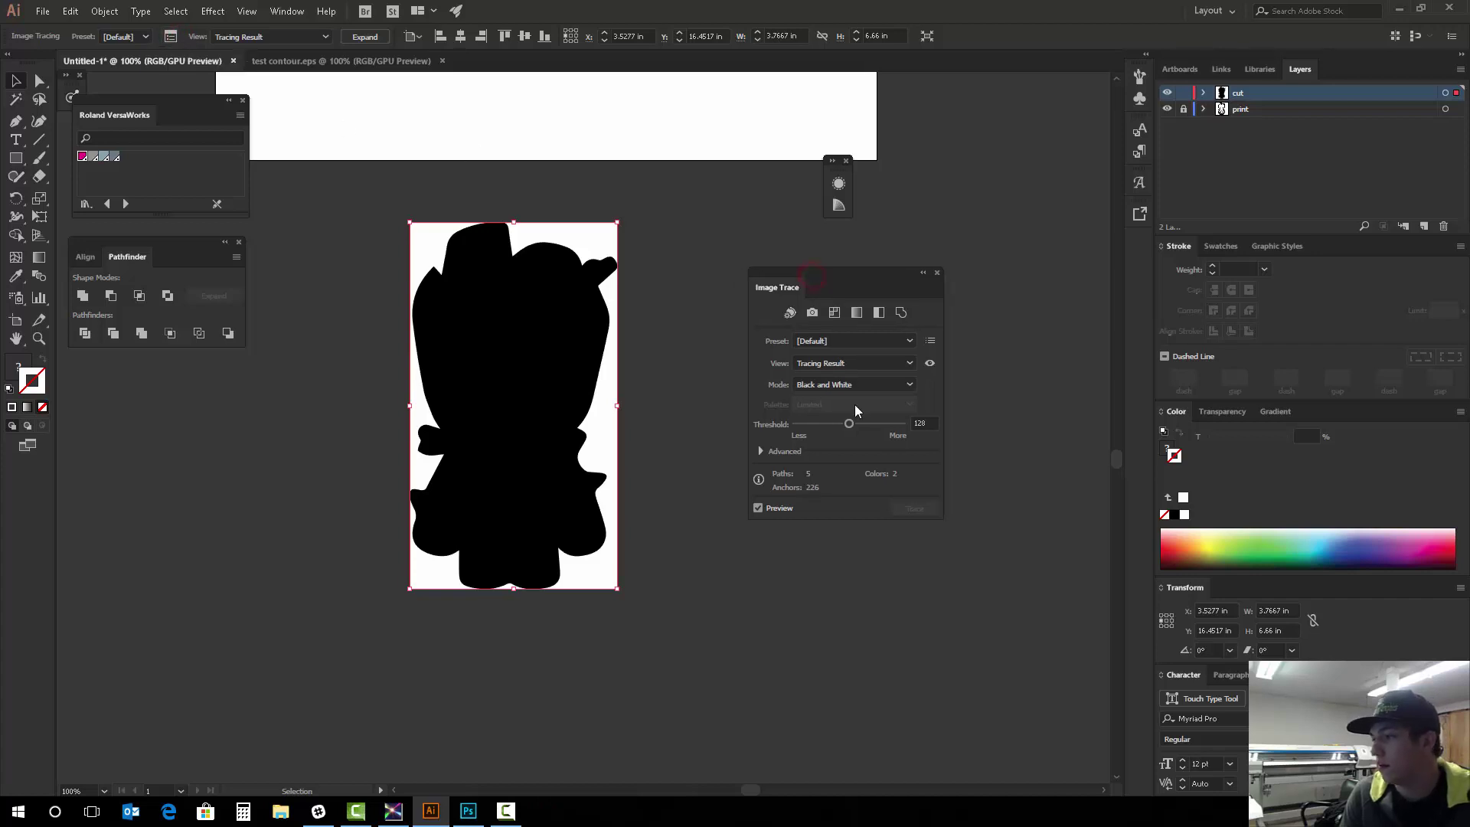
{"action": "left_click", "coordinate": [760, 451]}
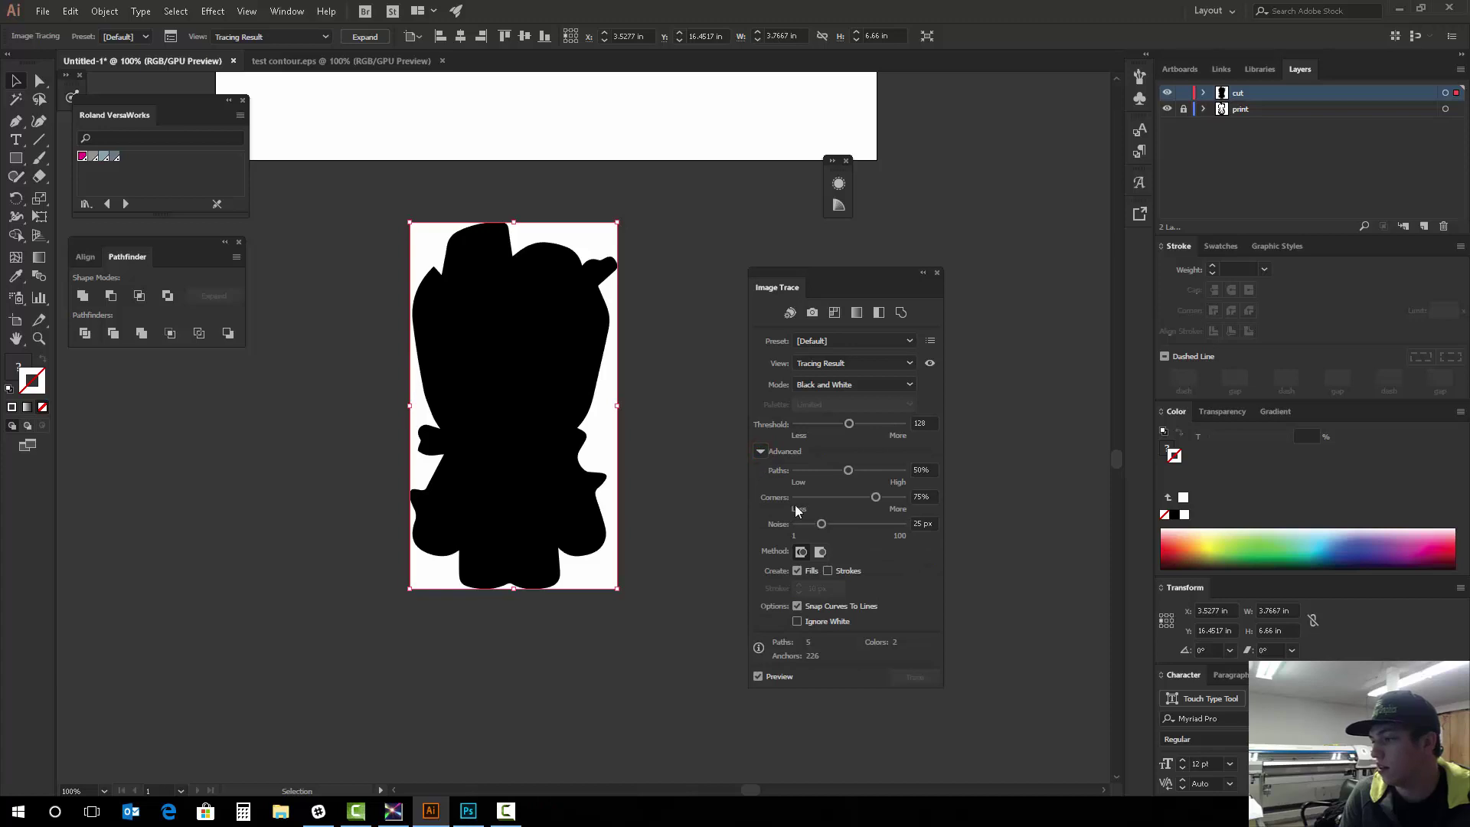
{"action": "left_click", "coordinate": [797, 621]}
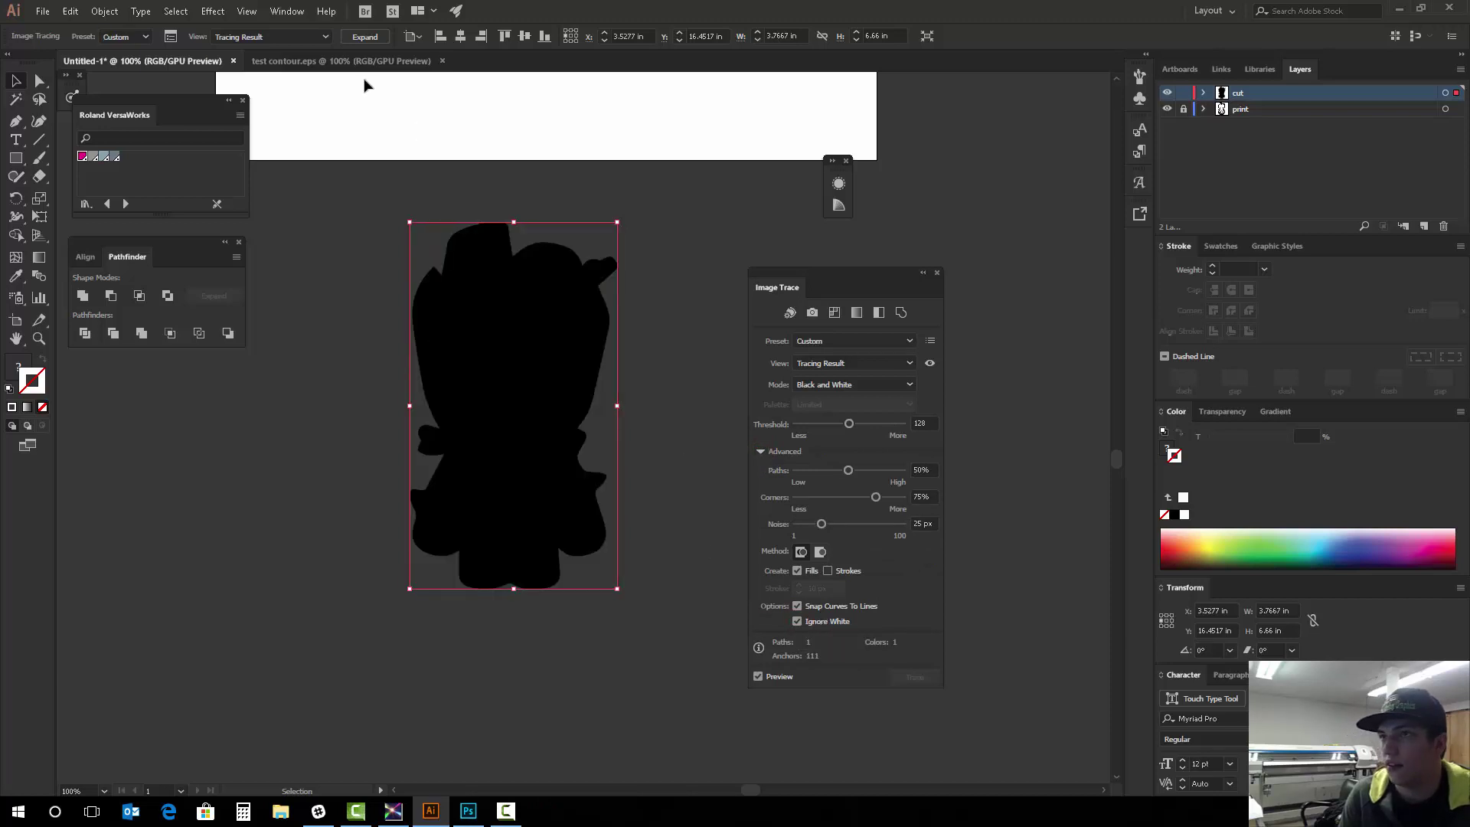
{"action": "left_click", "coordinate": [368, 38]}
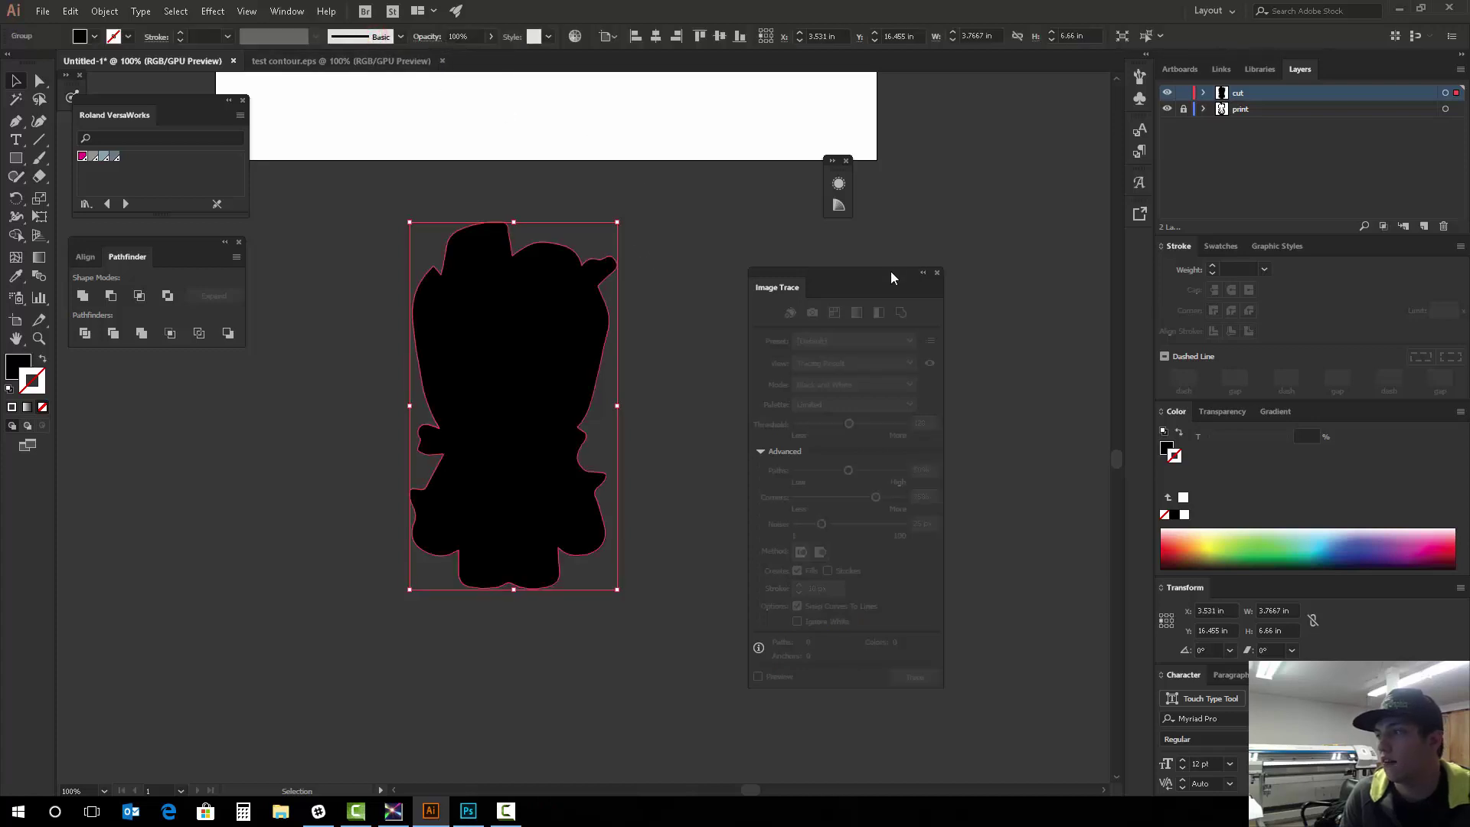
{"action": "left_click", "coordinate": [921, 272]}
Give the traced silhouette no fill and a 0.25 pt CutContour stroke.
{"action": "scroll", "coordinate": [639, 238], "scroll_direction": "down", "scroll_amount": 2}
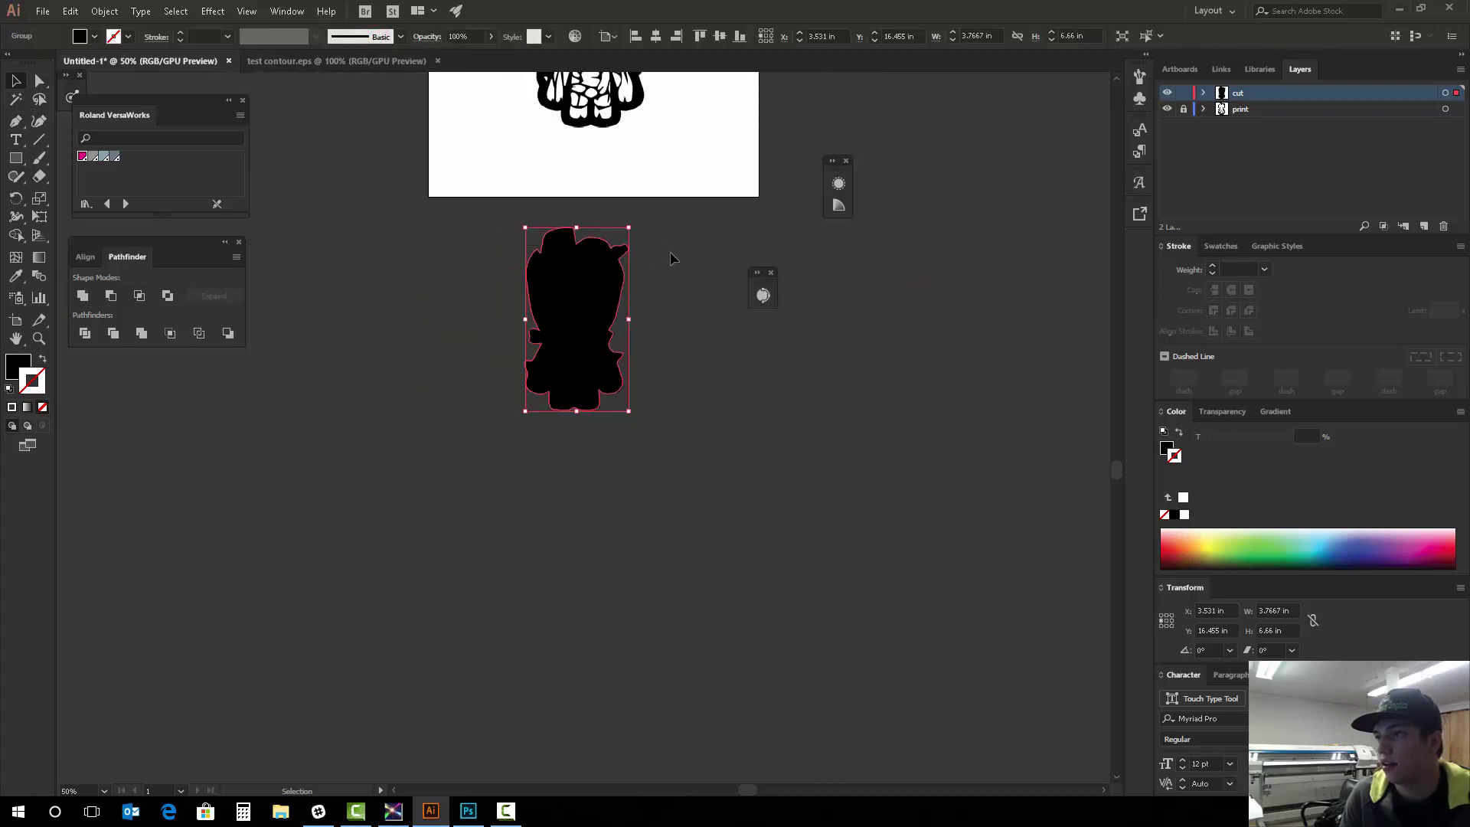
{"action": "scroll", "coordinate": [640, 245], "scroll_direction": "up", "scroll_amount": 5}
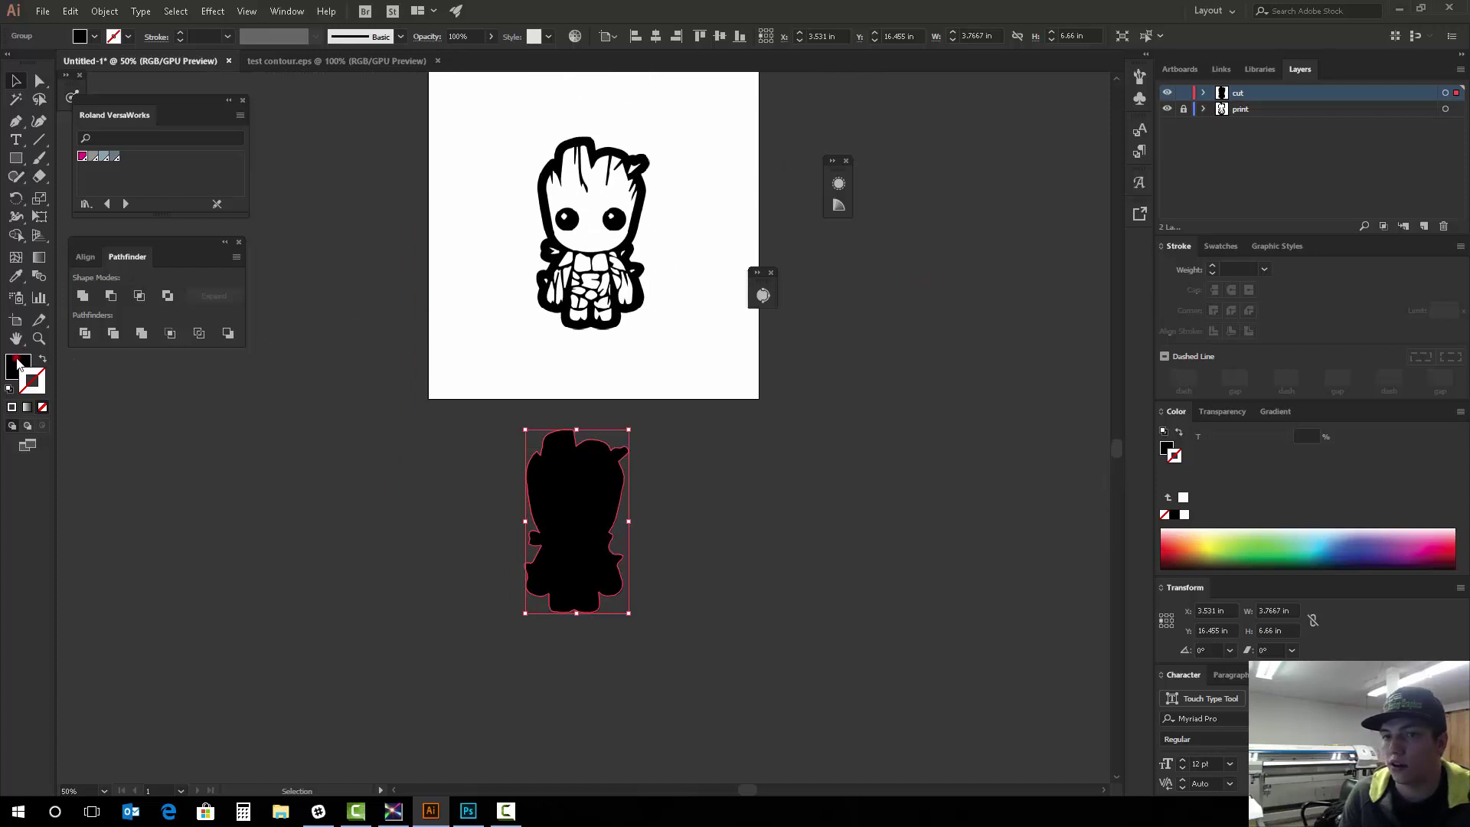
{"action": "left_click", "coordinate": [42, 407]}
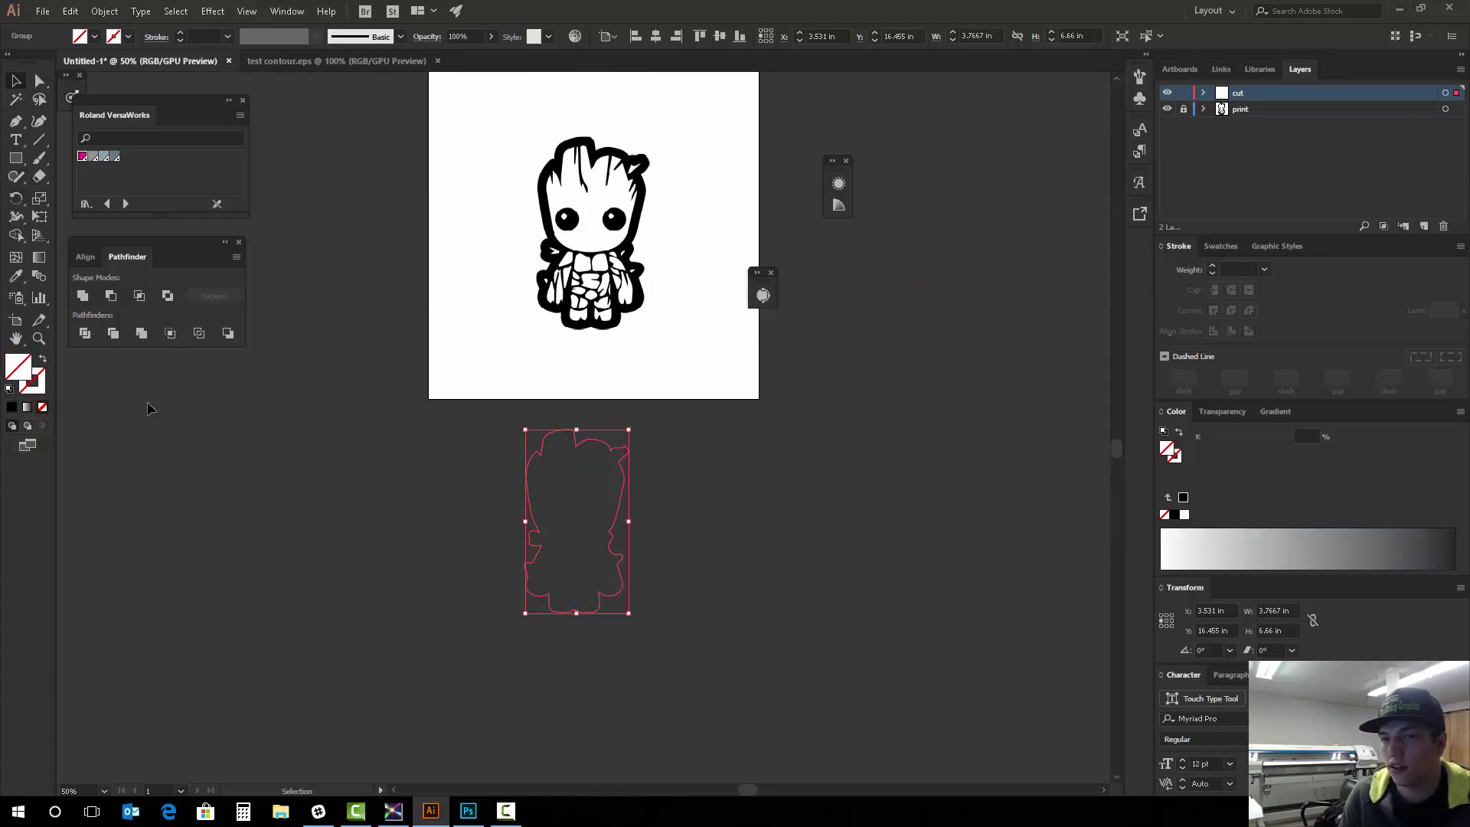
{"action": "left_click", "coordinate": [39, 392]}
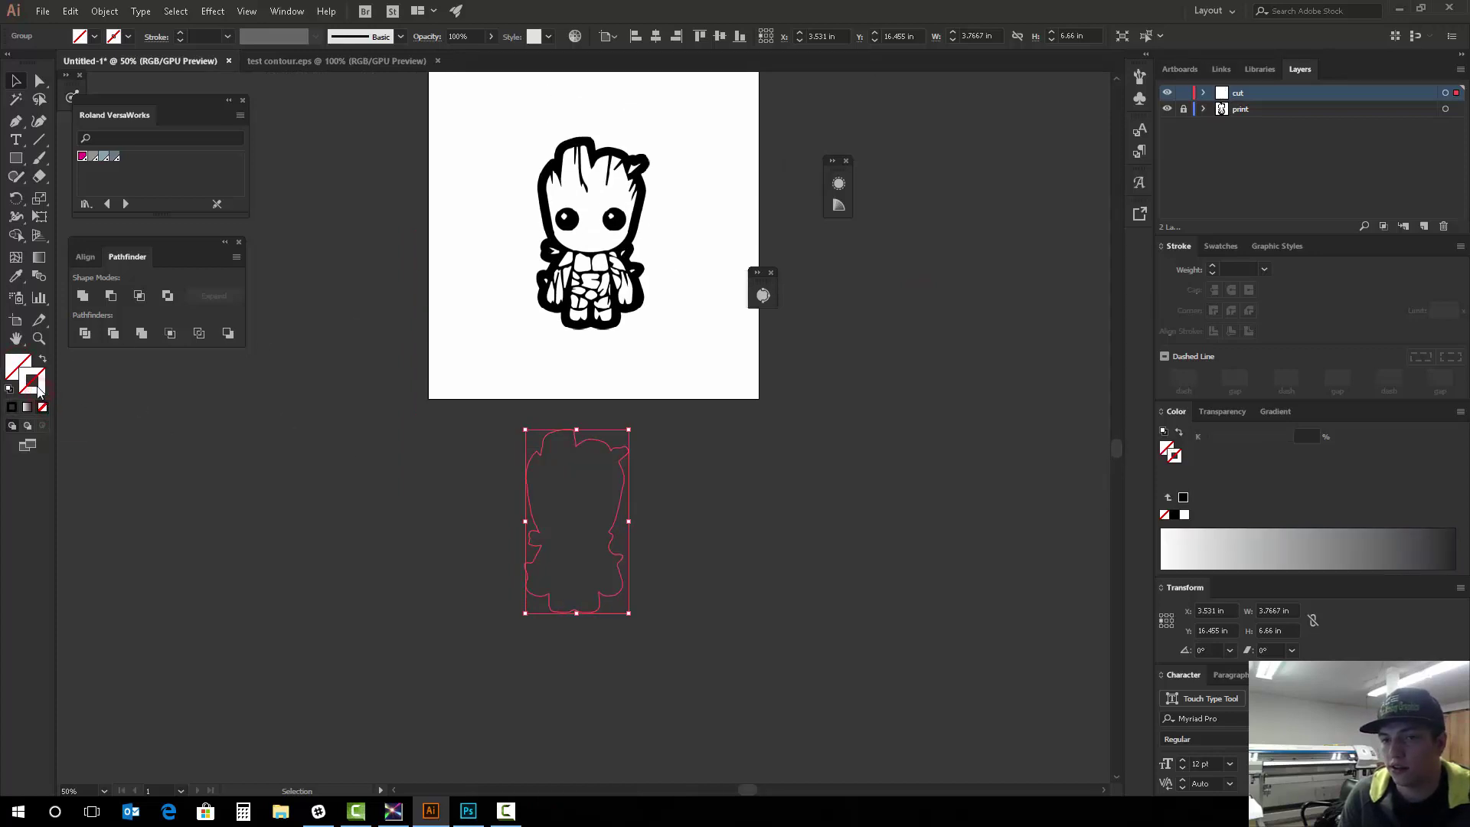
{"action": "left_click", "coordinate": [83, 157]}
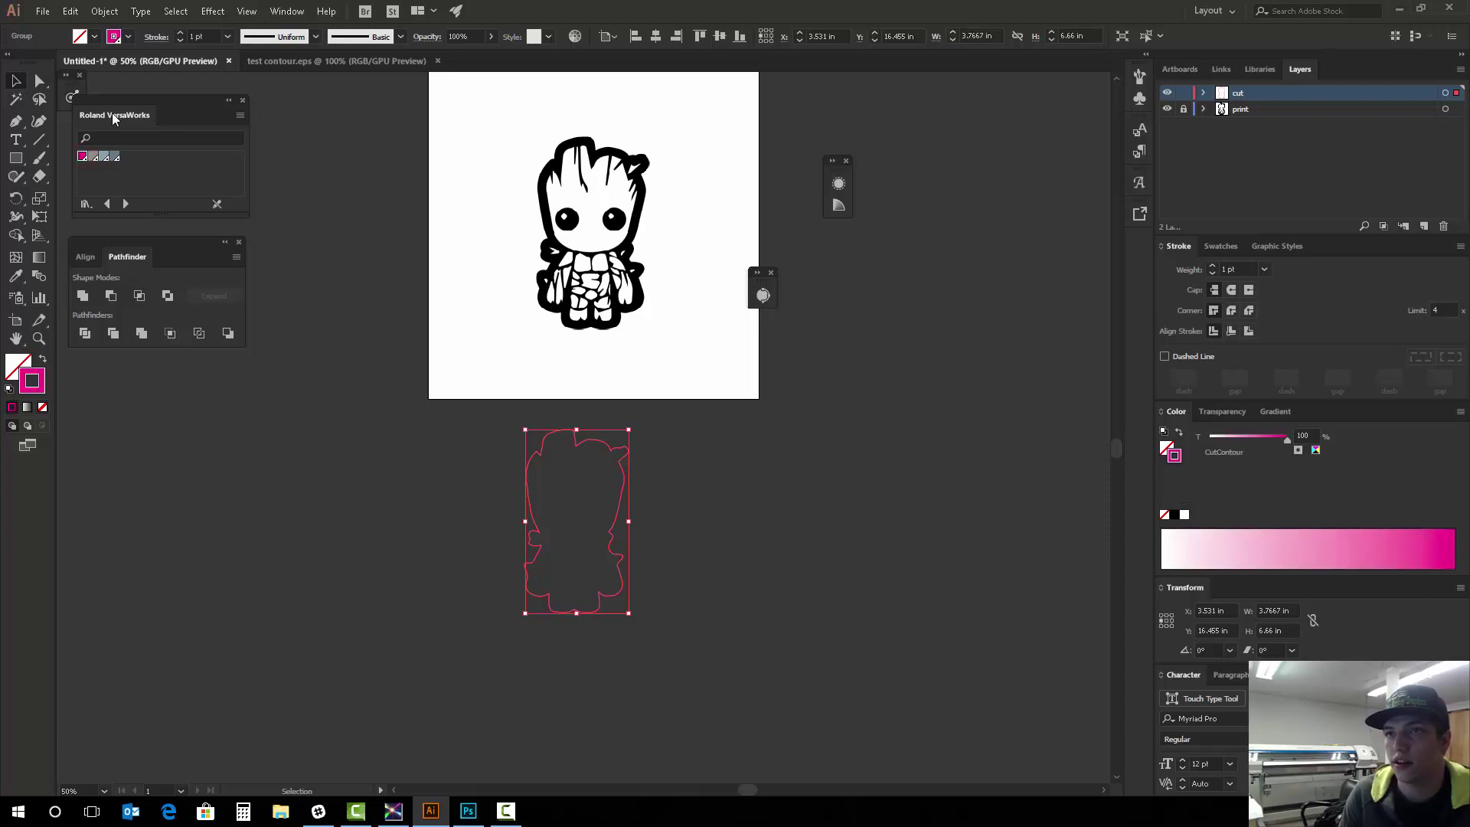
{"action": "left_click", "coordinate": [226, 38]}
{"action": "left_click", "coordinate": [251, 53]}
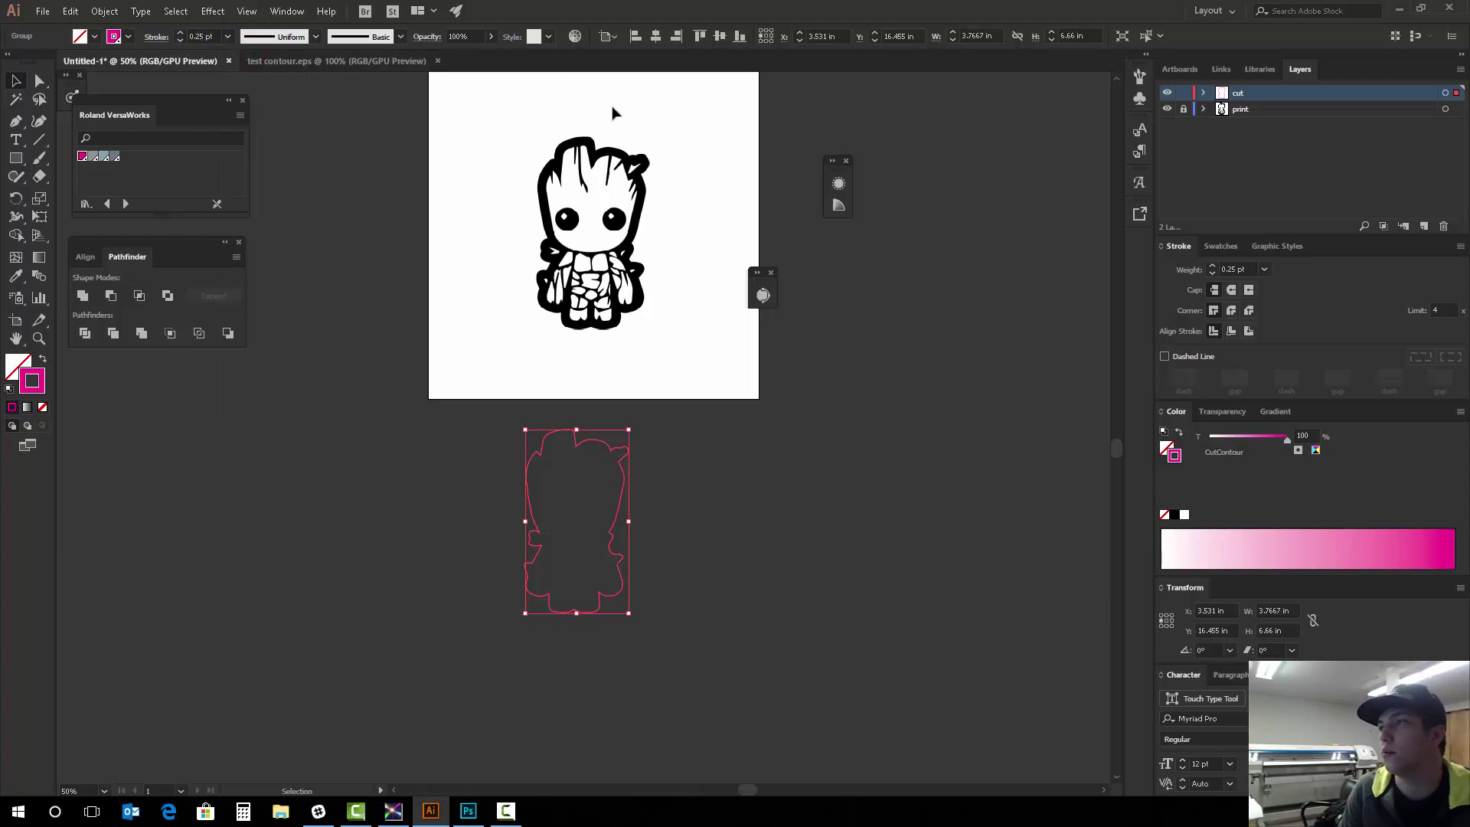
Centre the CutContour outline horizontally and vertically over the Groot art and zoom in to check its fit.
{"action": "scroll", "coordinate": [617, 113], "scroll_direction": "up", "scroll_amount": 2}
{"action": "left_click", "coordinate": [655, 37]}
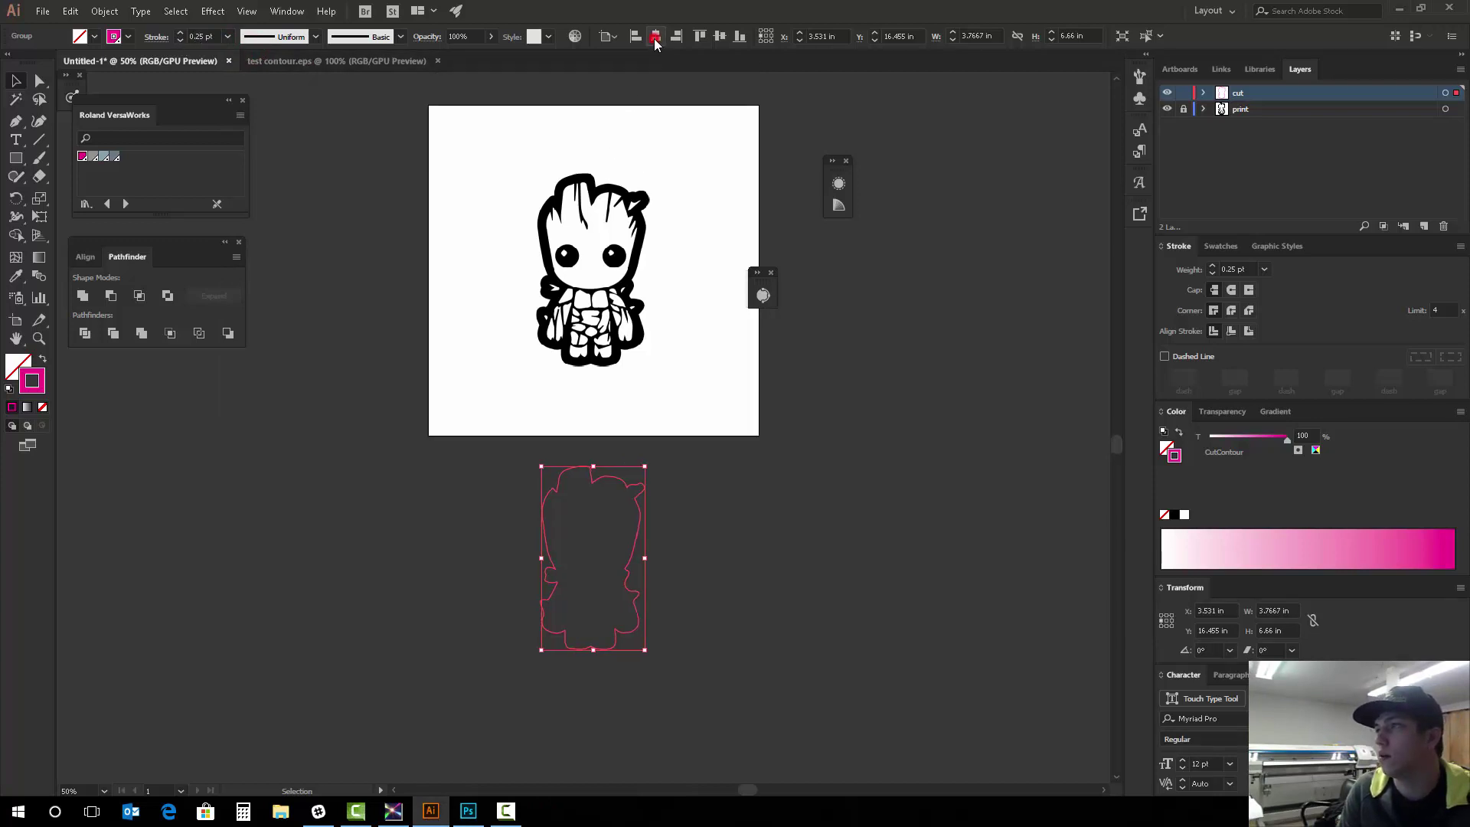
{"action": "left_click", "coordinate": [720, 37]}
{"action": "key", "text": "ctrl+equal"}
{"action": "key", "text": "ctrl+equal"}
{"action": "key", "text": "ctrl+equal"}
{"action": "scroll", "coordinate": [651, 187], "scroll_direction": "up", "scroll_amount": 3}
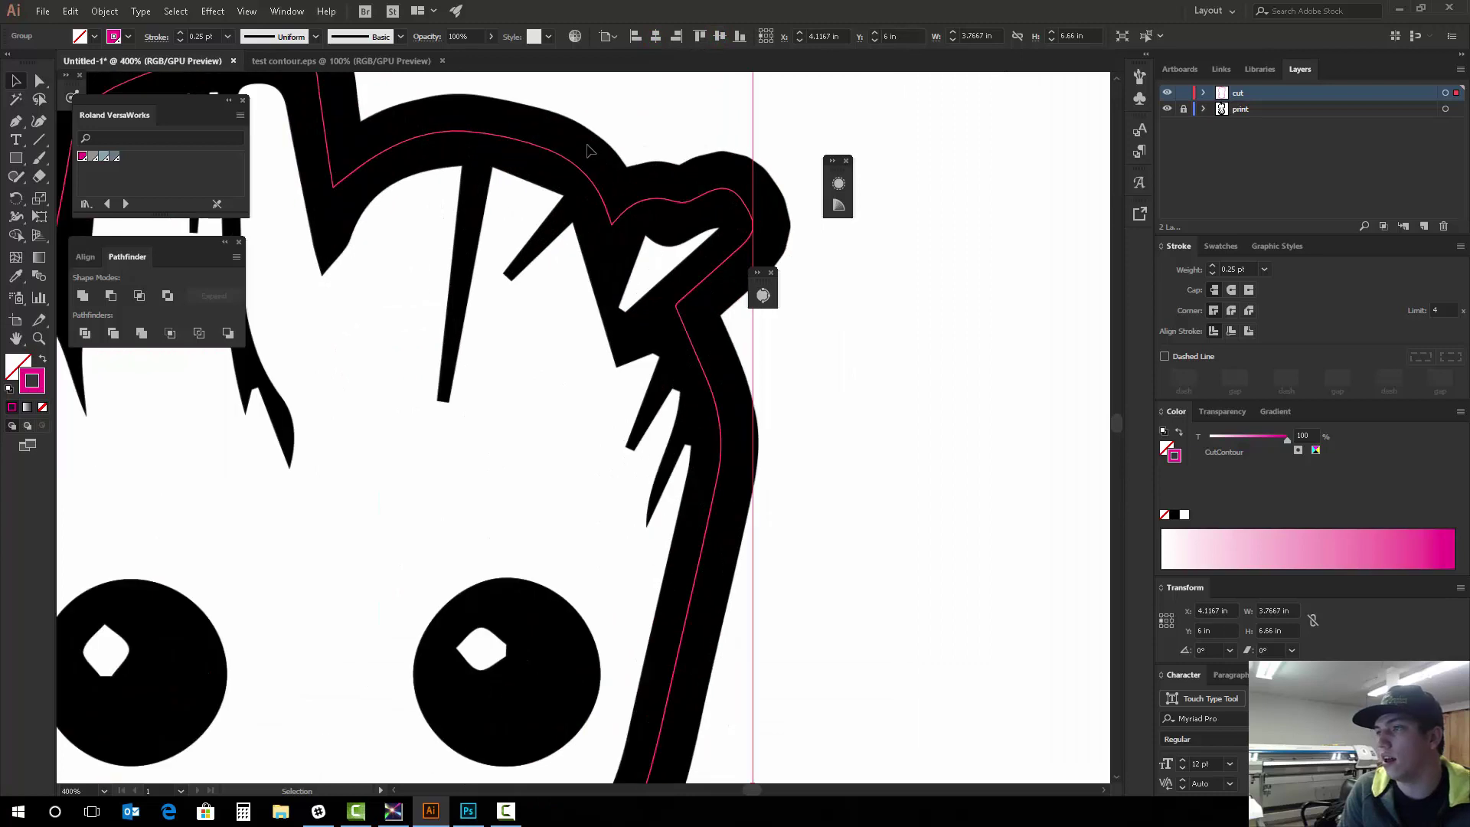
{"action": "left_click", "coordinate": [784, 115]}
{"action": "scroll", "coordinate": [610, 154], "scroll_direction": "up", "scroll_amount": 1}
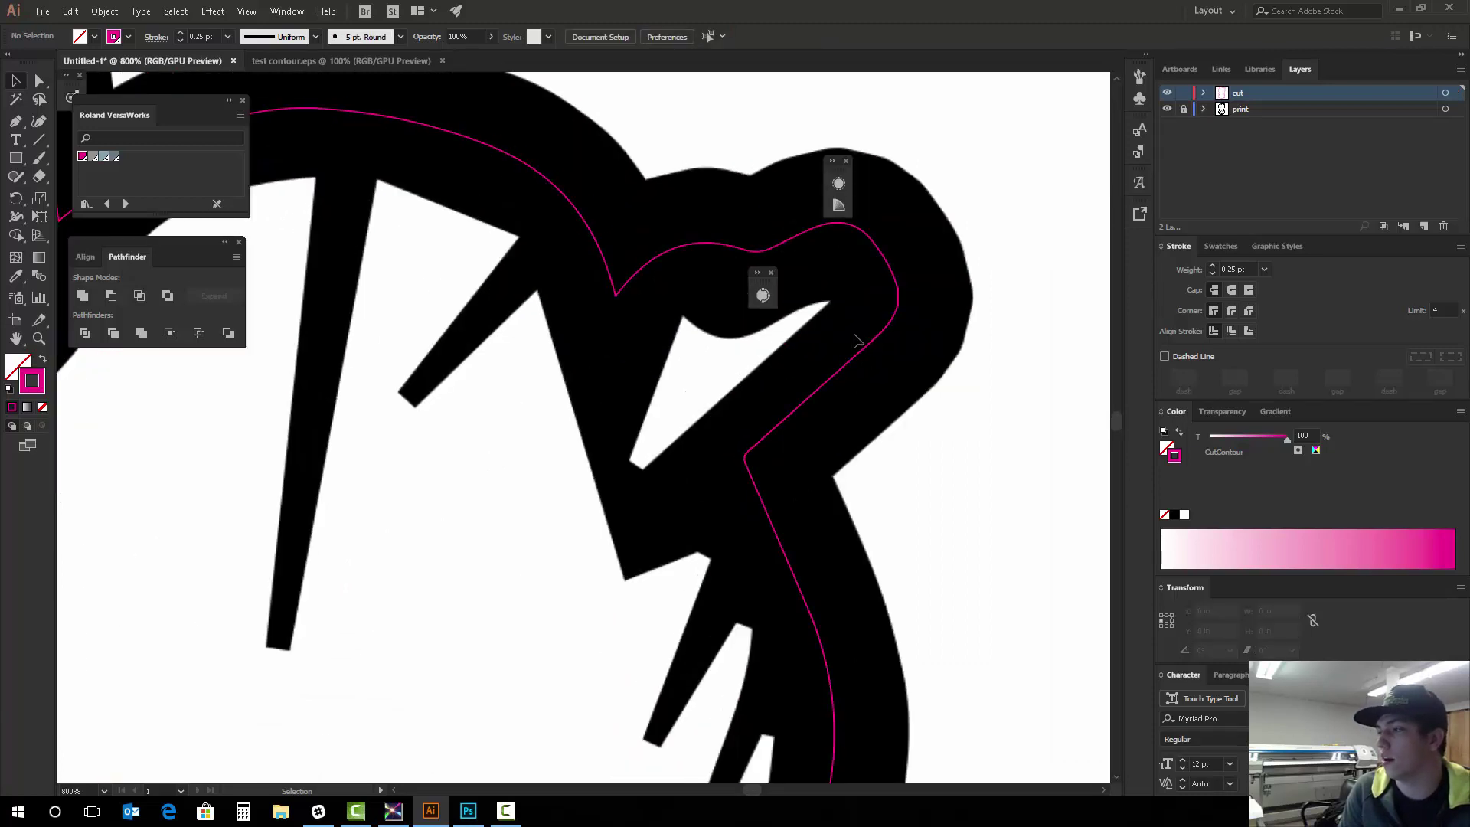
{"action": "scroll", "coordinate": [610, 303], "scroll_direction": "down", "scroll_amount": 1}
{"action": "scroll", "coordinate": [610, 302], "scroll_direction": "down", "scroll_amount": 8}
{"action": "scroll", "coordinate": [634, 270], "scroll_direction": "up", "scroll_amount": 3}
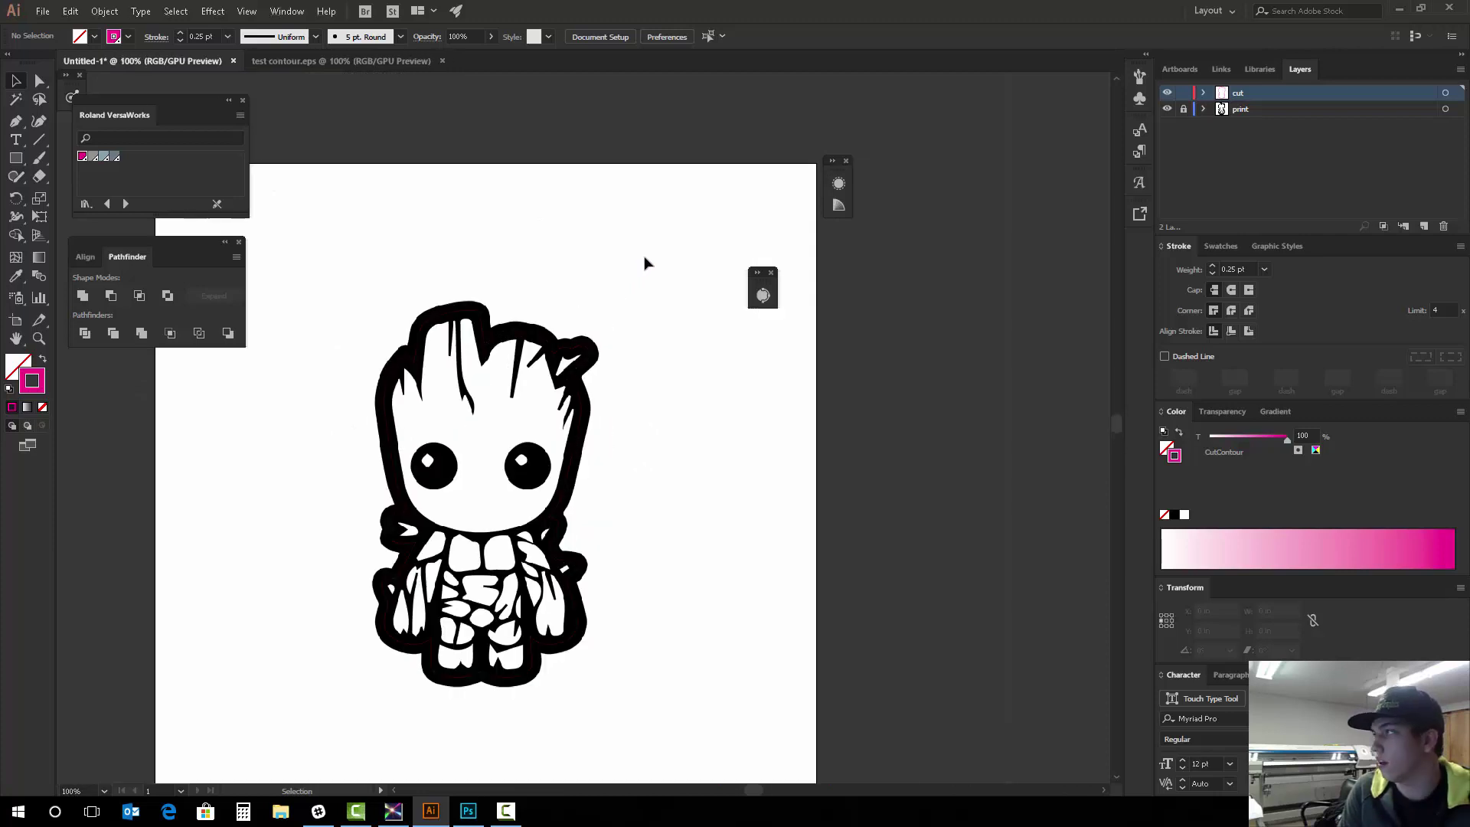
Select all the artwork and flatten its transparency at high resolution.
{"action": "left_click", "coordinate": [547, 247]}
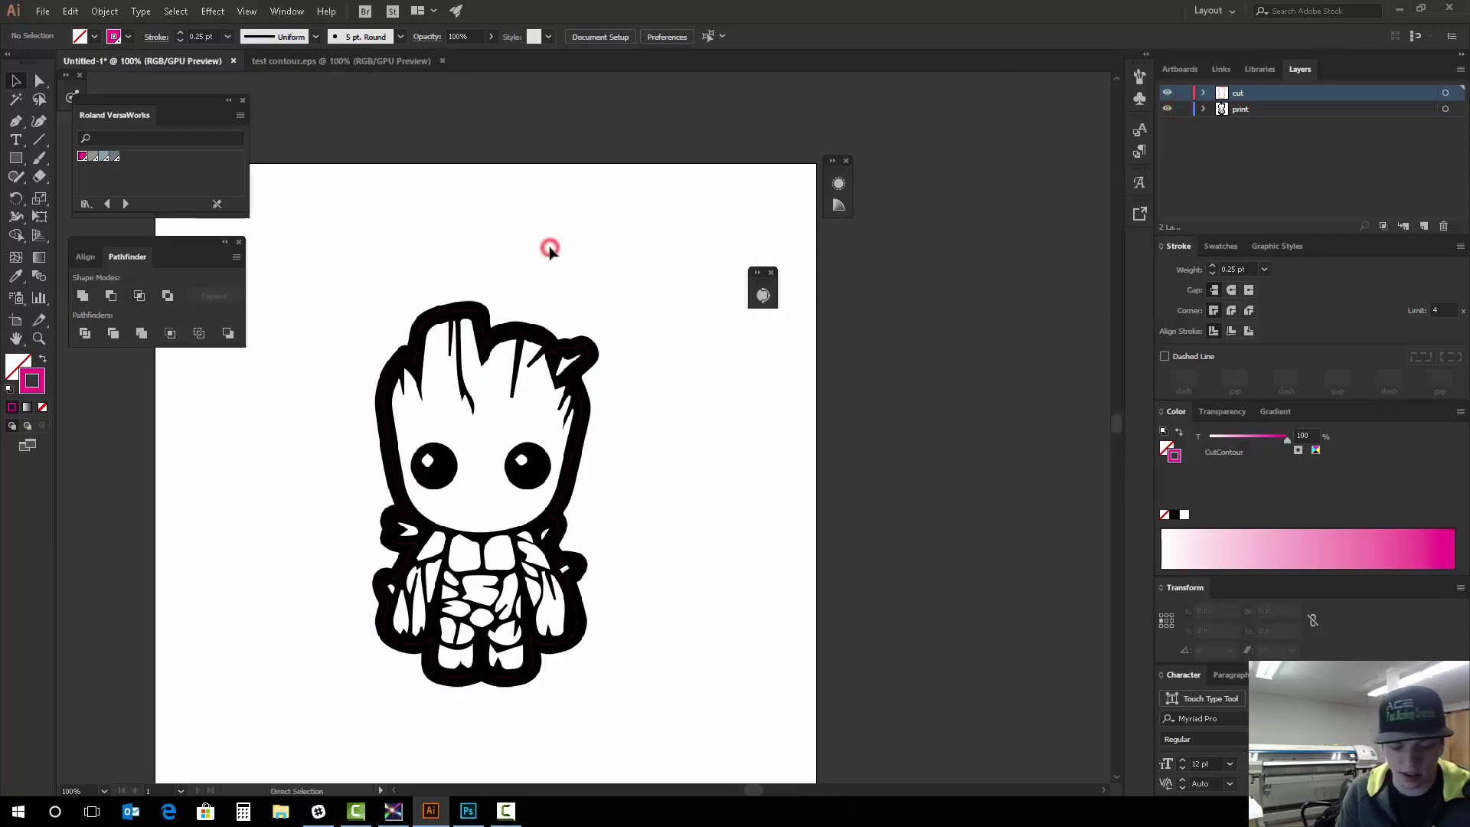
{"action": "key", "text": "ctrl+a"}
{"action": "scroll", "coordinate": [536, 264], "scroll_direction": "down", "scroll_amount": 1}
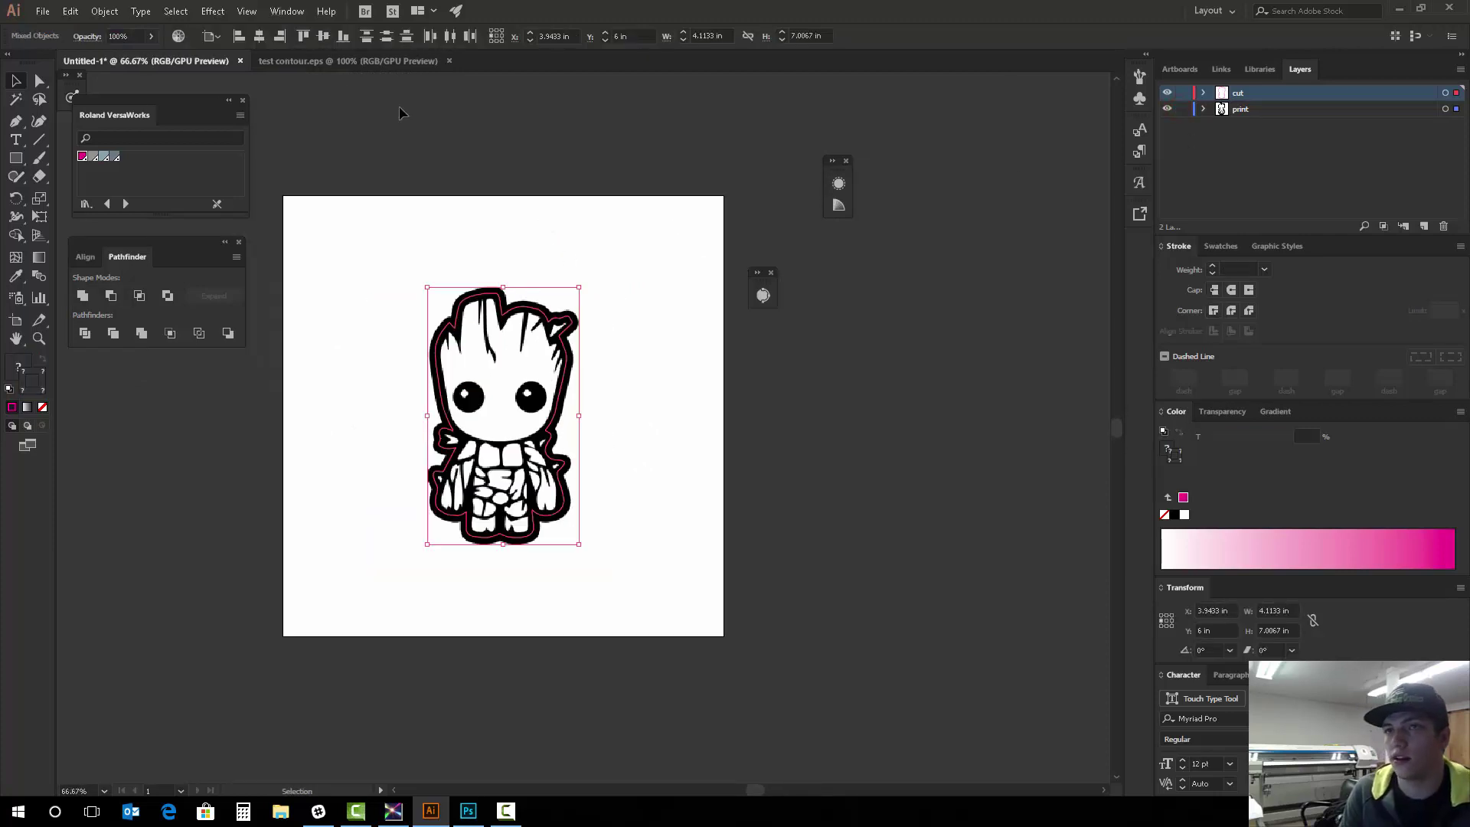
{"action": "left_click", "coordinate": [104, 11]}
{"action": "left_click", "coordinate": [147, 271]}
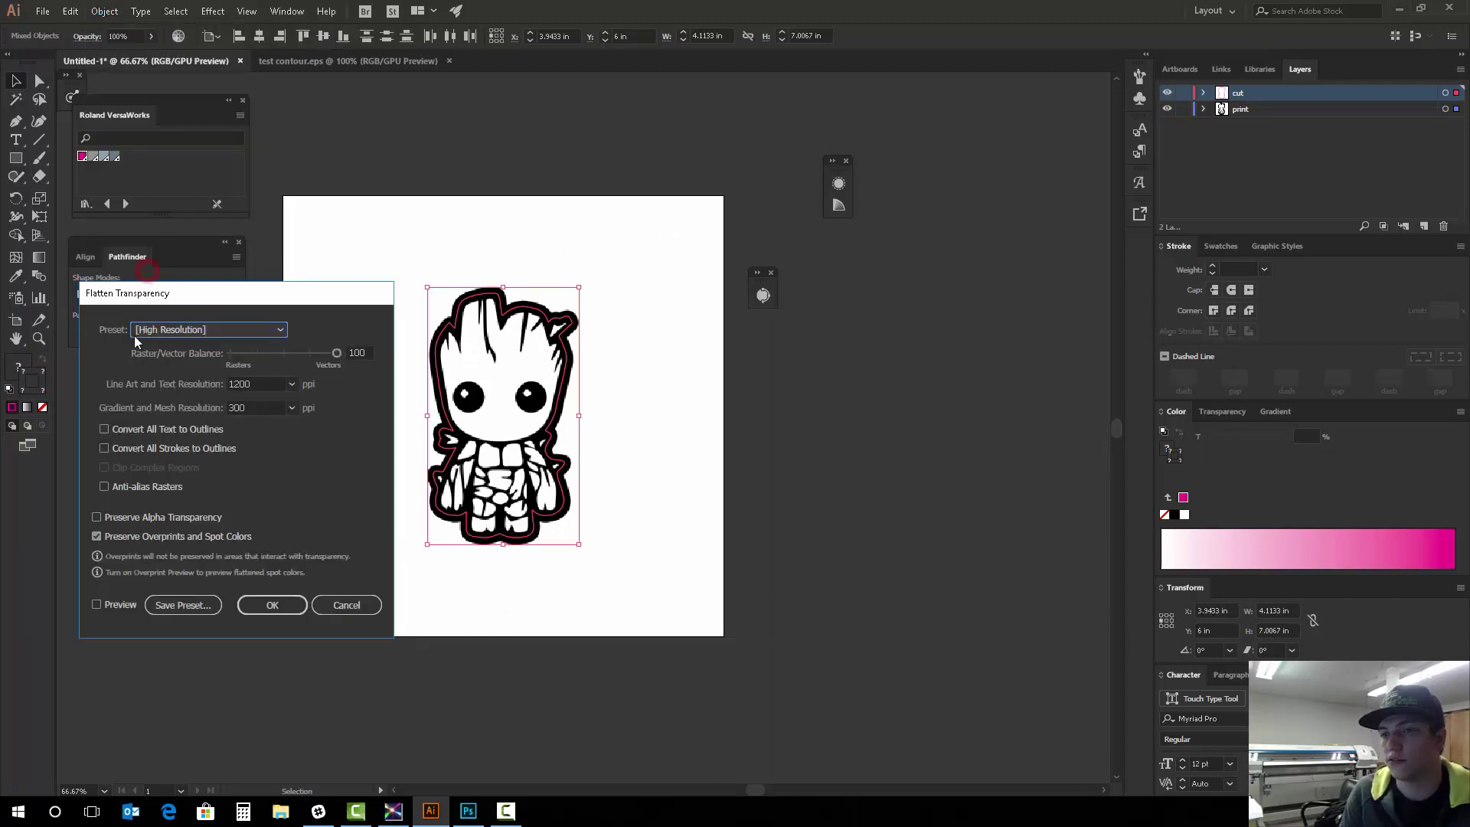
{"action": "left_click", "coordinate": [274, 604]}
Fit the artboard to the artwork bounds, 4.11 × 7.01 in.
{"action": "left_click", "coordinate": [16, 321]}
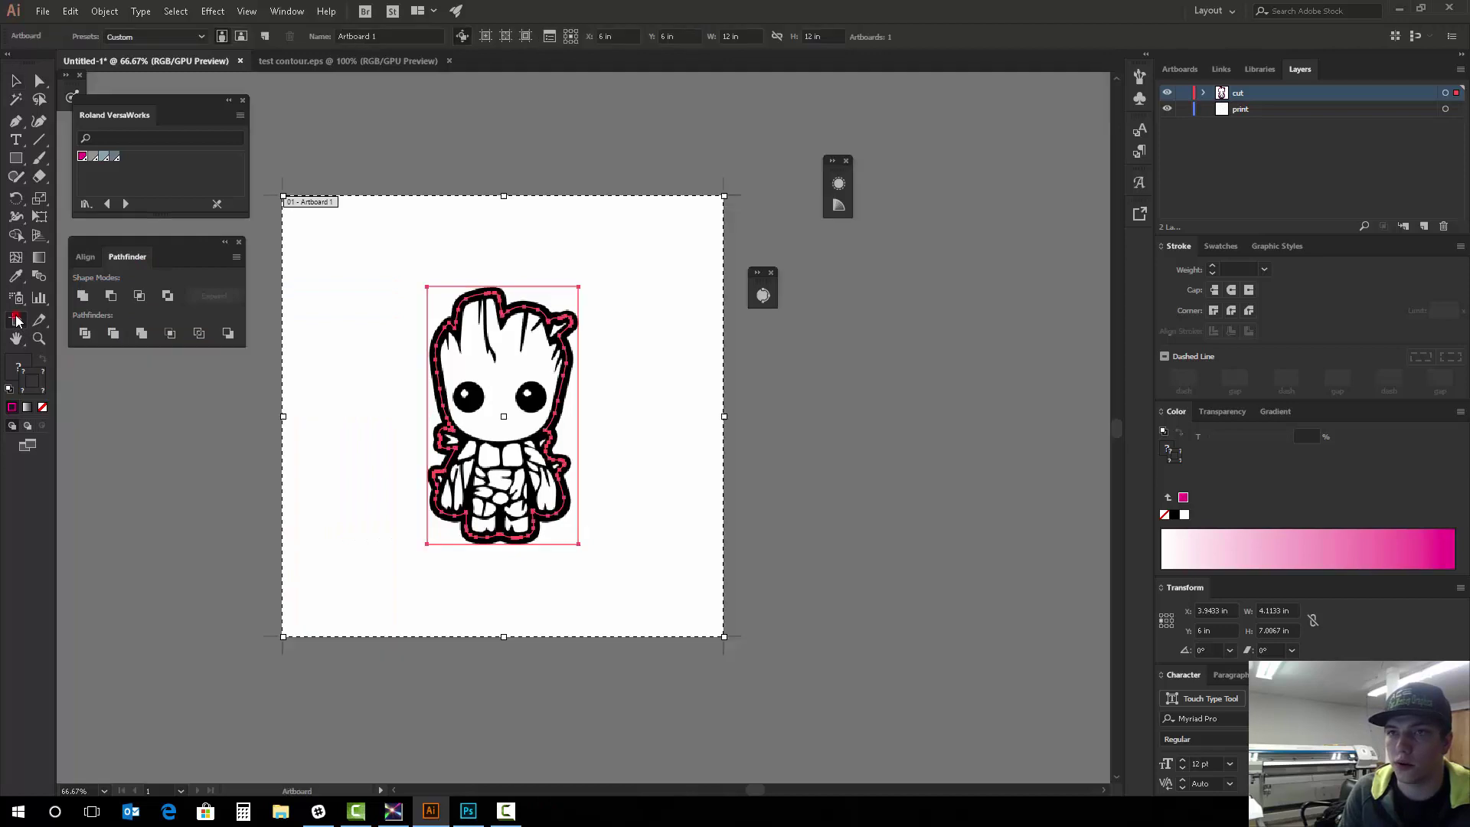
{"action": "left_click", "coordinate": [172, 37]}
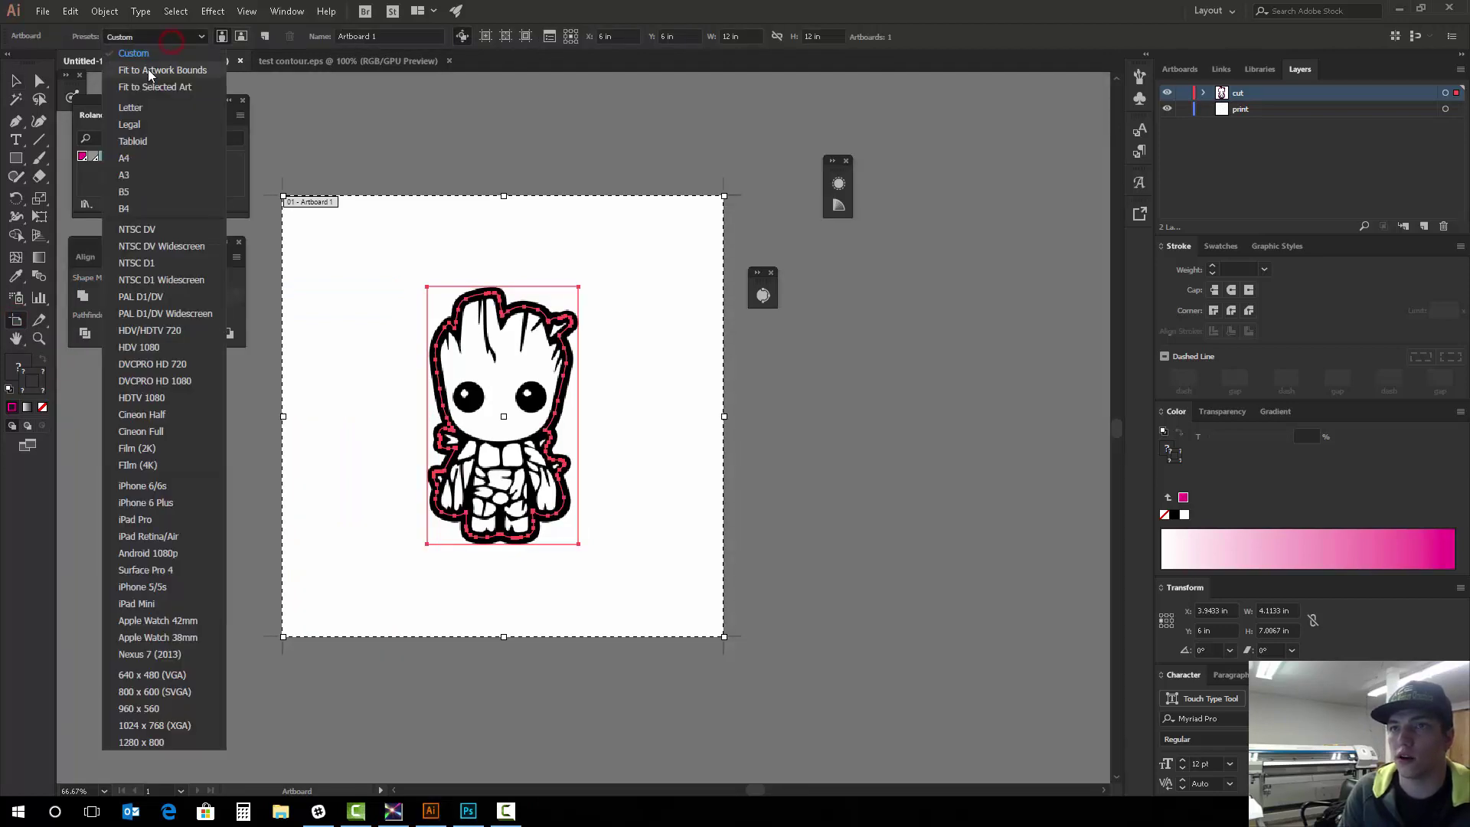
{"action": "left_click", "coordinate": [175, 71]}
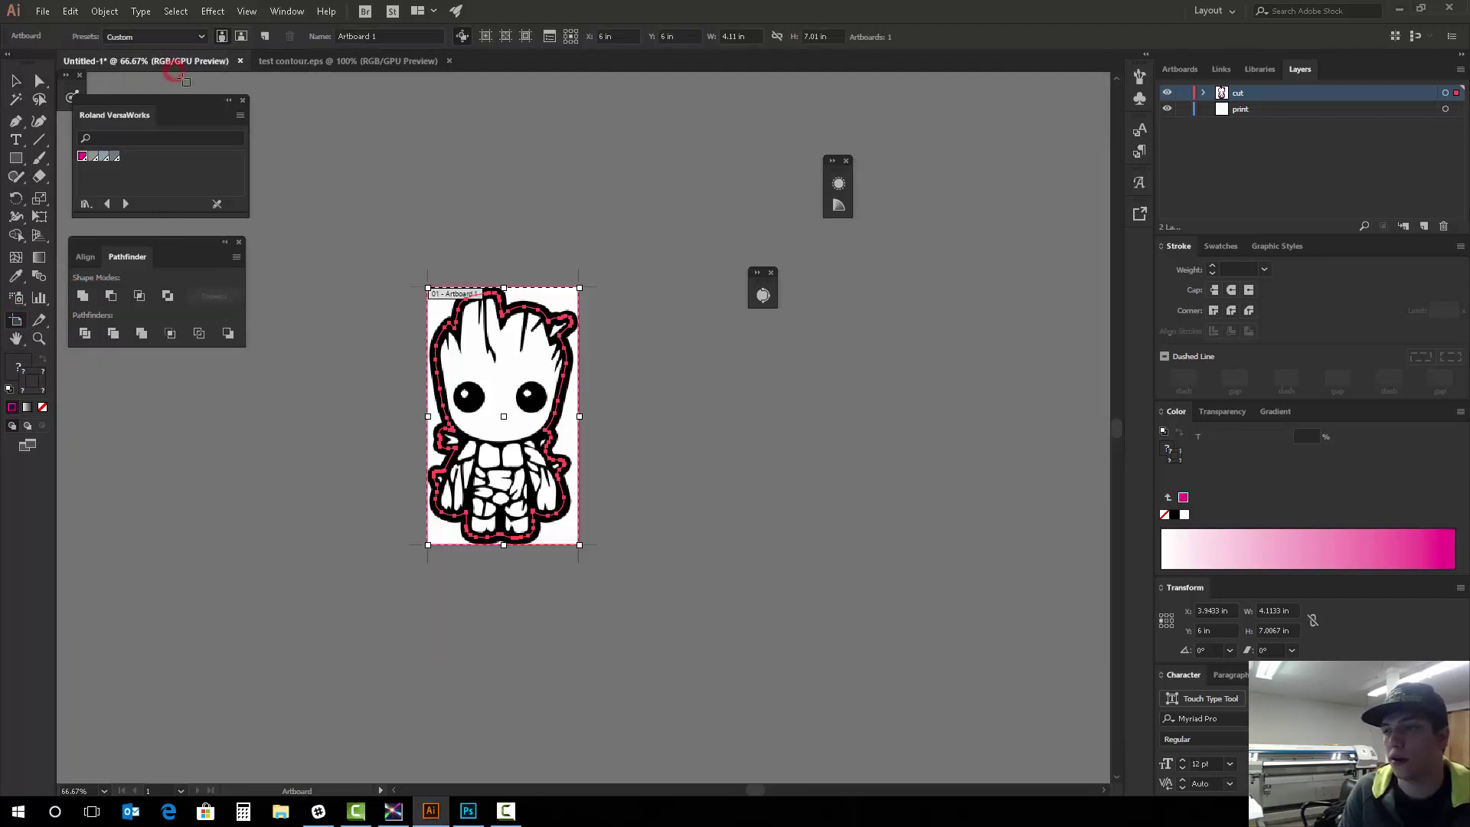
{"action": "left_click", "coordinate": [43, 13]}
{"action": "left_click", "coordinate": [507, 4]}
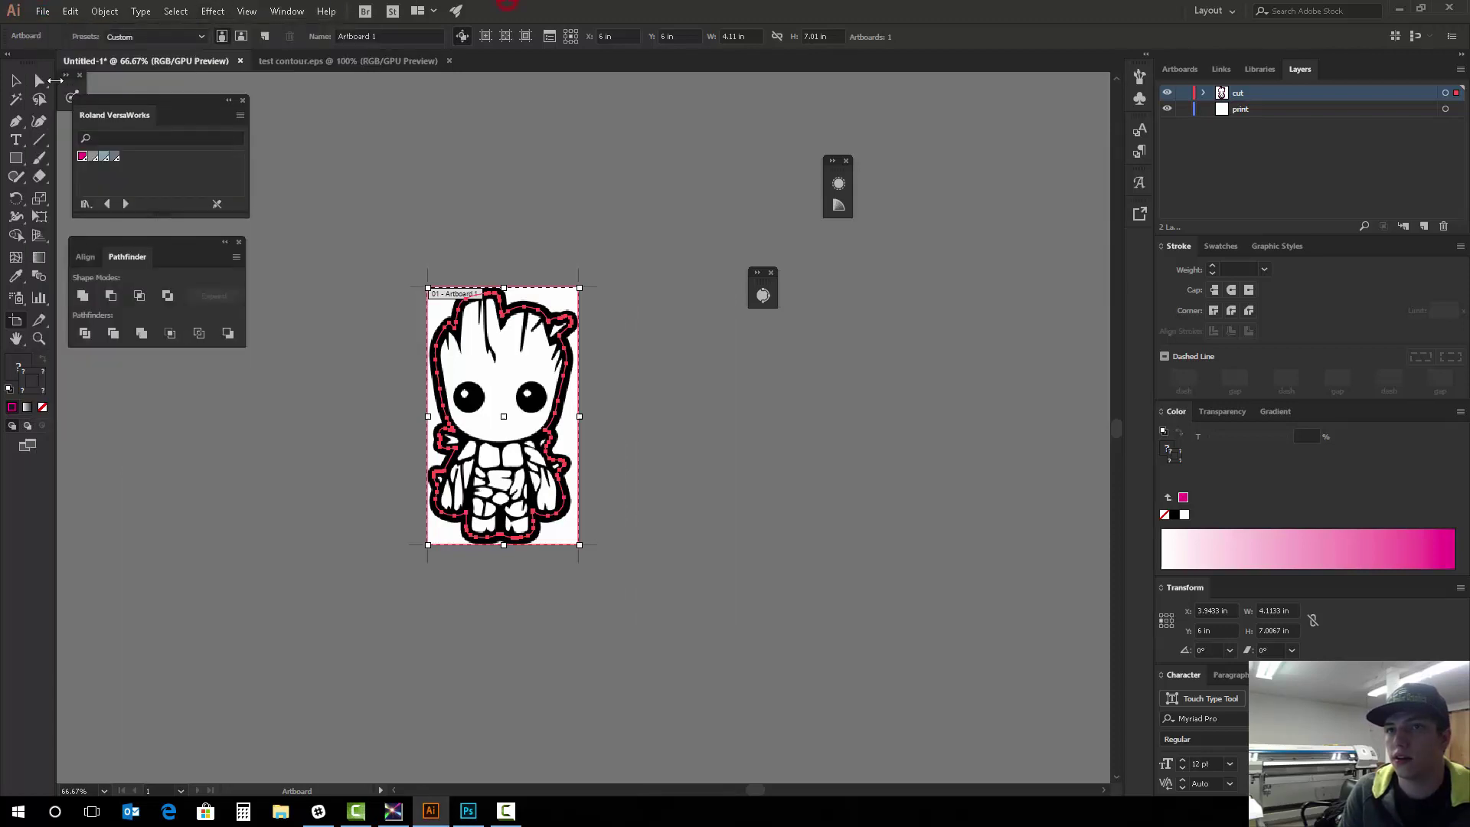
{"action": "left_click", "coordinate": [14, 81]}
Open Save As for the document, then cancel it.
{"action": "left_click", "coordinate": [43, 12]}
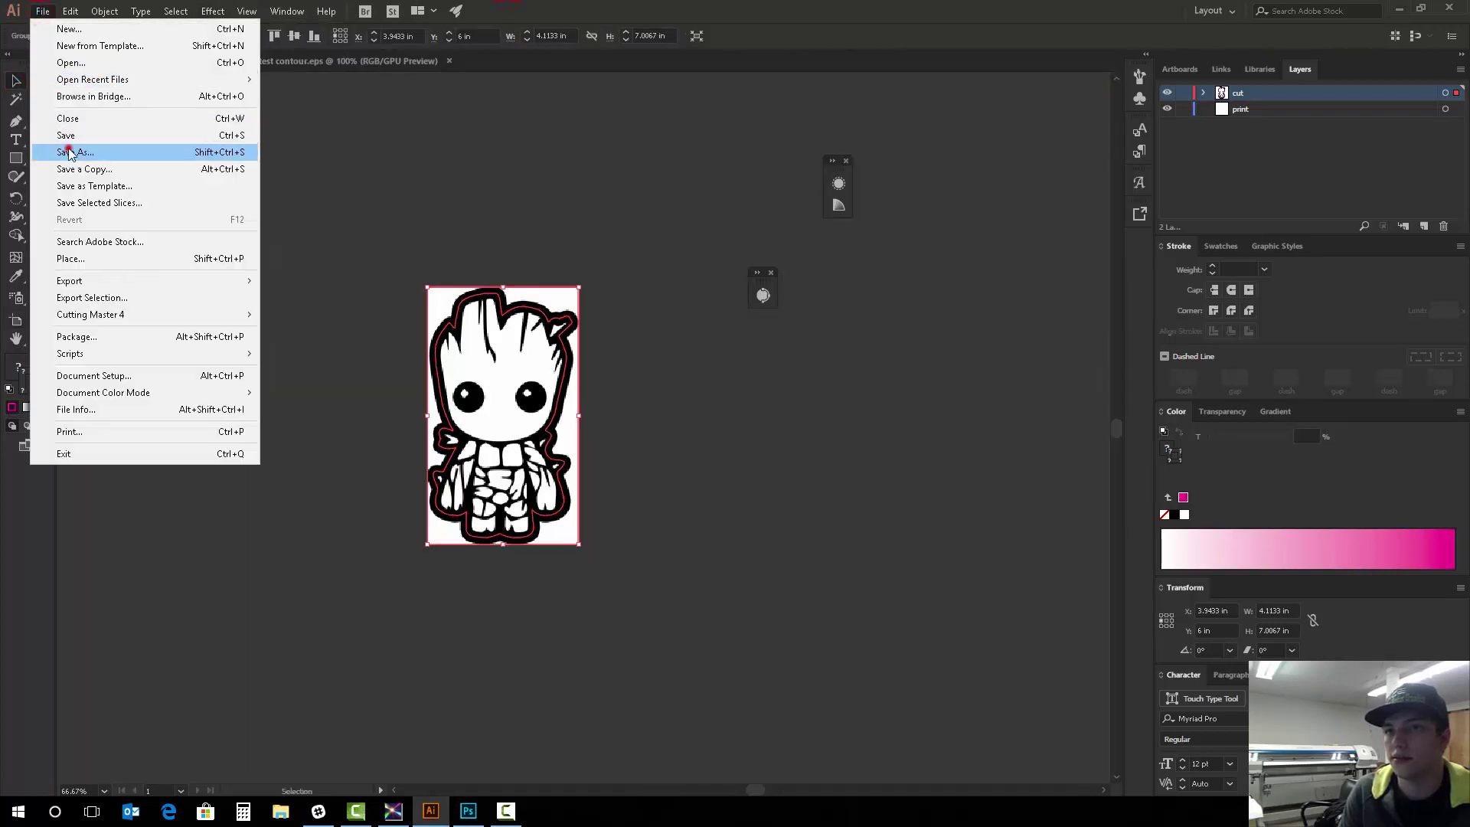
{"action": "left_click", "coordinate": [70, 148]}
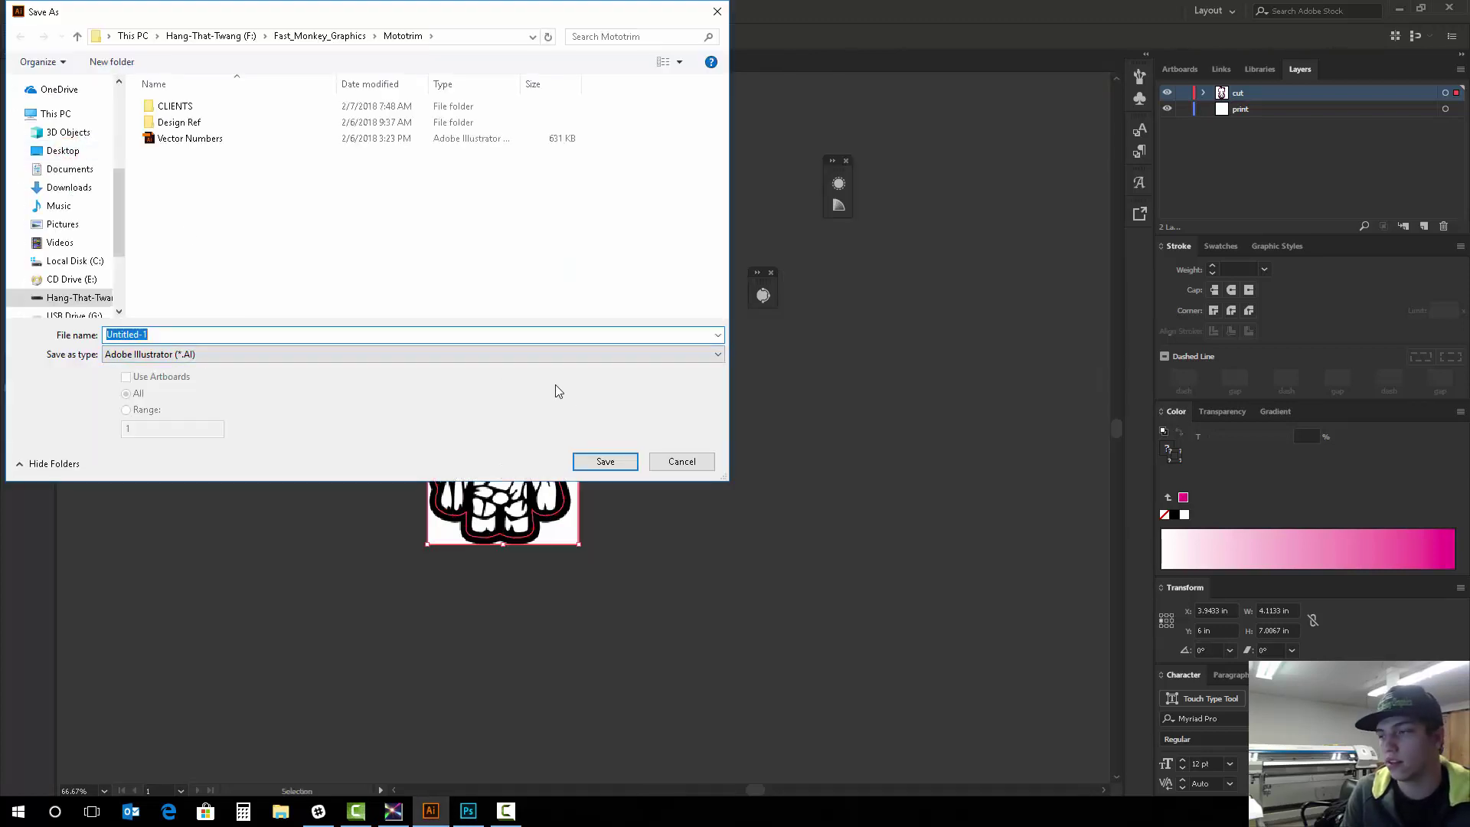
{"action": "left_click", "coordinate": [682, 460]}
Switch to Roland VersaWorks to view the SP-540V Queue A job list.
{"action": "left_click", "coordinate": [400, 810]}
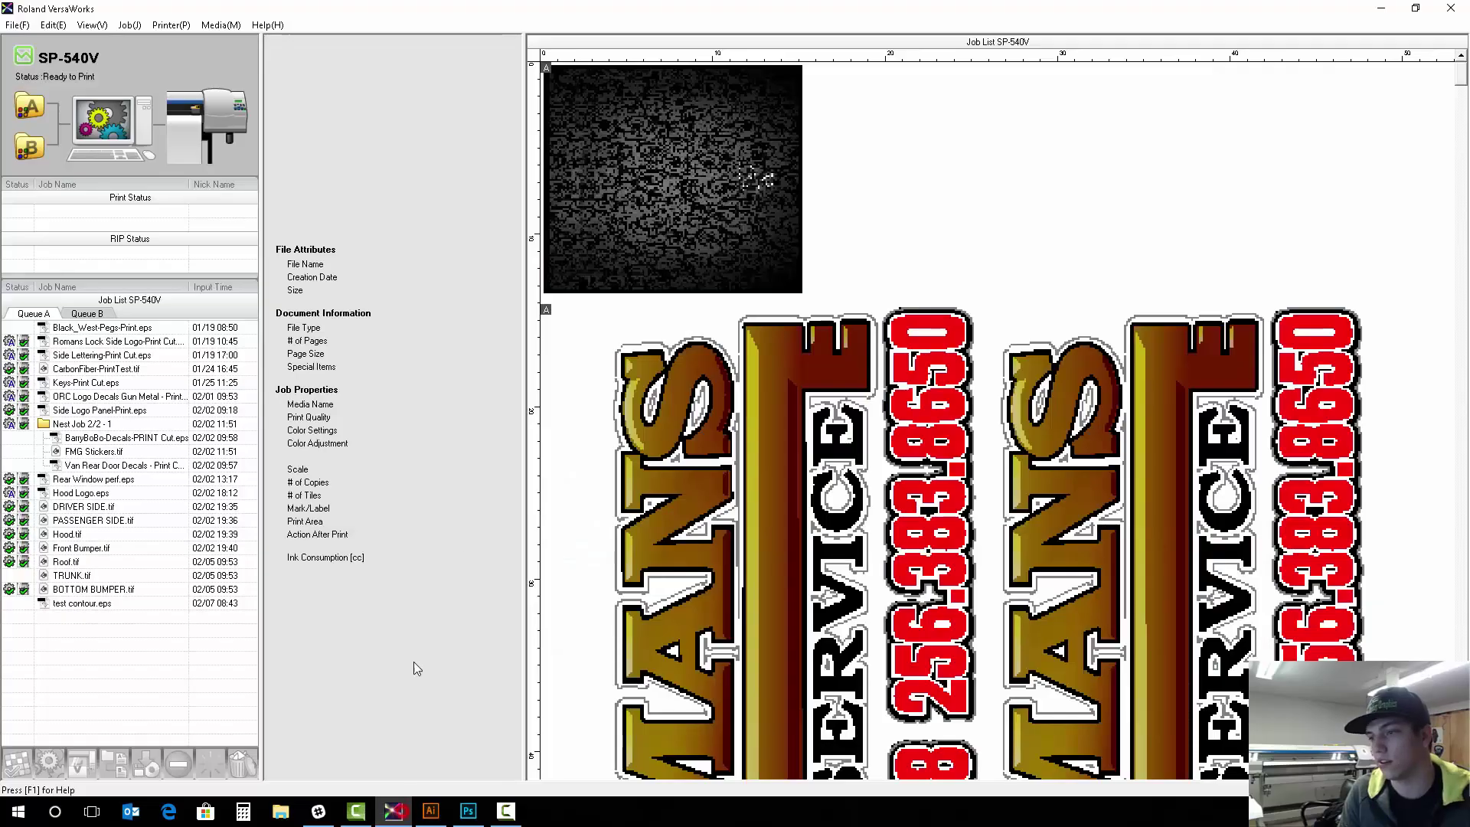